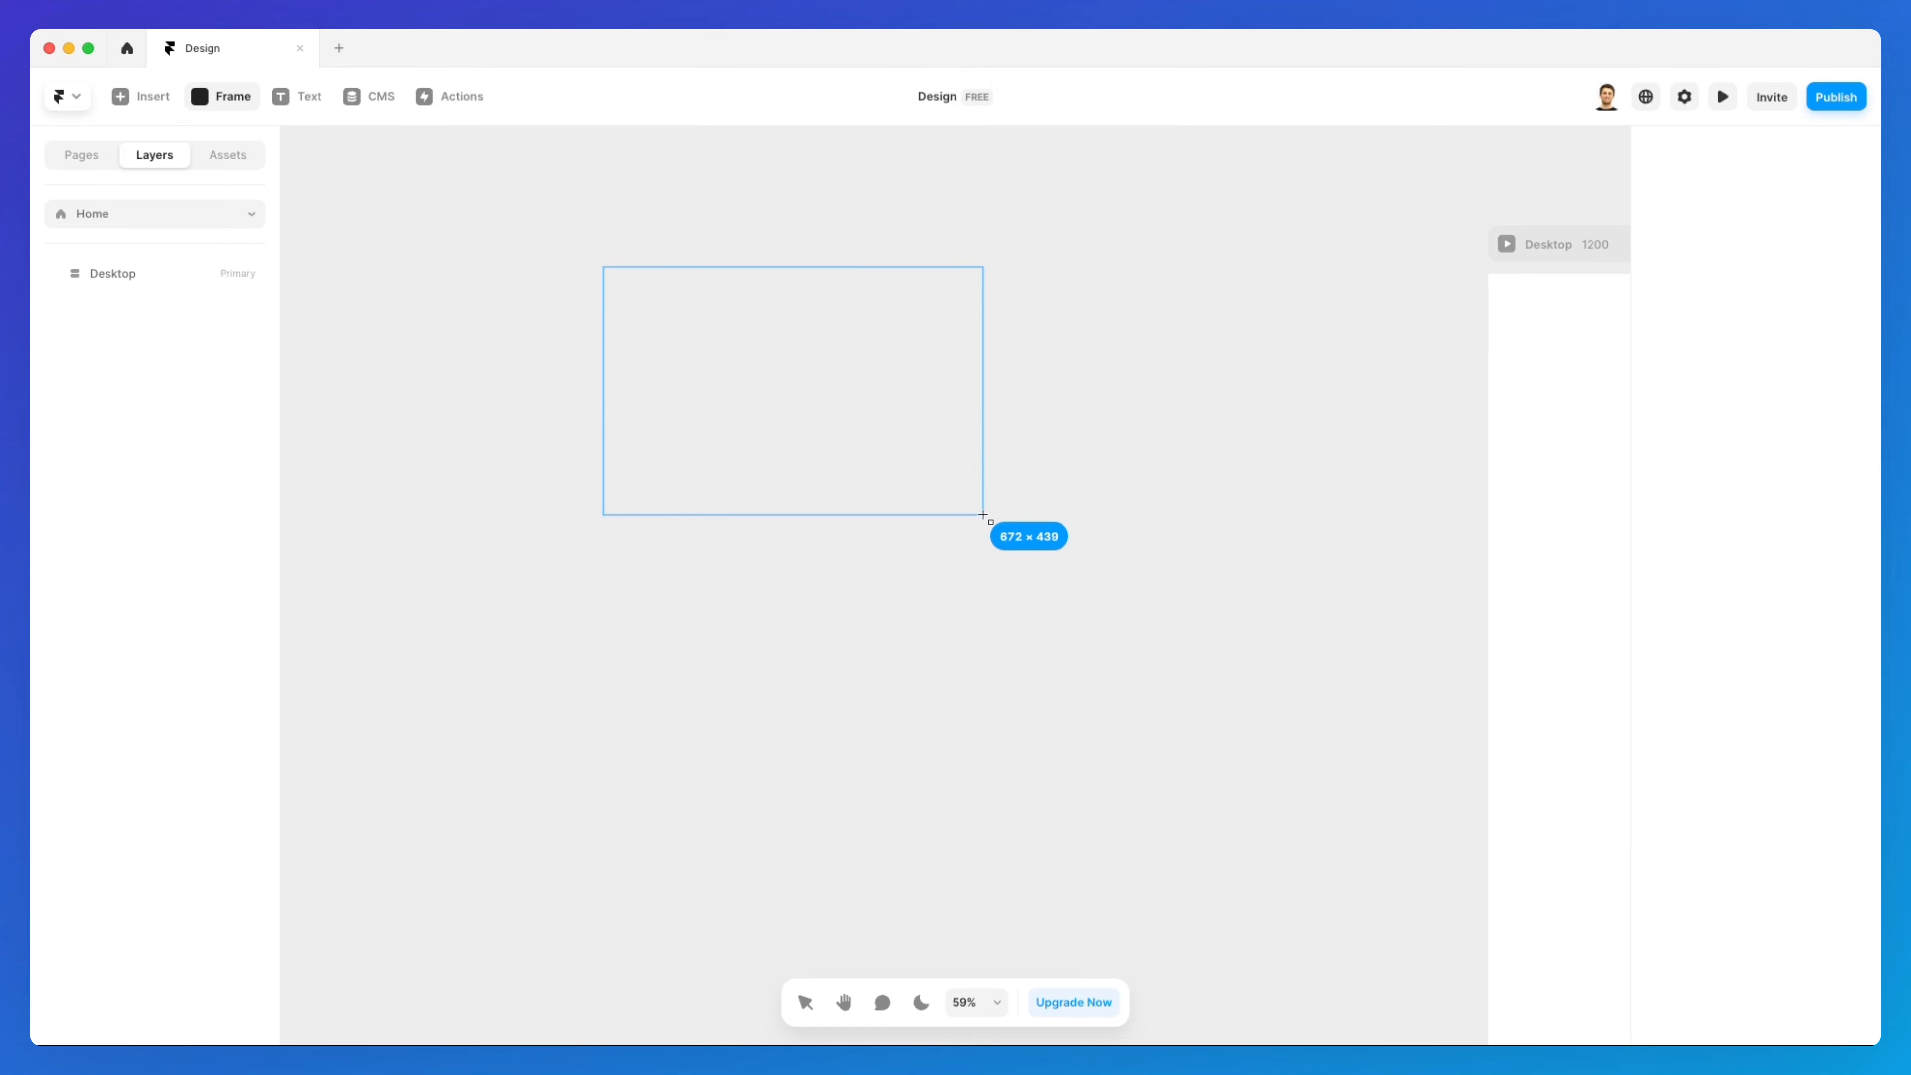
# Draw a blank frame about 667 × 433 on the empty canvas beside the Desktop page
pyautogui.moveTo(839, 369); pyautogui.dragTo(916, 382)
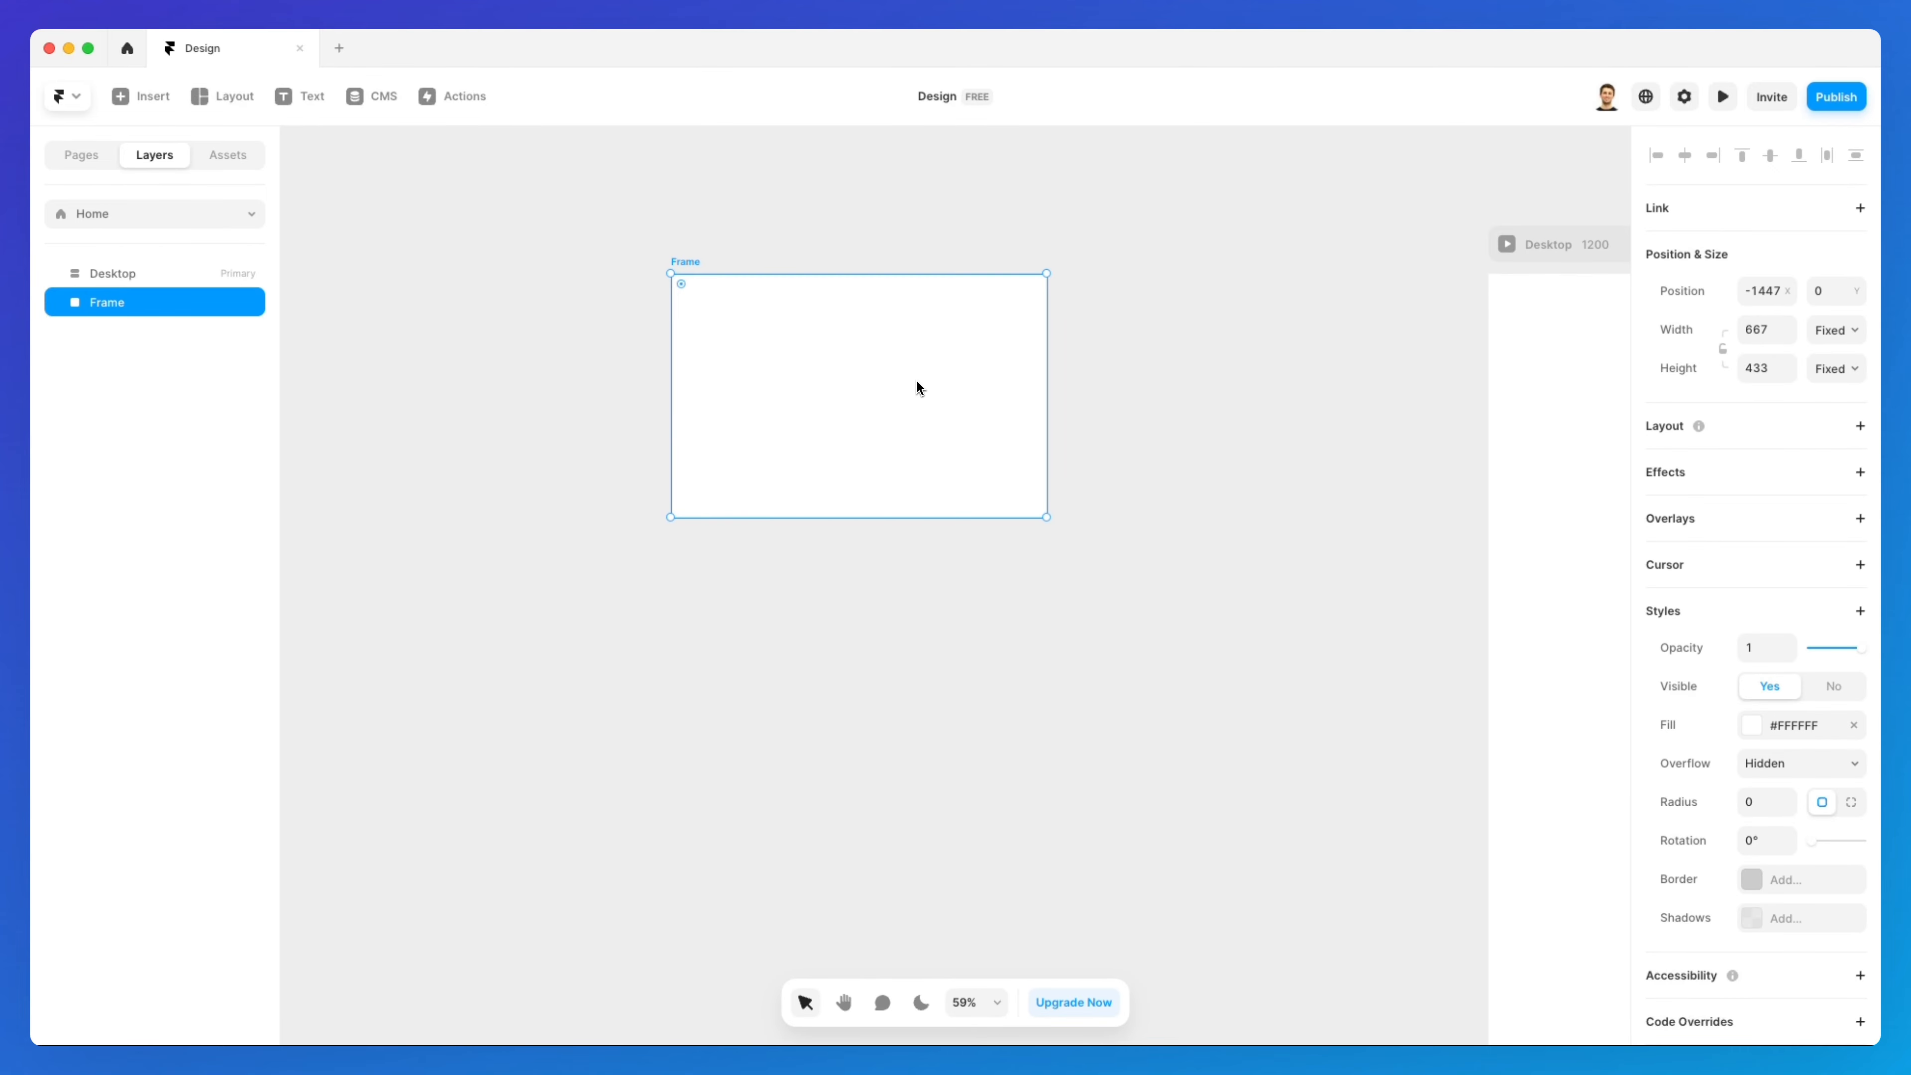
pyautogui.scroll(5, 805, 335)
pyautogui.scroll(1, 810, 333)
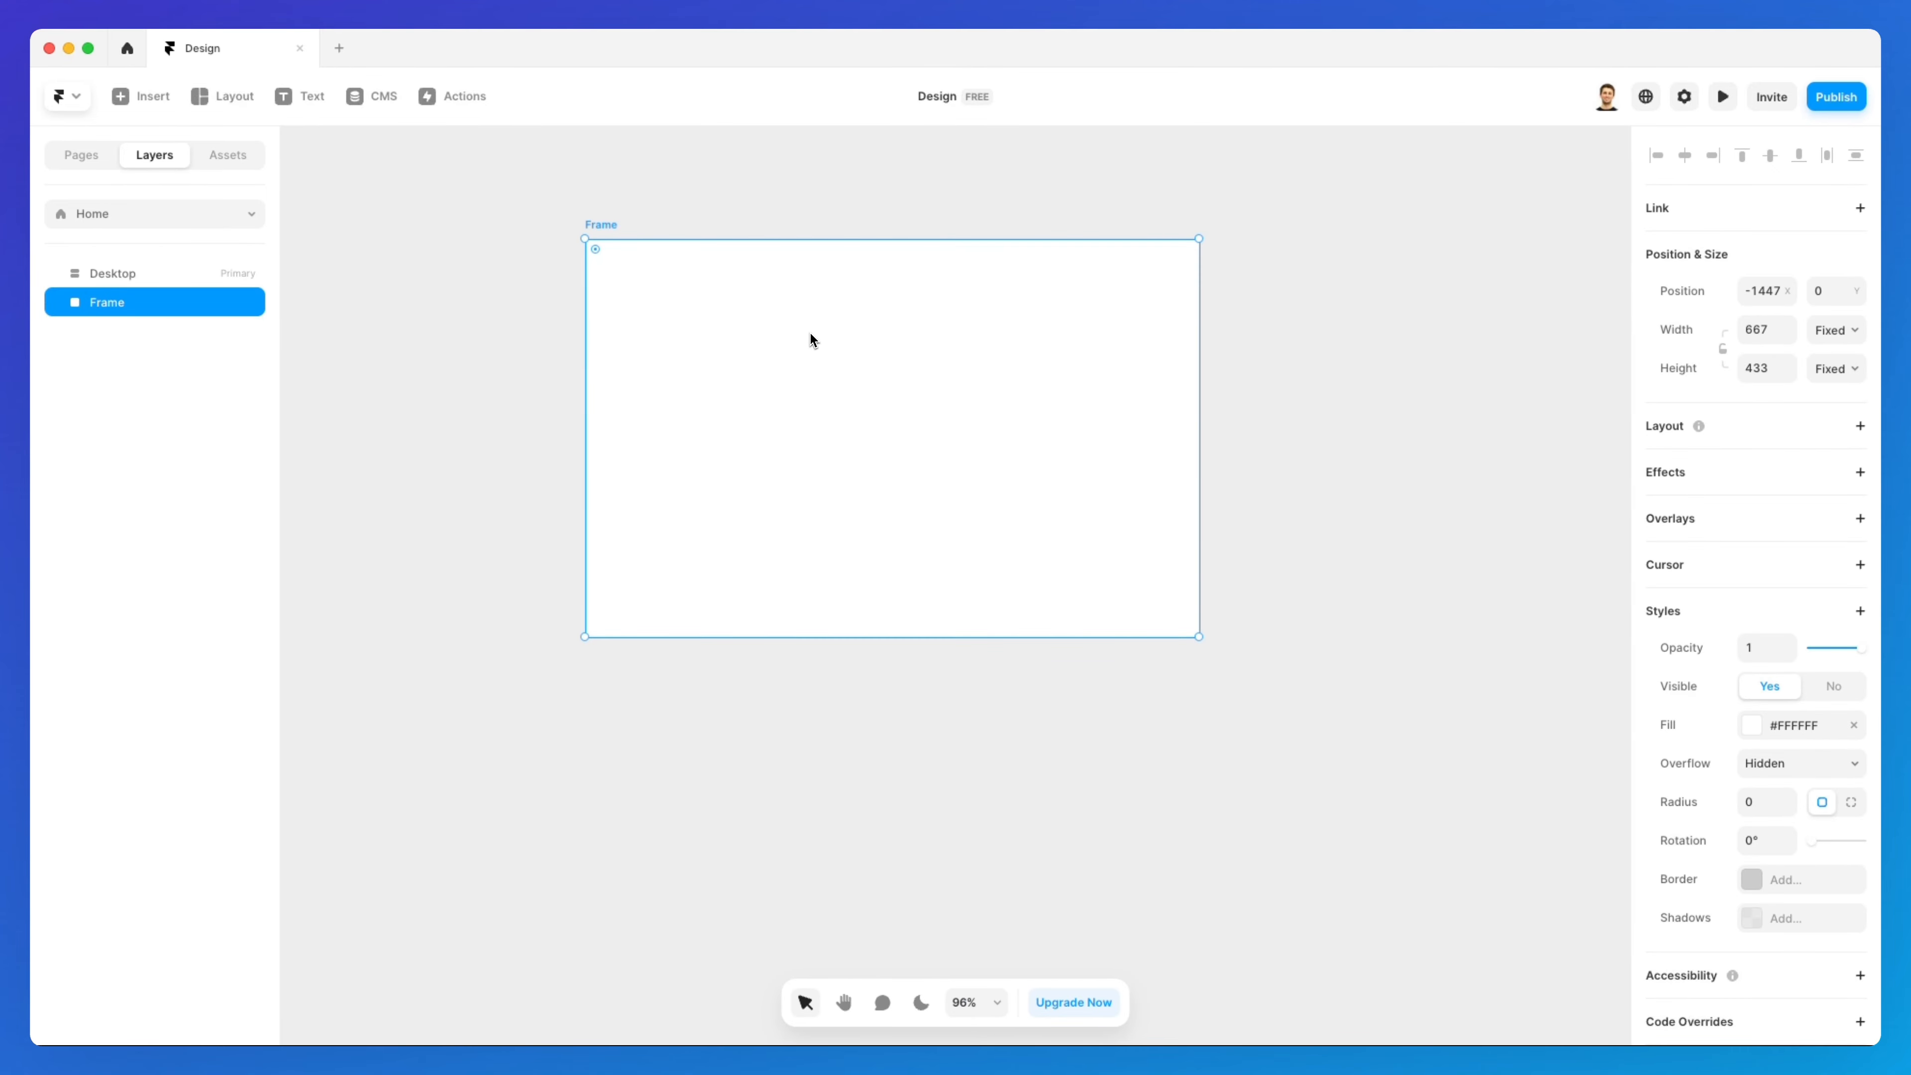
pyautogui.scroll(2, 813, 336)
pyautogui.scroll(2, 827, 357)
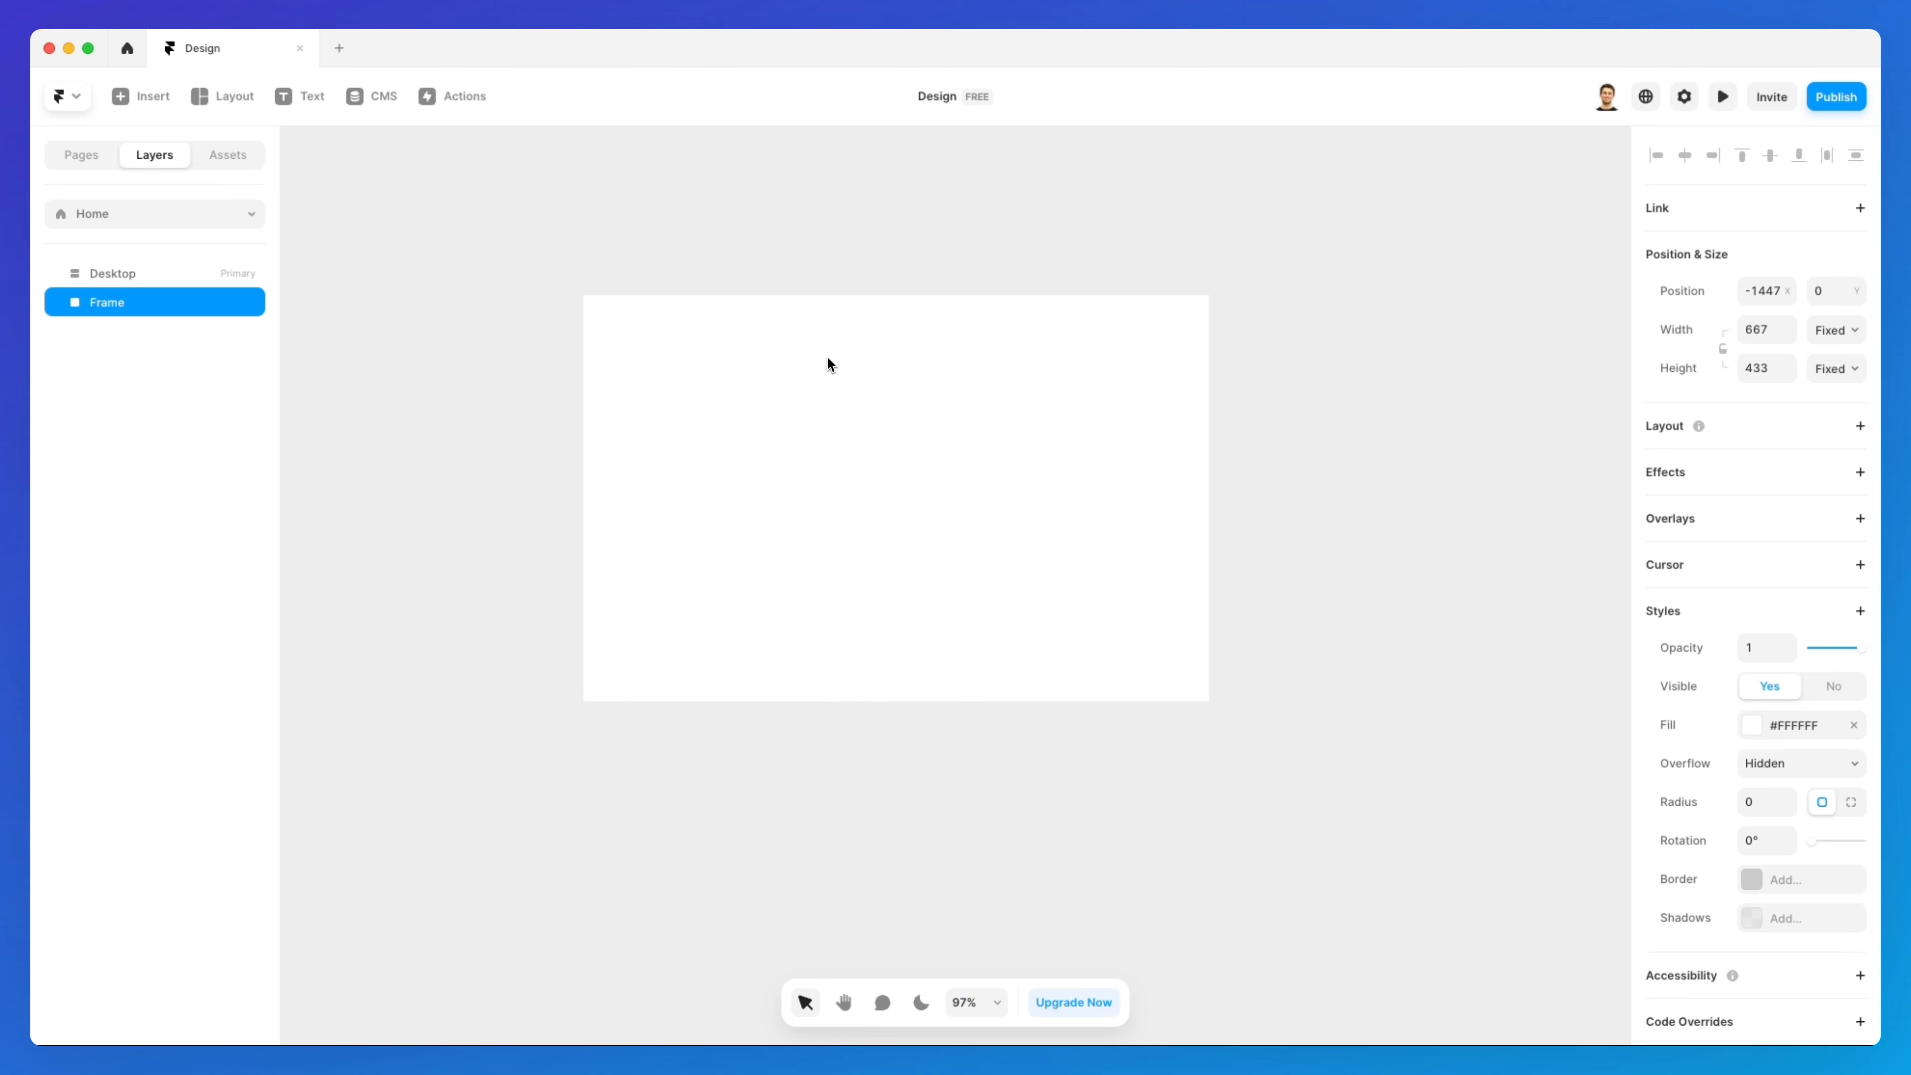
pyautogui.scroll(2, 829, 359)
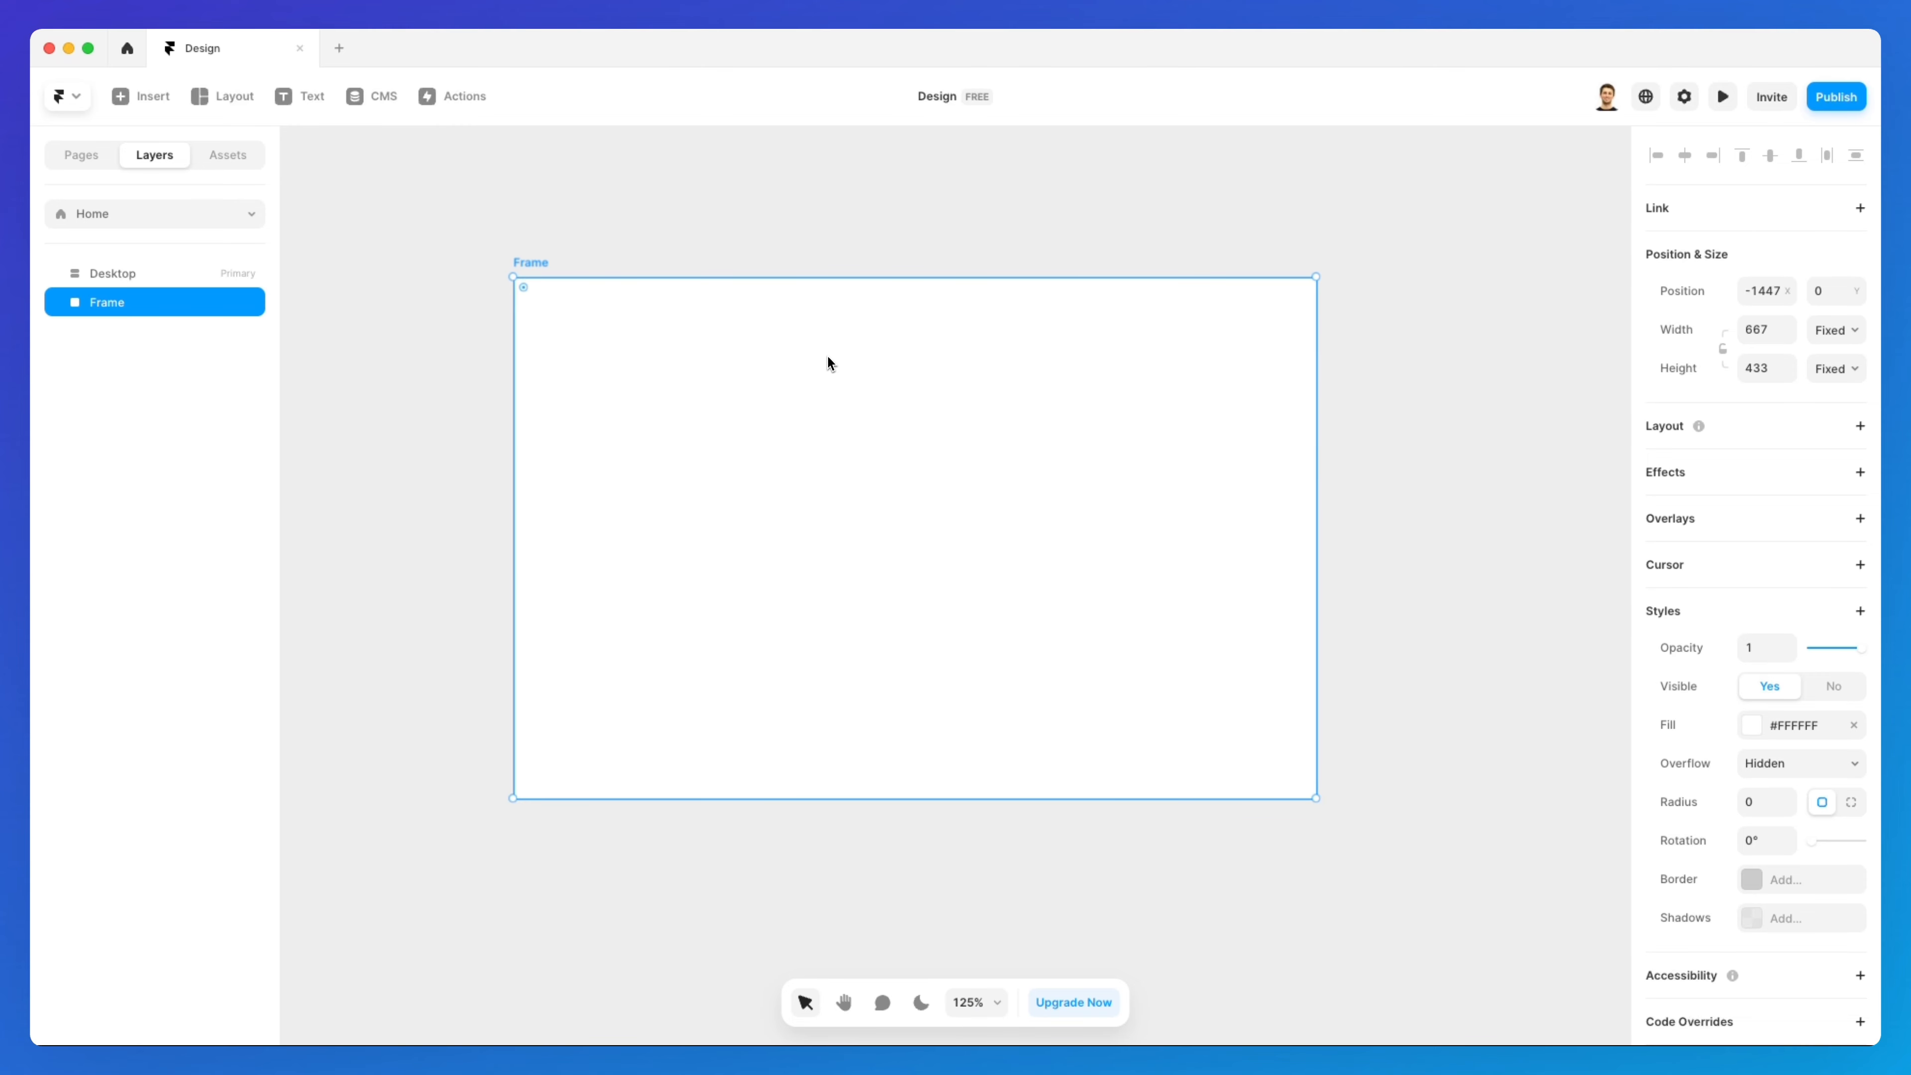
# Add a text layer reading "Button" inside the frame
pyautogui.click(143, 96)
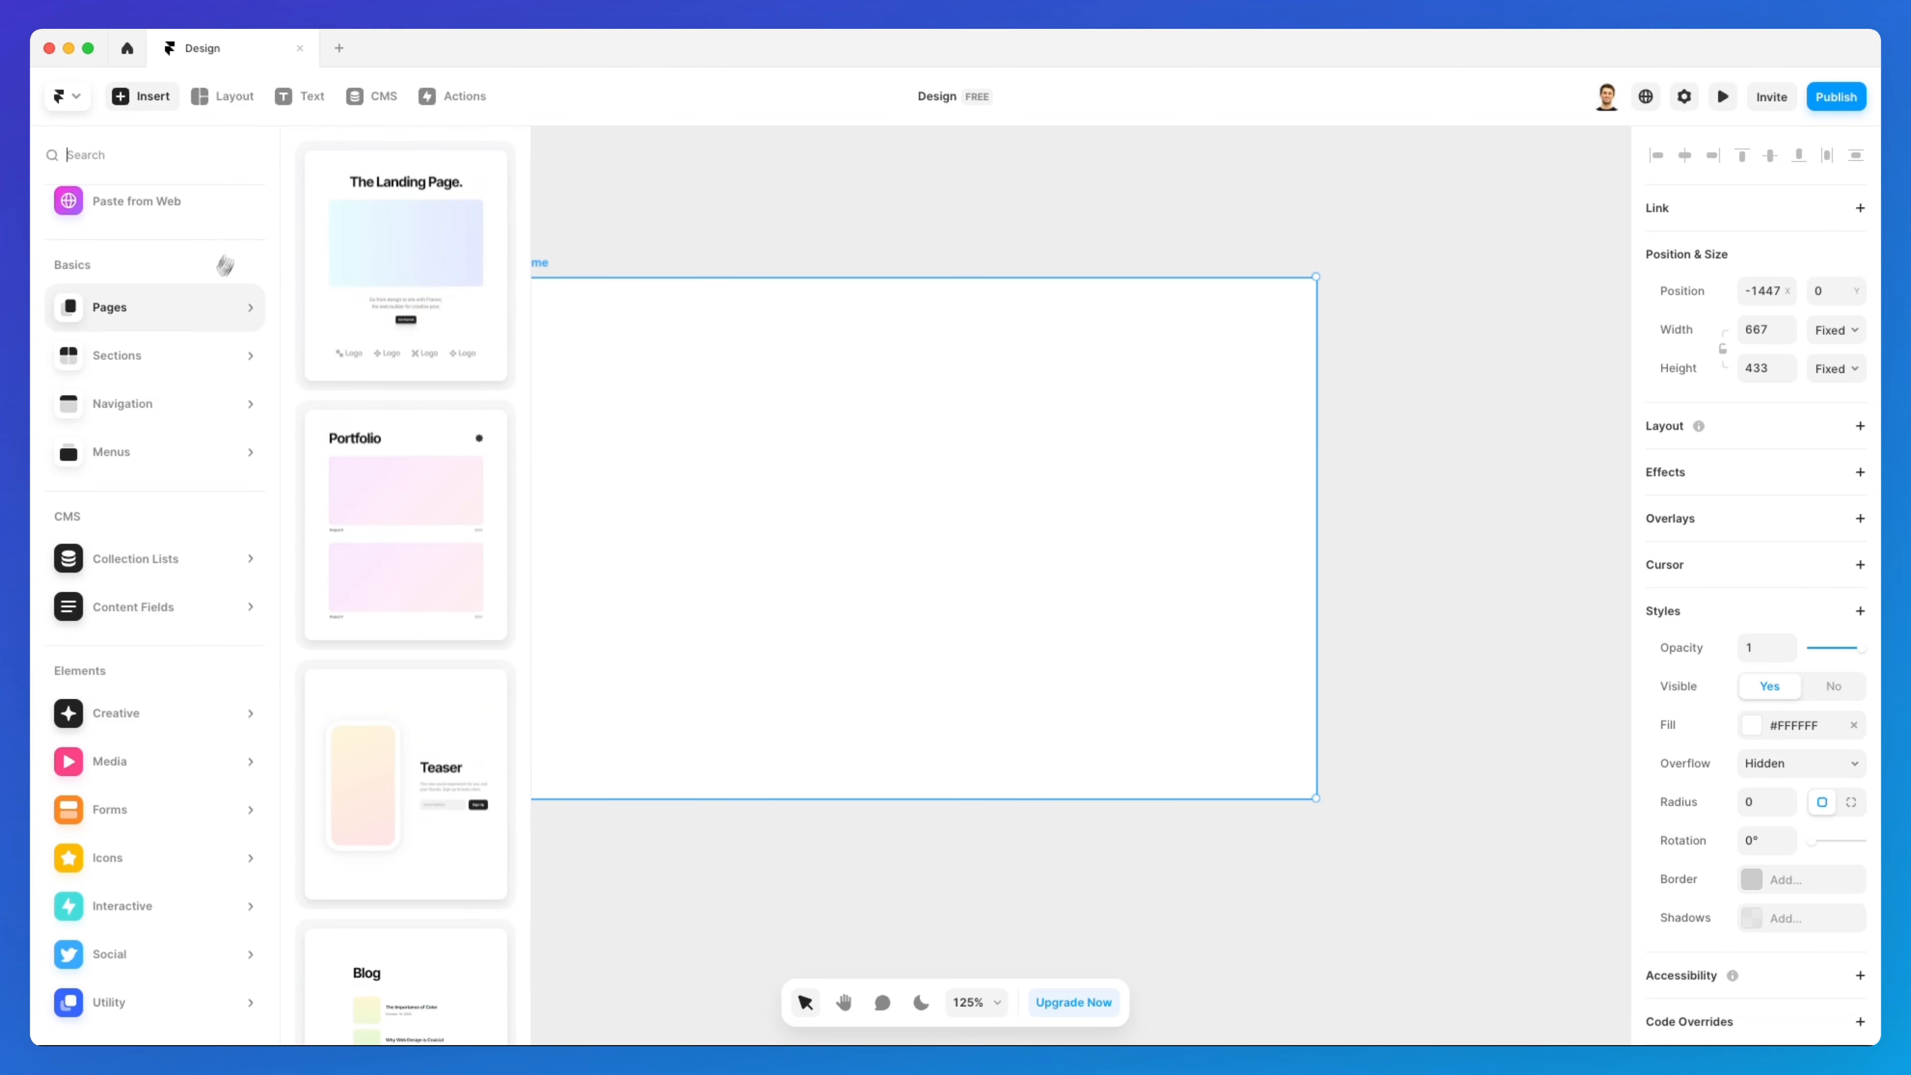
pyautogui.click(627, 227)
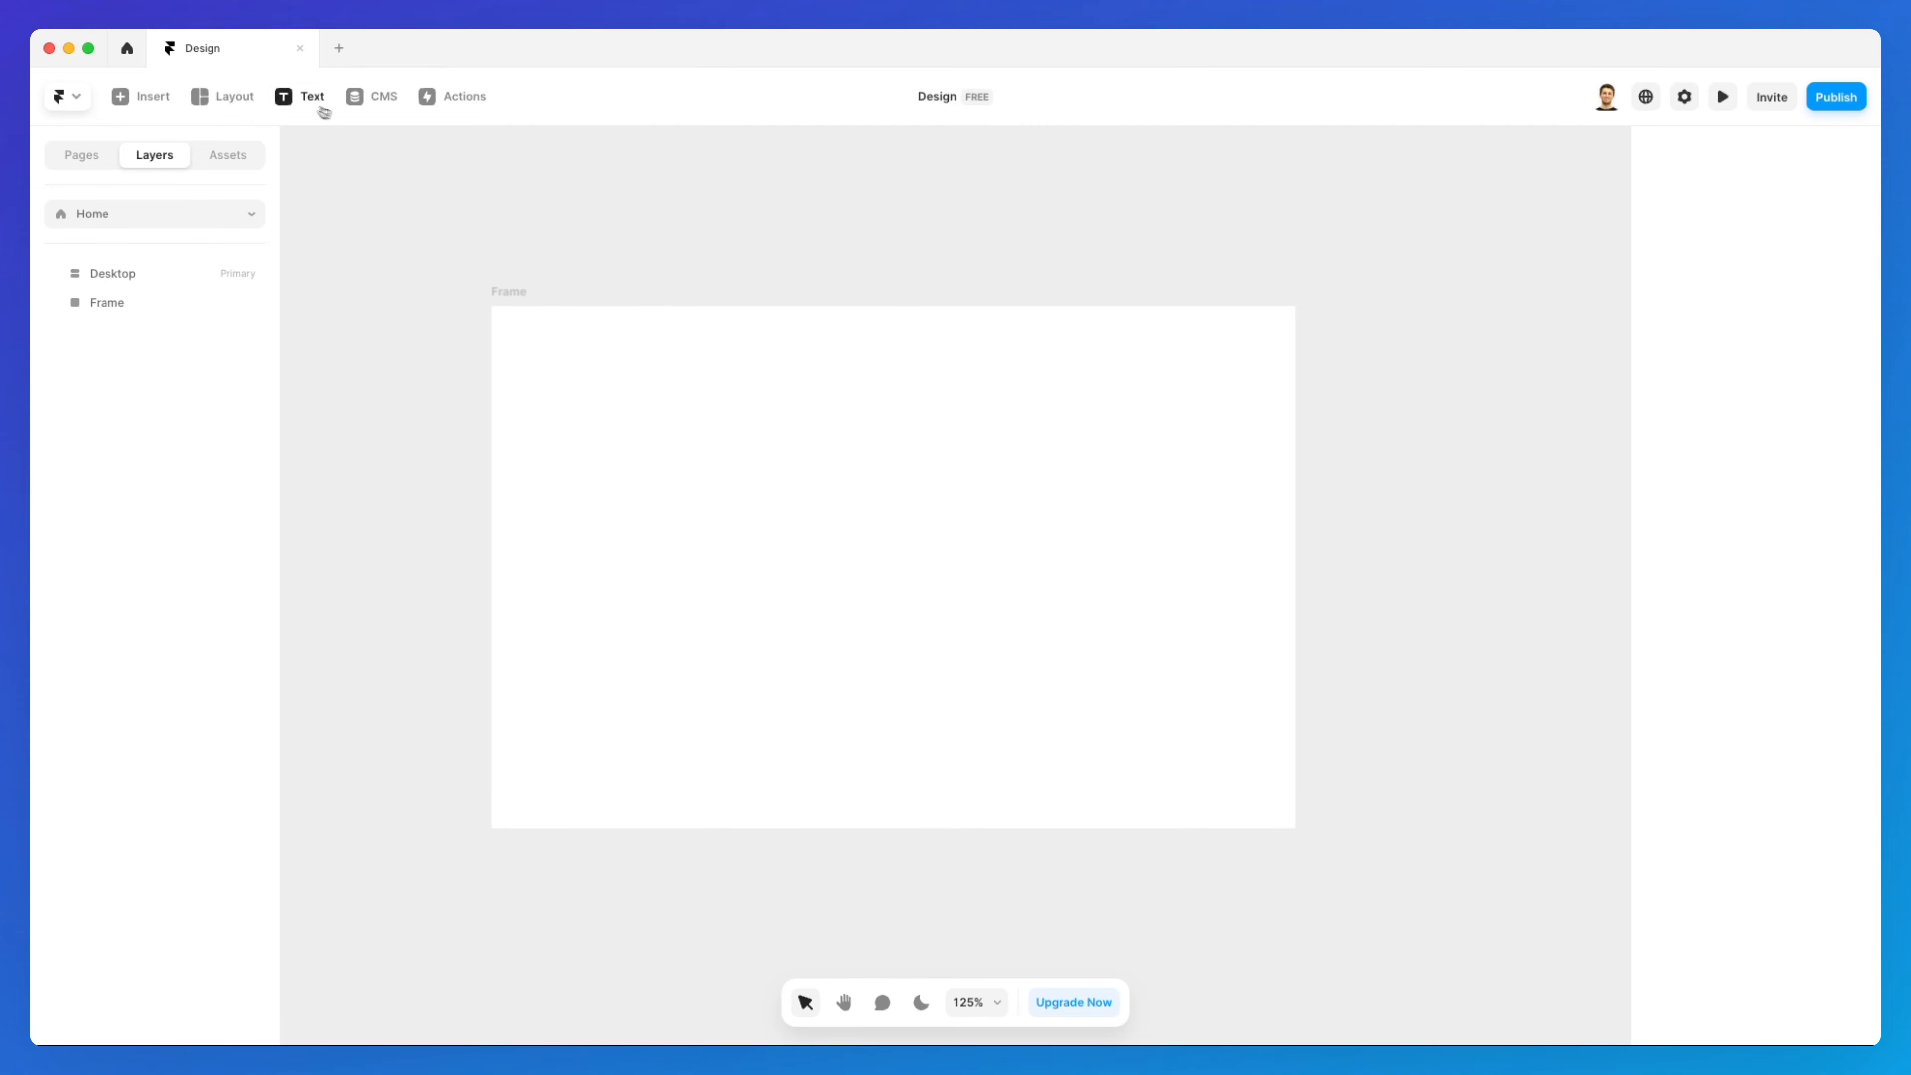
pyautogui.click(298, 97)
pyautogui.click(625, 512)
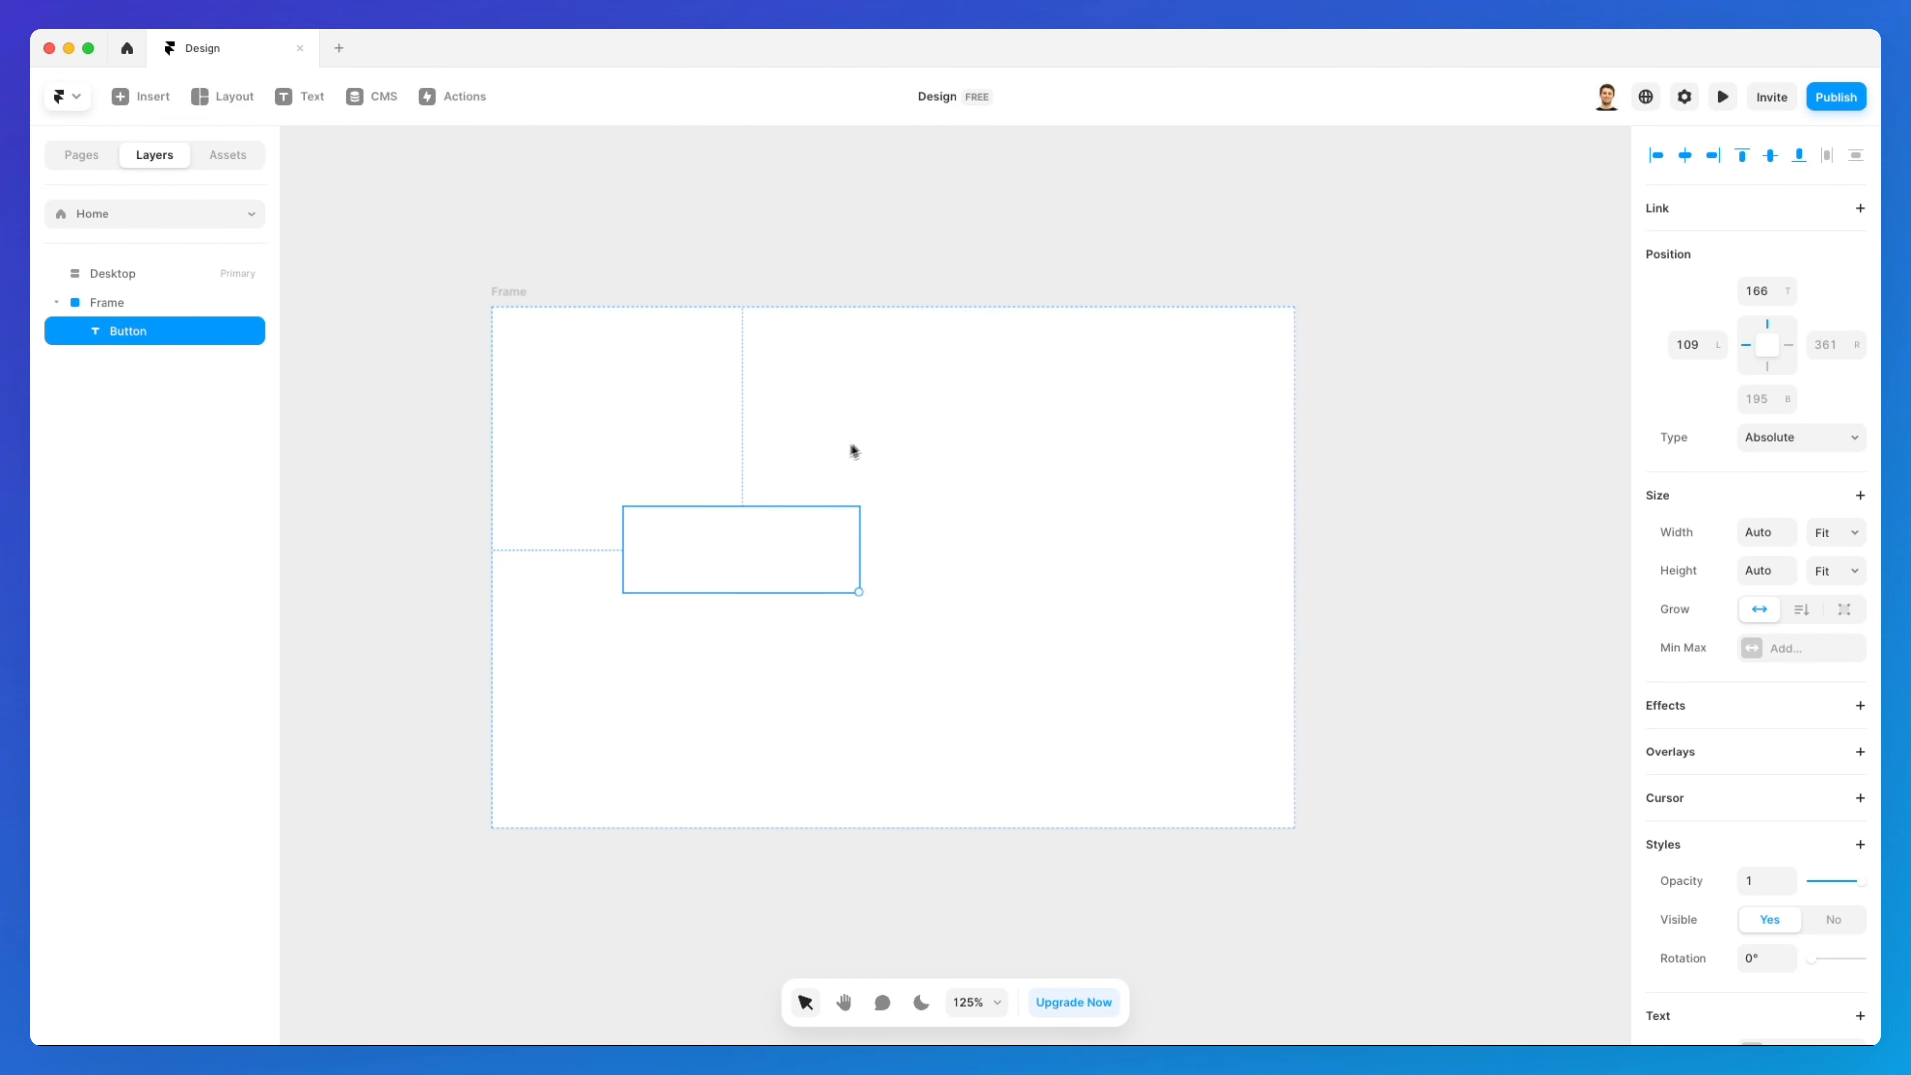
# Set the Button text's color to black, #000000
pyautogui.scroll(-5, 1773, 877)
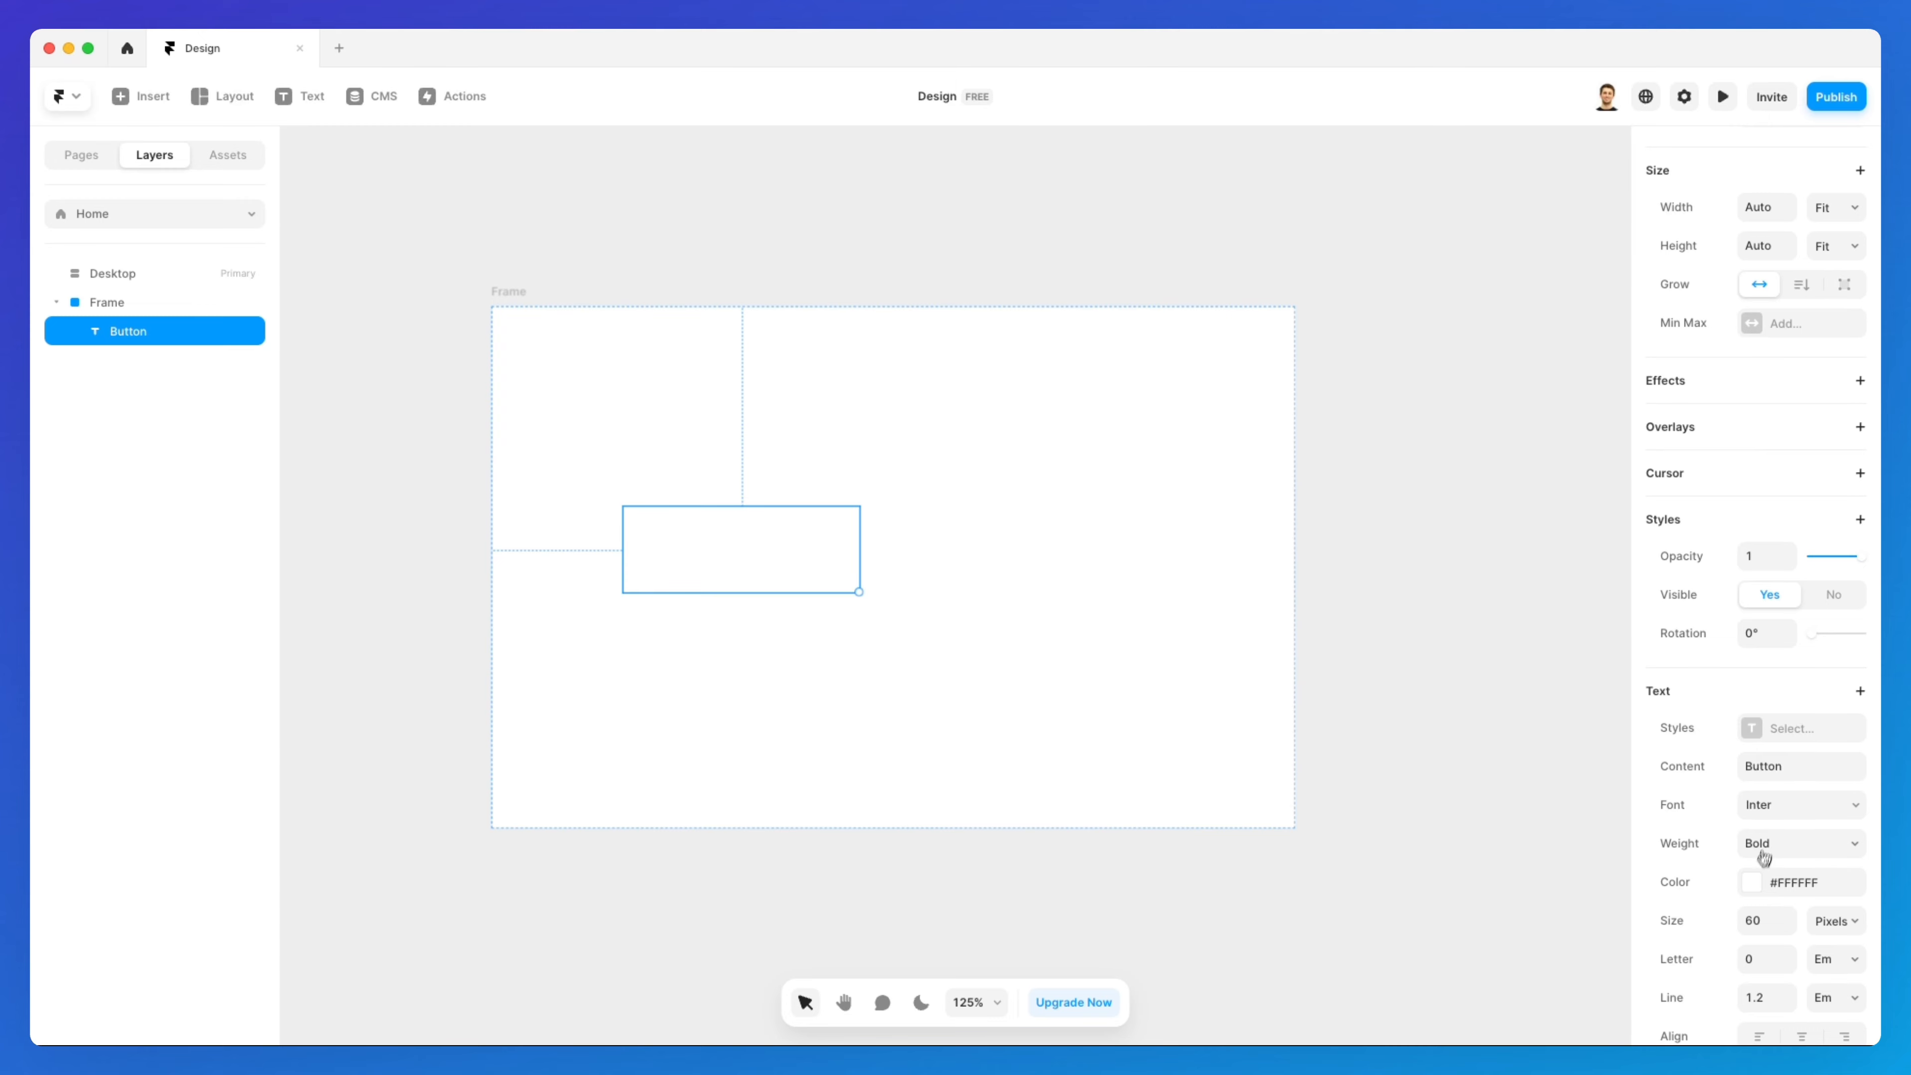
pyautogui.click(1753, 880)
pyautogui.moveTo(1560, 765); pyautogui.dragTo(1261, 873)
pyautogui.click(1234, 800)
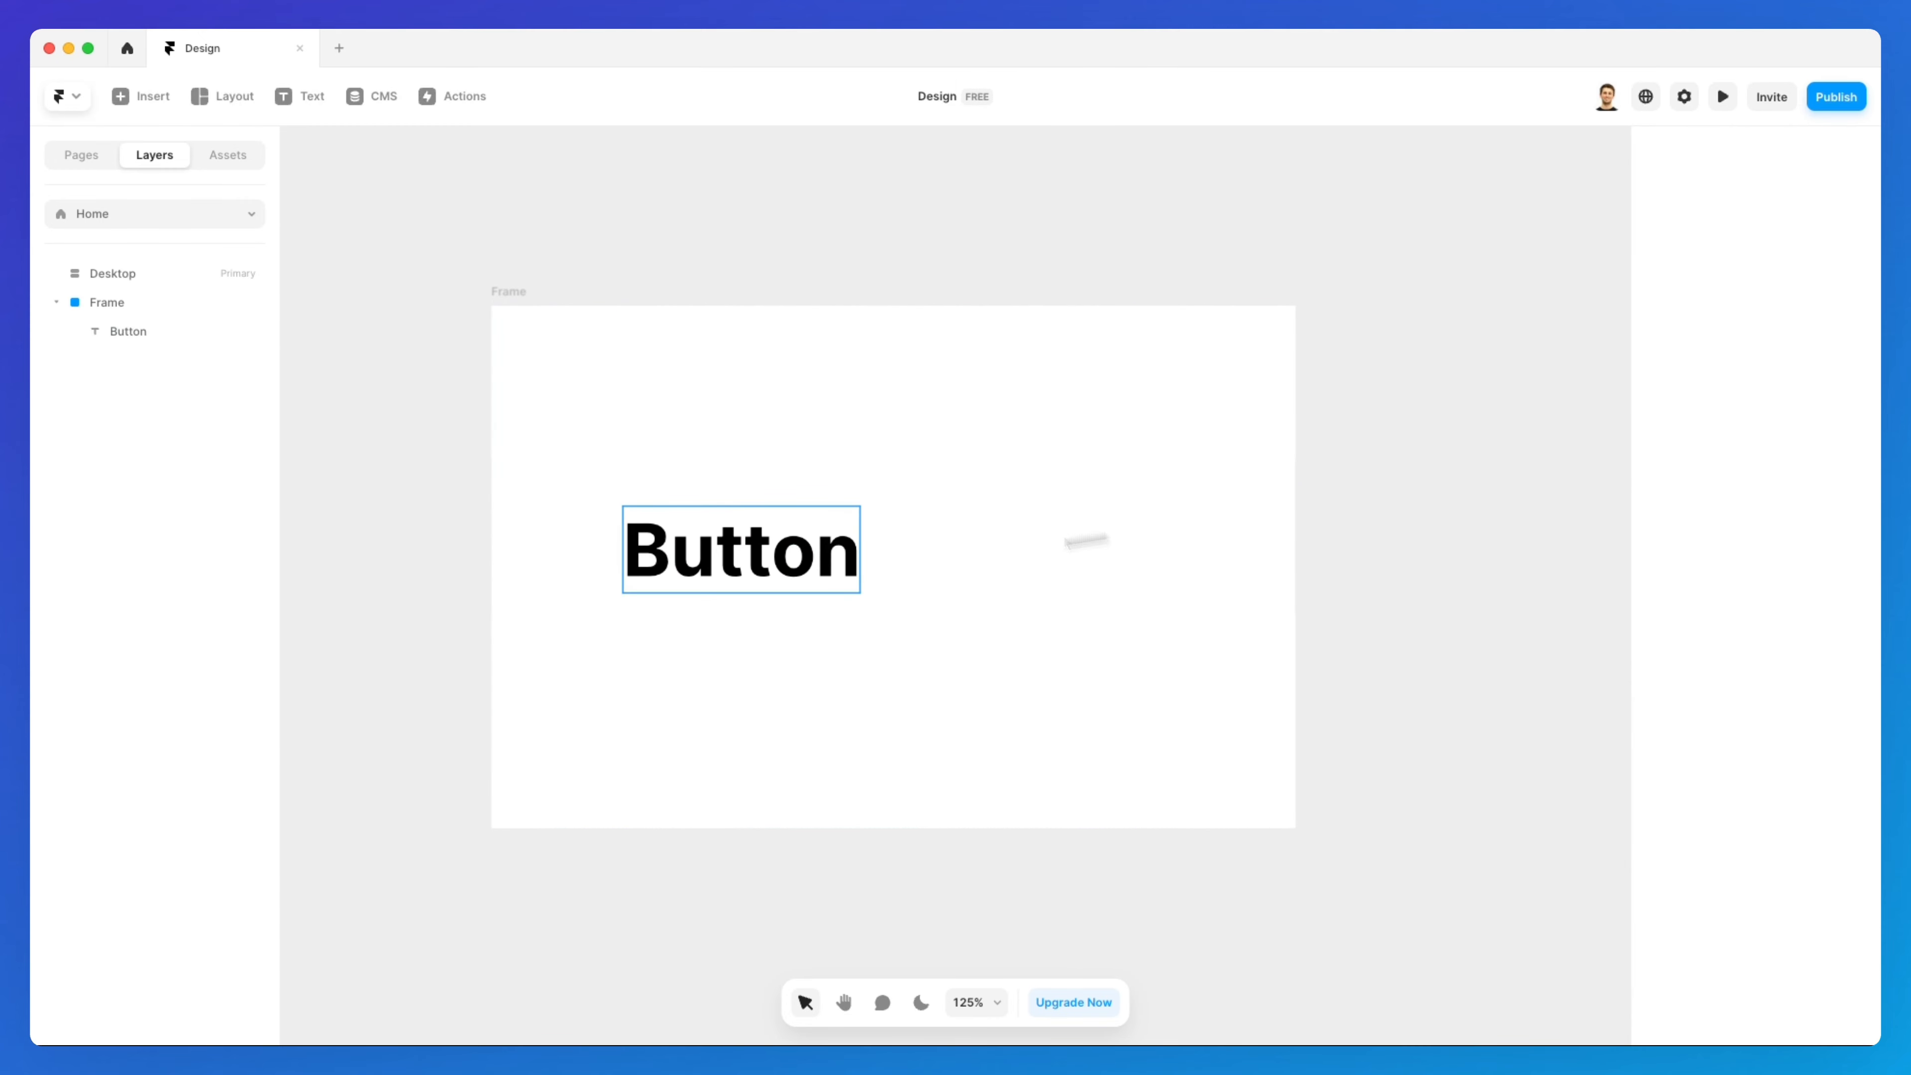
# Enlarge the Button text to a size of about 138 pixels and center it in the frame
pyautogui.click(860, 576)
pyautogui.moveTo(860, 592); pyautogui.dragTo(1165, 708)
pyautogui.moveTo(1052, 595); pyautogui.dragTo(1054, 581)
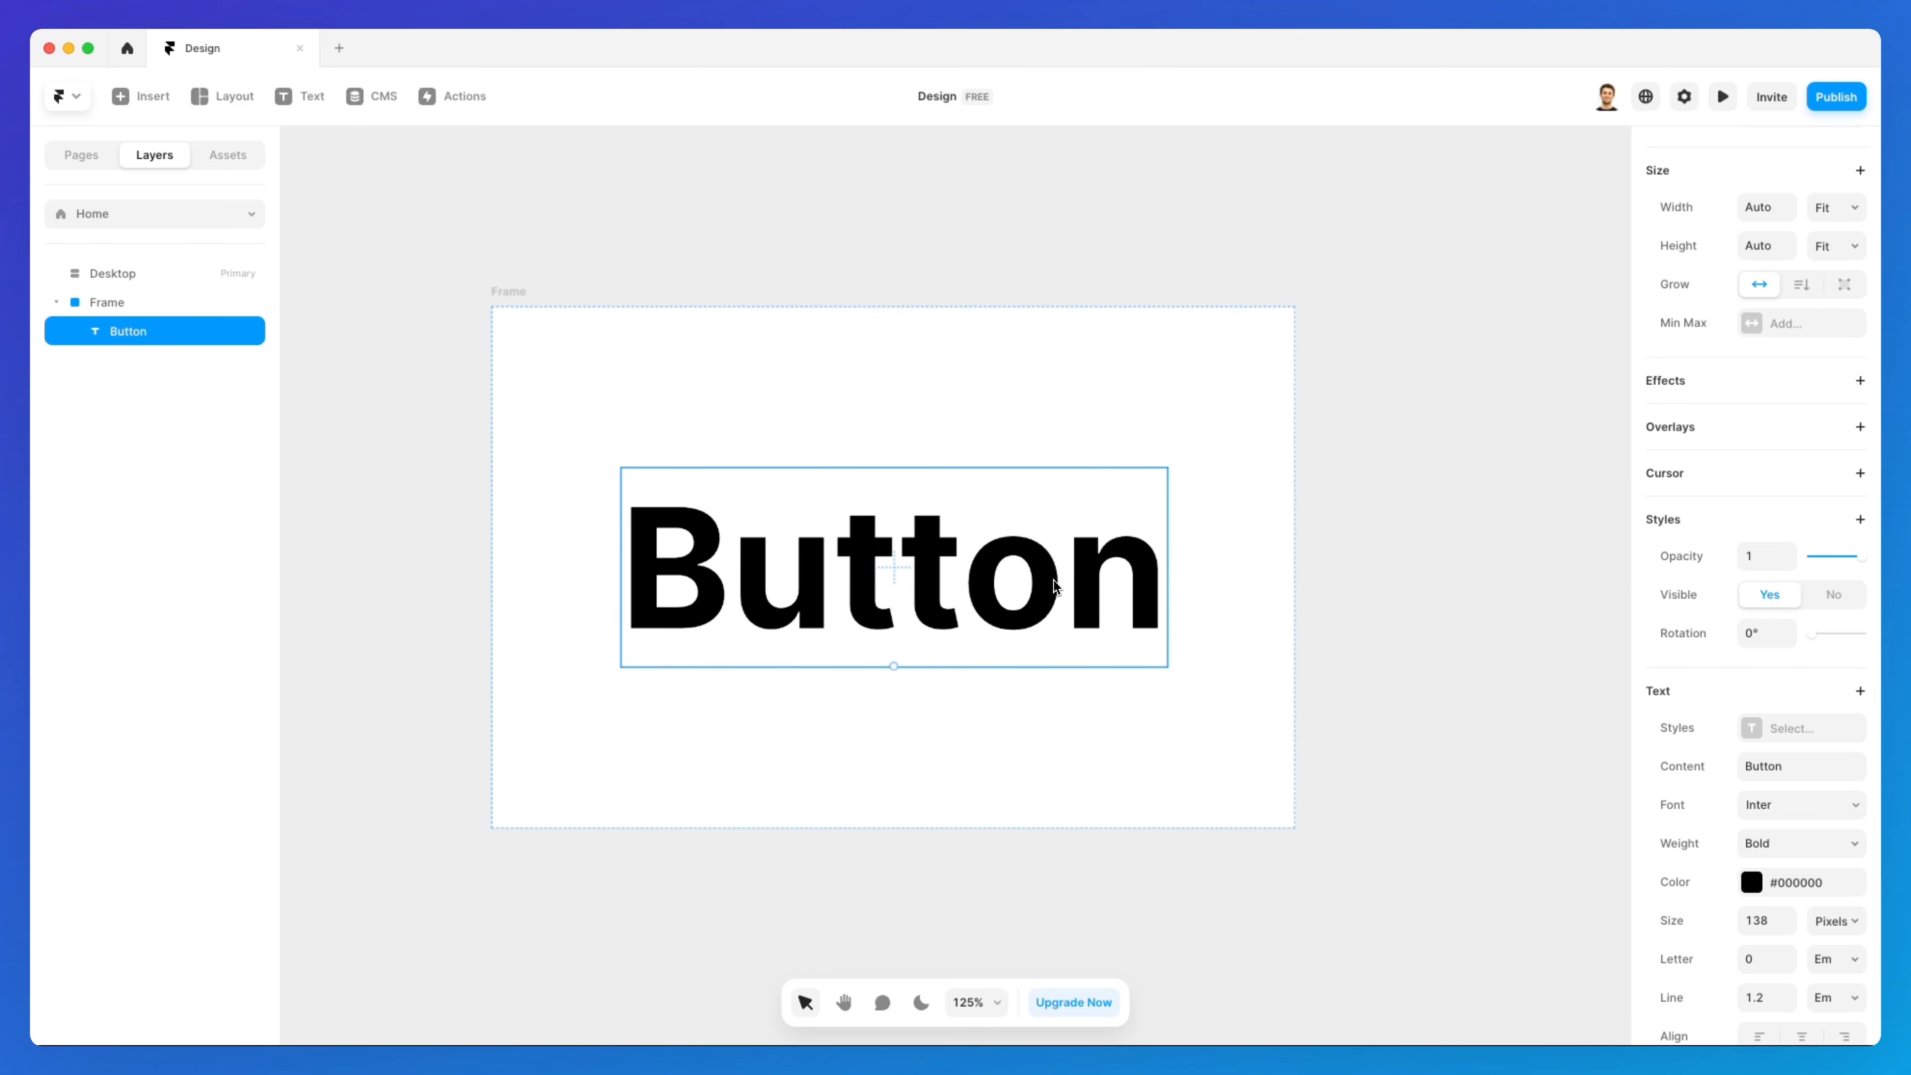
# Wrap the frame containing the Button text in a stack
pyautogui.click(526, 327)
pyautogui.scroll(-2, 691, 410)
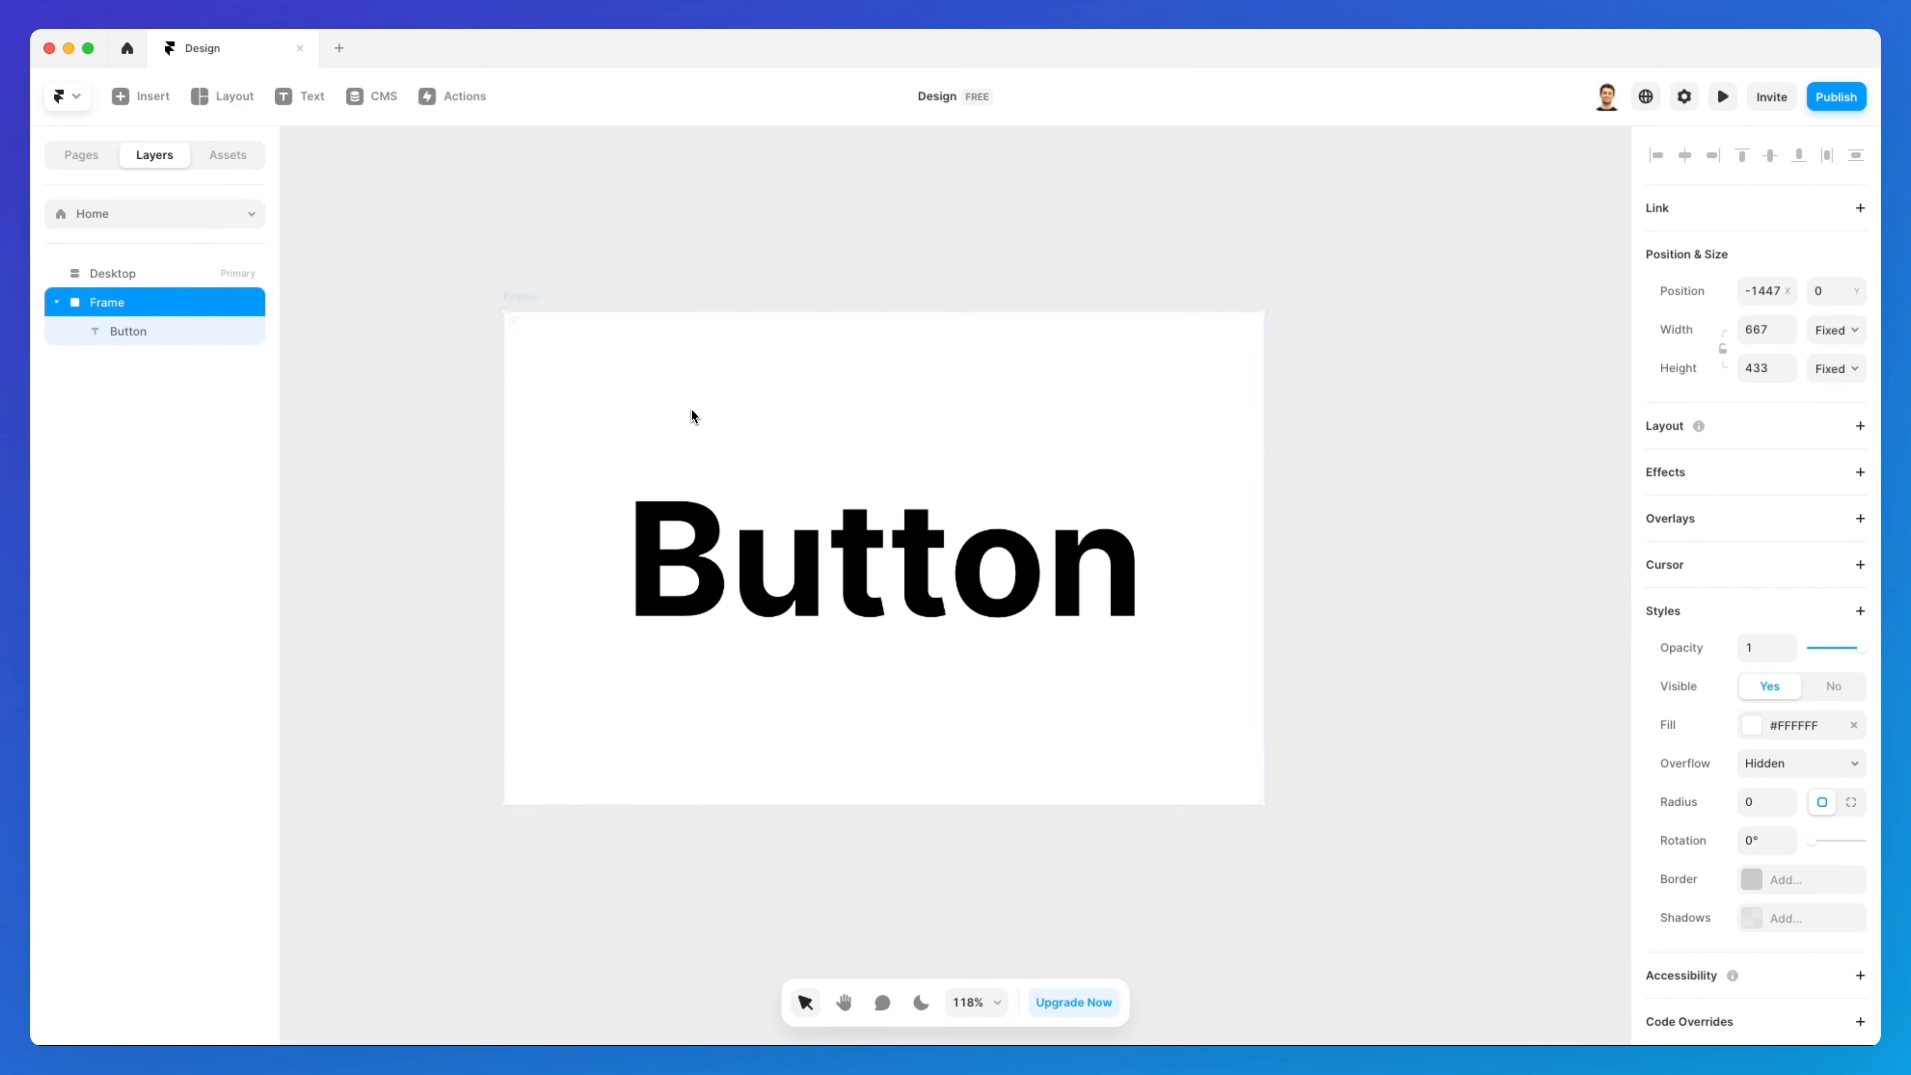
pyautogui.rightClick(100, 307)
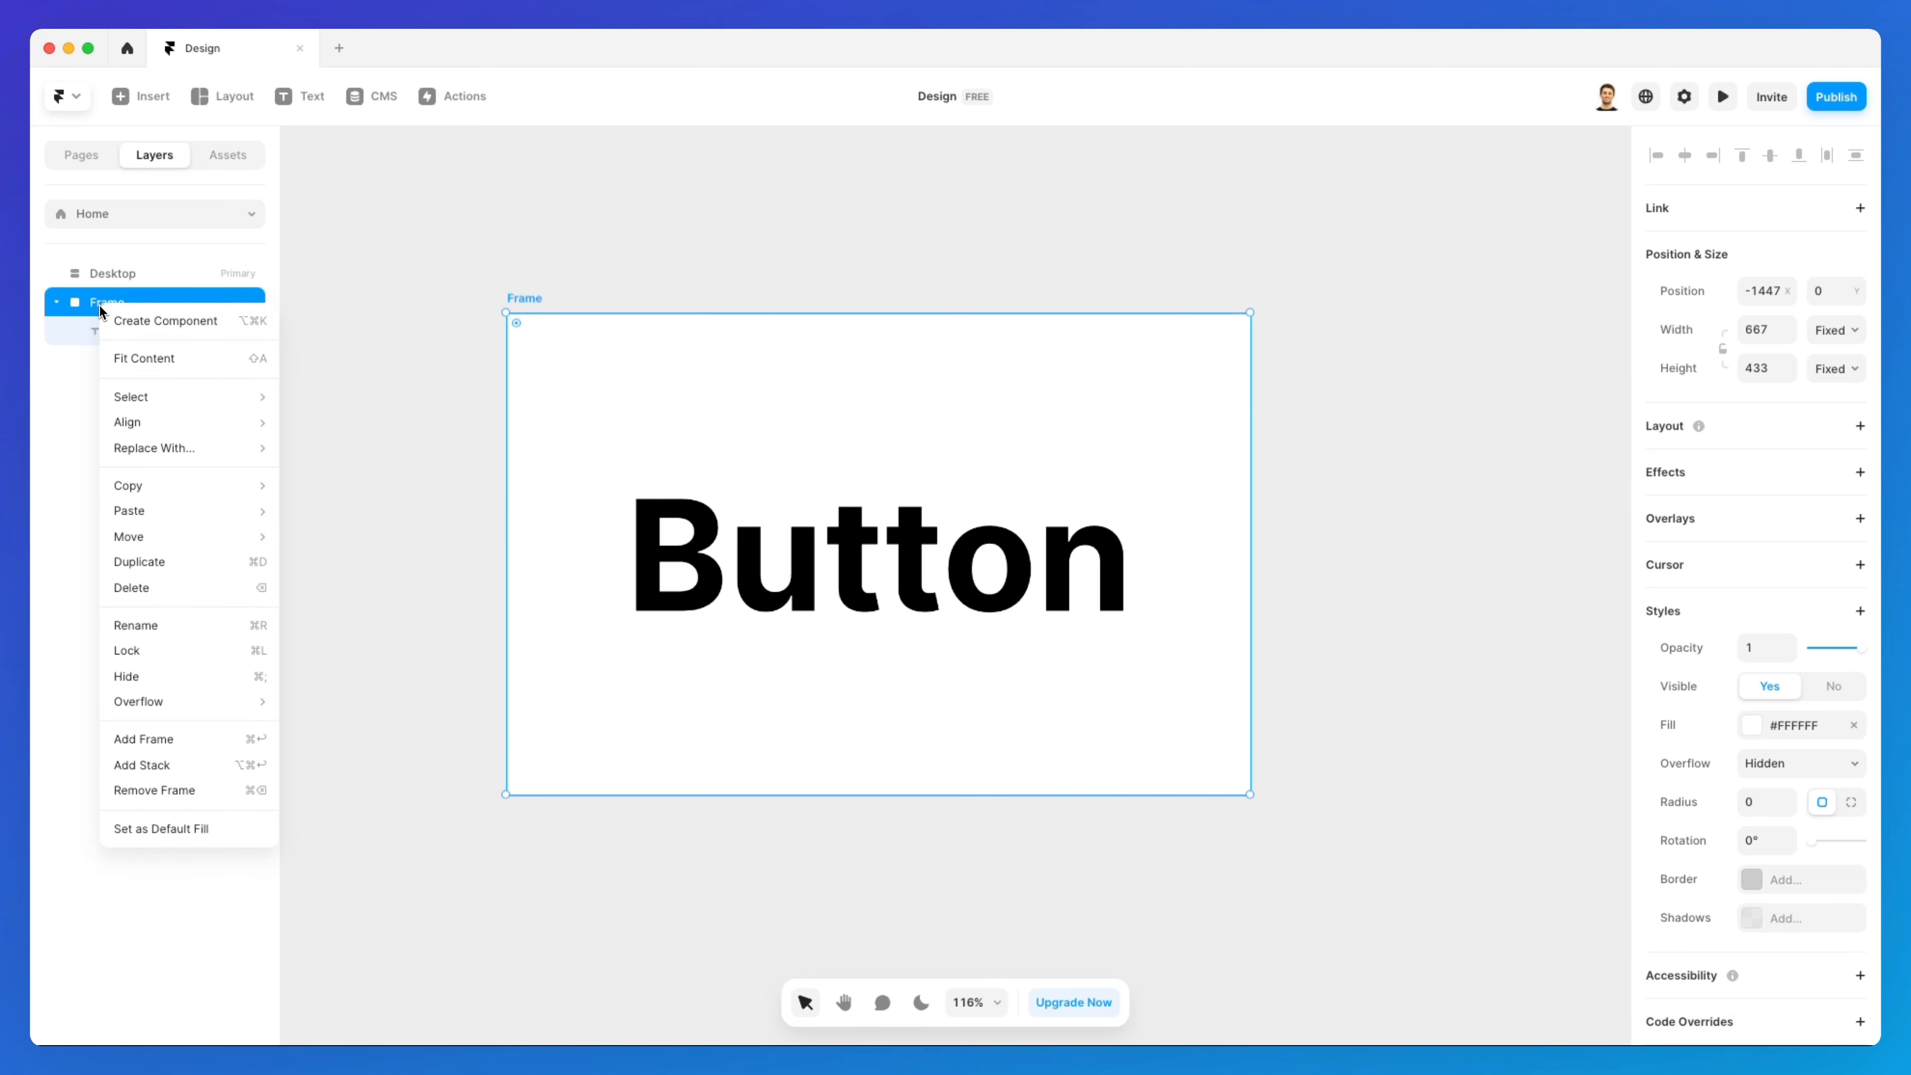
pyautogui.click(185, 765)
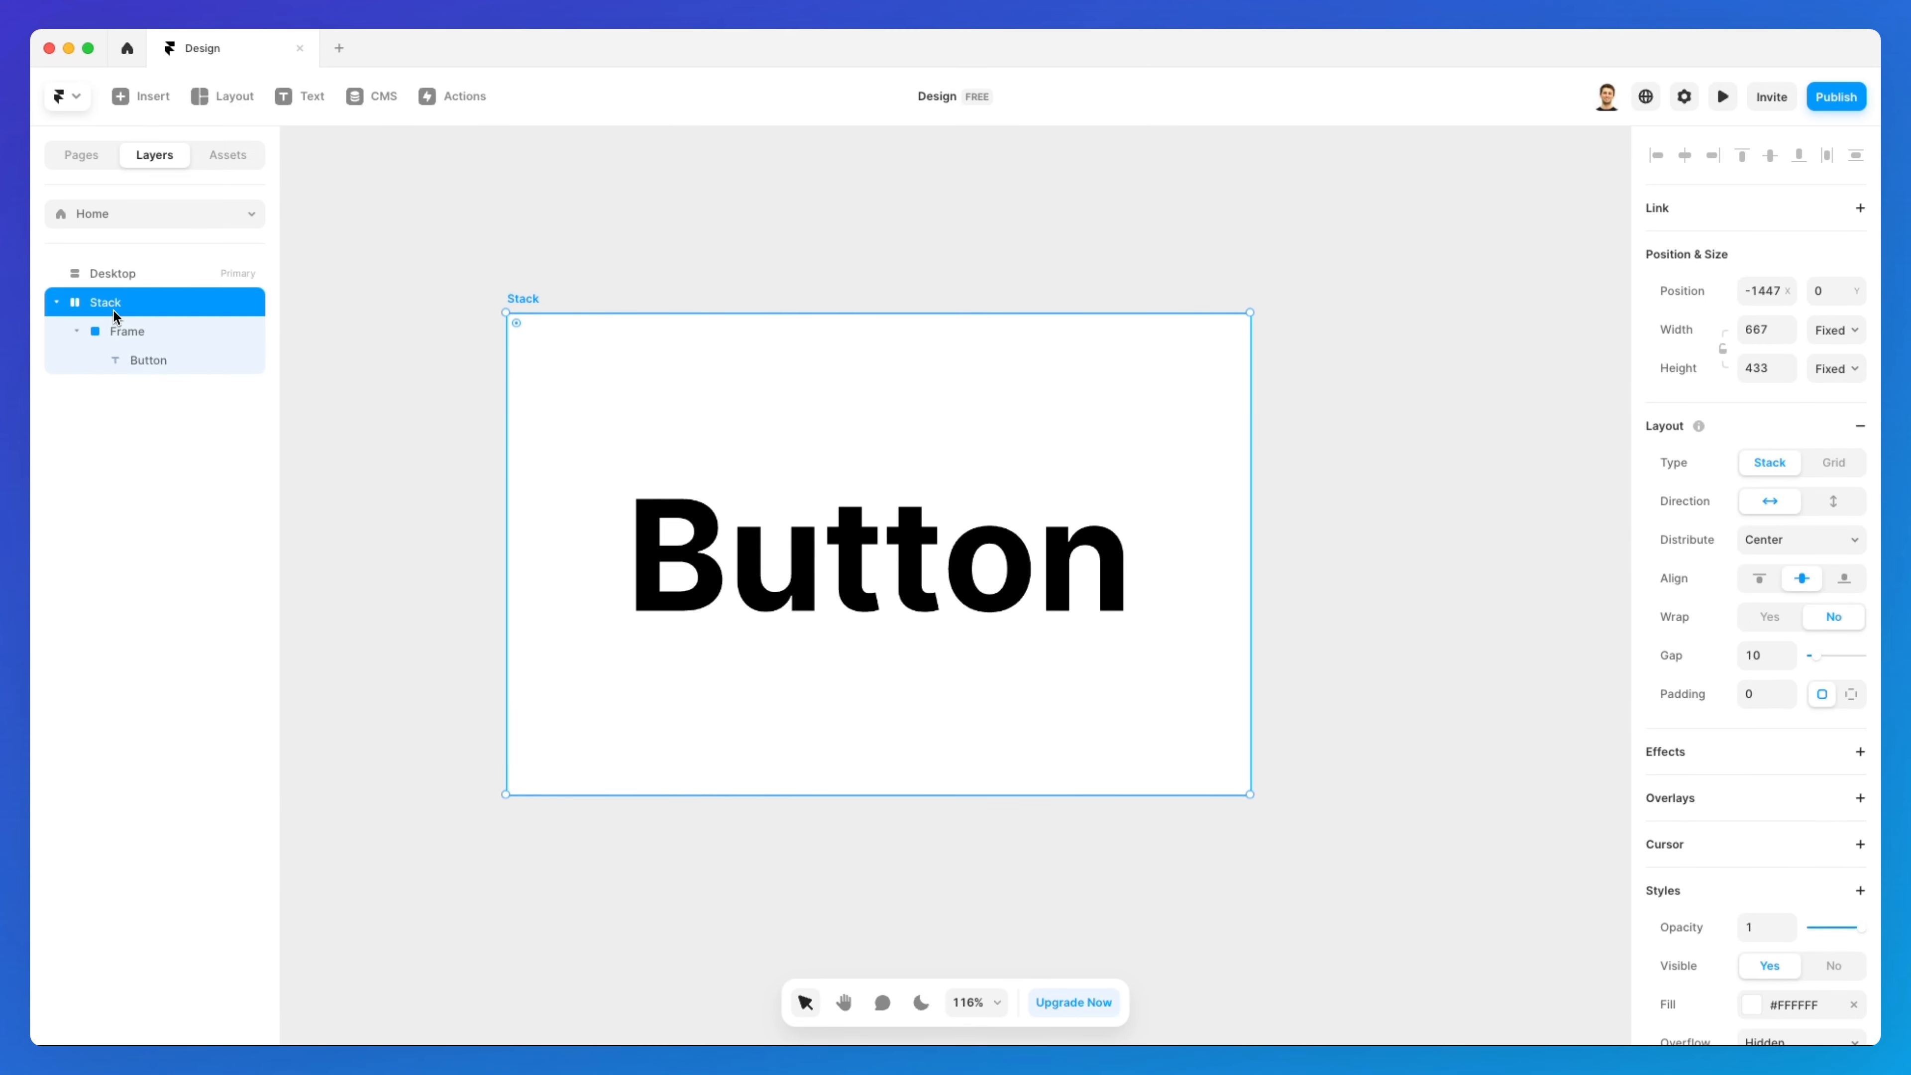
# Move the Button text out of the inner frame directly into the stack and delete the emptied frame
pyautogui.click(134, 330)
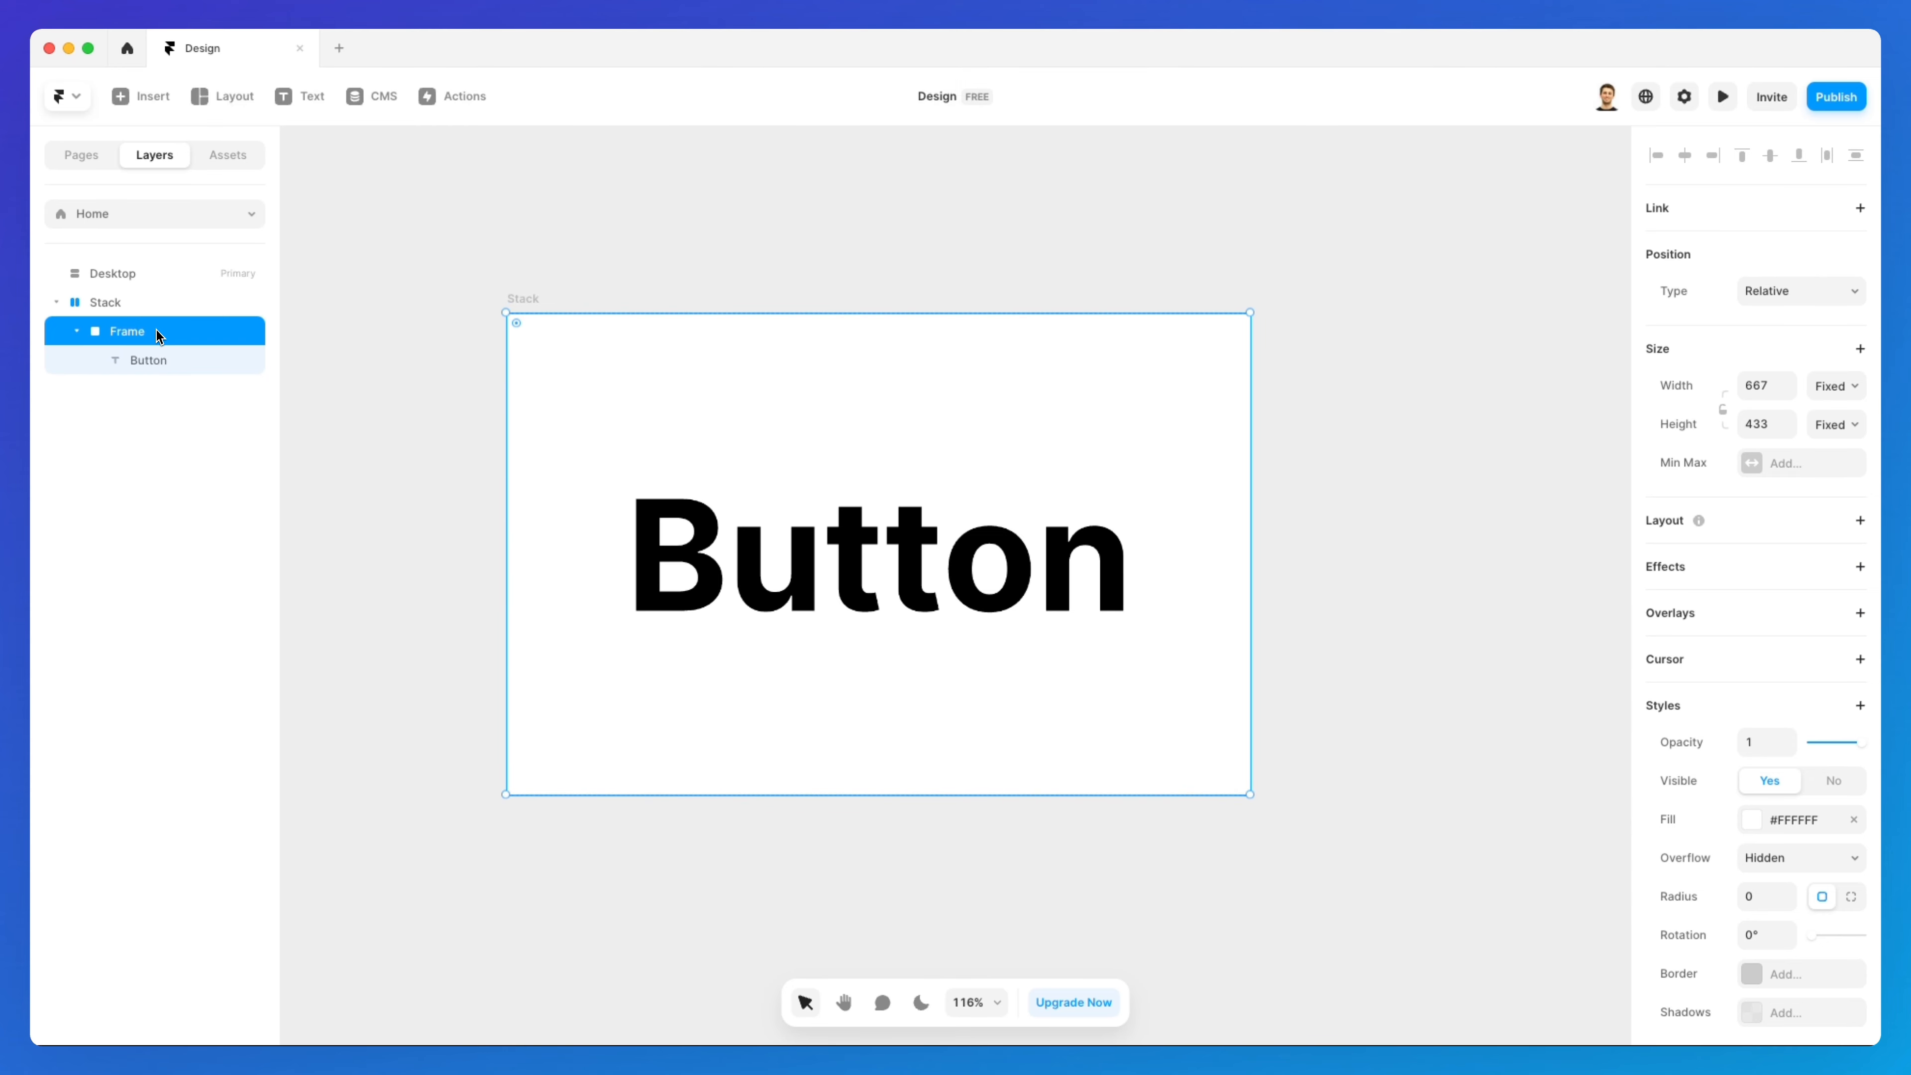
pyautogui.click(116, 307)
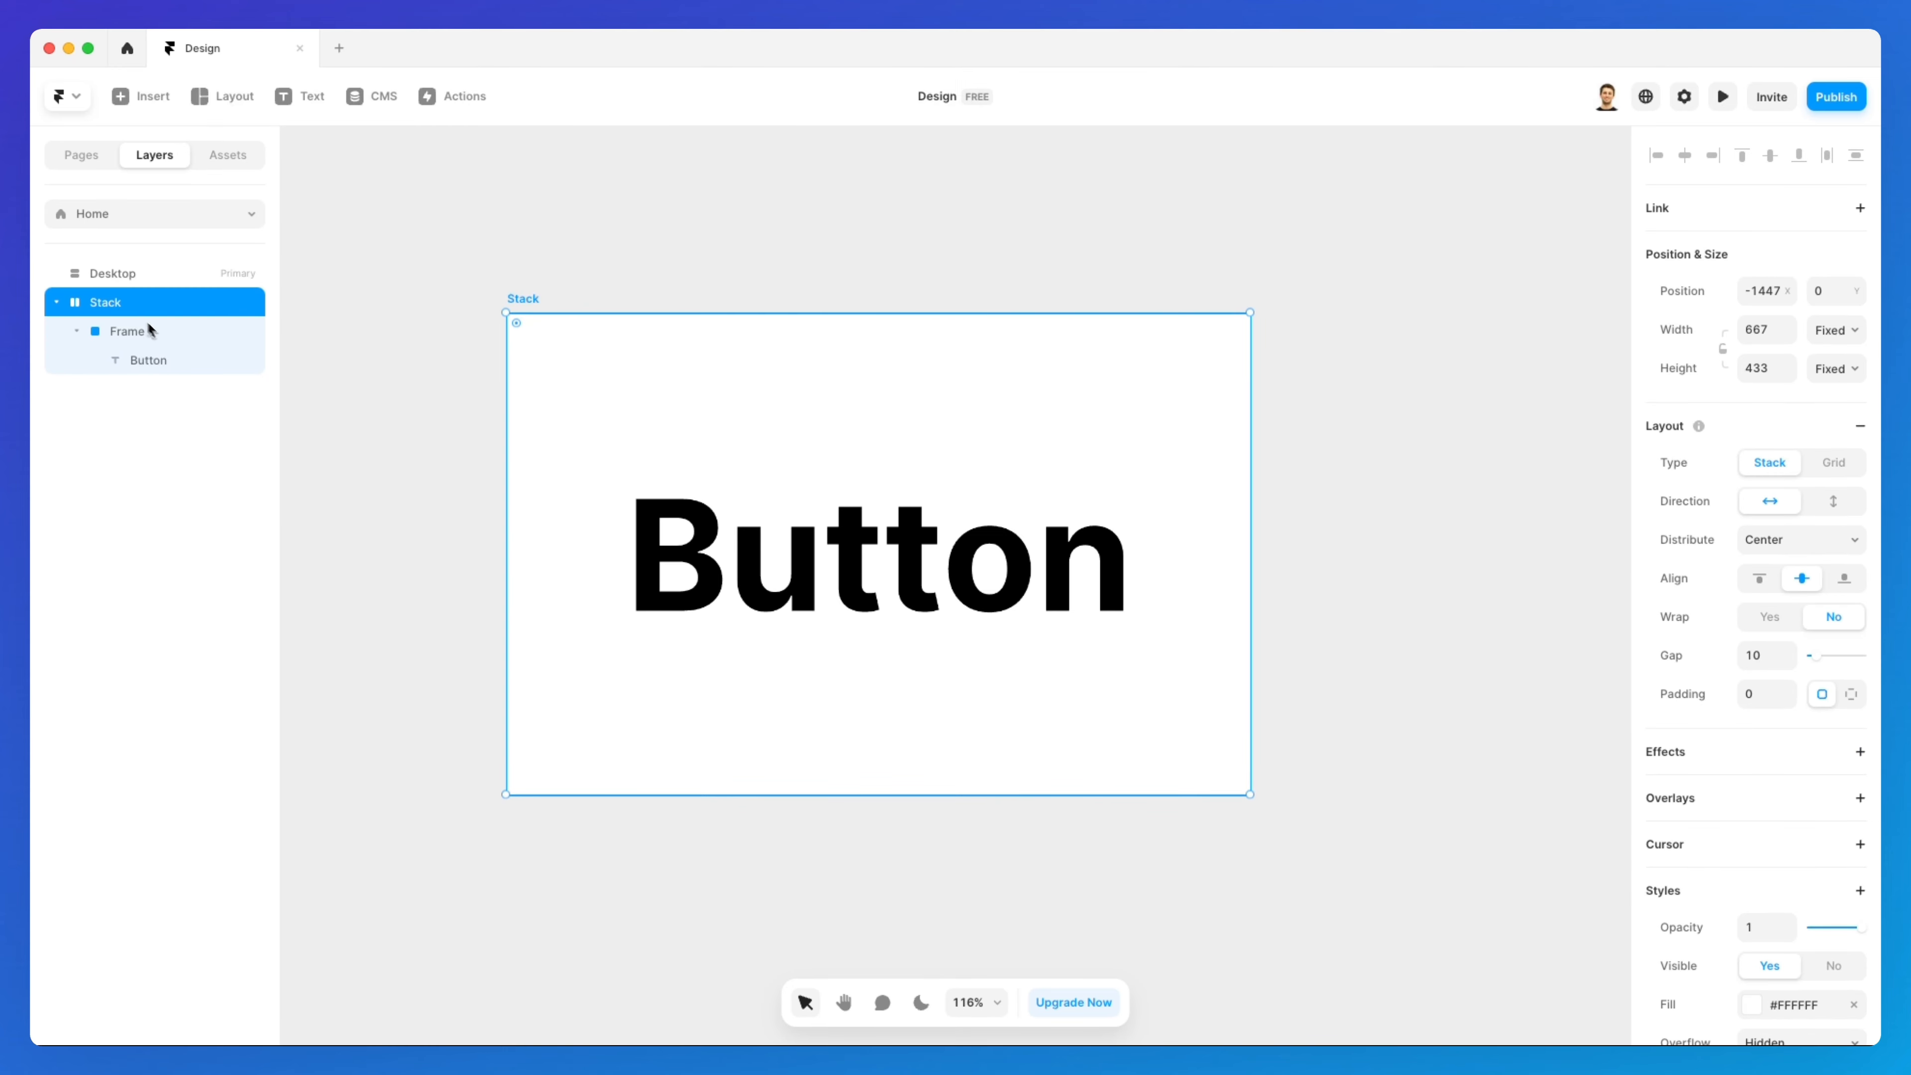
pyautogui.moveTo(143, 360); pyautogui.dragTo(161, 326)
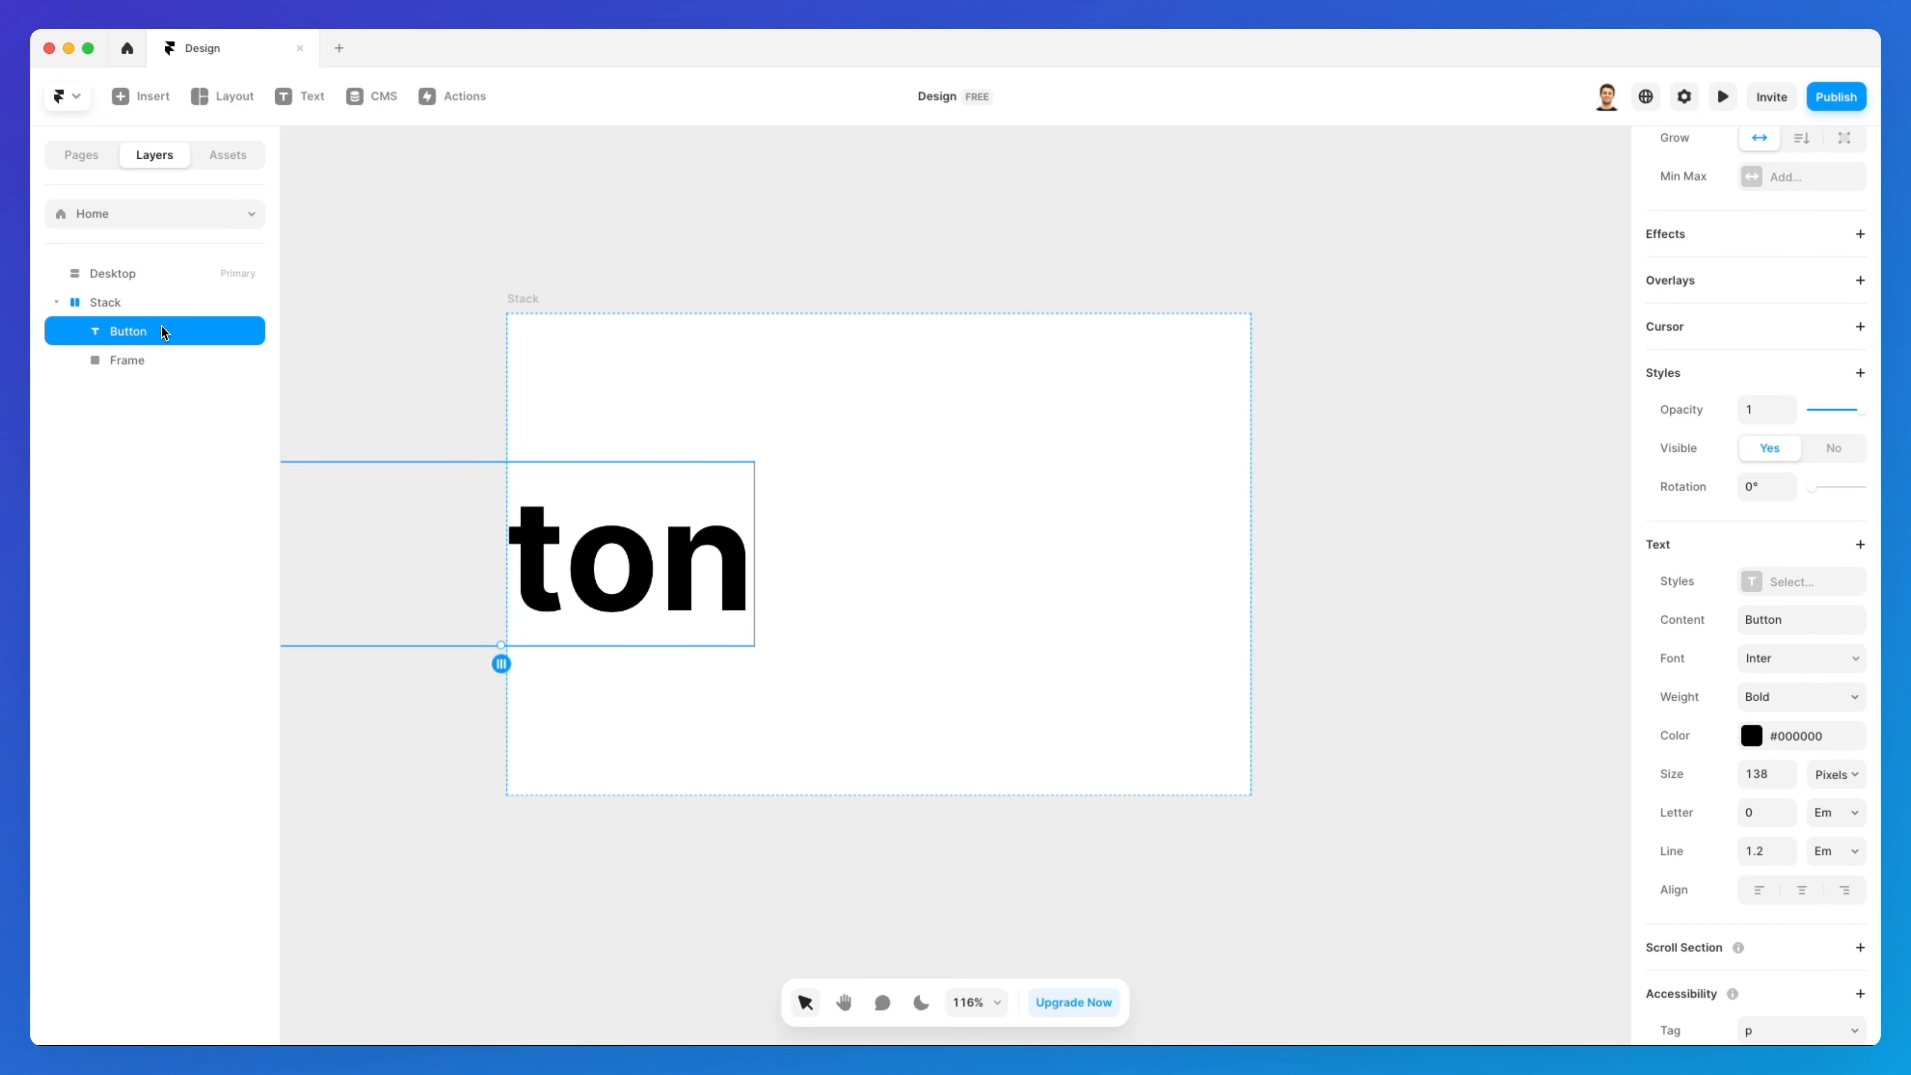
pyautogui.click(144, 362)
pyautogui.press('Delete')
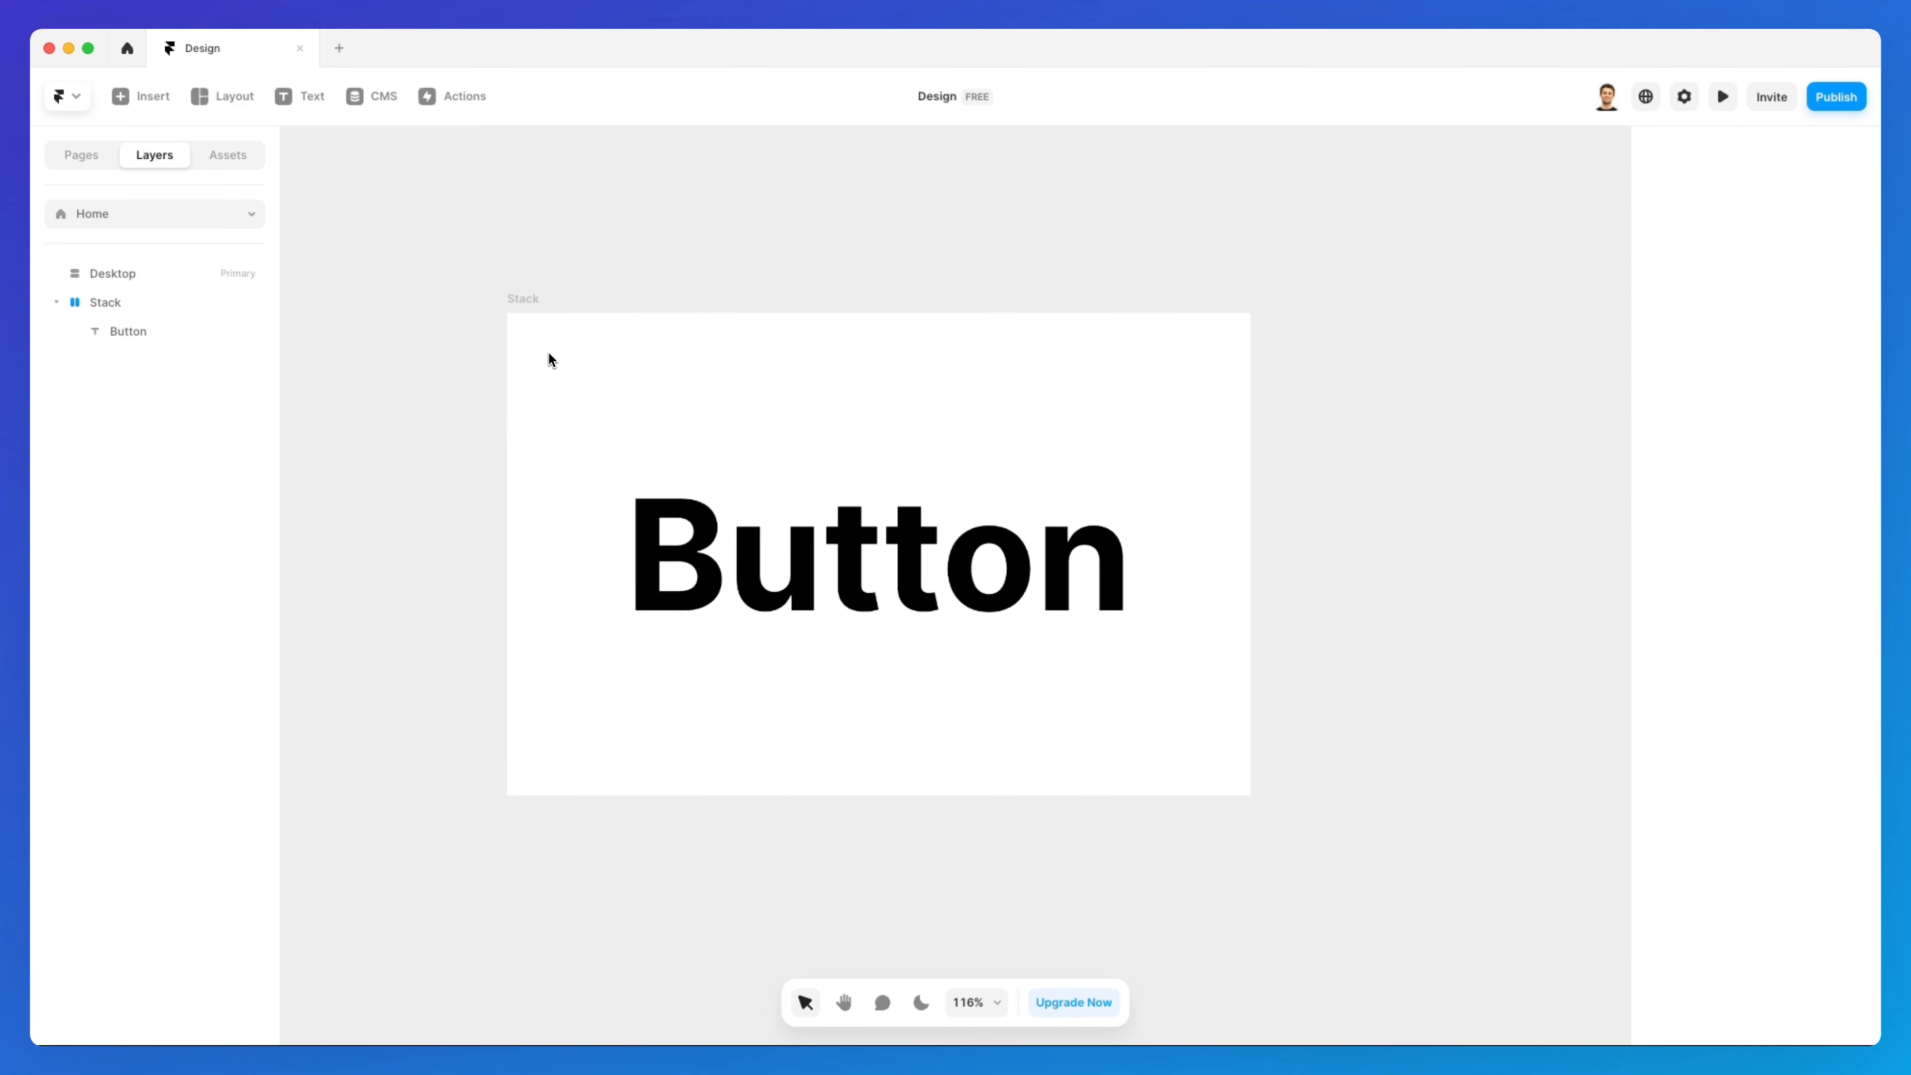
pyautogui.click(150, 304)
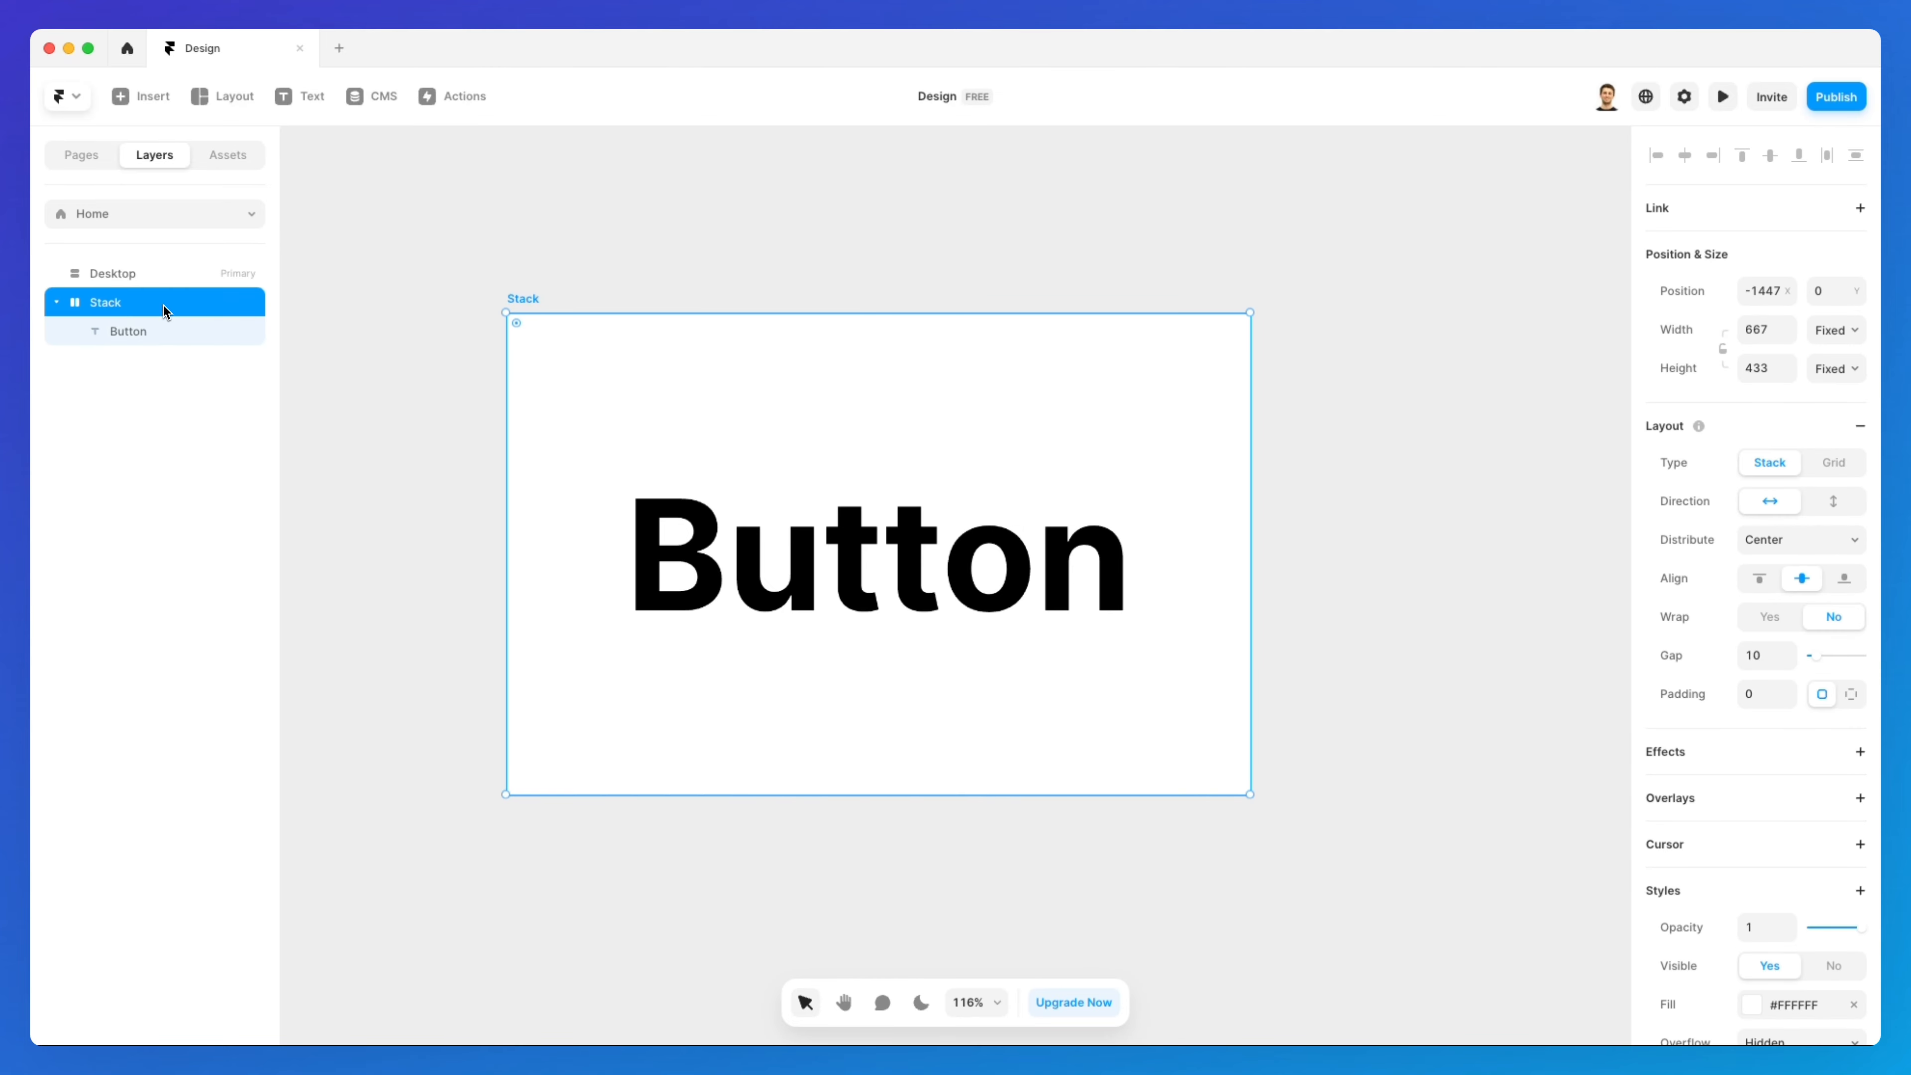
pyautogui.click(431, 265)
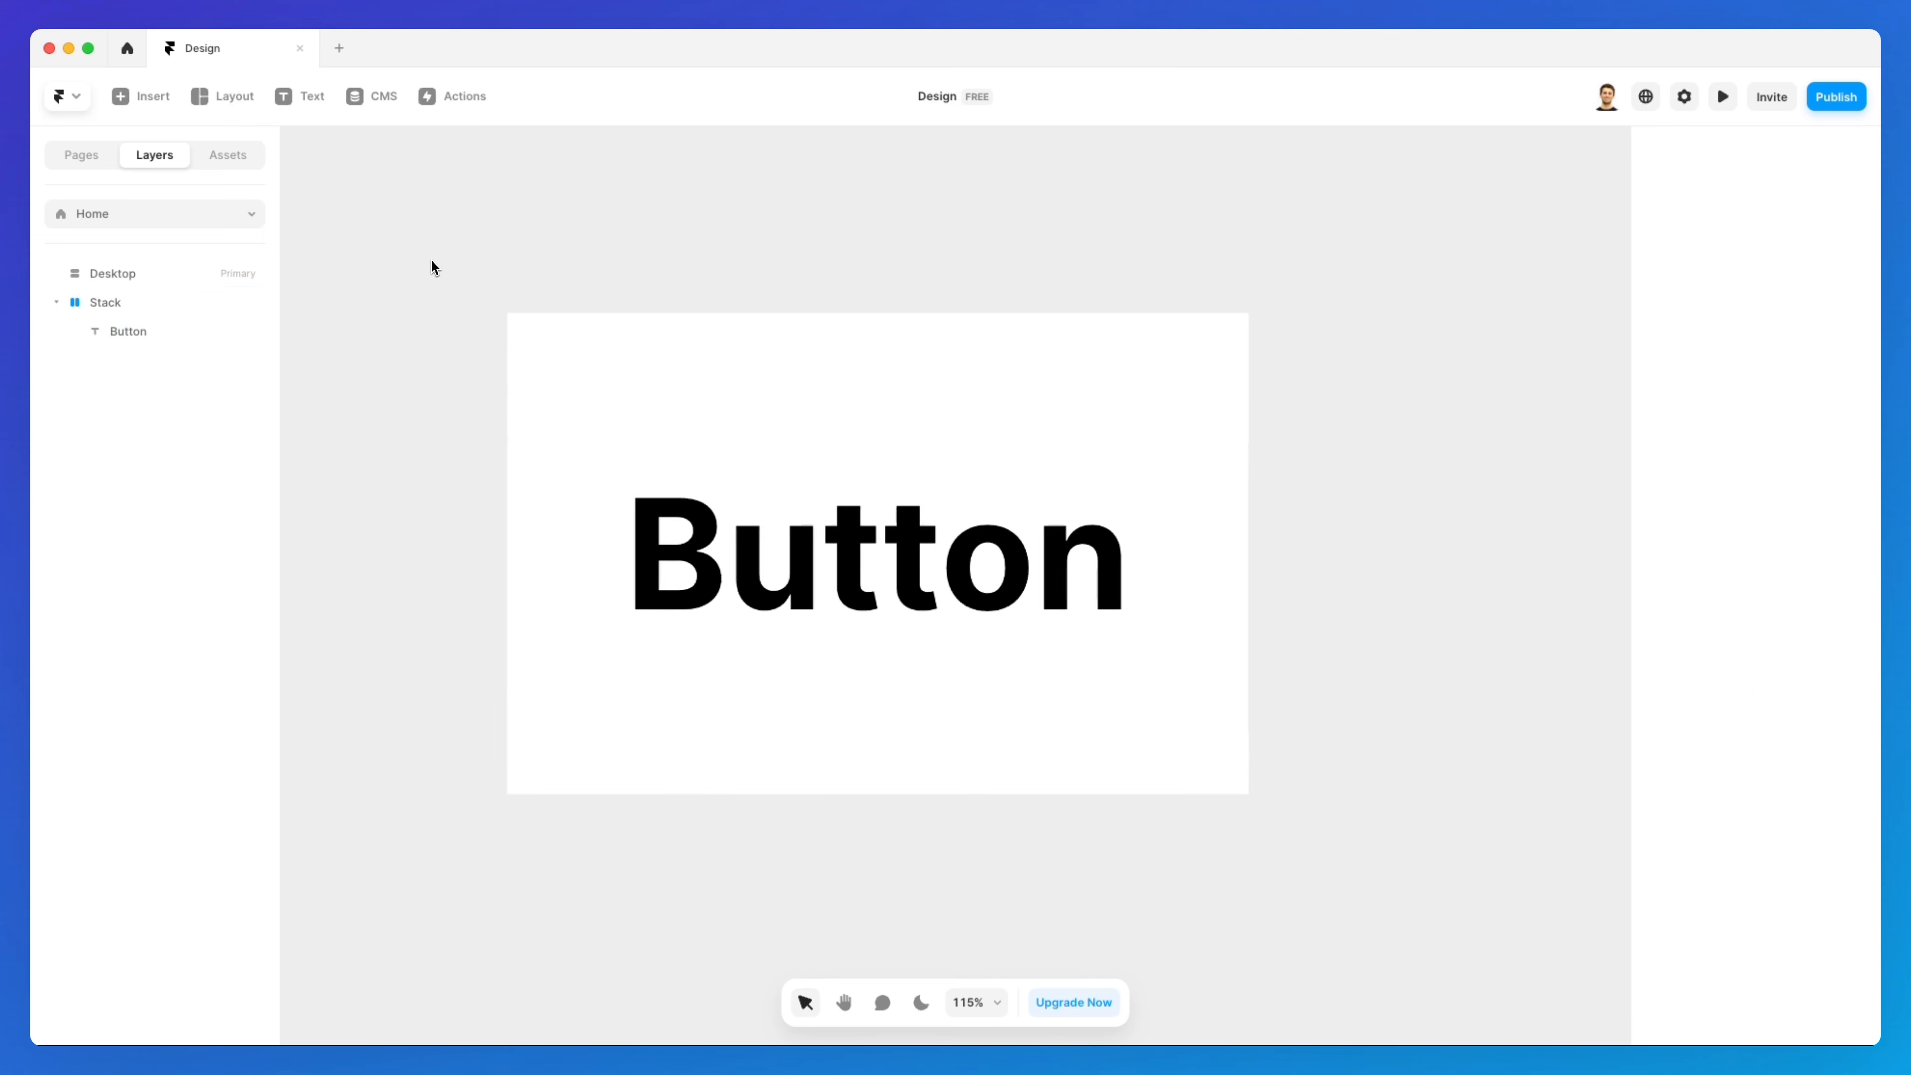
# Draw a Rows layout about 673 × 354 on the canvas below the existing Button stack
pyautogui.scroll(-2, 432, 263)
pyautogui.scroll(-3, 431, 258)
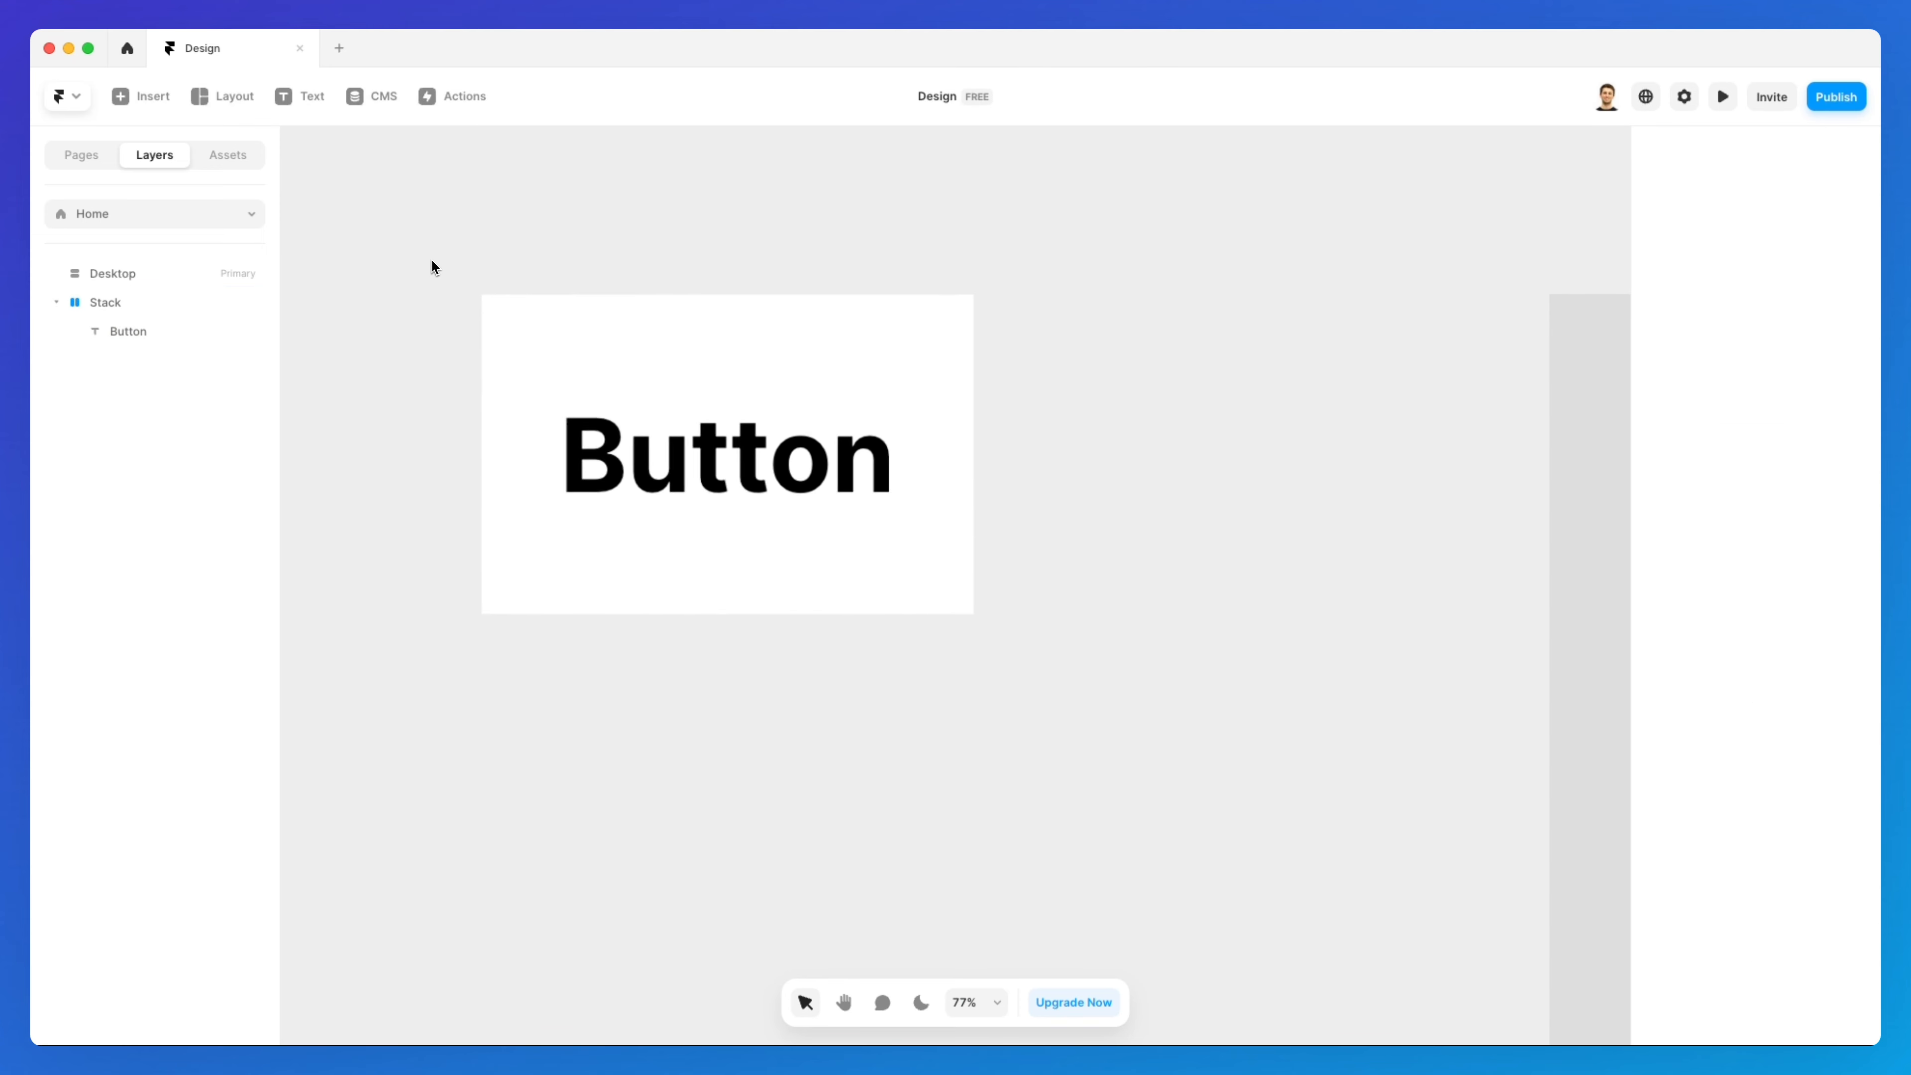
pyautogui.click(233, 100)
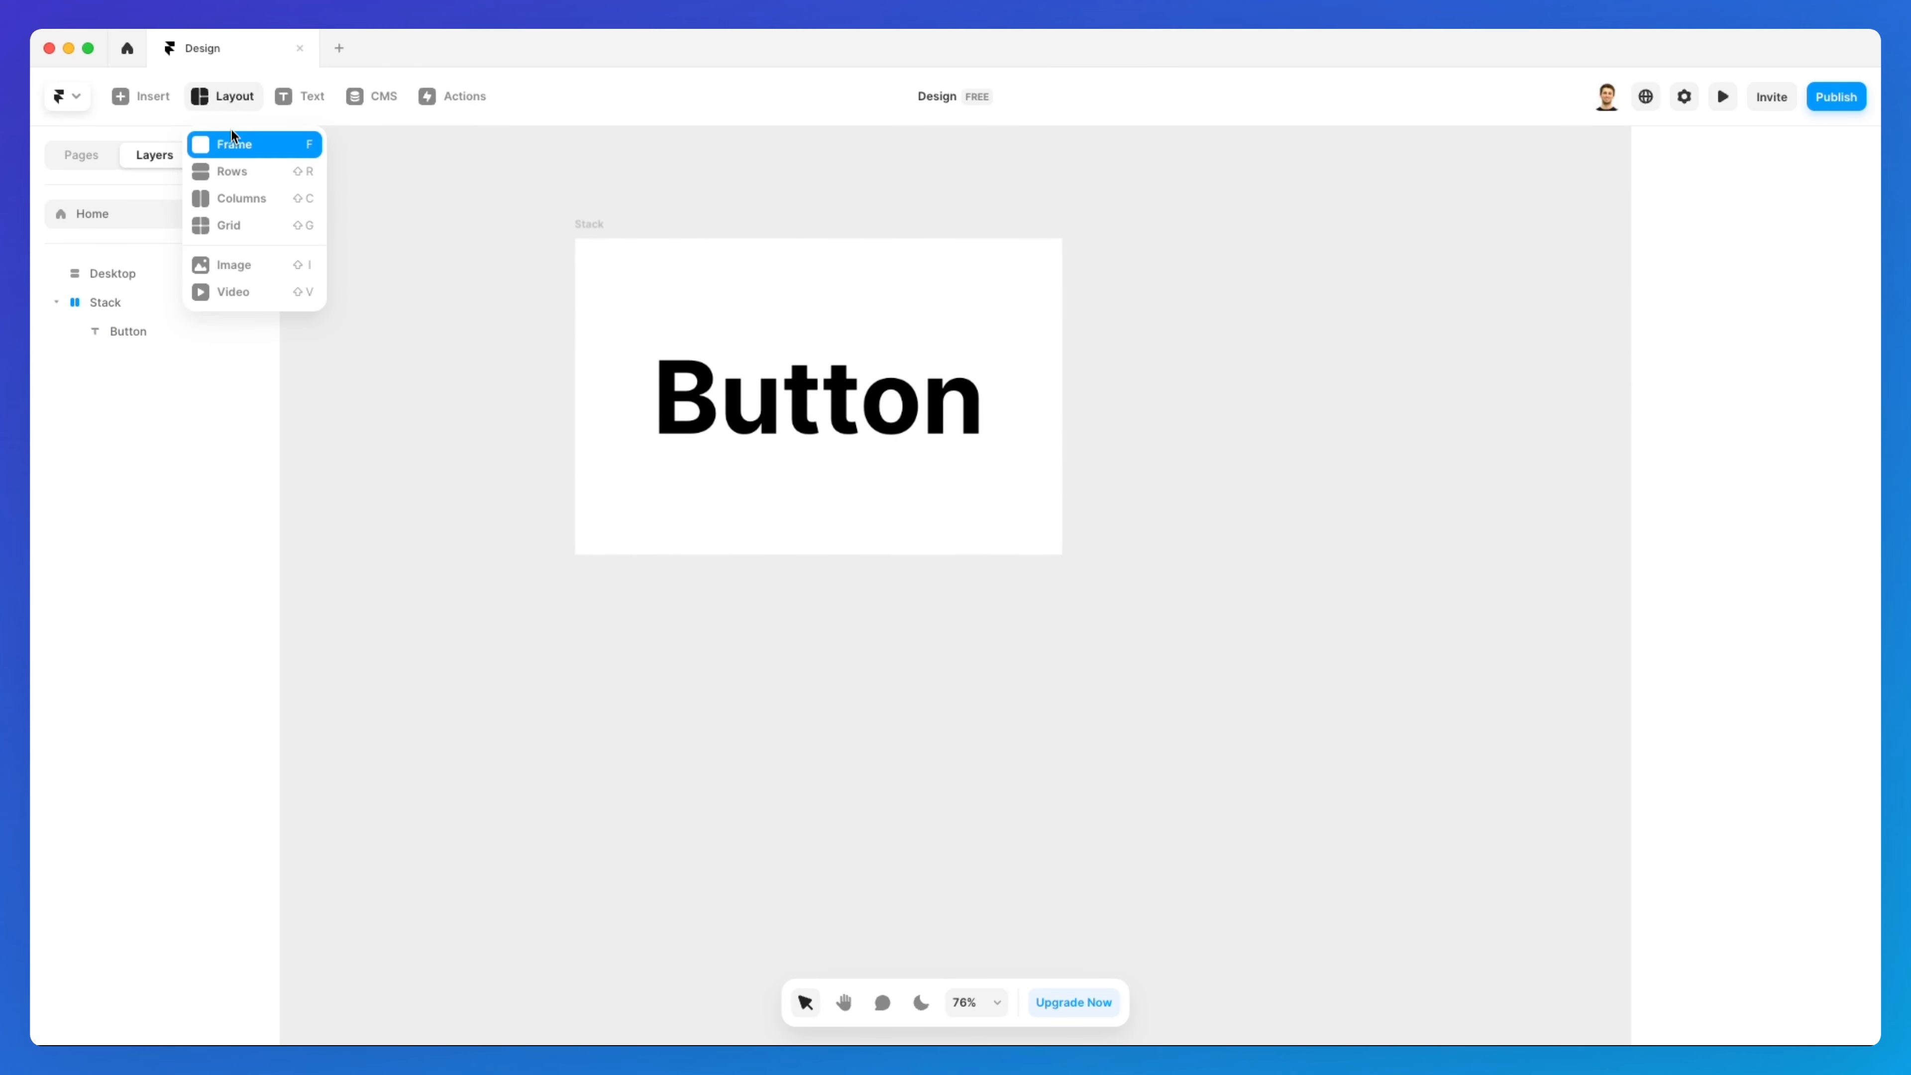
pyautogui.click(248, 175)
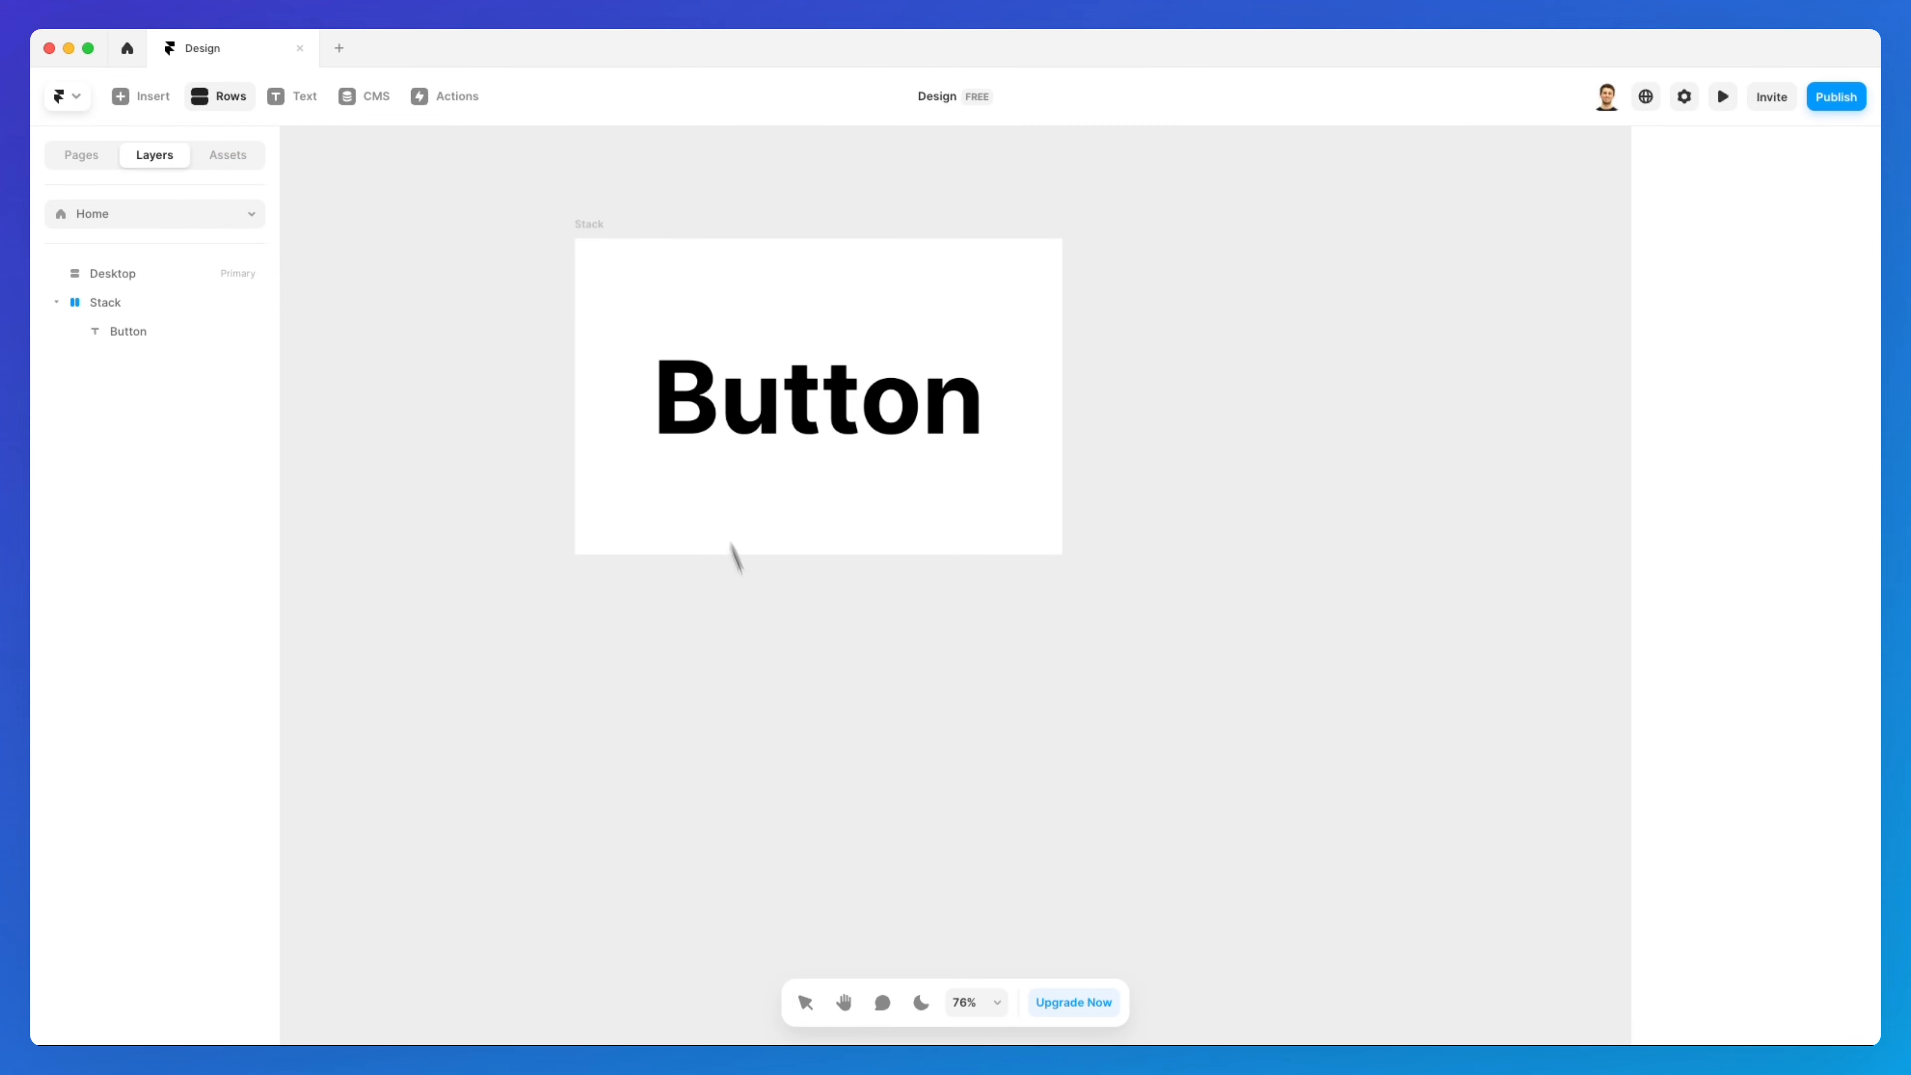
pyautogui.moveTo(572, 606); pyautogui.dragTo(1062, 867)
pyautogui.scroll(-2, 938, 704)
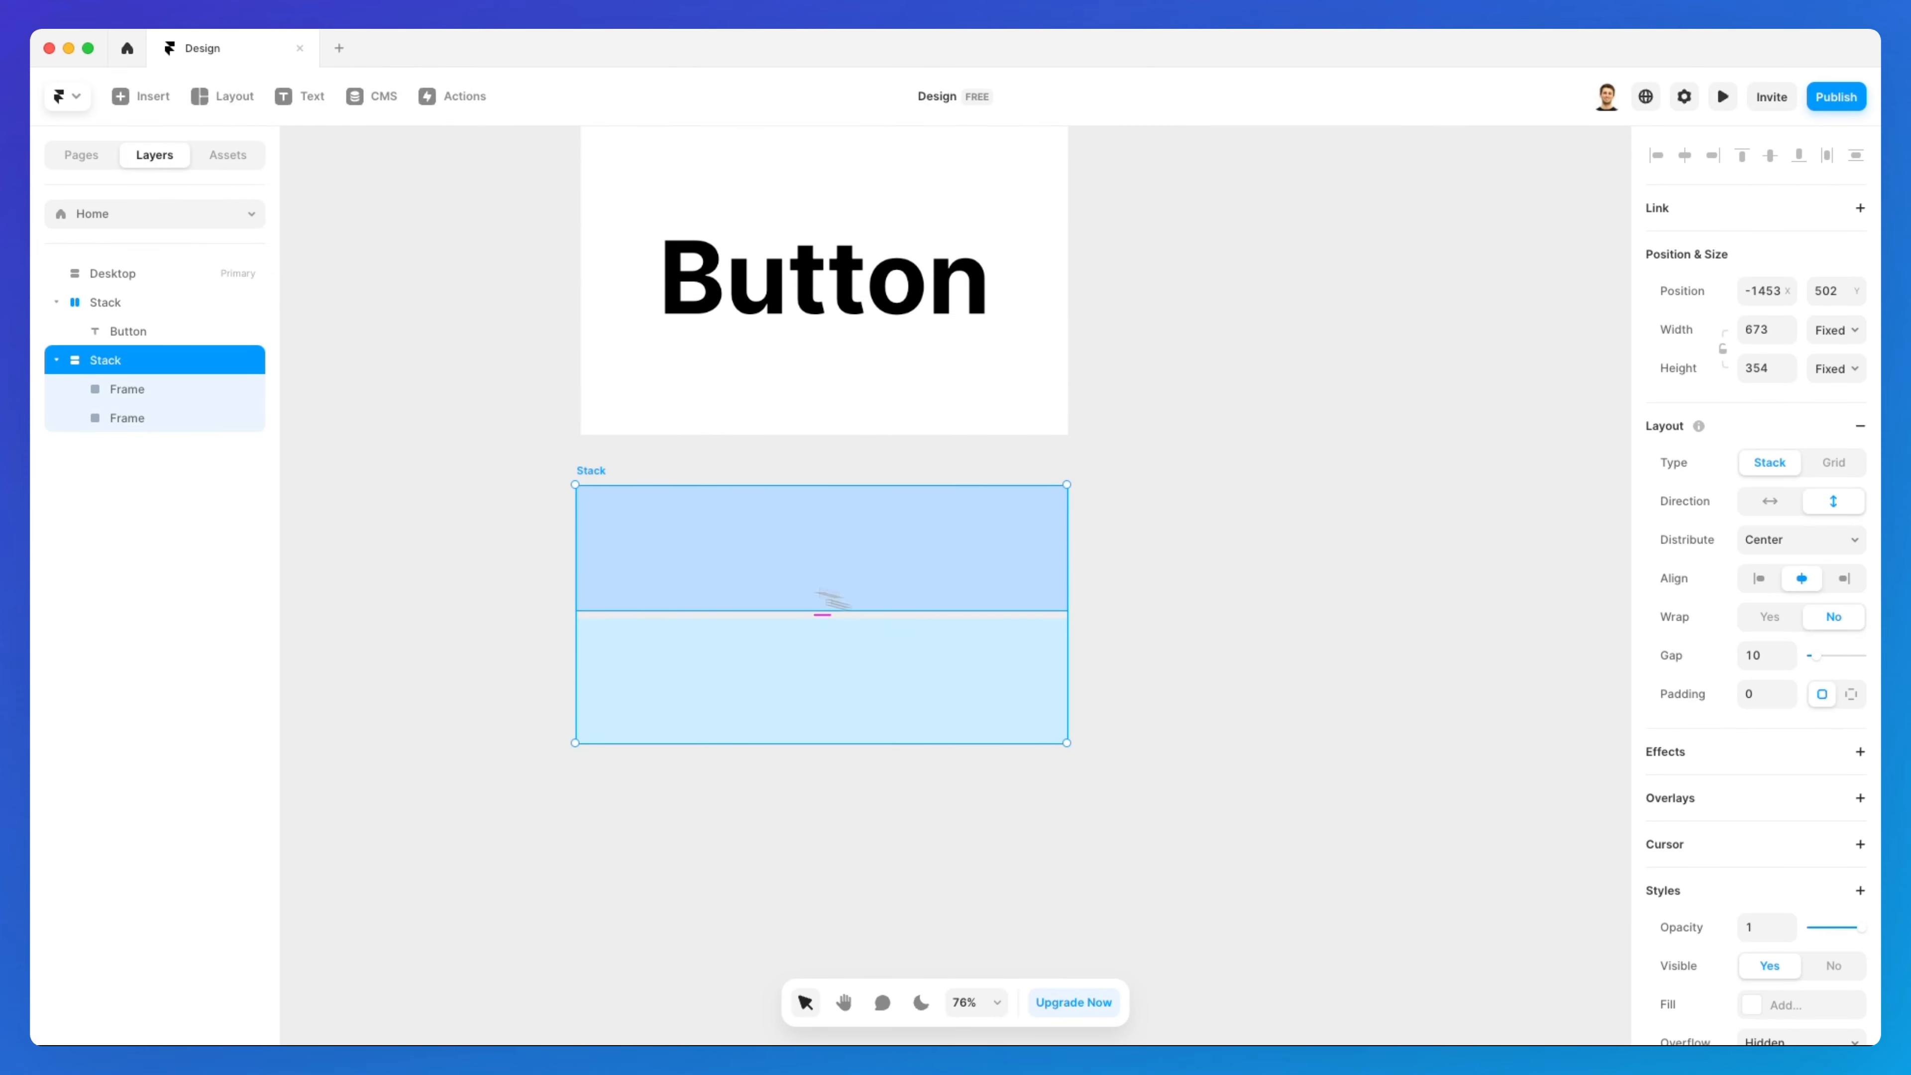
# Delete both placeholder frames inside the new Rows stack
pyautogui.click(147, 390)
pyautogui.click(146, 419)
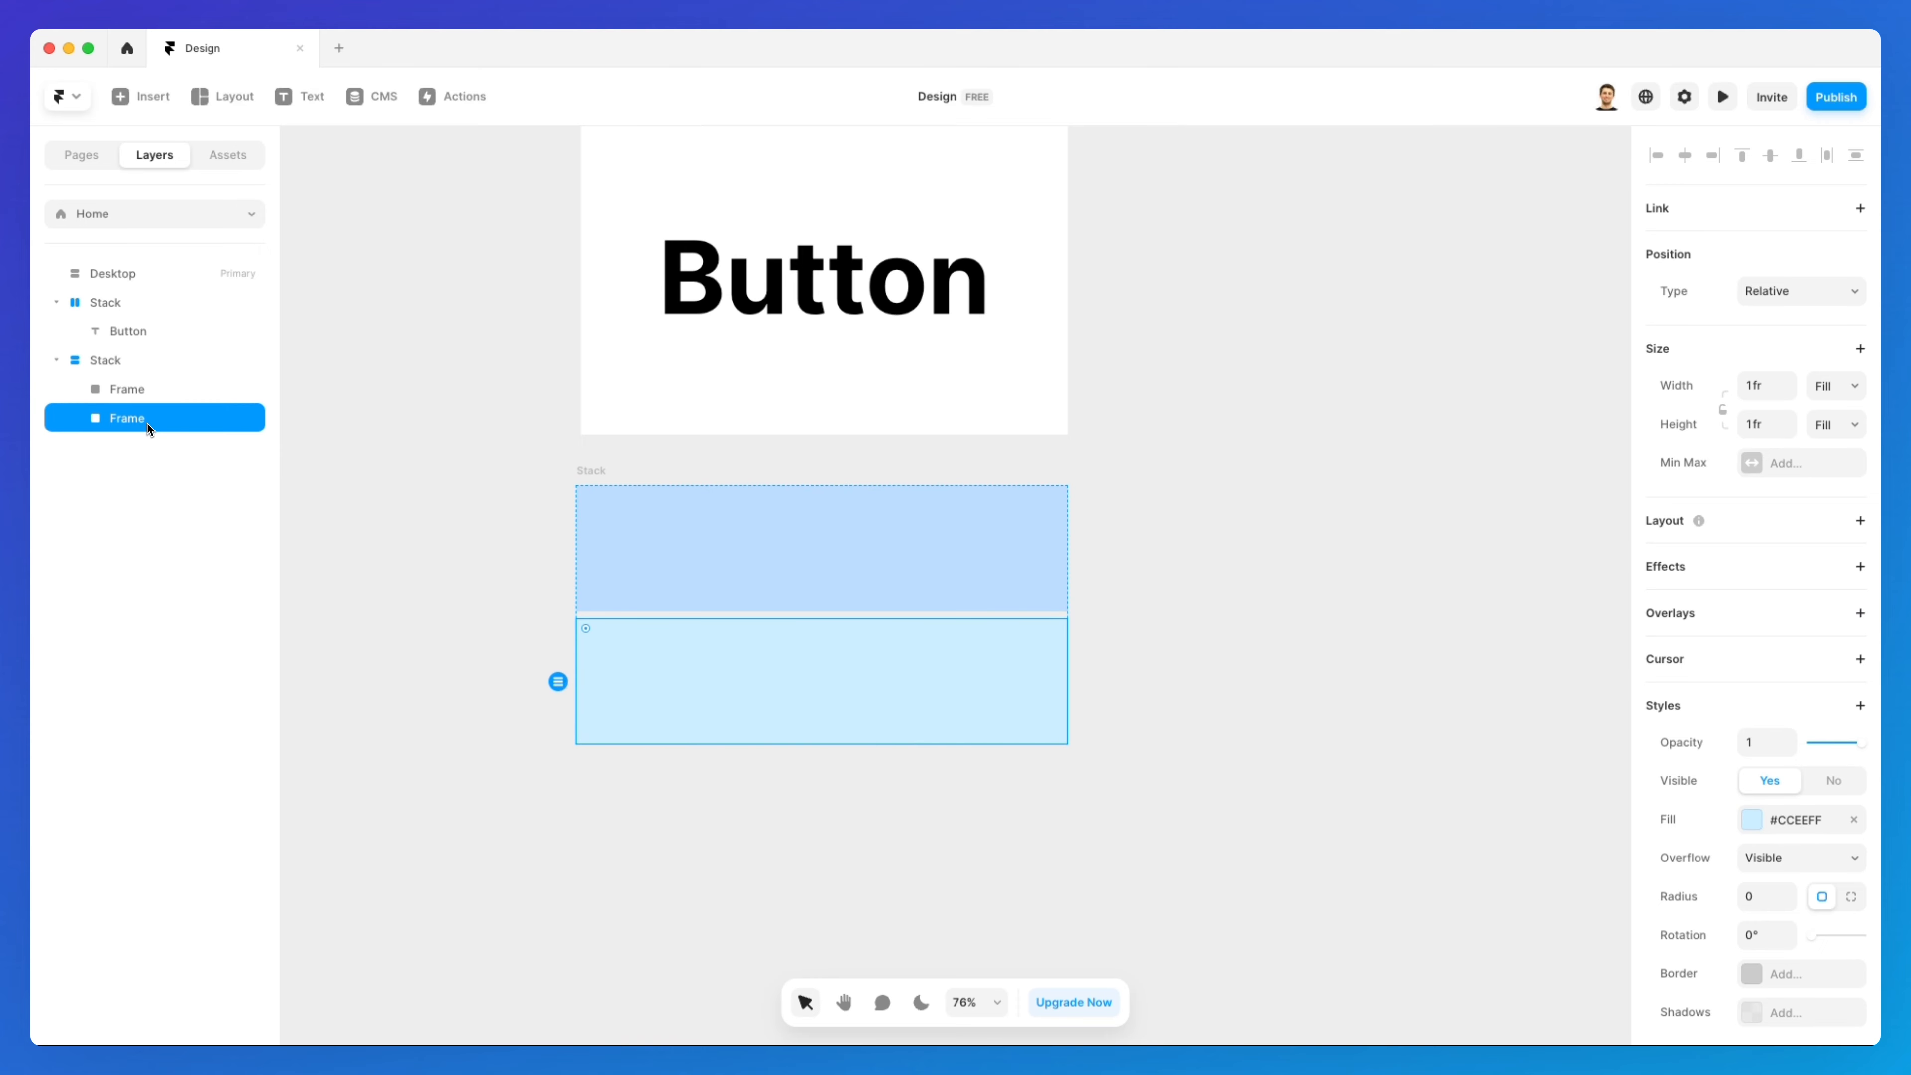
pyautogui.press('Delete')
pyautogui.click(154, 389)
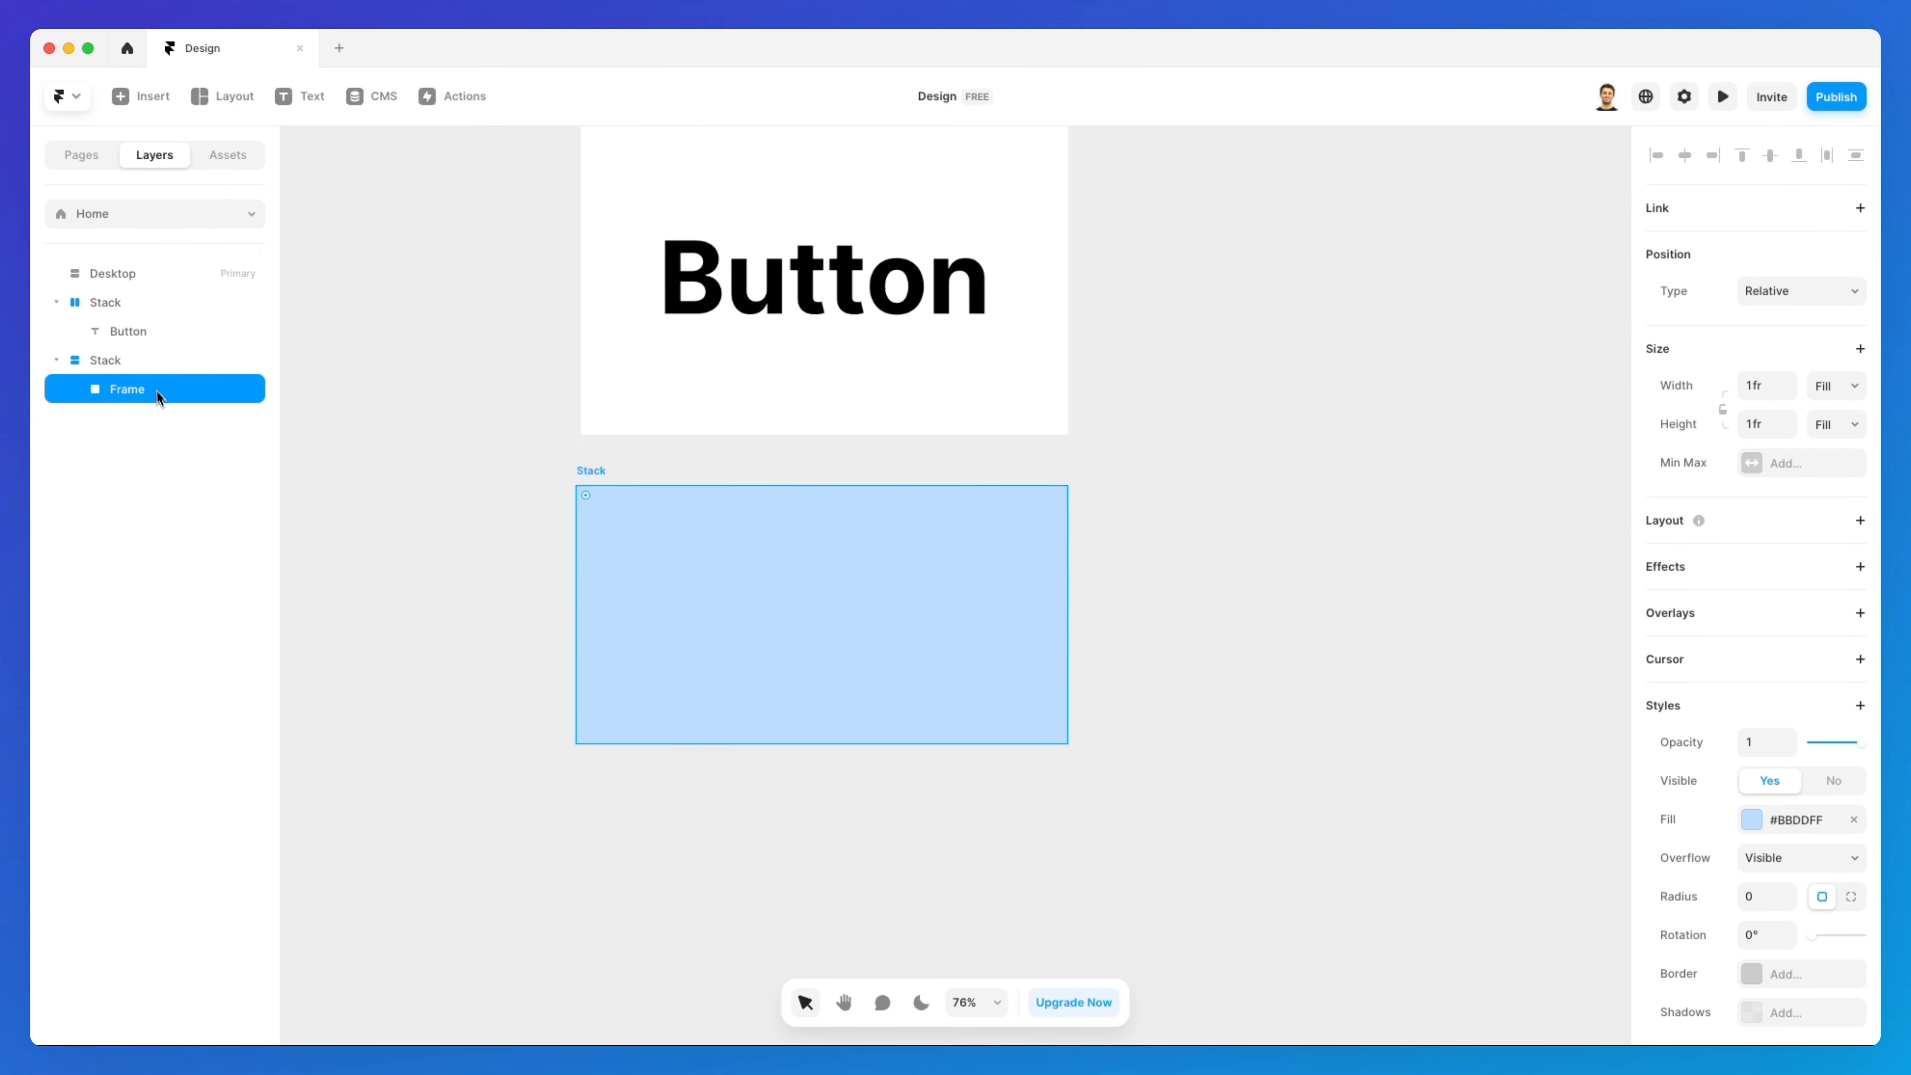
pyautogui.press('Delete')
# Copy the Button text from the upper stack into the empty lower stack
pyautogui.click(140, 332)
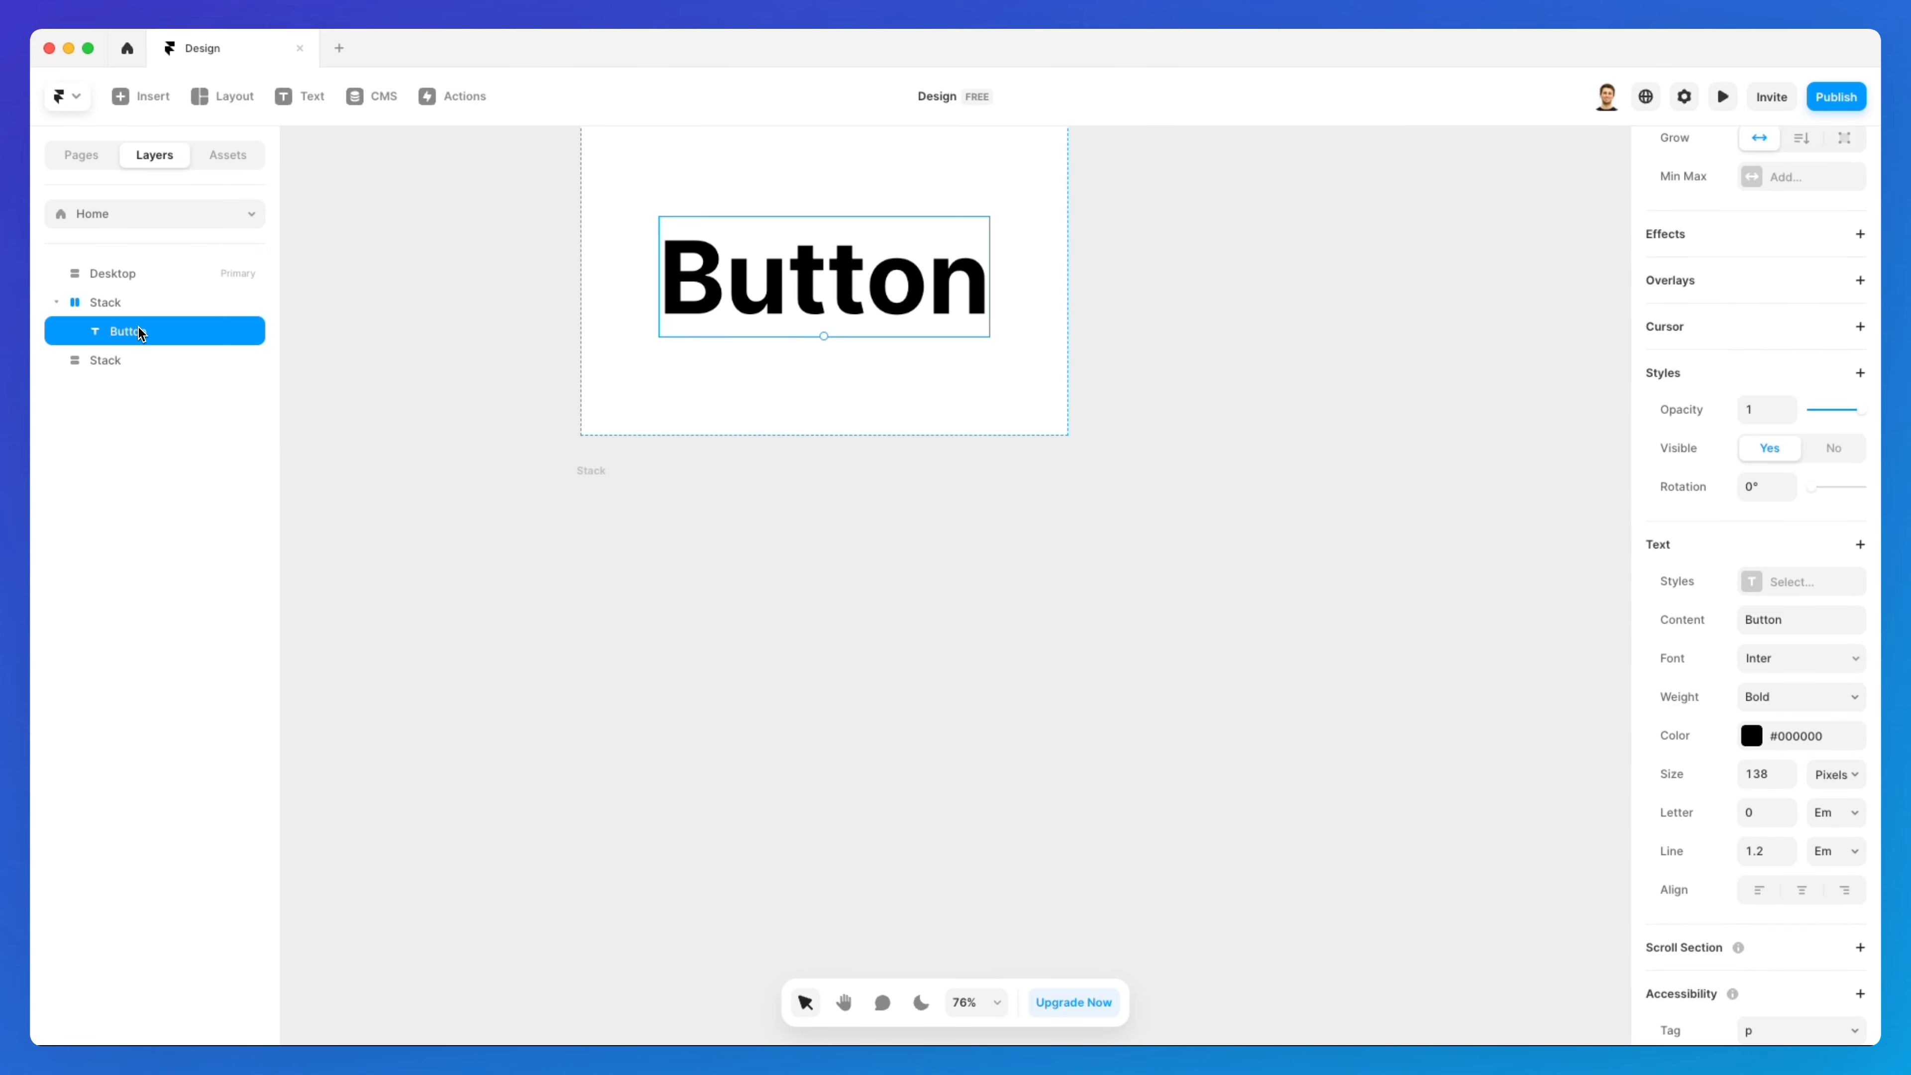
pyautogui.click(118, 369)
pyautogui.hotkey('ctrl', 'v')
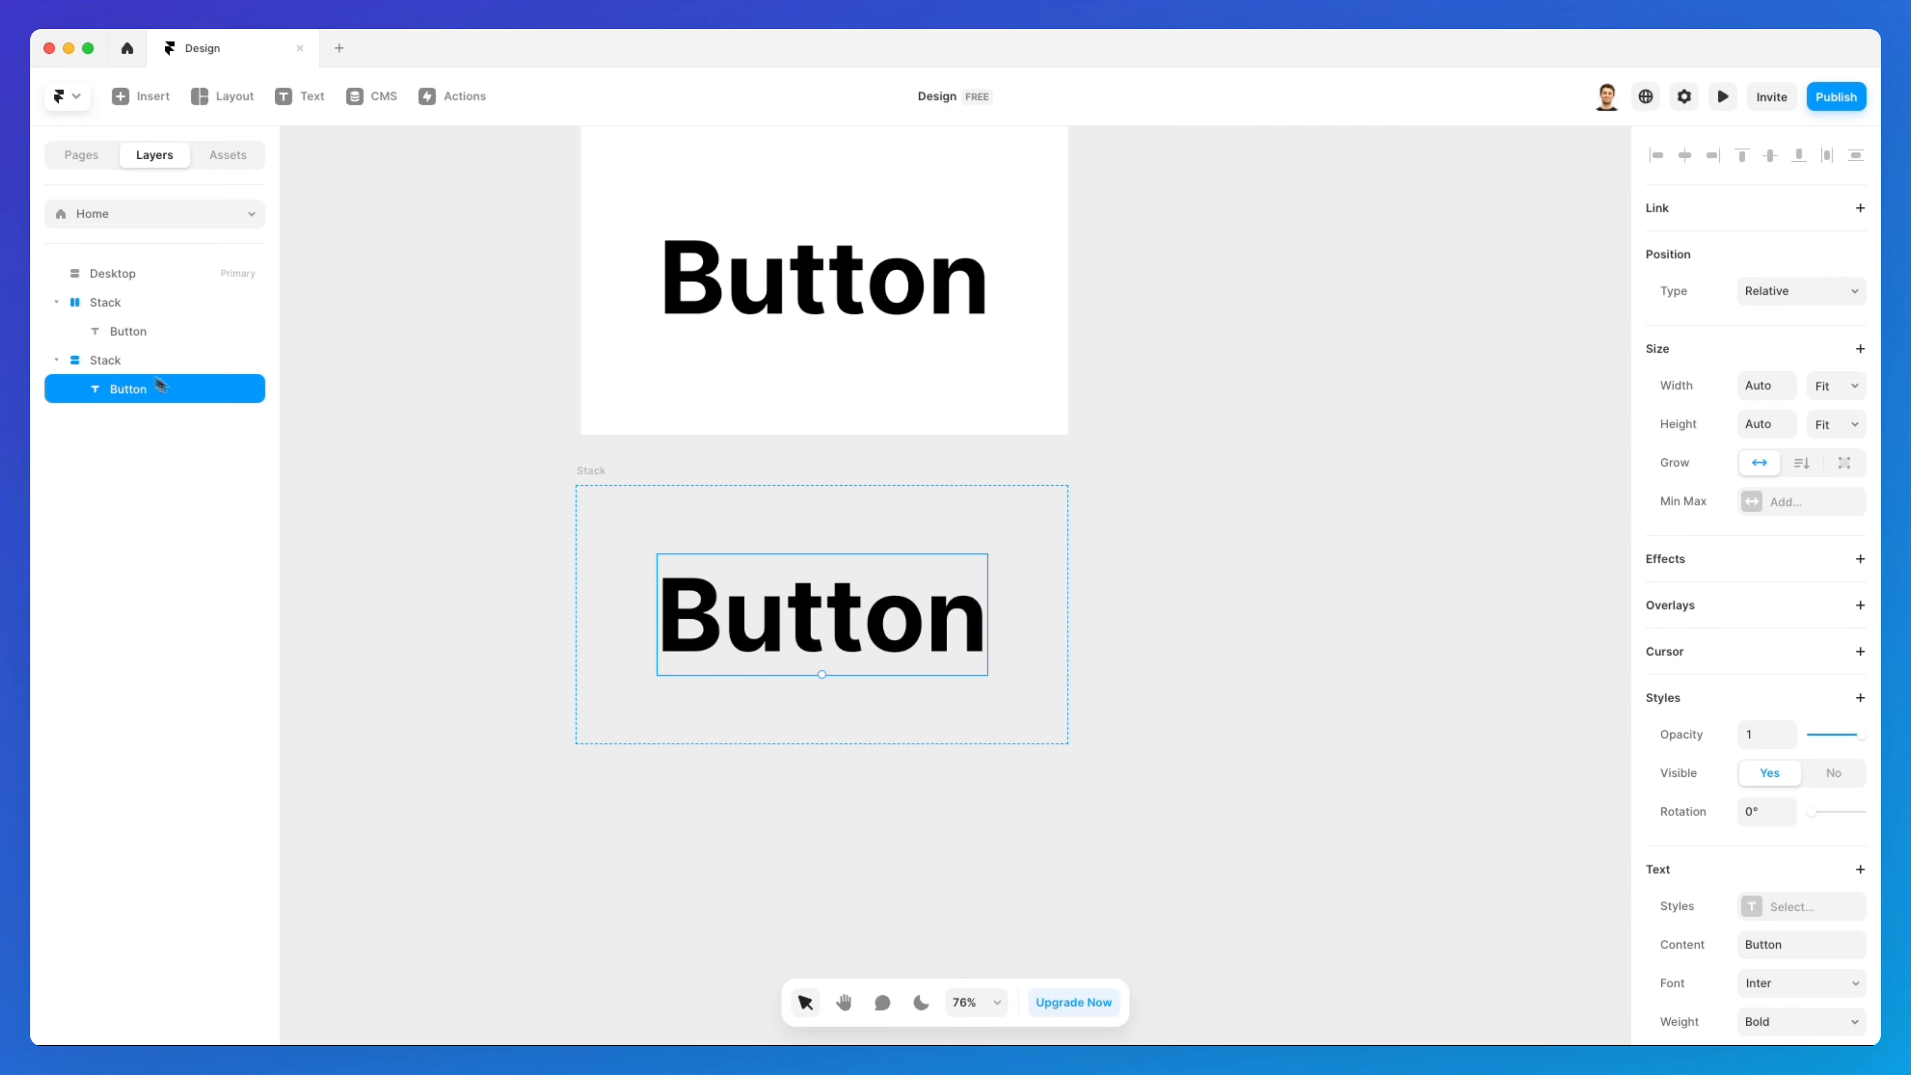
# Give the lower stack a white #FFFFFF fill
pyautogui.click(550, 491)
pyautogui.click(600, 483)
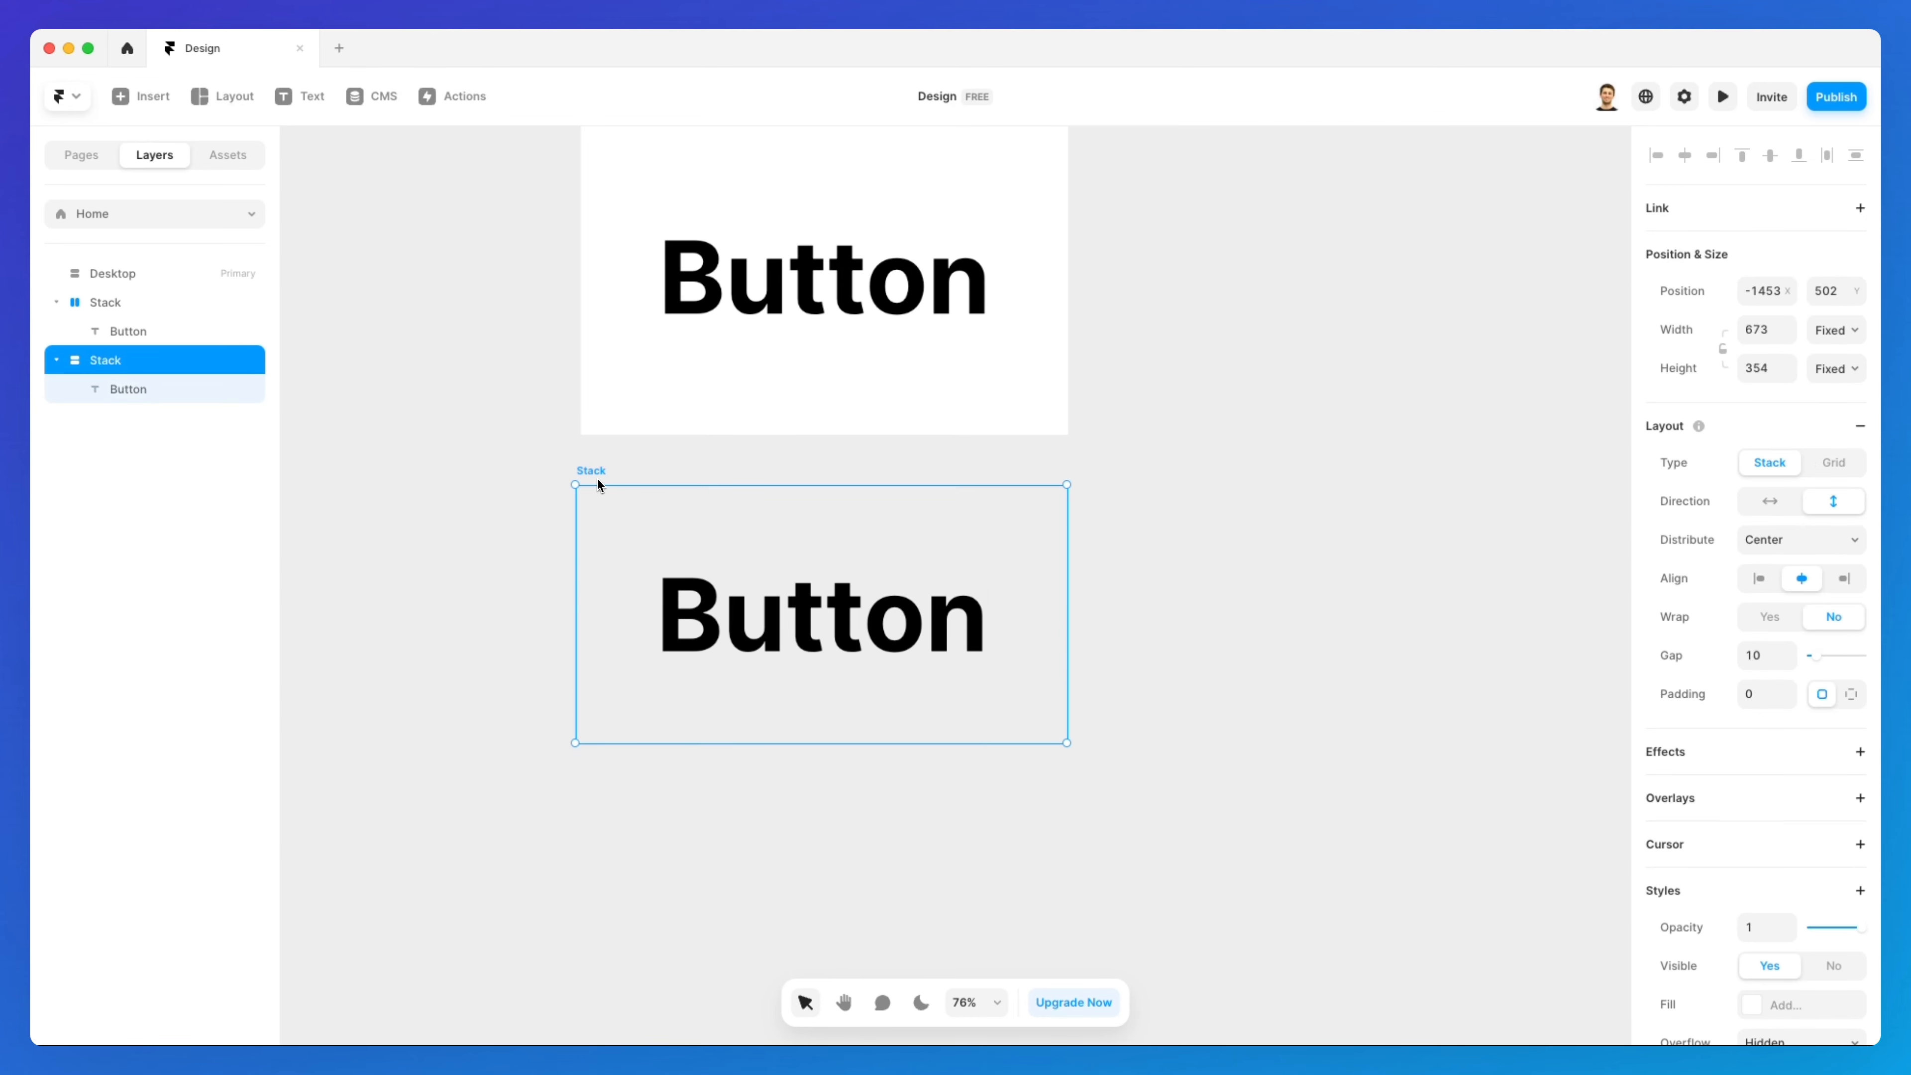
pyautogui.scroll(-5, 1730, 745)
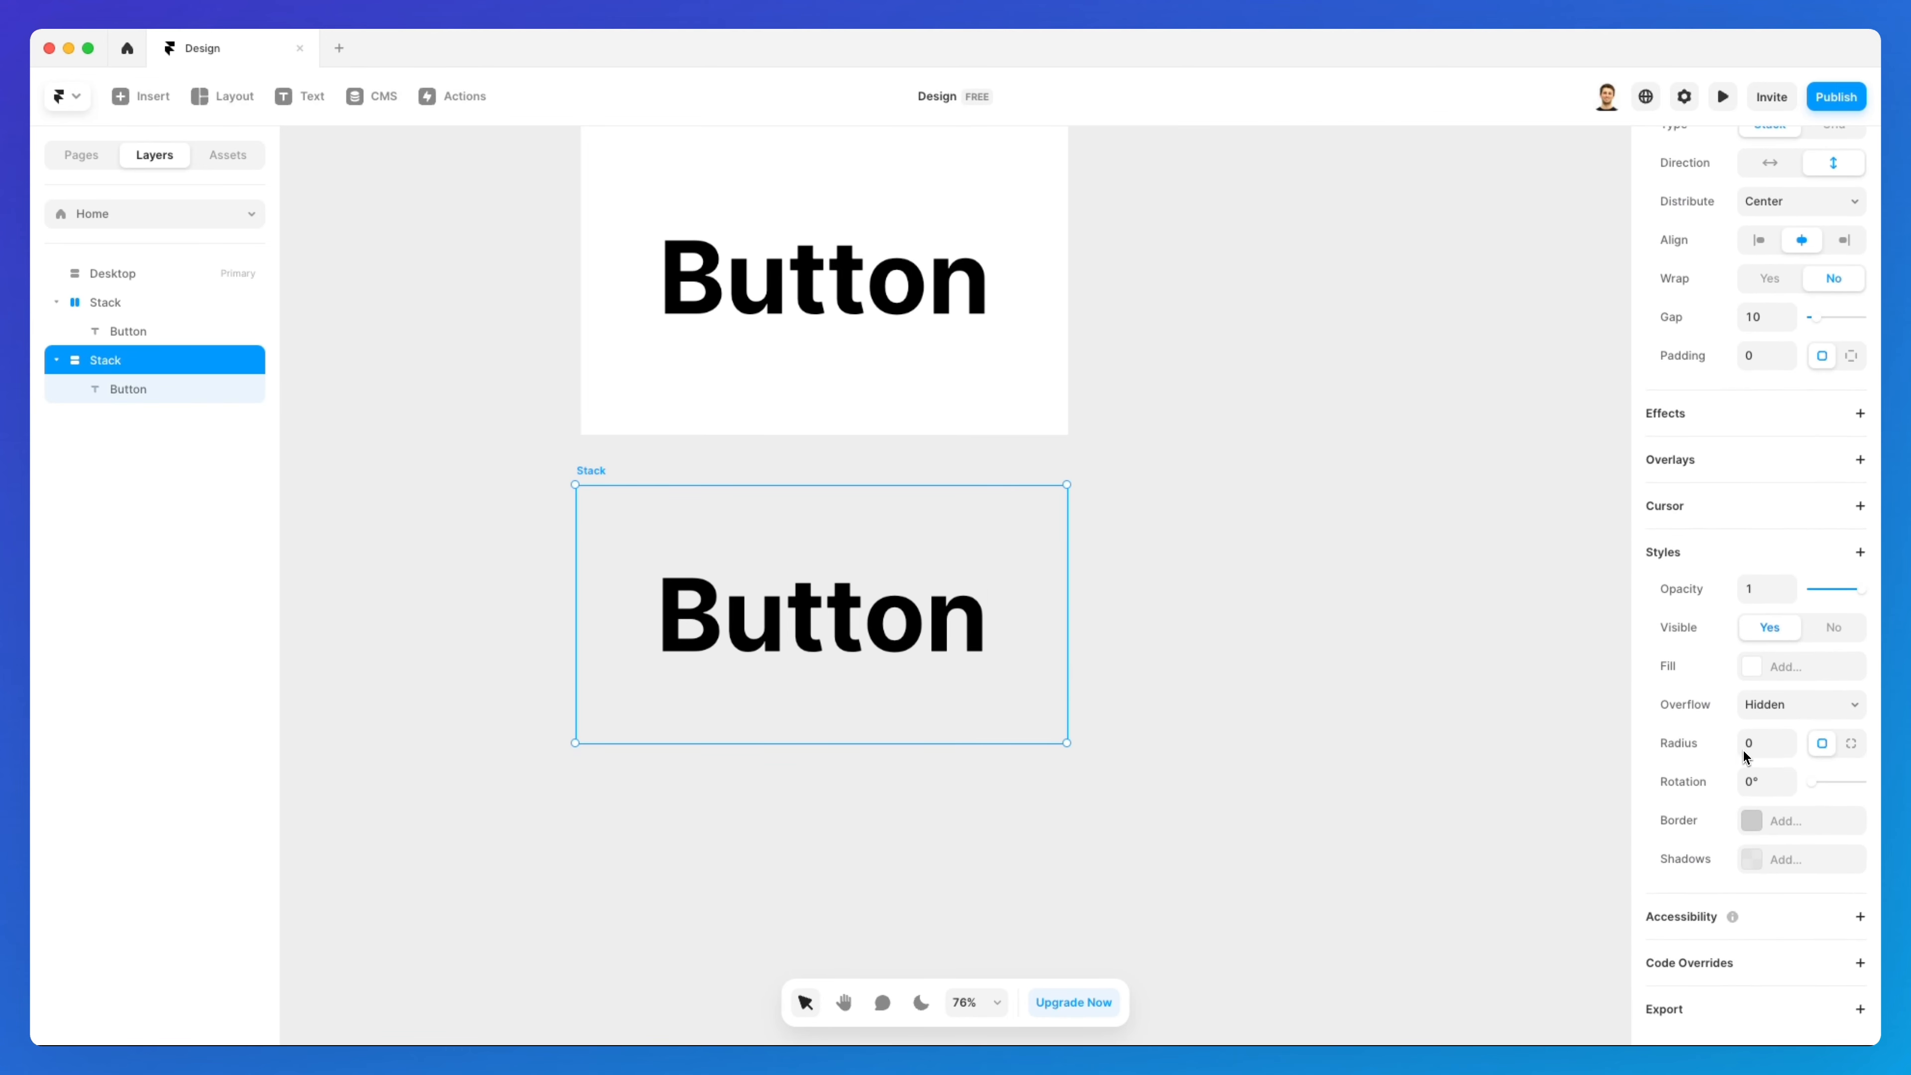
pyautogui.click(1754, 665)
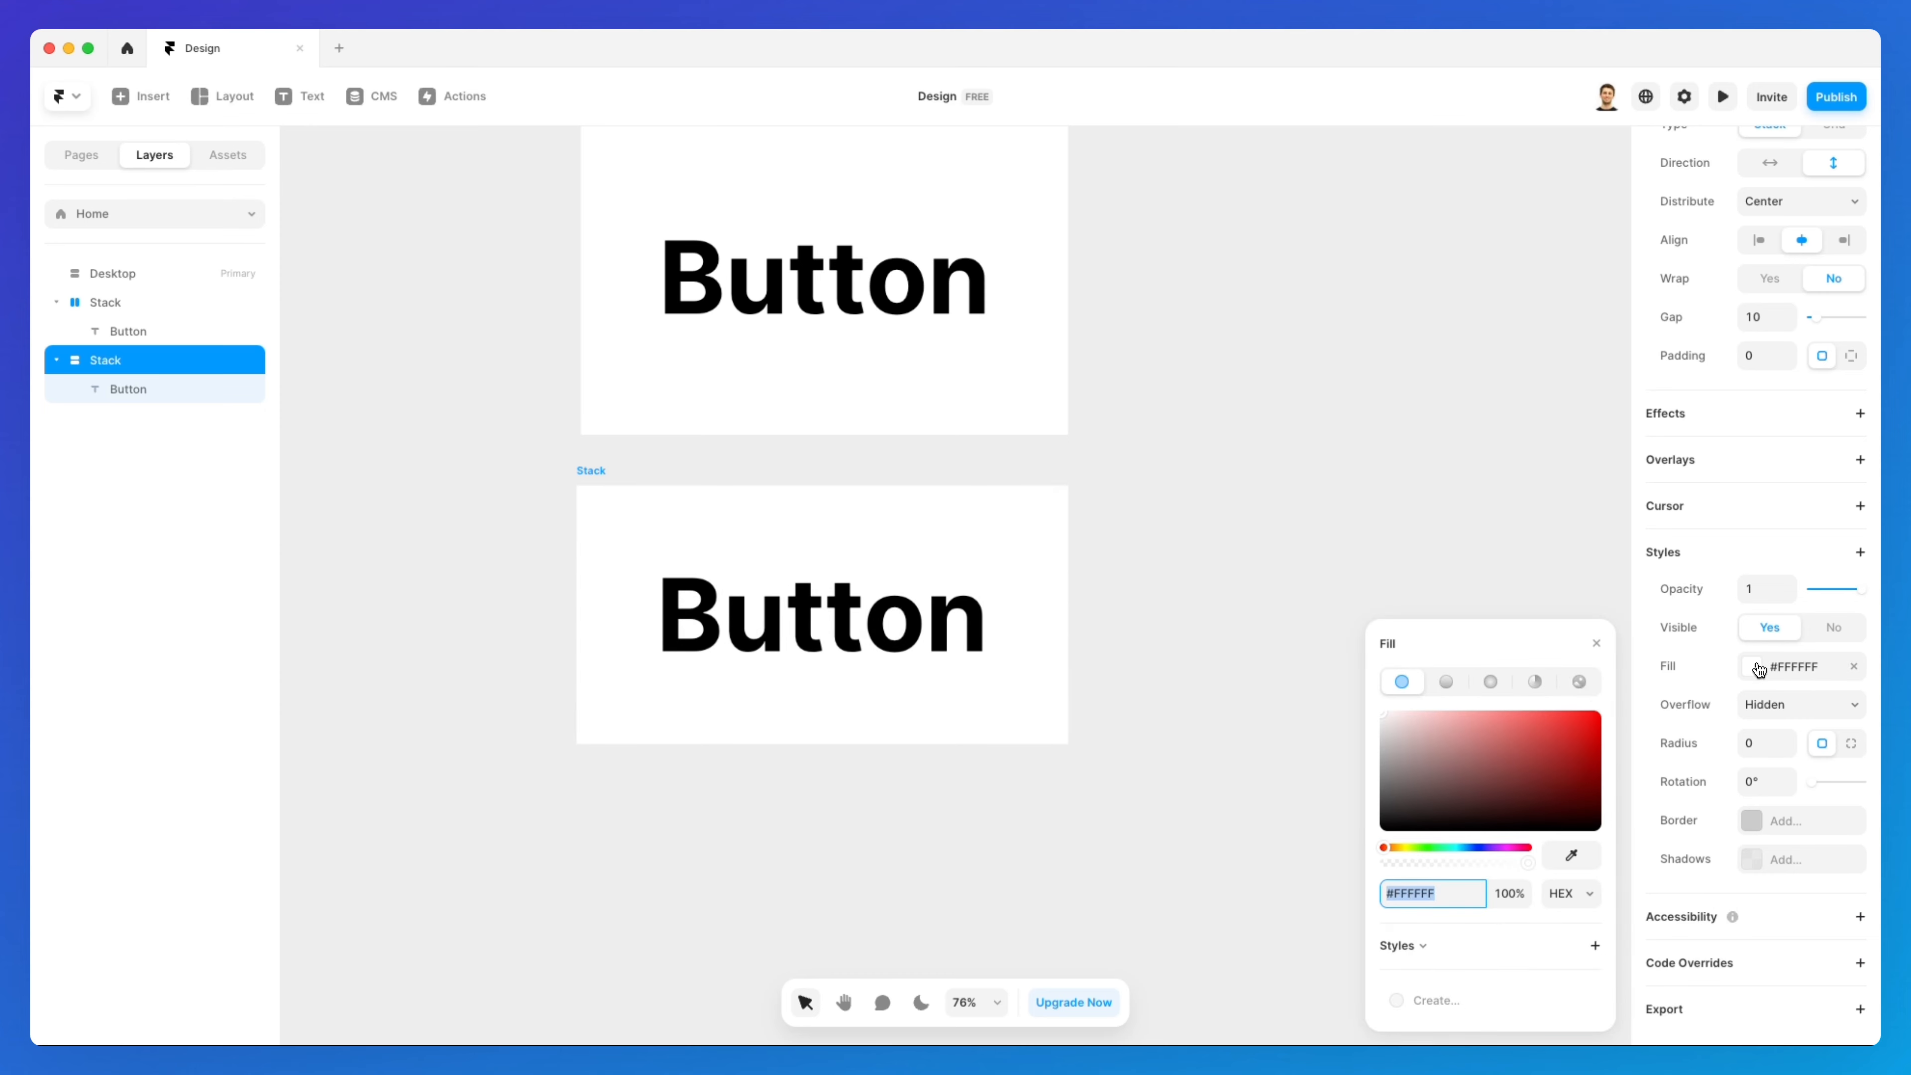
pyautogui.moveTo(1454, 729); pyautogui.dragTo(1219, 594)
pyautogui.click(1251, 470)
# Delete the original upper stack together with its Button text
pyautogui.scroll(3, 1251, 472)
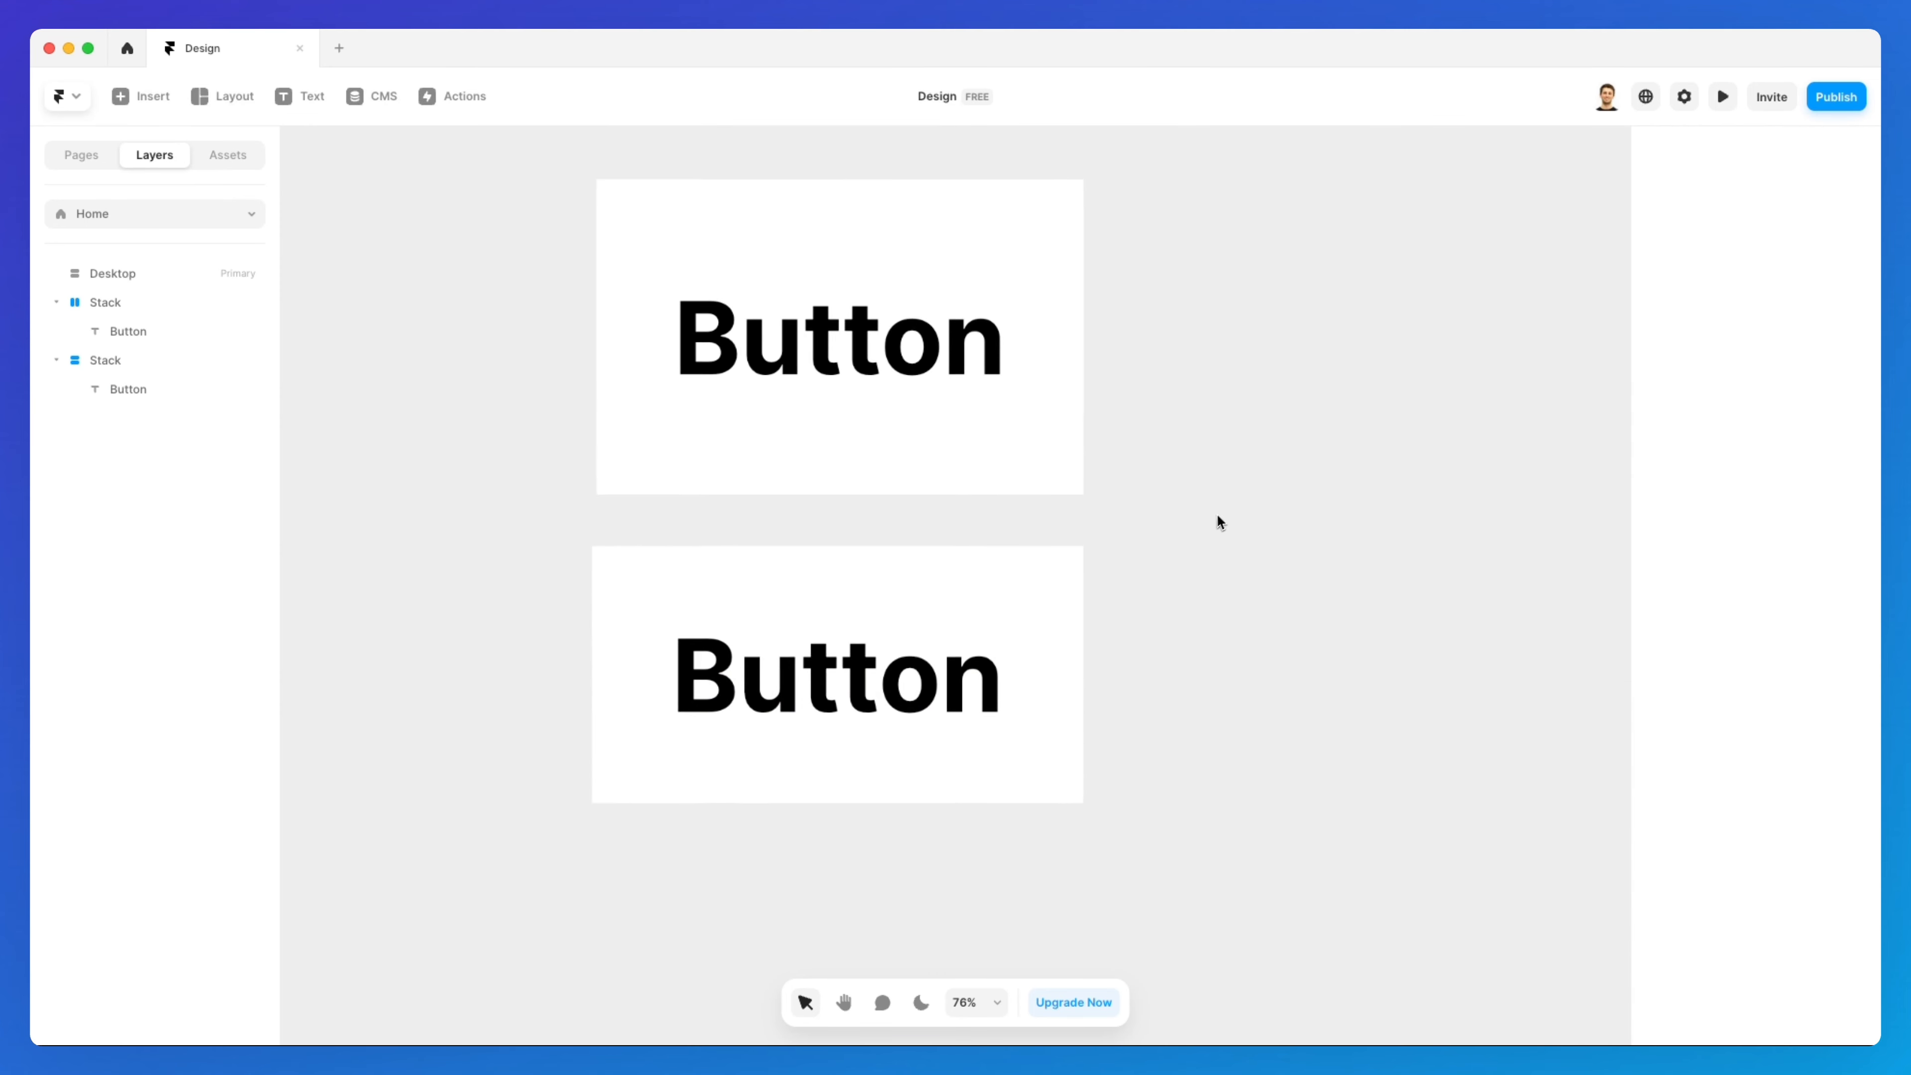
pyautogui.hscroll(1, 1076, 452)
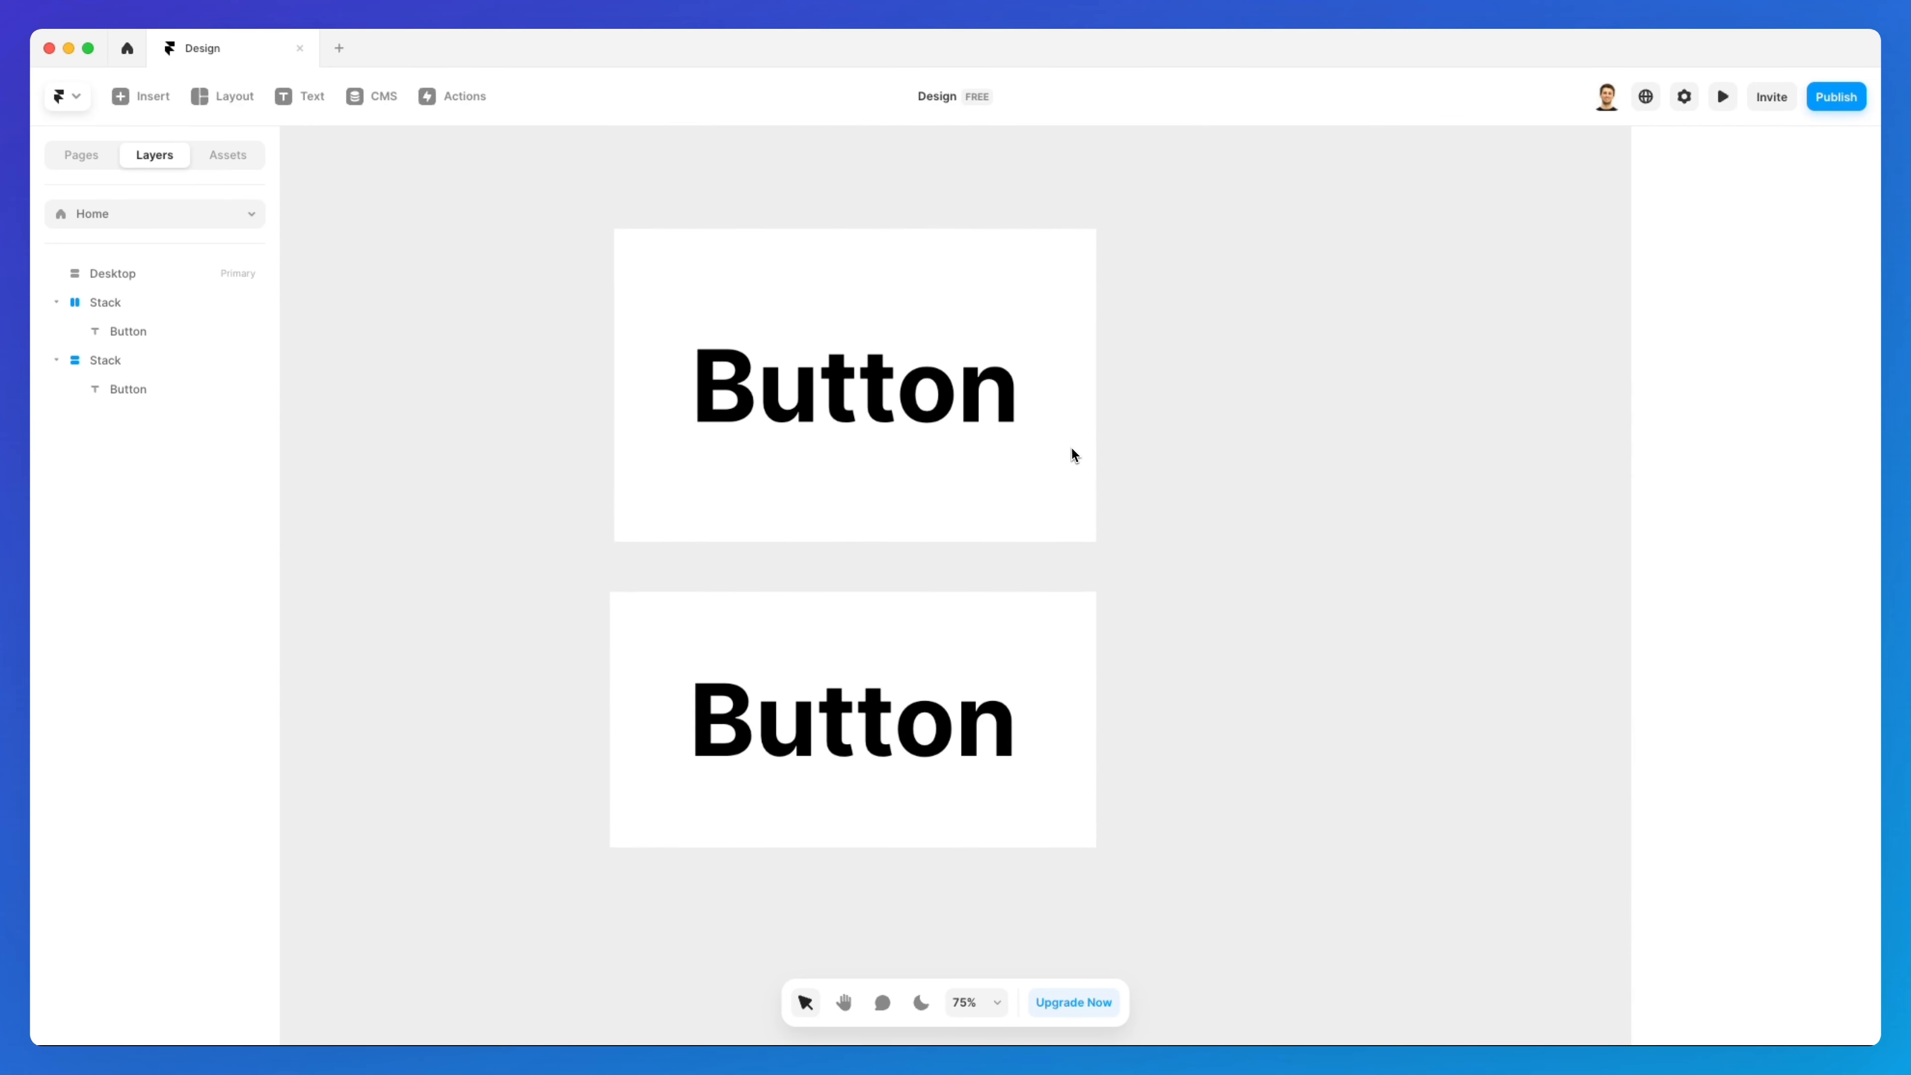
pyautogui.click(642, 241)
pyautogui.press('Delete')
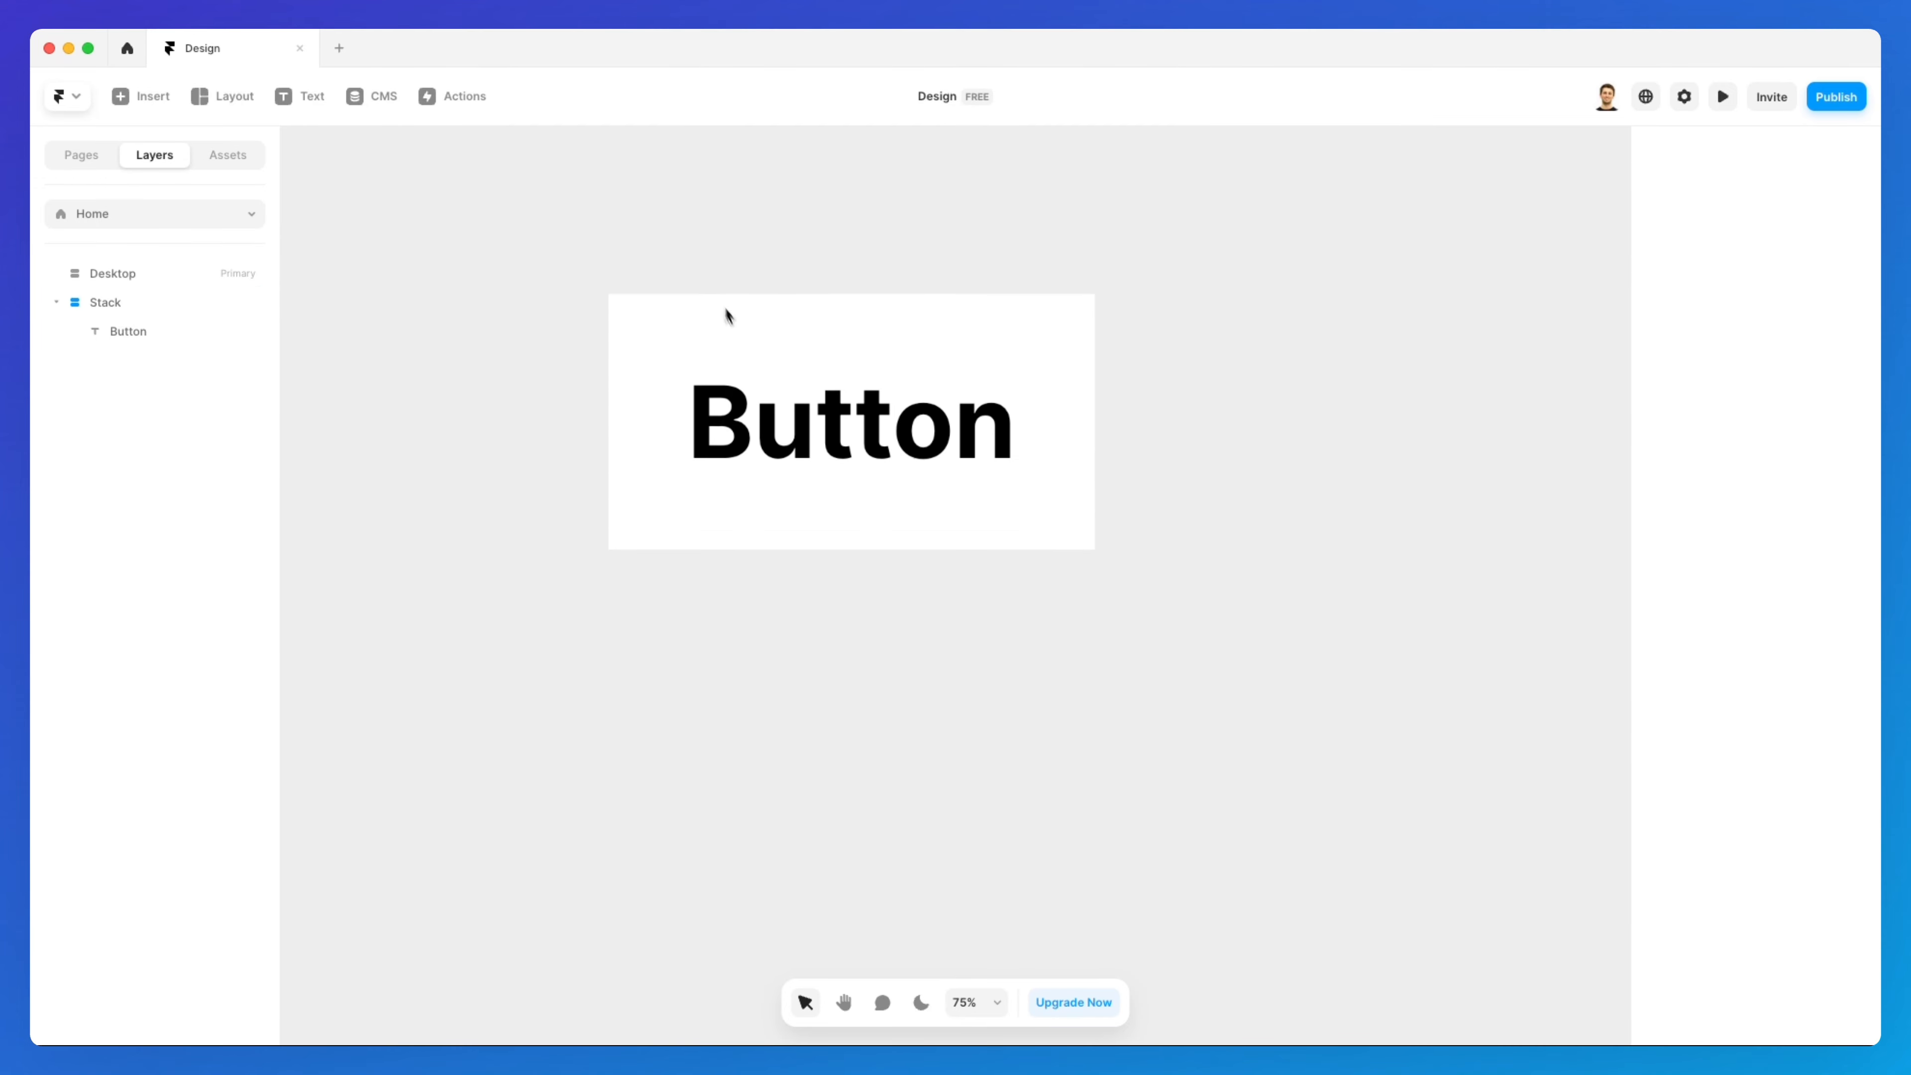
# Duplicate the Button text layer twice inside the stack so that it holds three copies
pyautogui.click(624, 301)
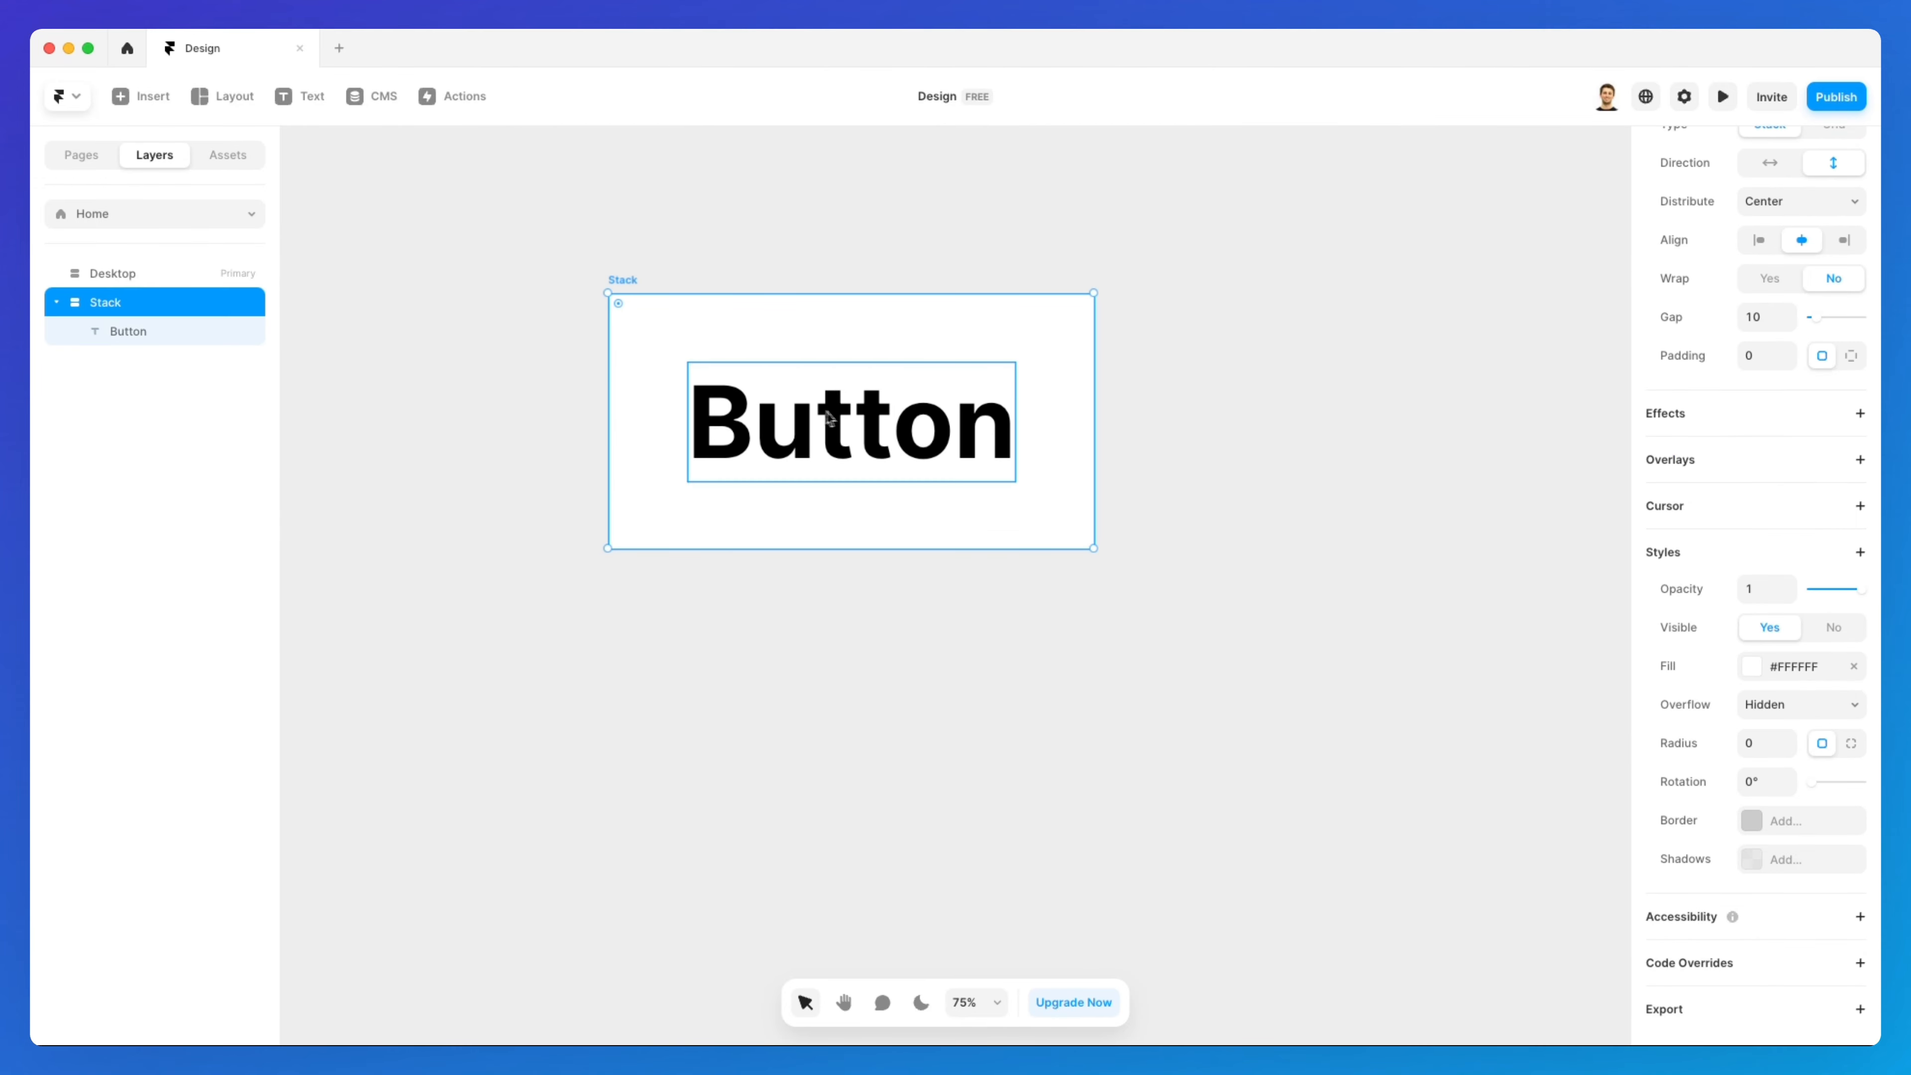
pyautogui.scroll(-1, 850, 415)
pyautogui.click(850, 420)
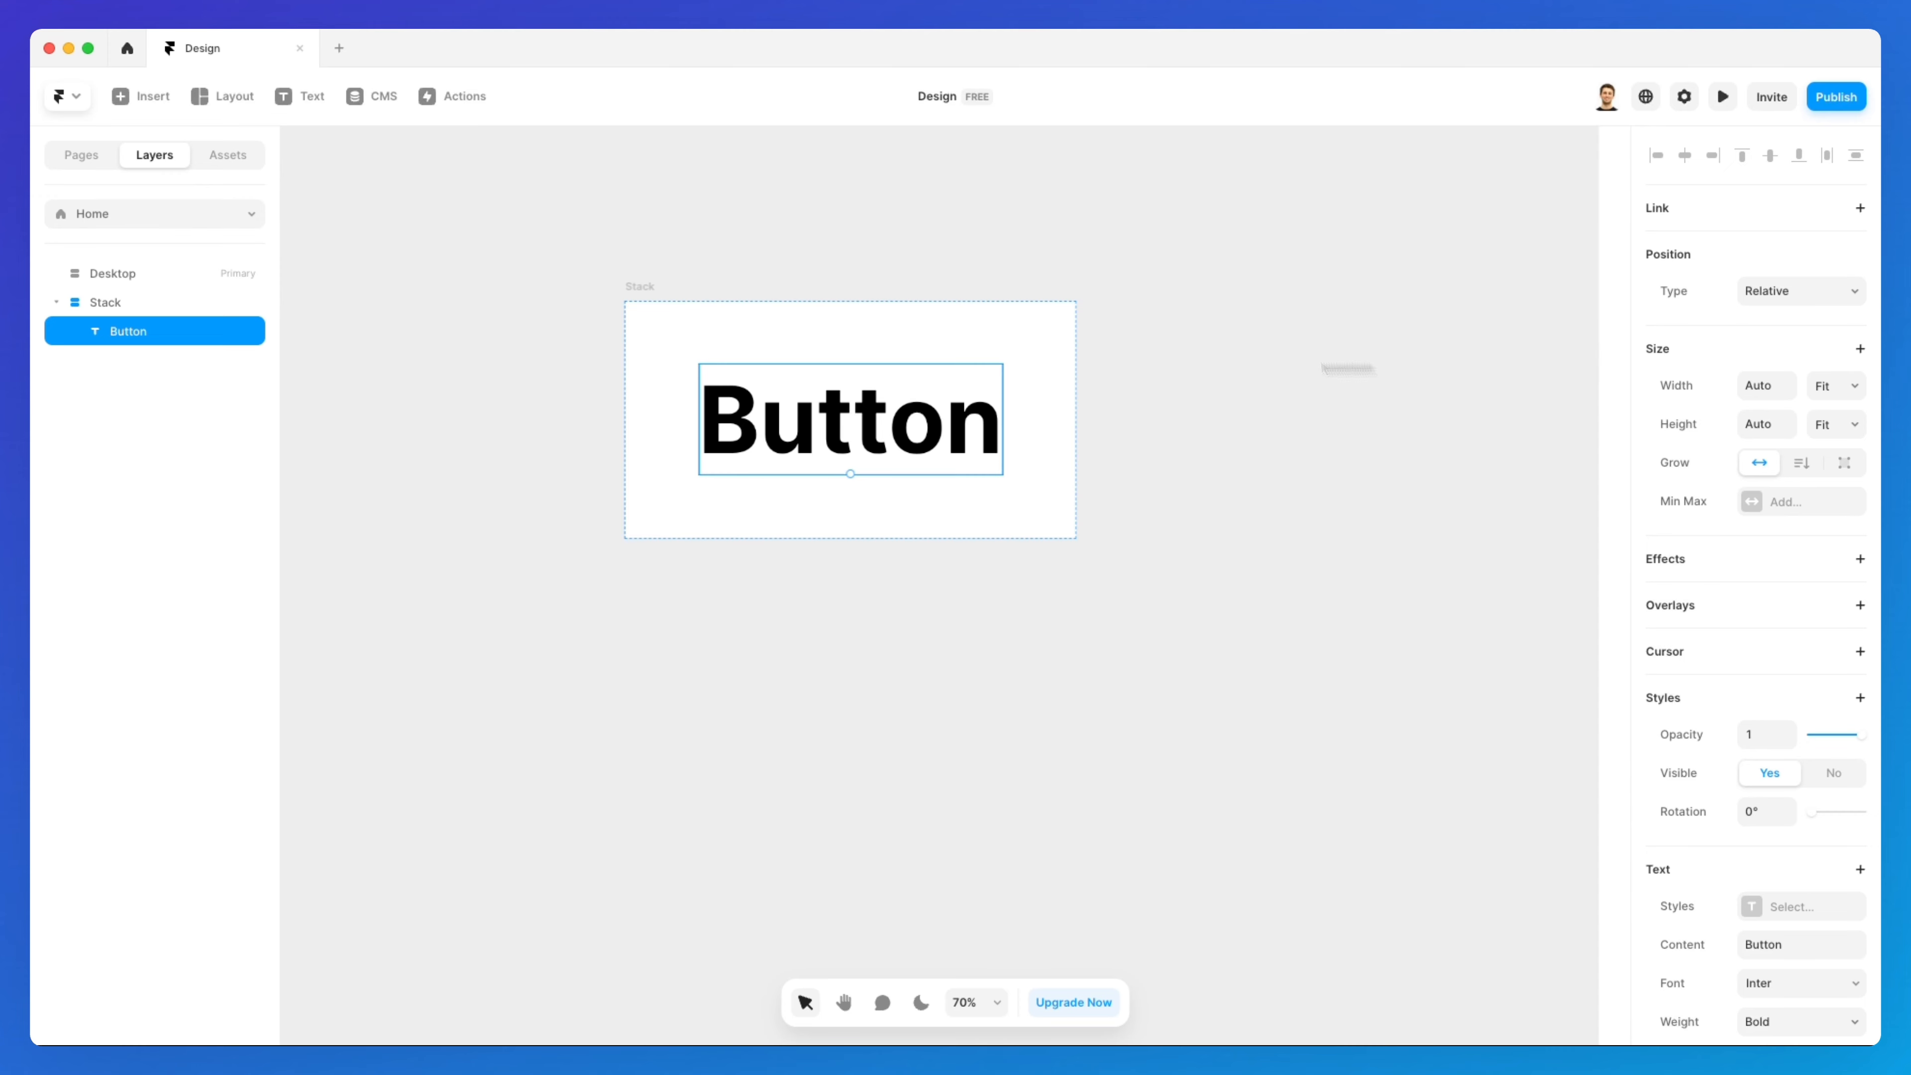
pyautogui.click(103, 302)
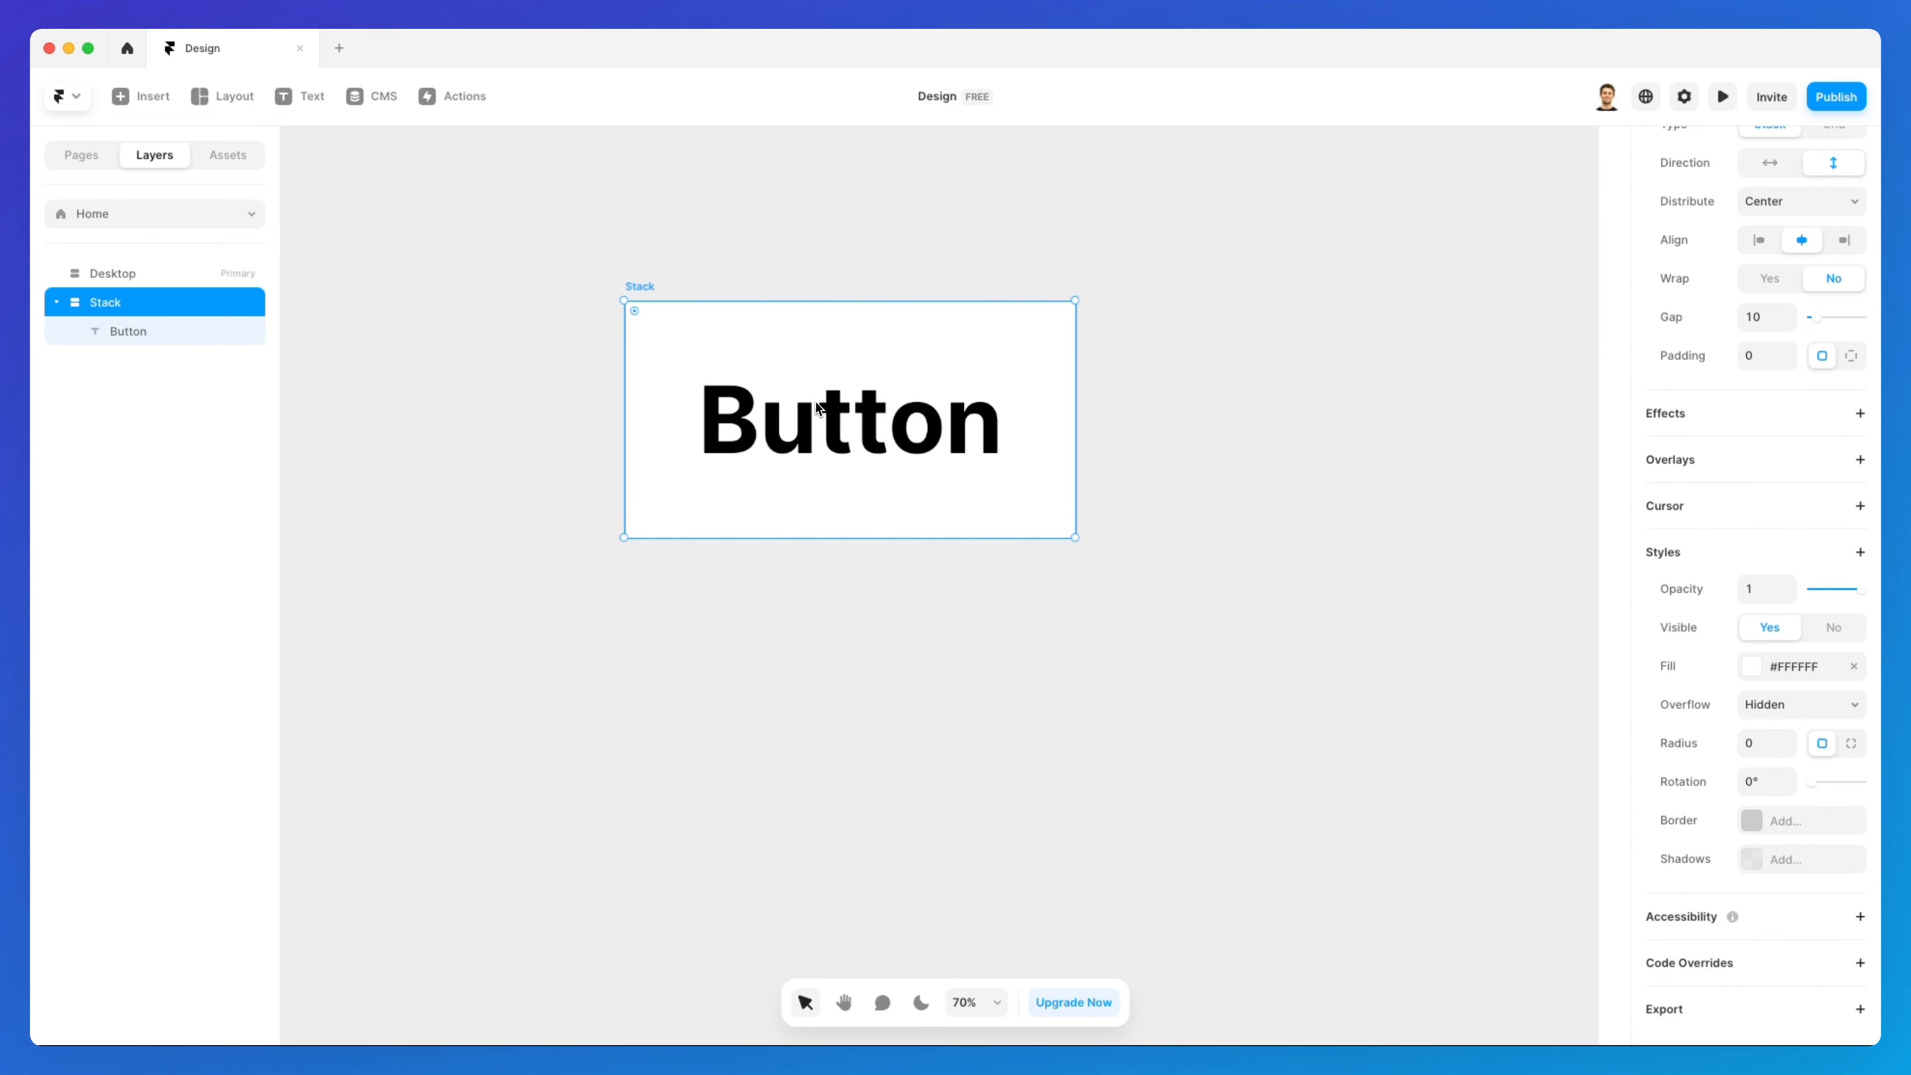
pyautogui.scroll(5, 1685, 384)
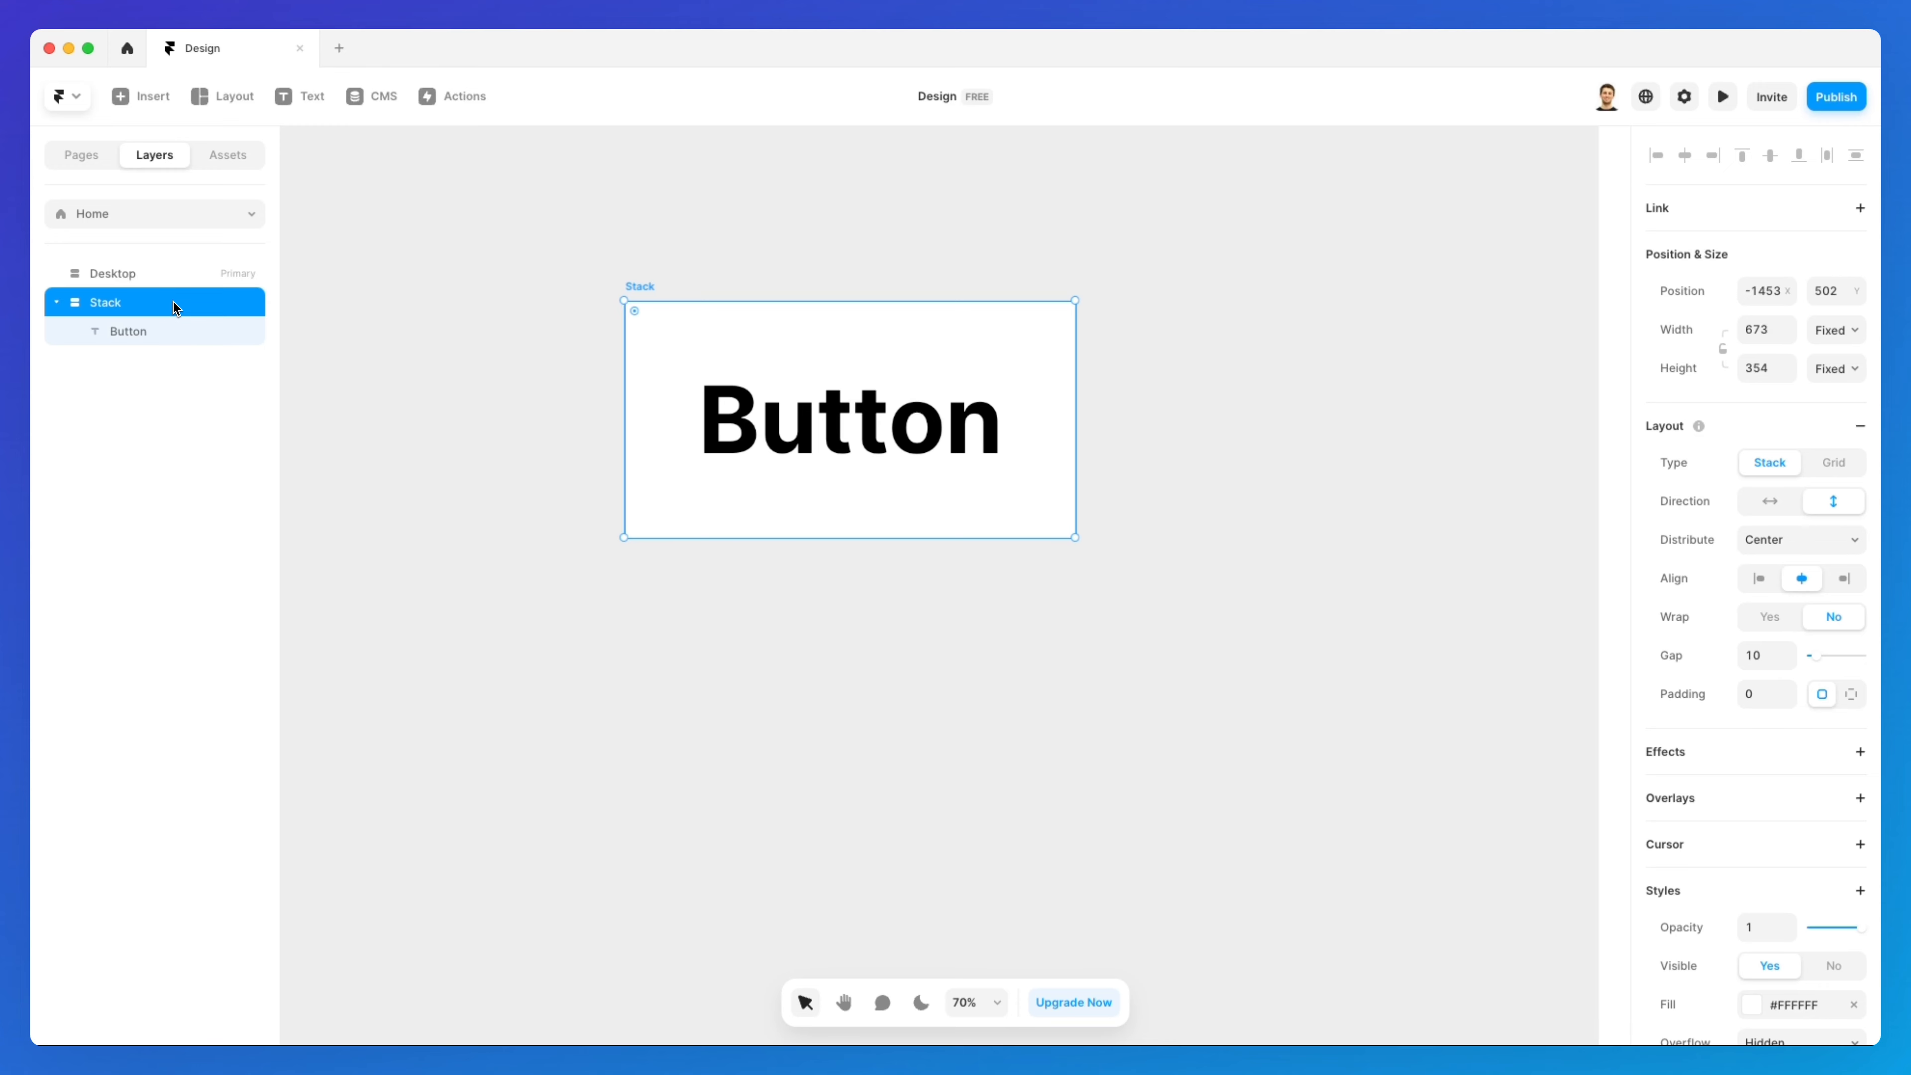
pyautogui.click(153, 331)
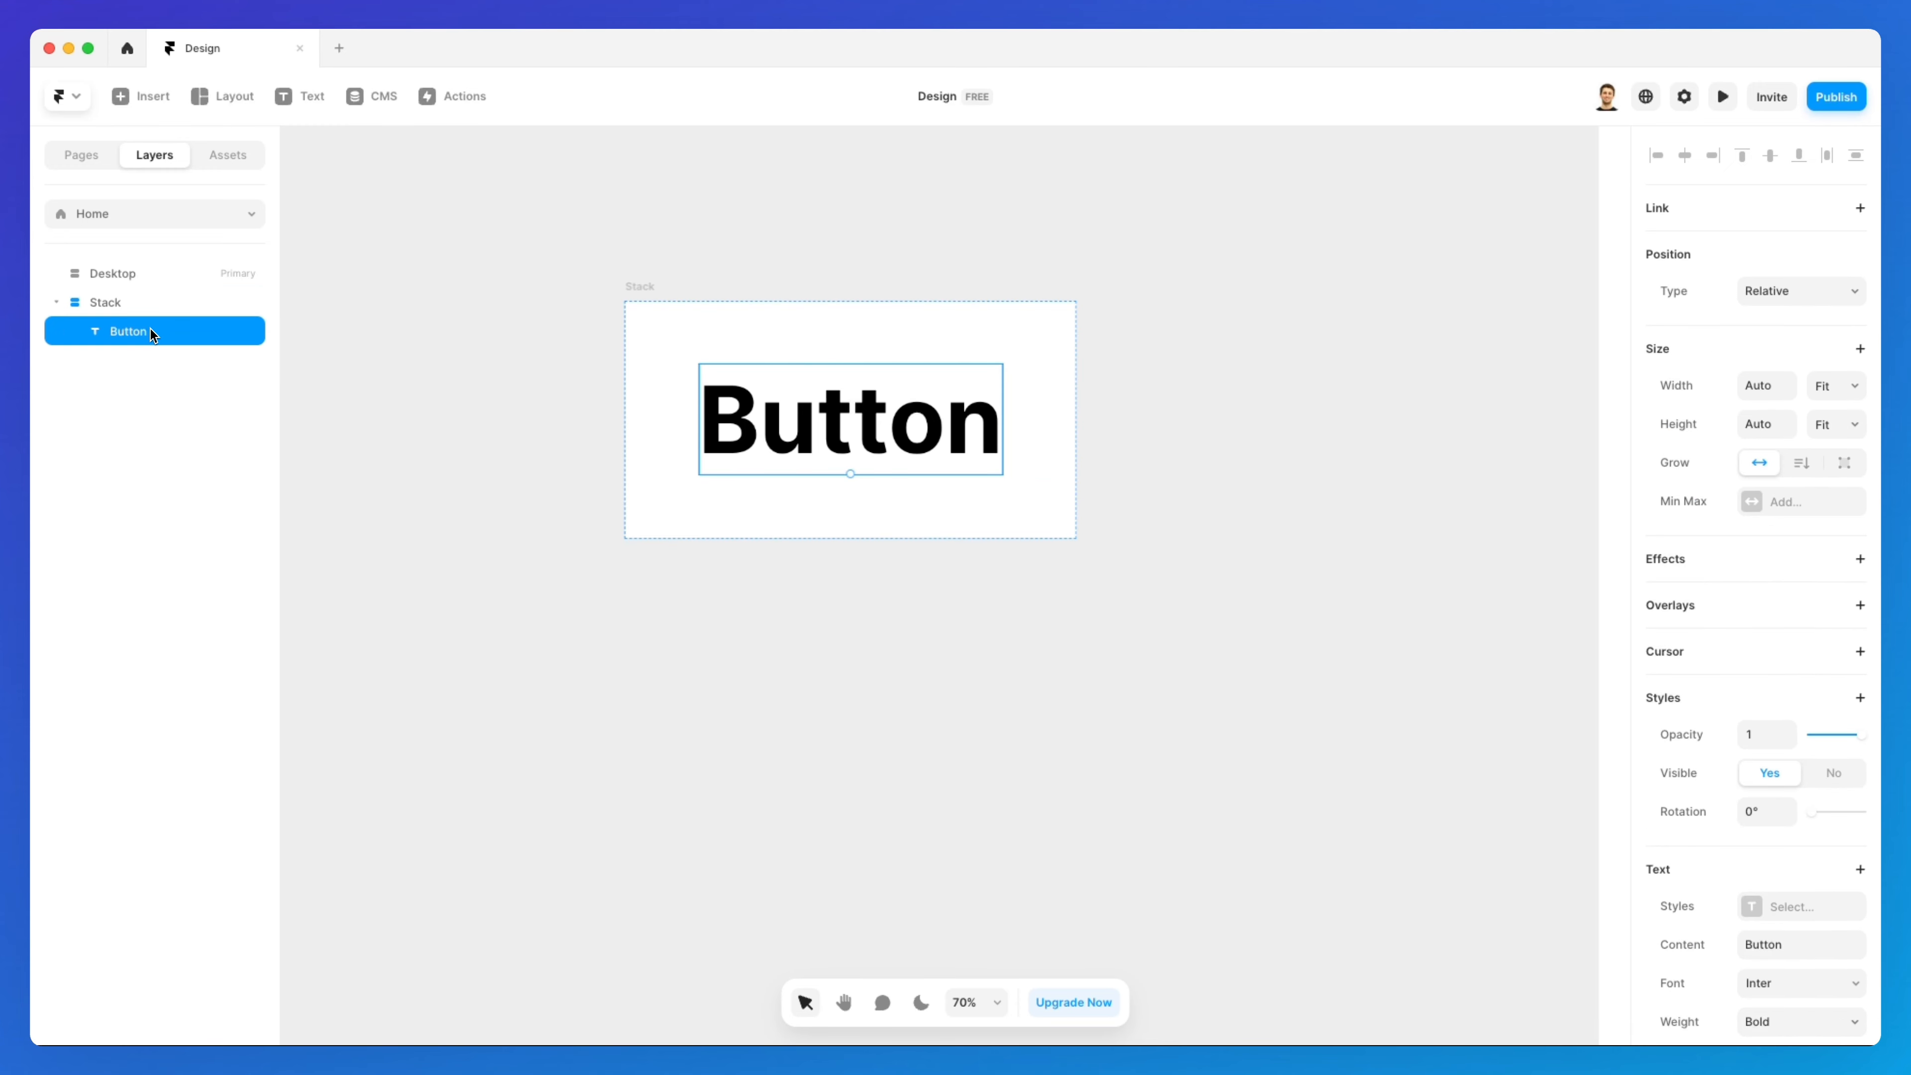
pyautogui.press('super+d')
pyautogui.press('super+d')
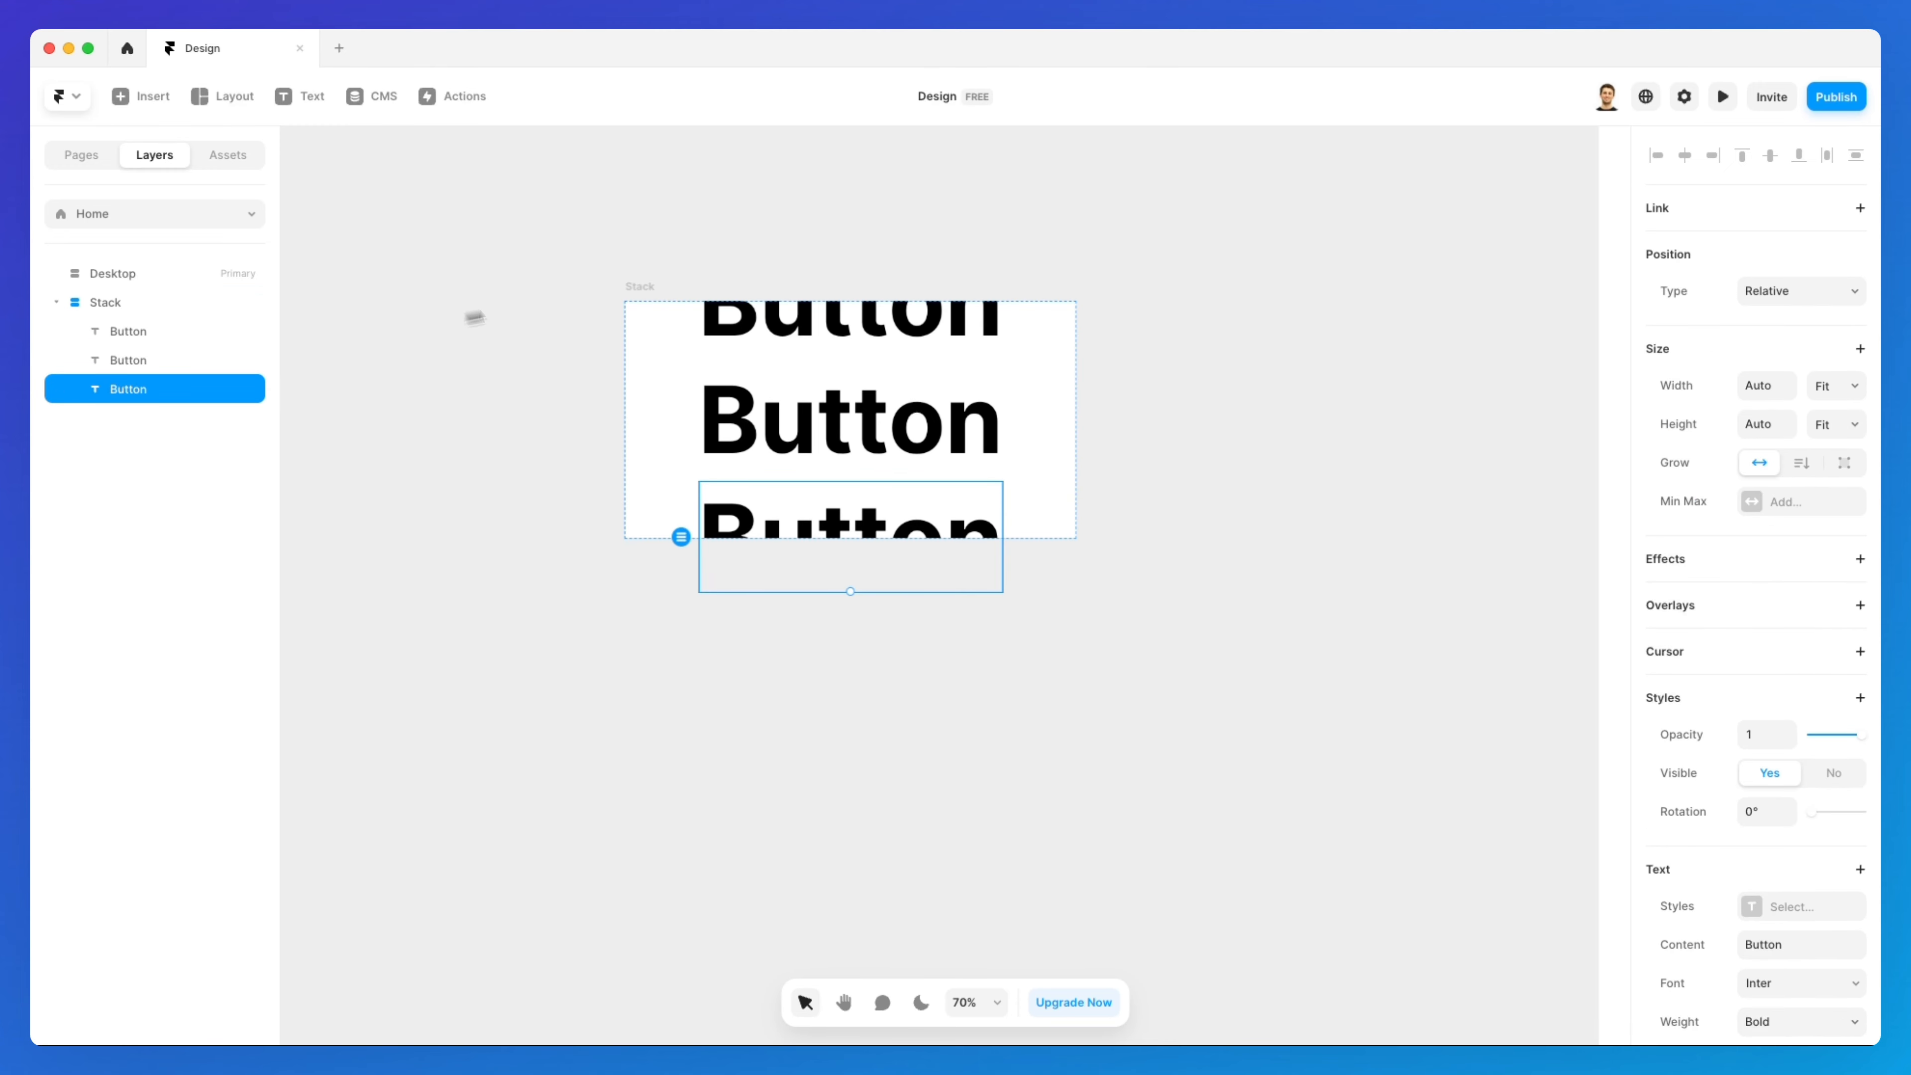
# Set the stack's direction to horizontal and its width to Fit Content
pyautogui.click(751, 394)
pyautogui.click(640, 327)
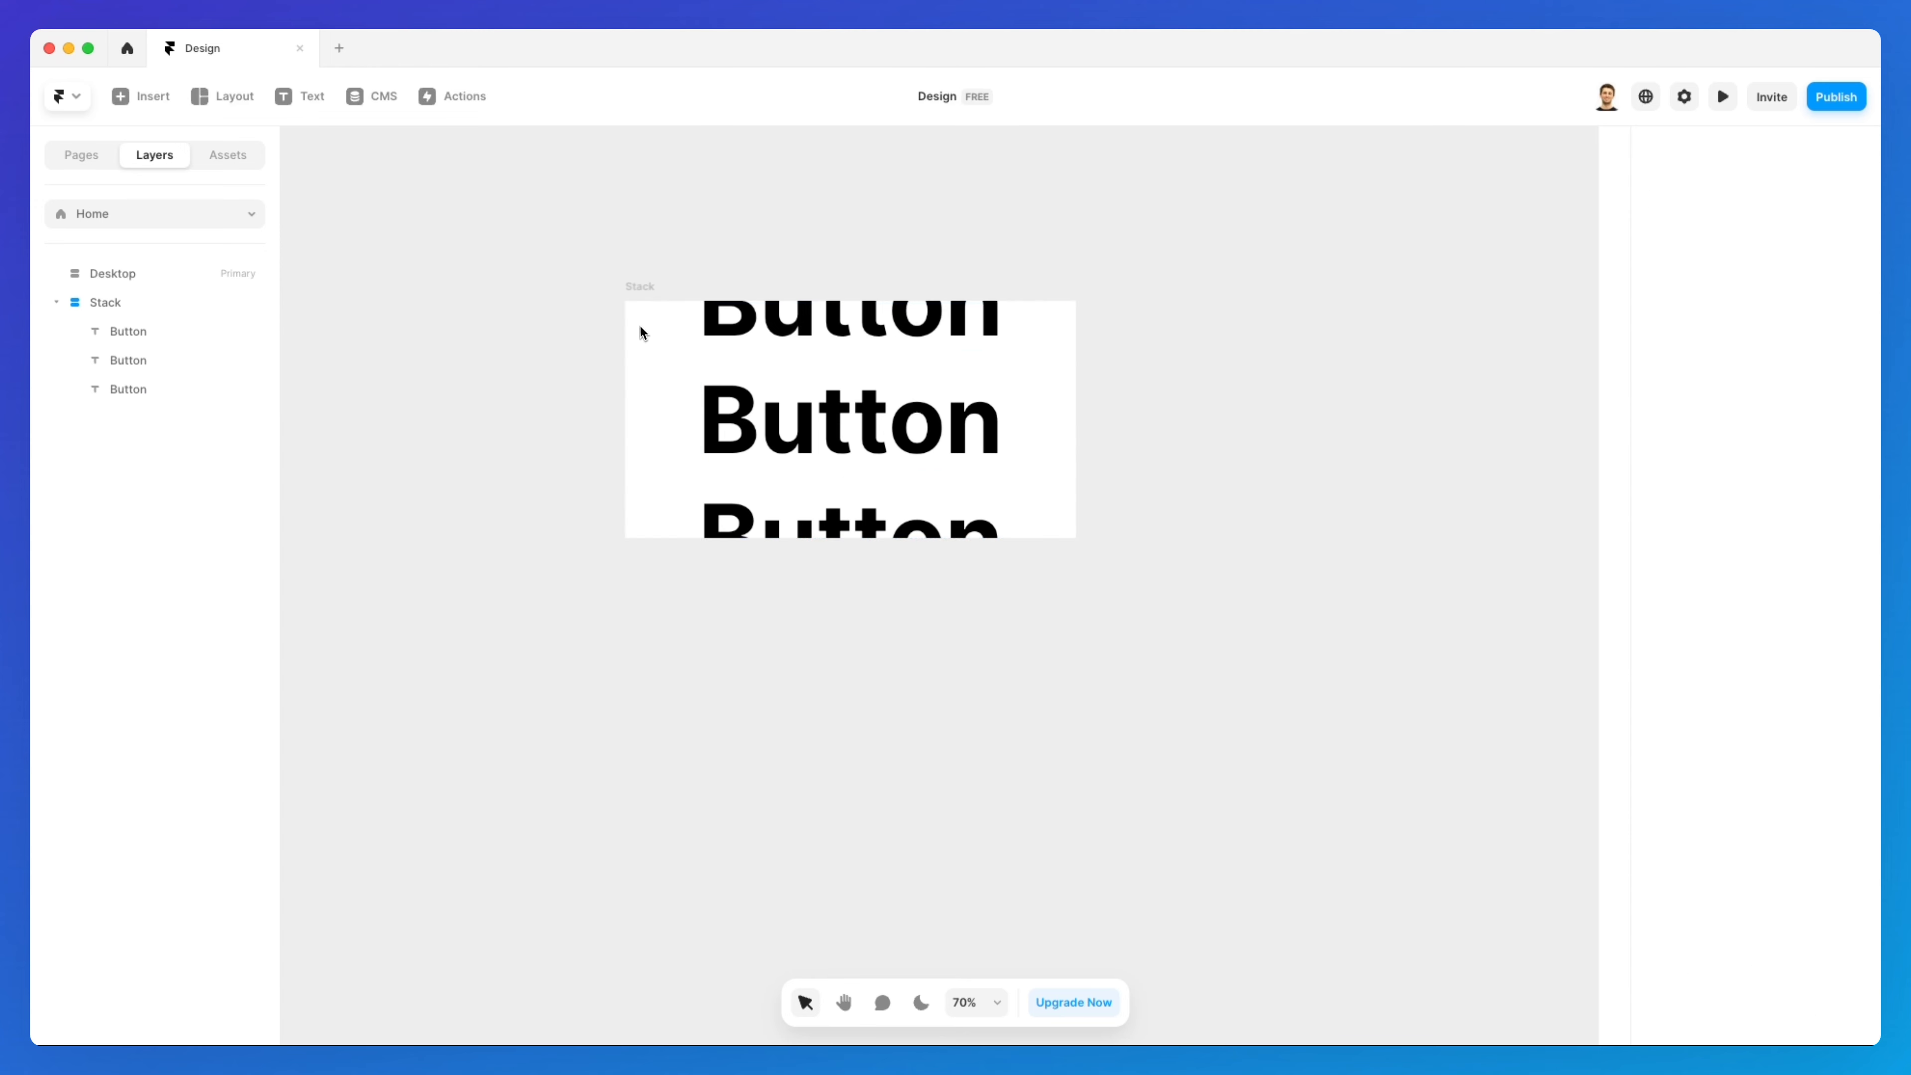
pyautogui.click(642, 301)
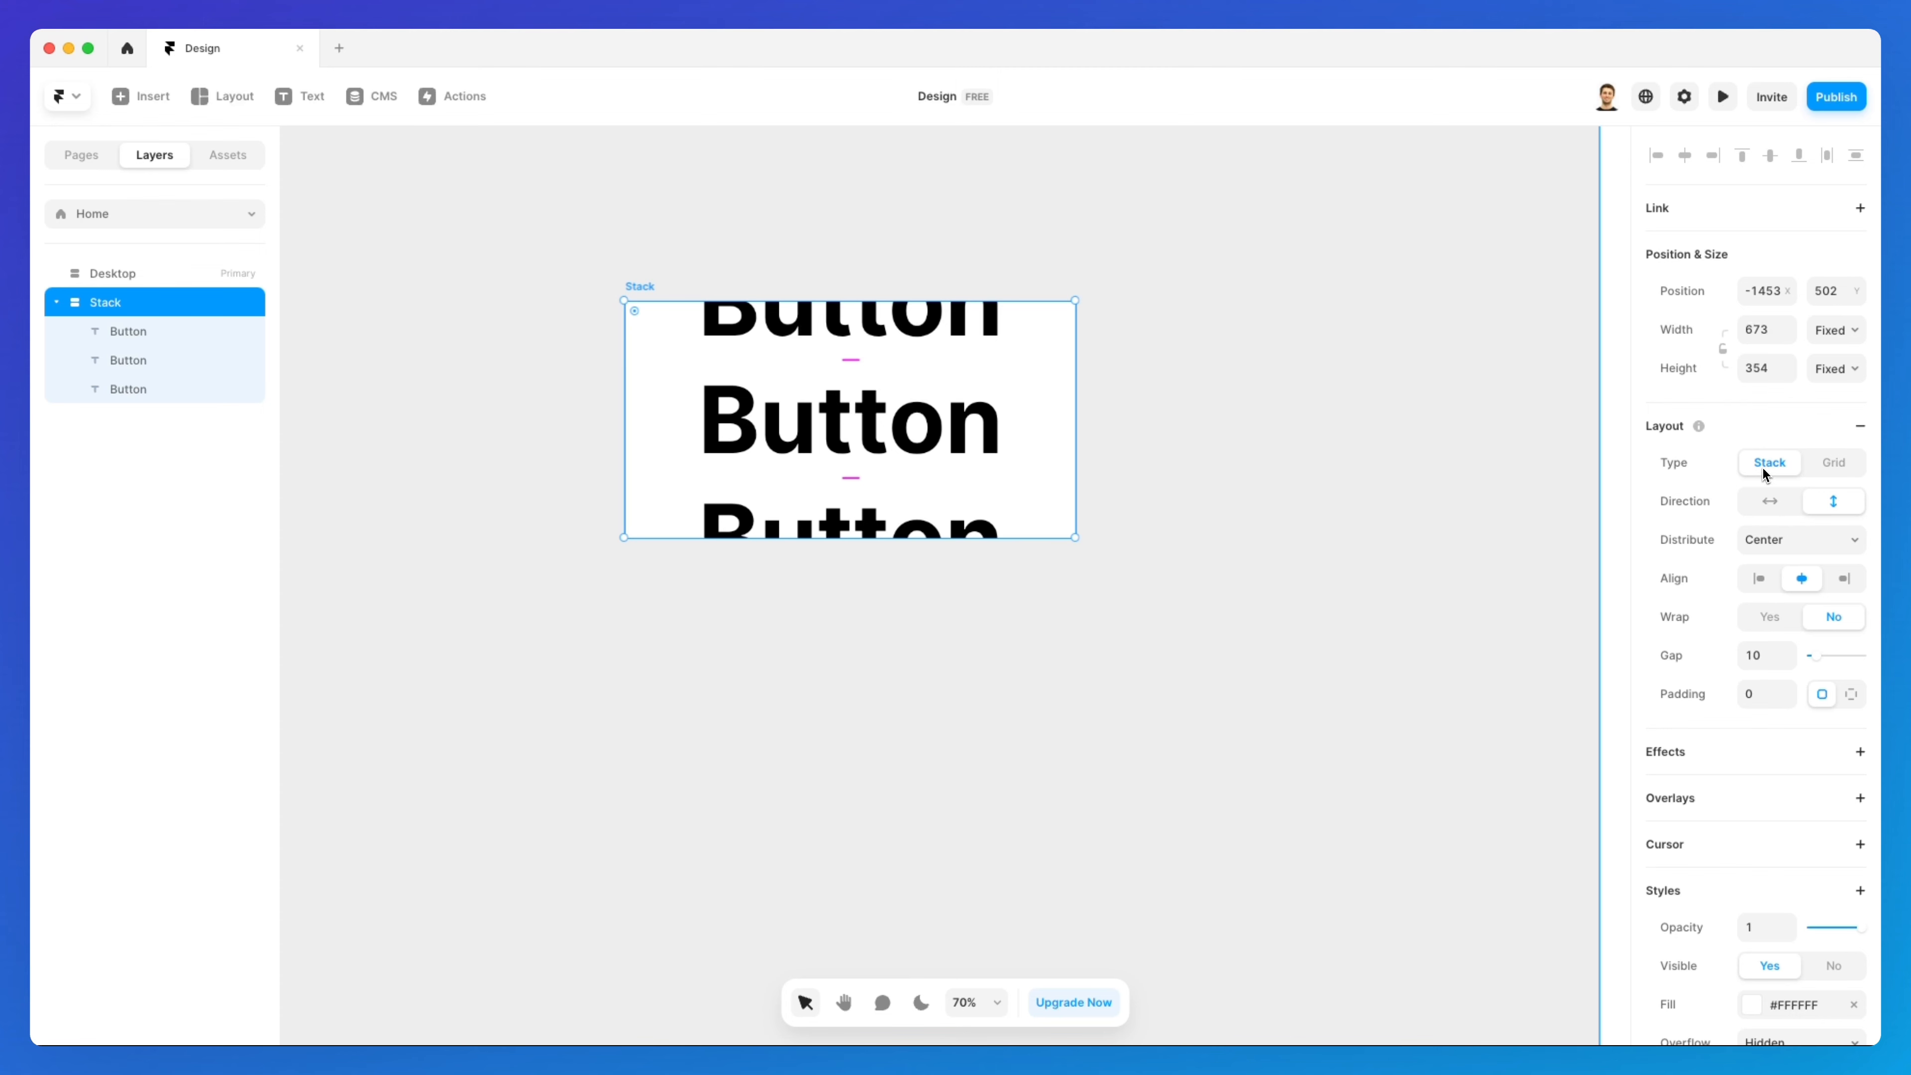
pyautogui.click(1770, 507)
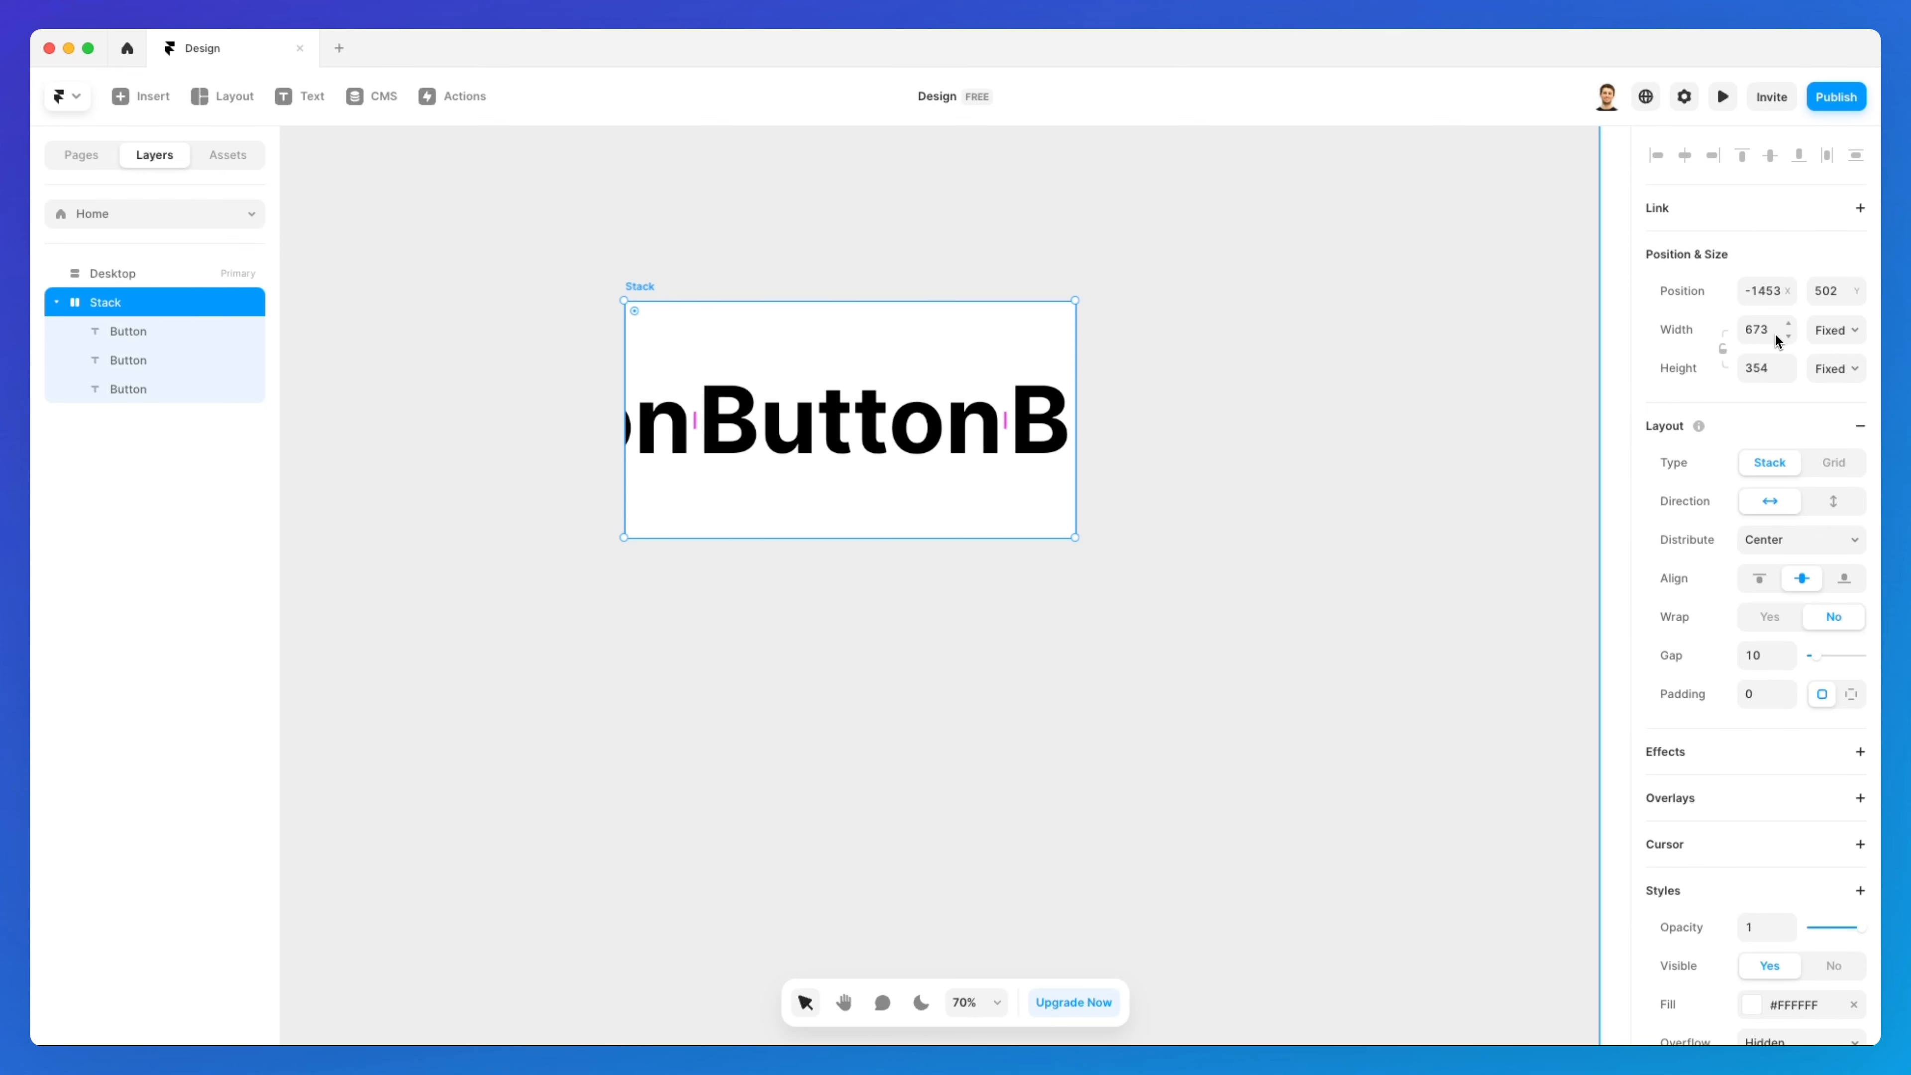
pyautogui.click(1825, 331)
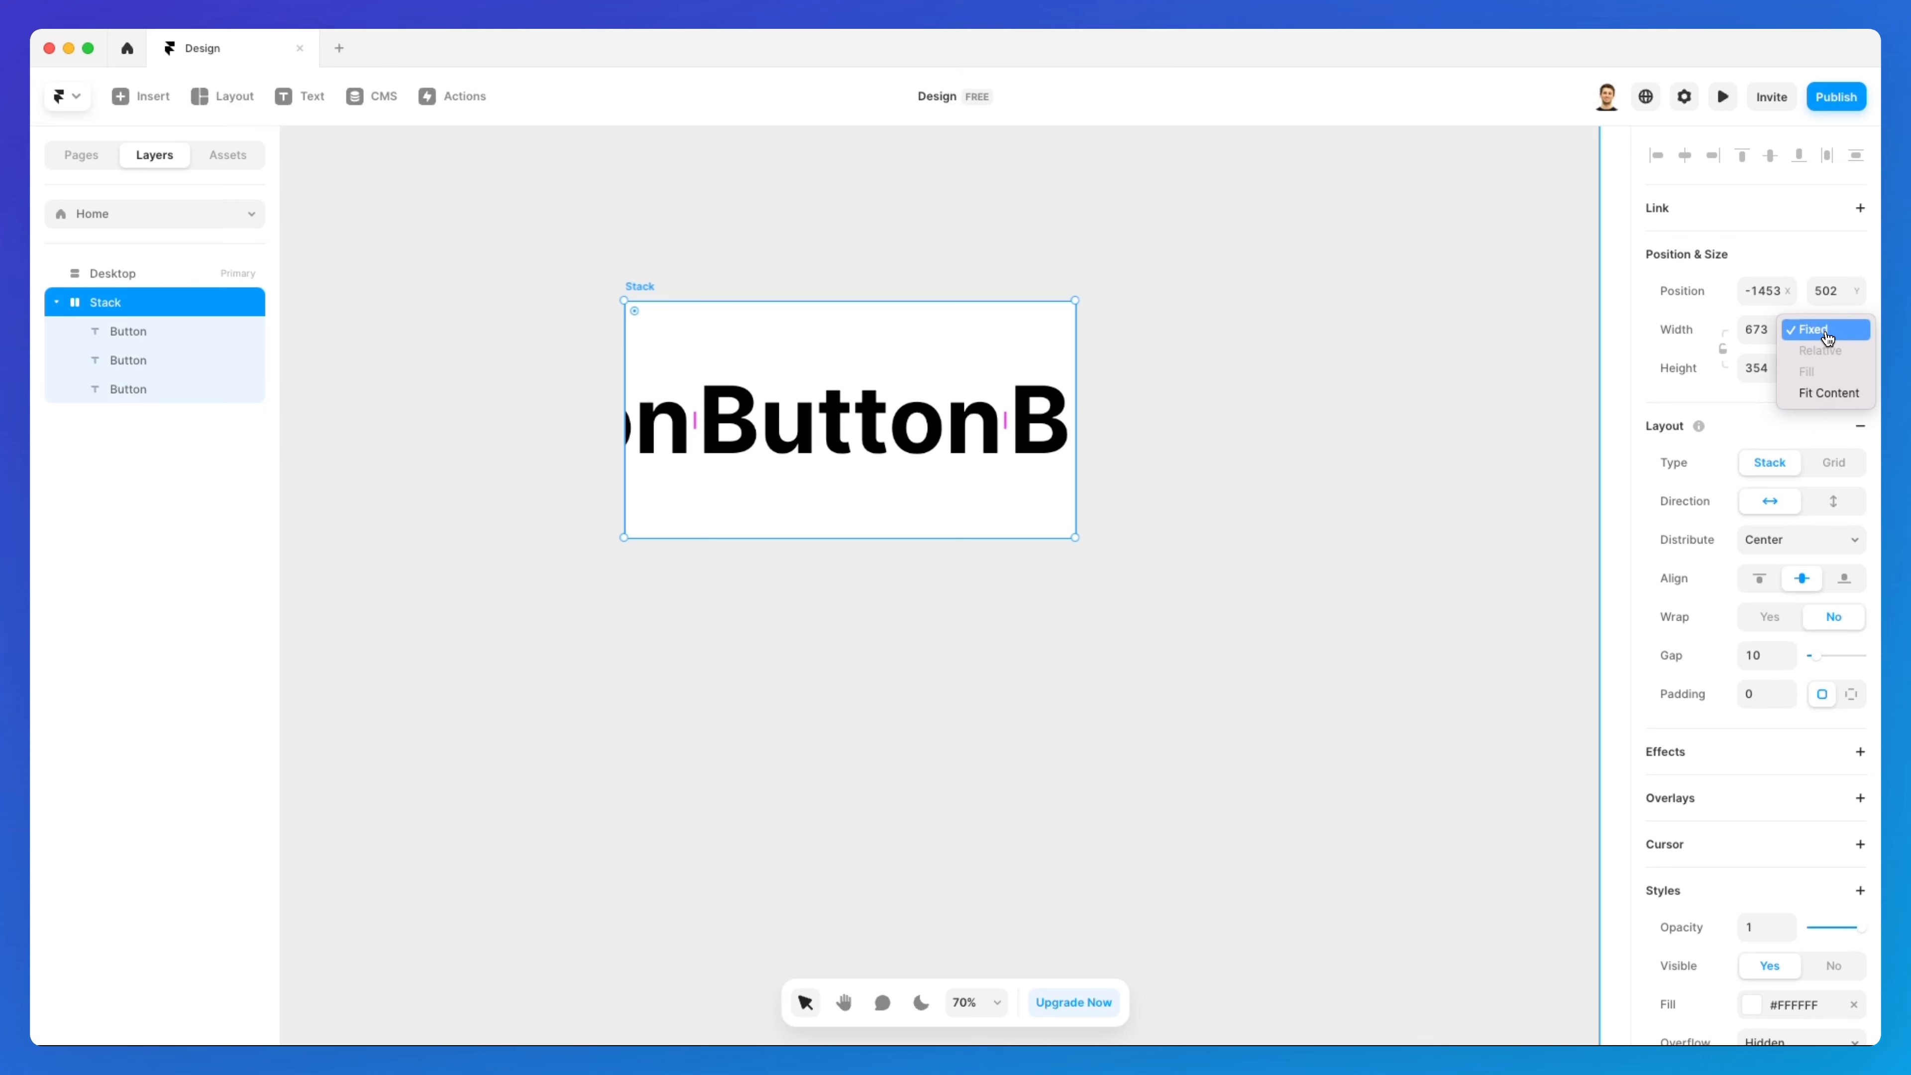
pyautogui.click(1834, 395)
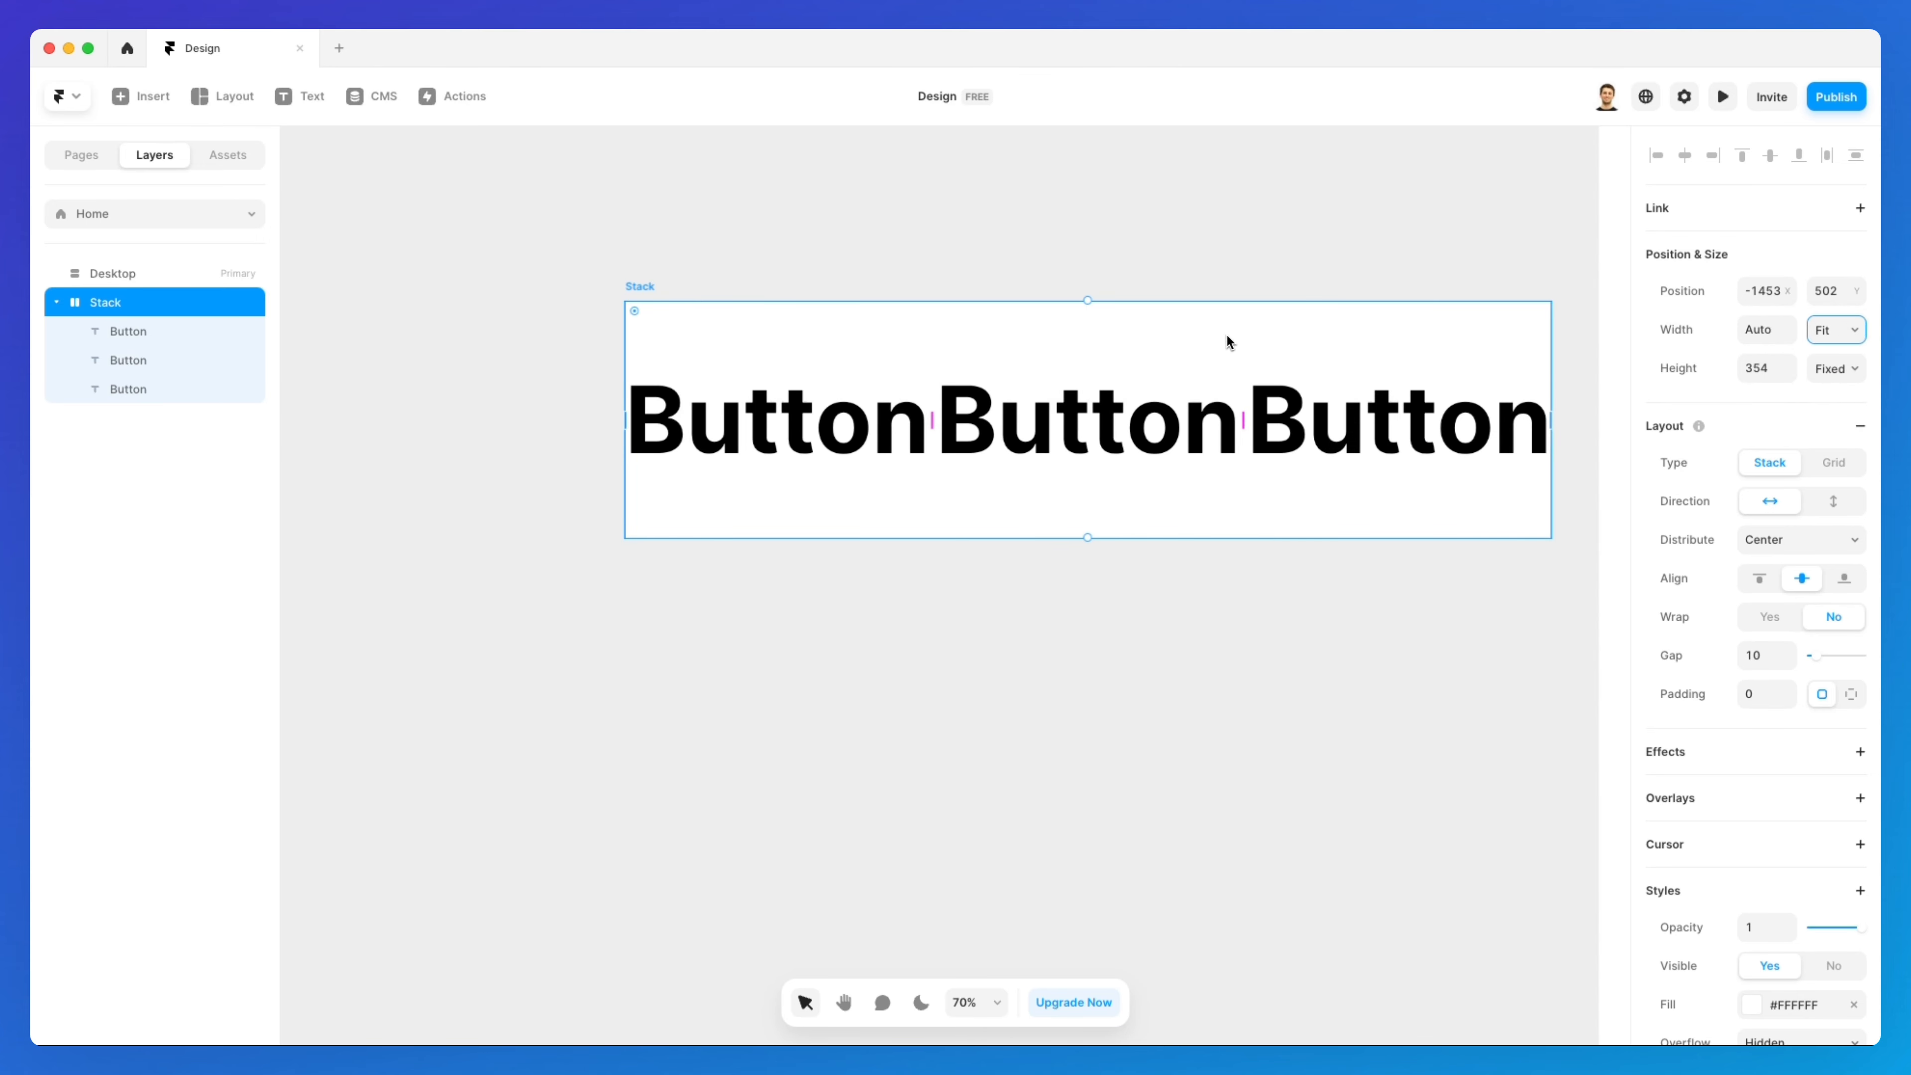
# Set the stack's direction to vertical and its height to Fit Content
pyautogui.hscroll(3, 1227, 342)
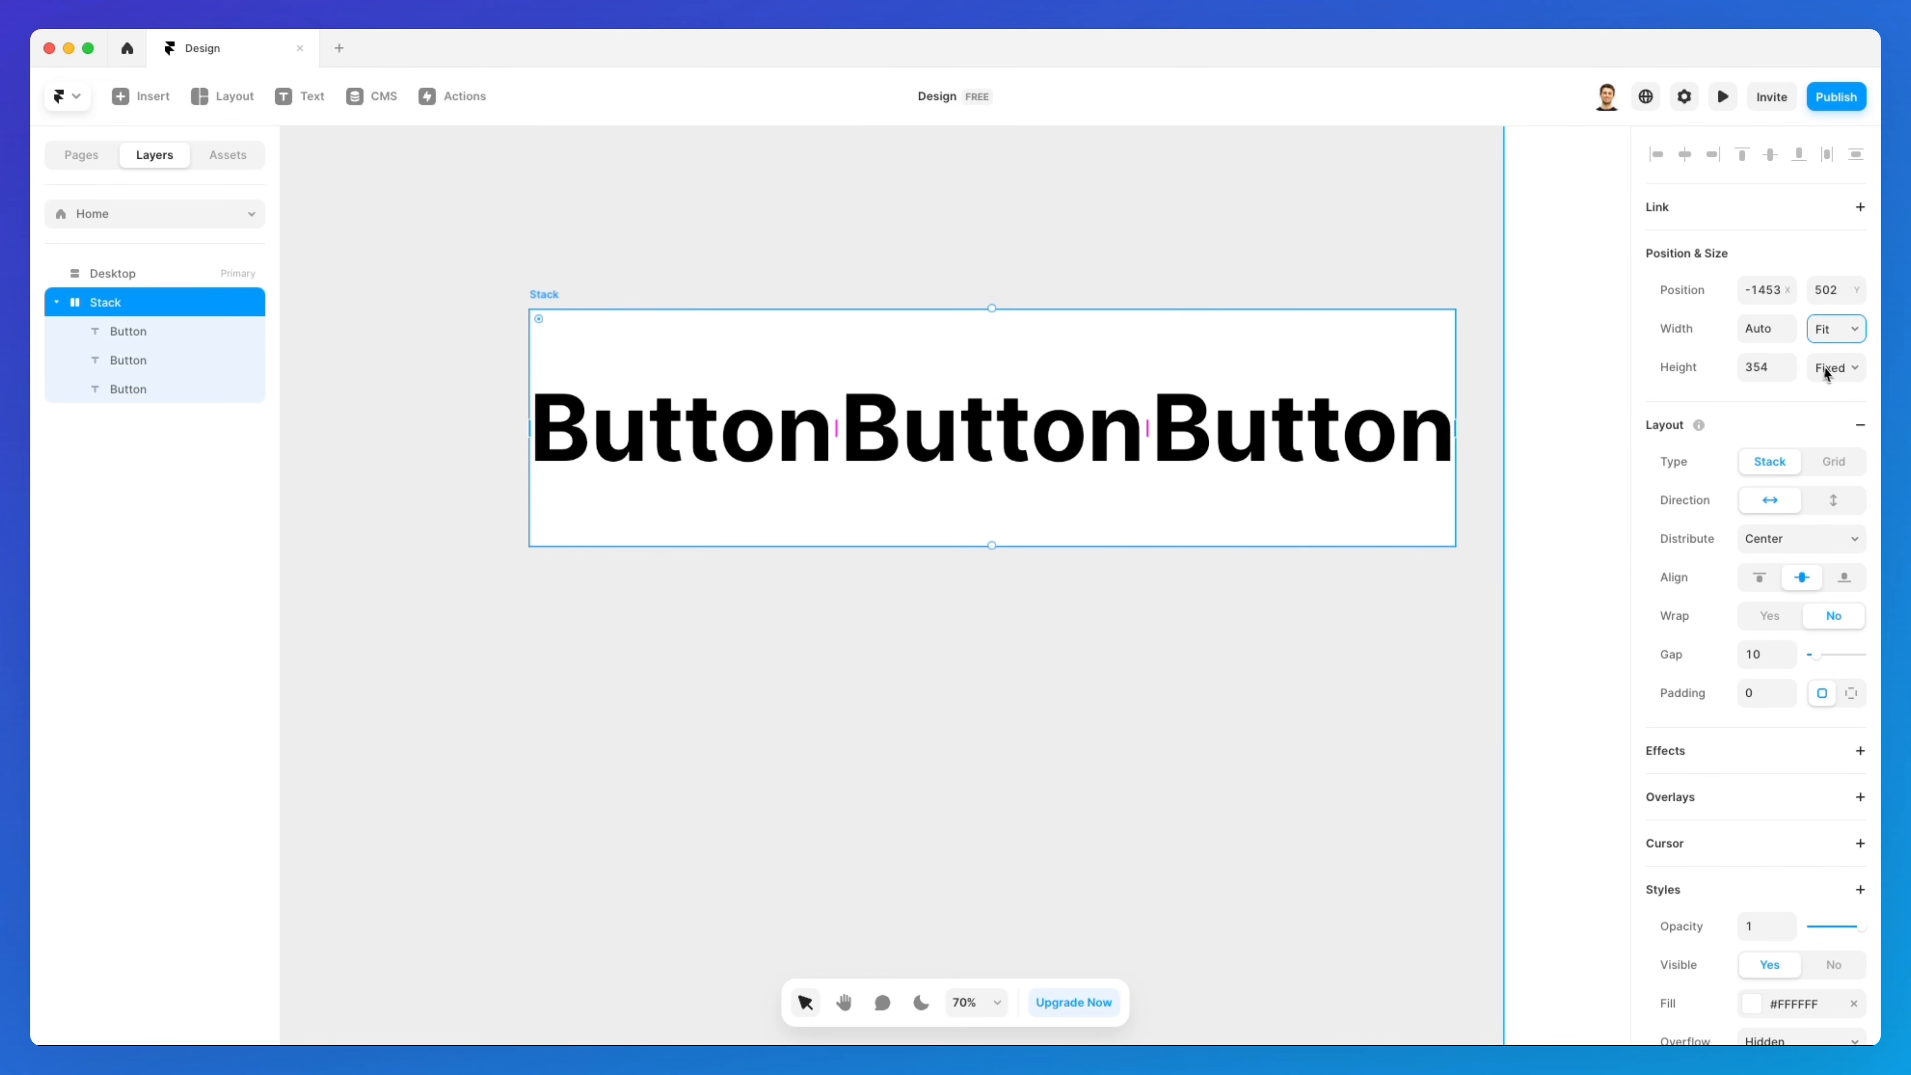
pyautogui.scroll(-1, 1830, 375)
pyautogui.scroll(1, 1832, 372)
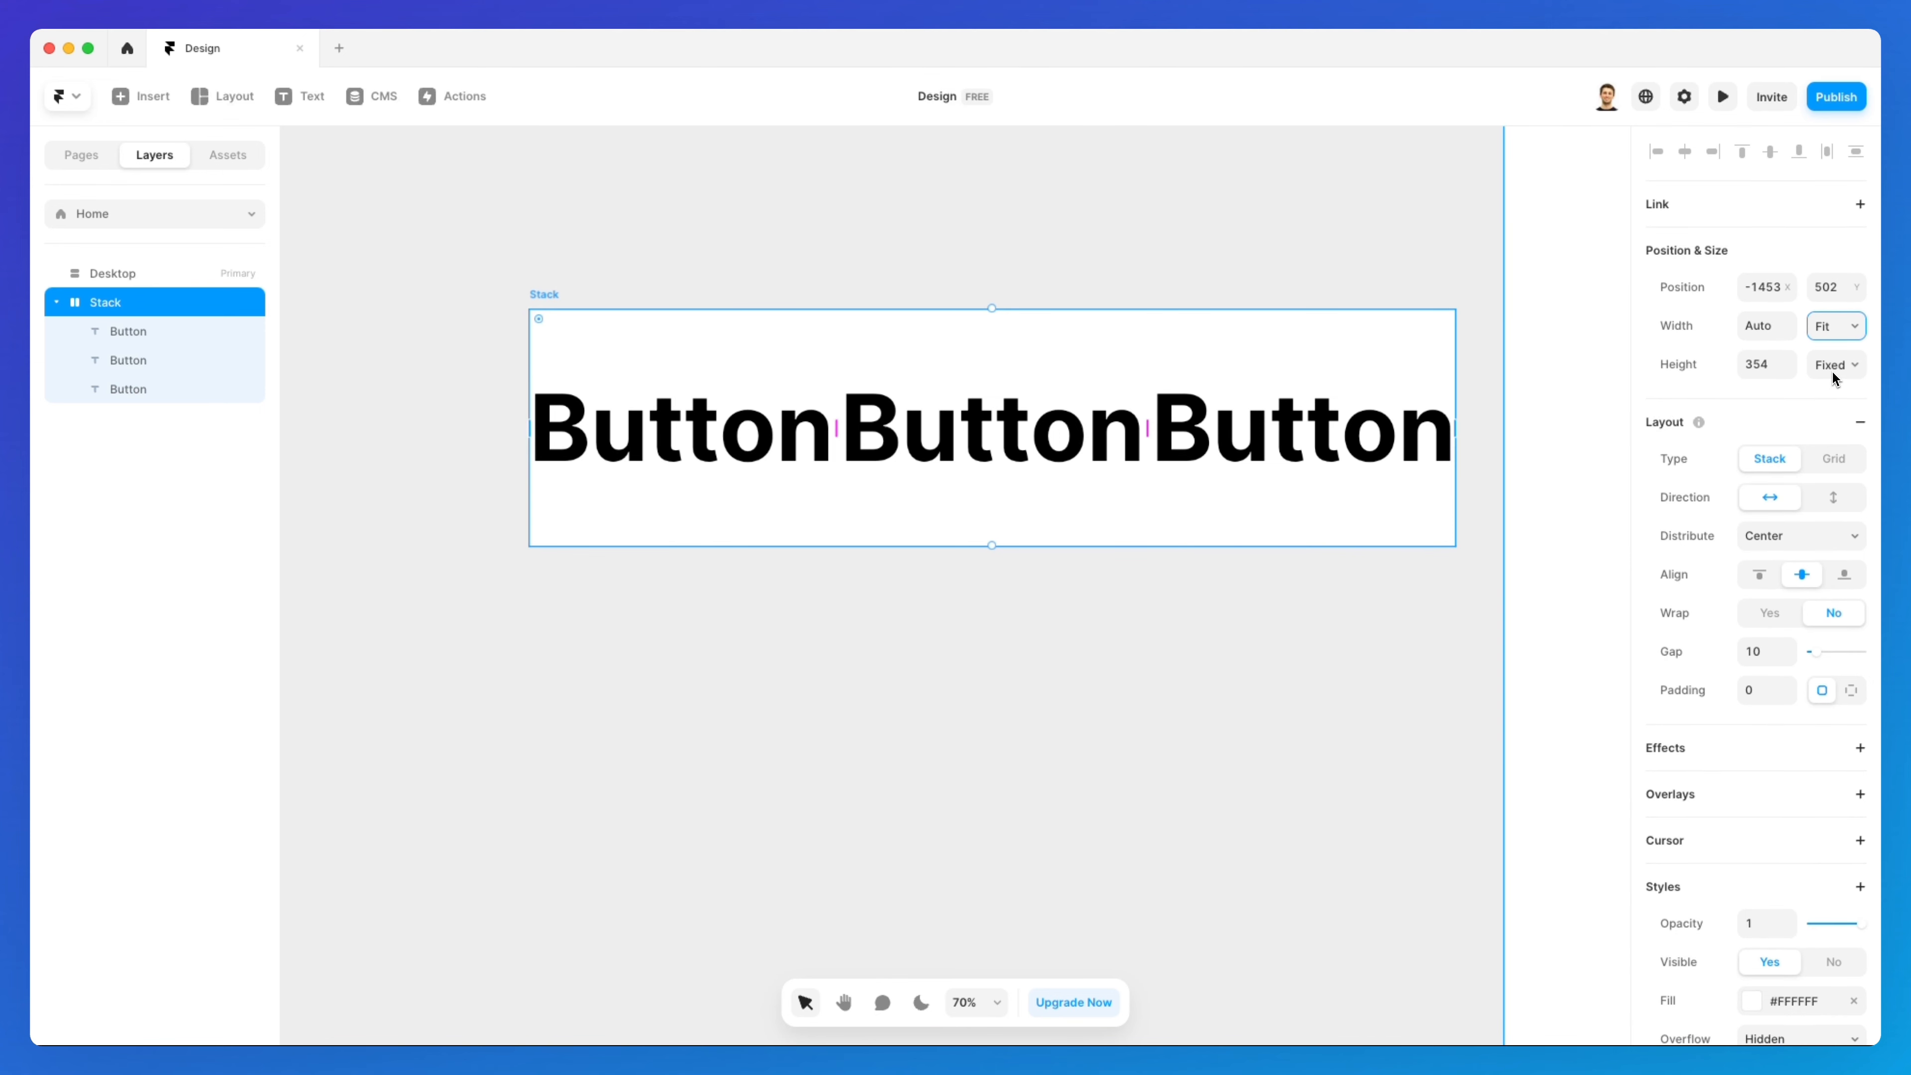
pyautogui.click(1834, 503)
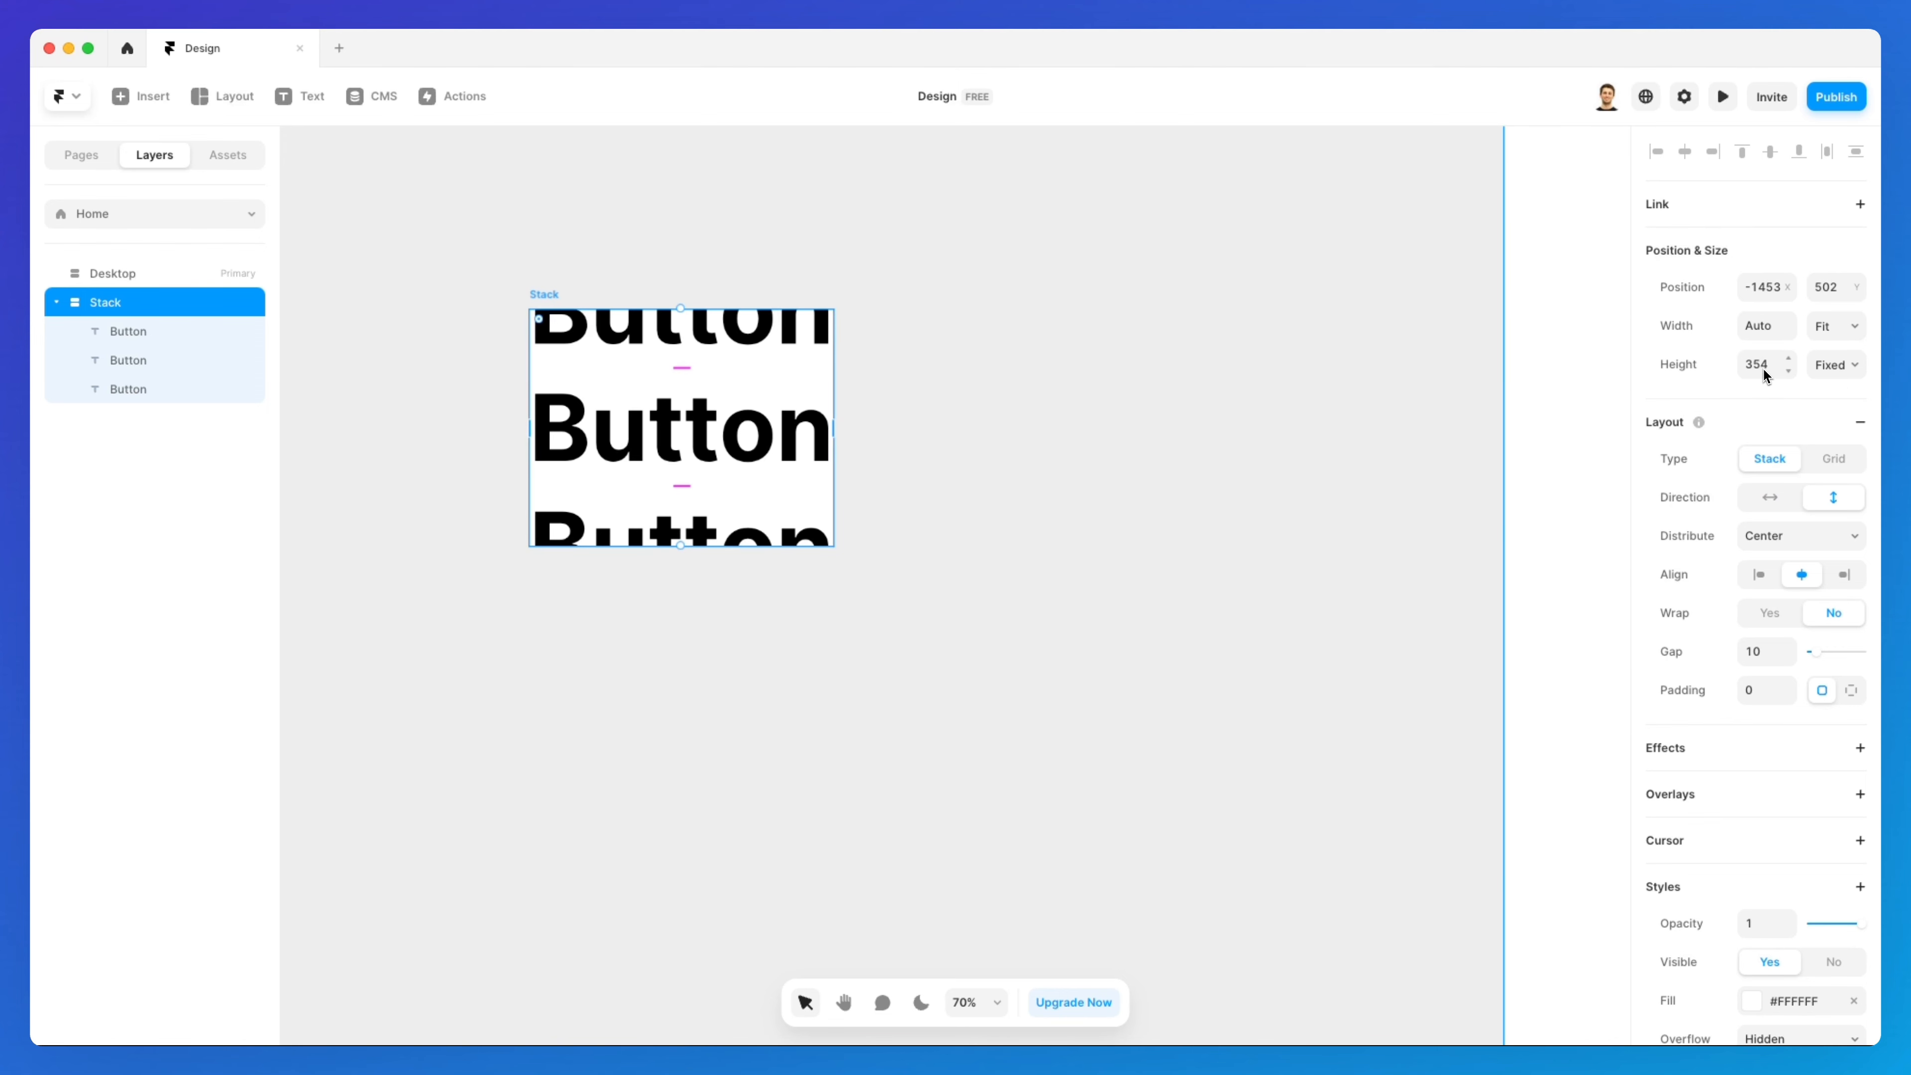
pyautogui.click(1821, 369)
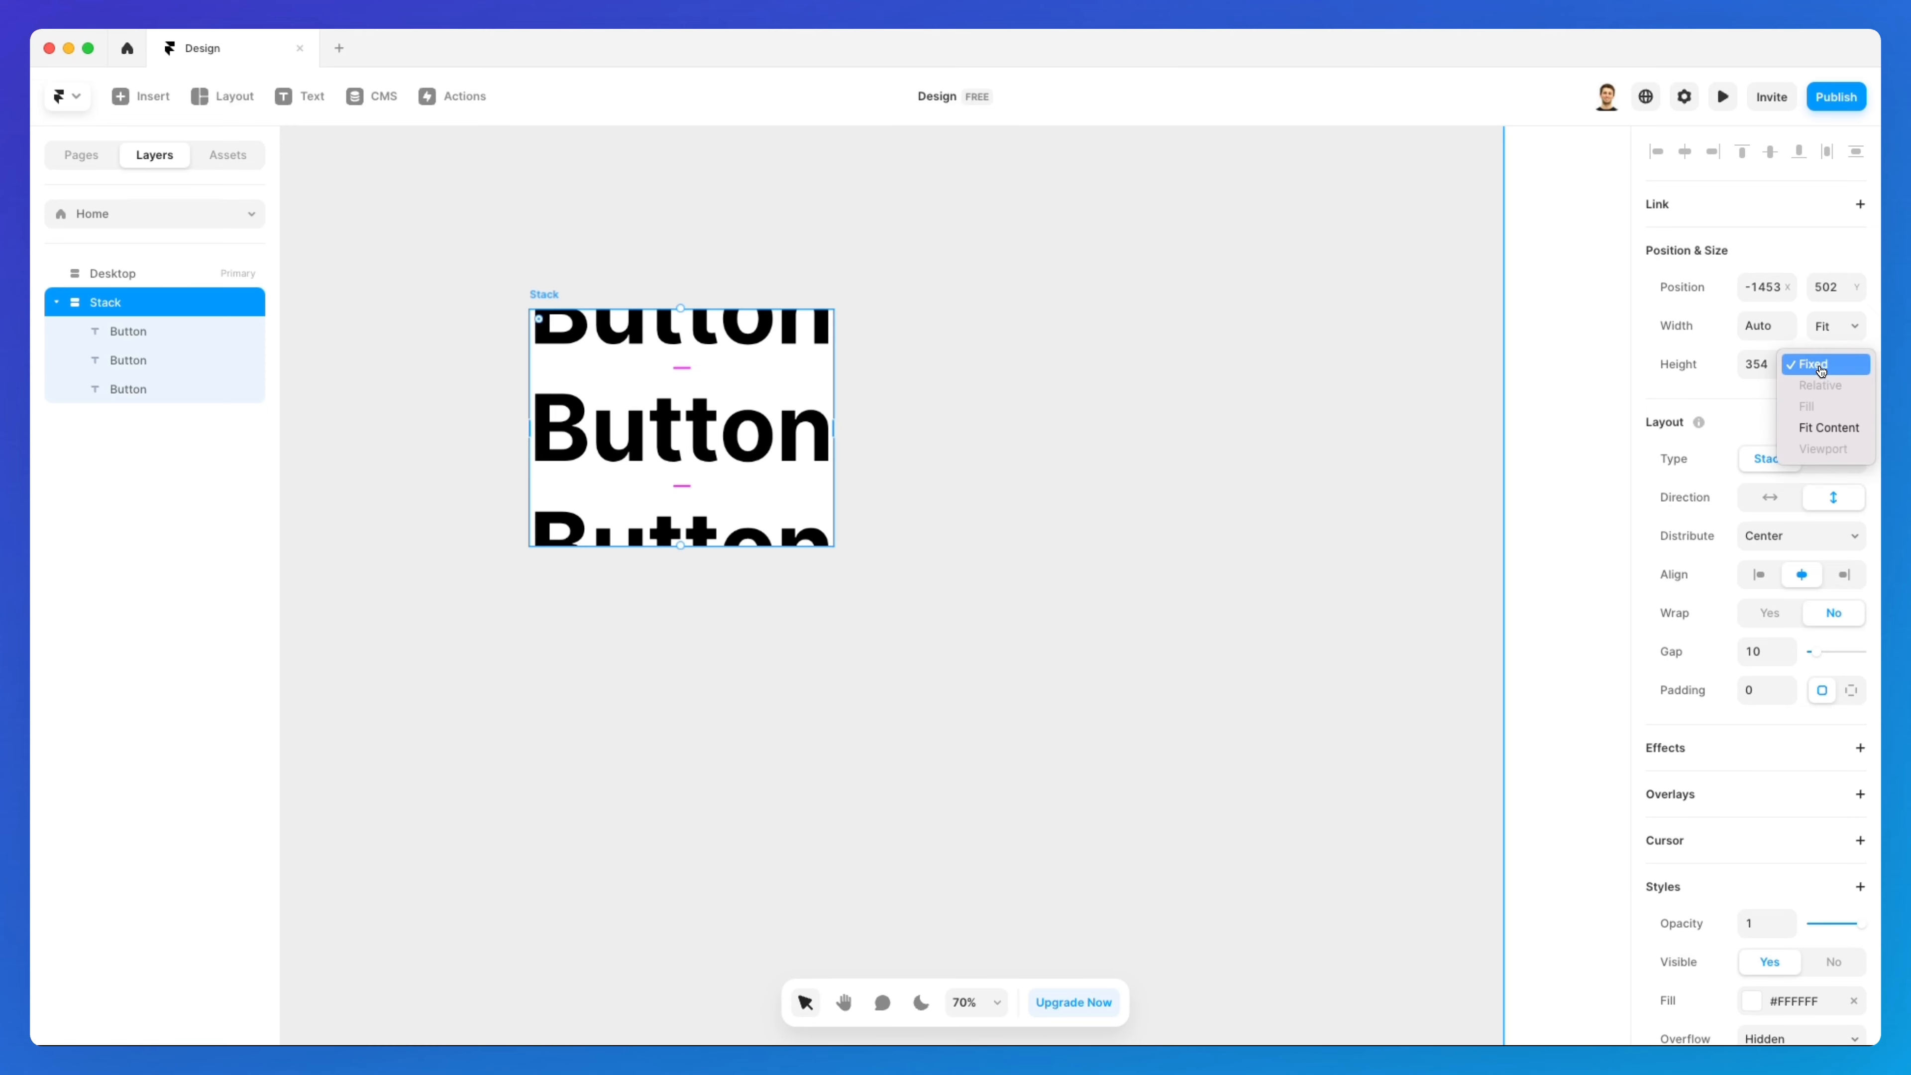
pyautogui.click(1824, 427)
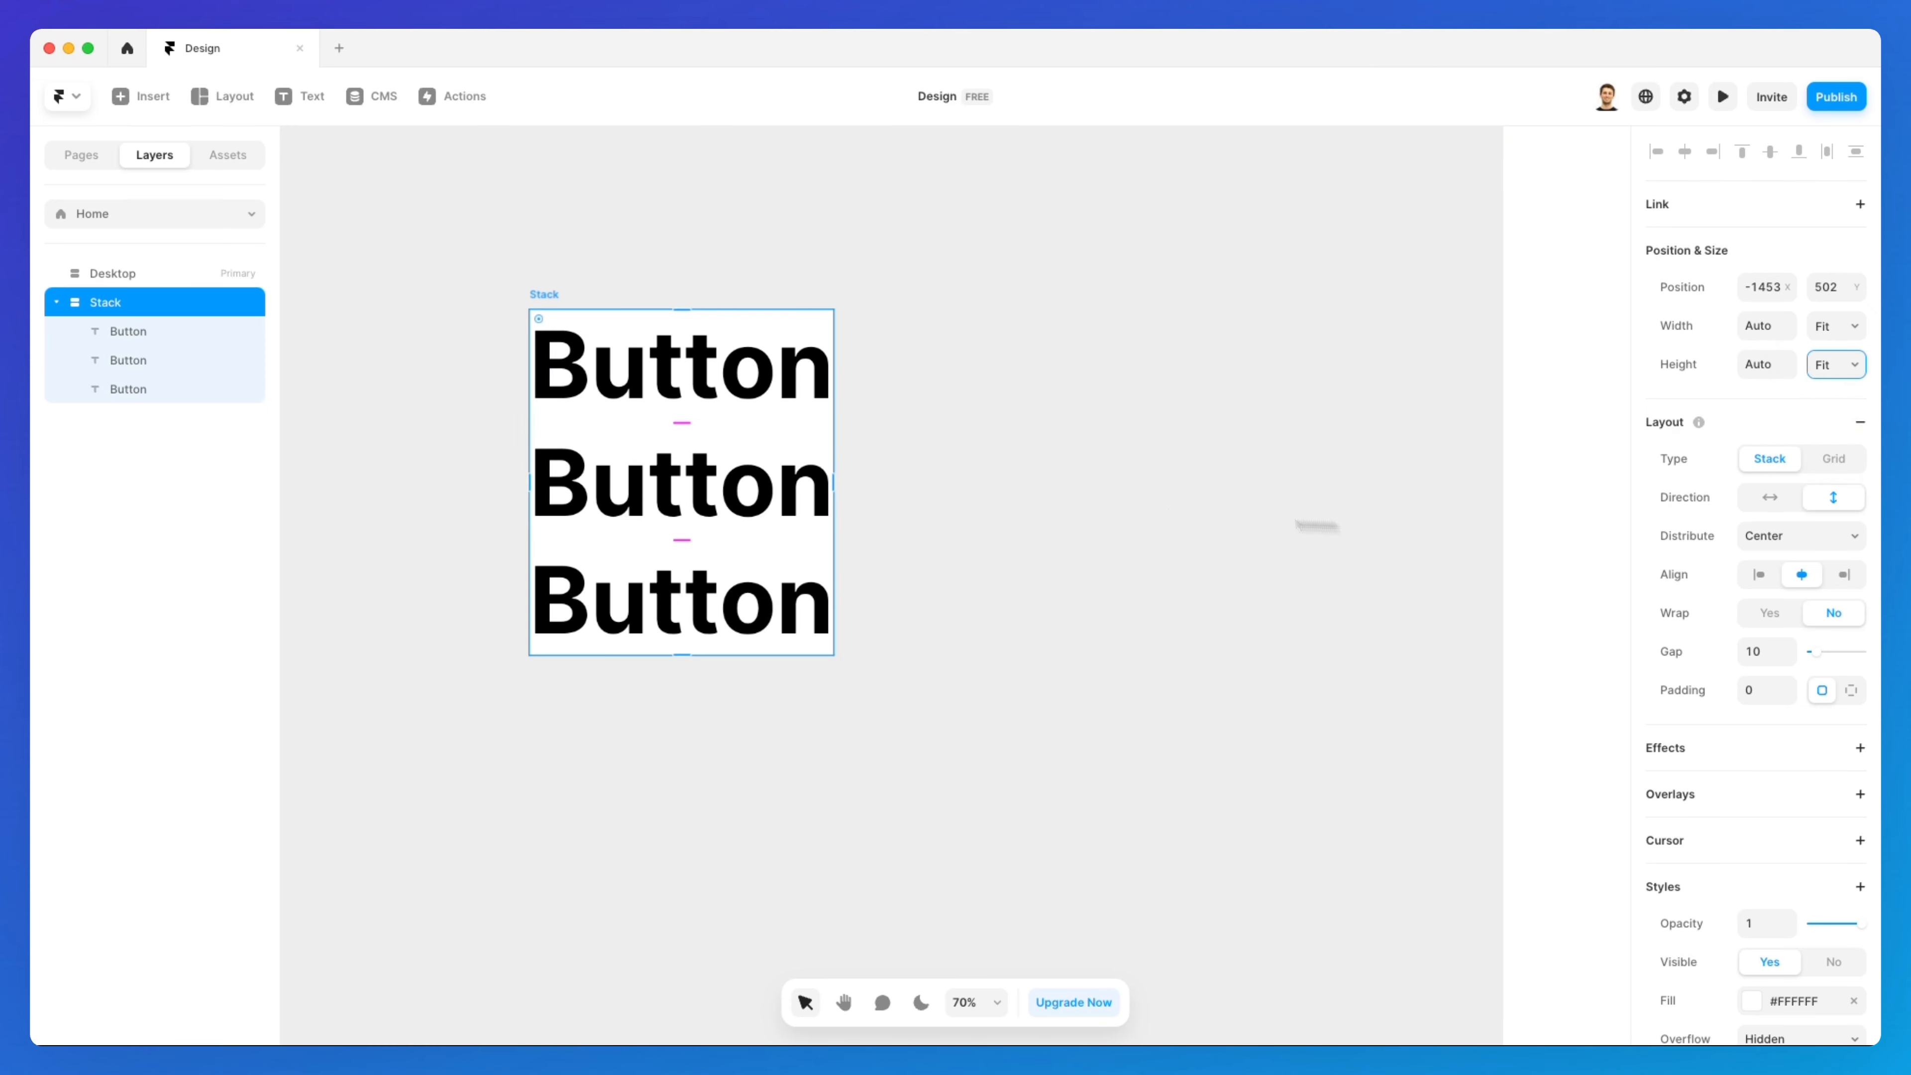
# Toggle the stack's direction between horizontal and vertical to compare both arrangements, ending on vertical
pyautogui.click(1782, 503)
pyautogui.click(1841, 502)
pyautogui.click(1768, 511)
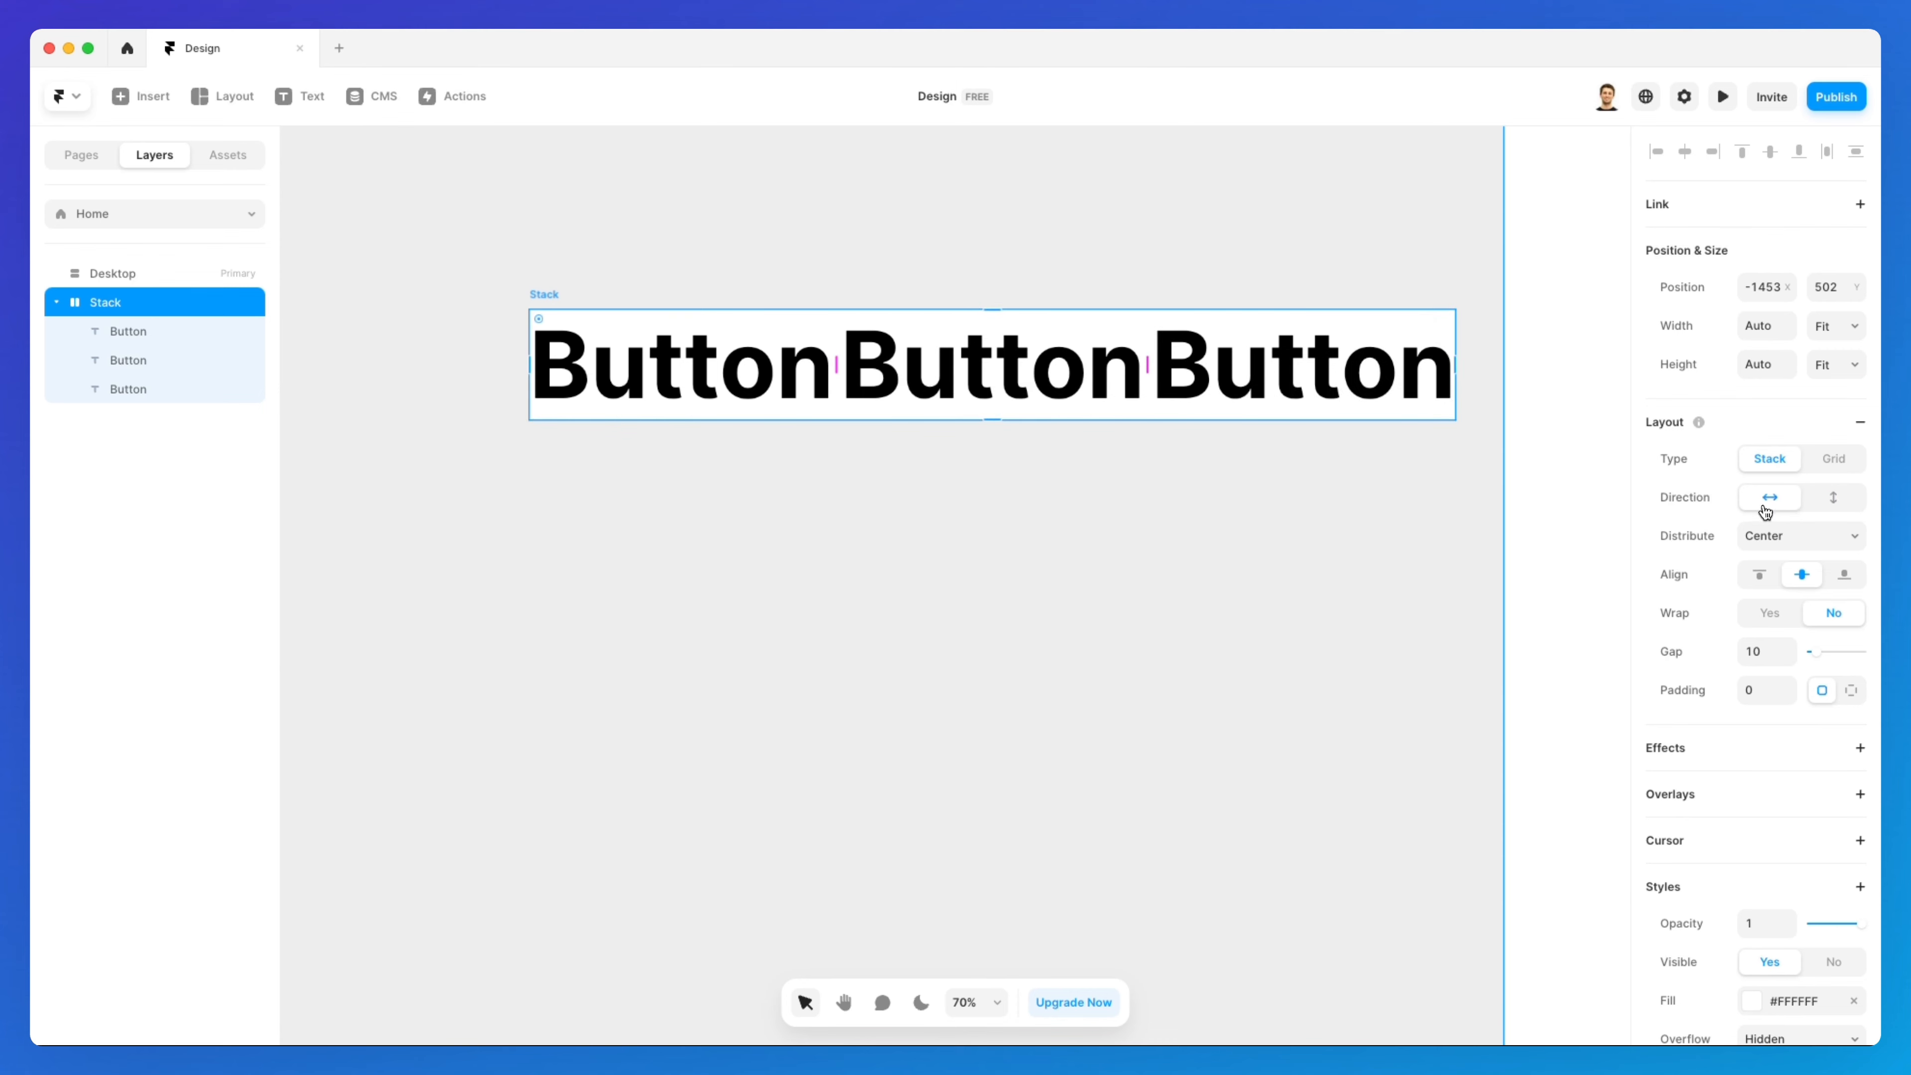
pyautogui.click(1820, 502)
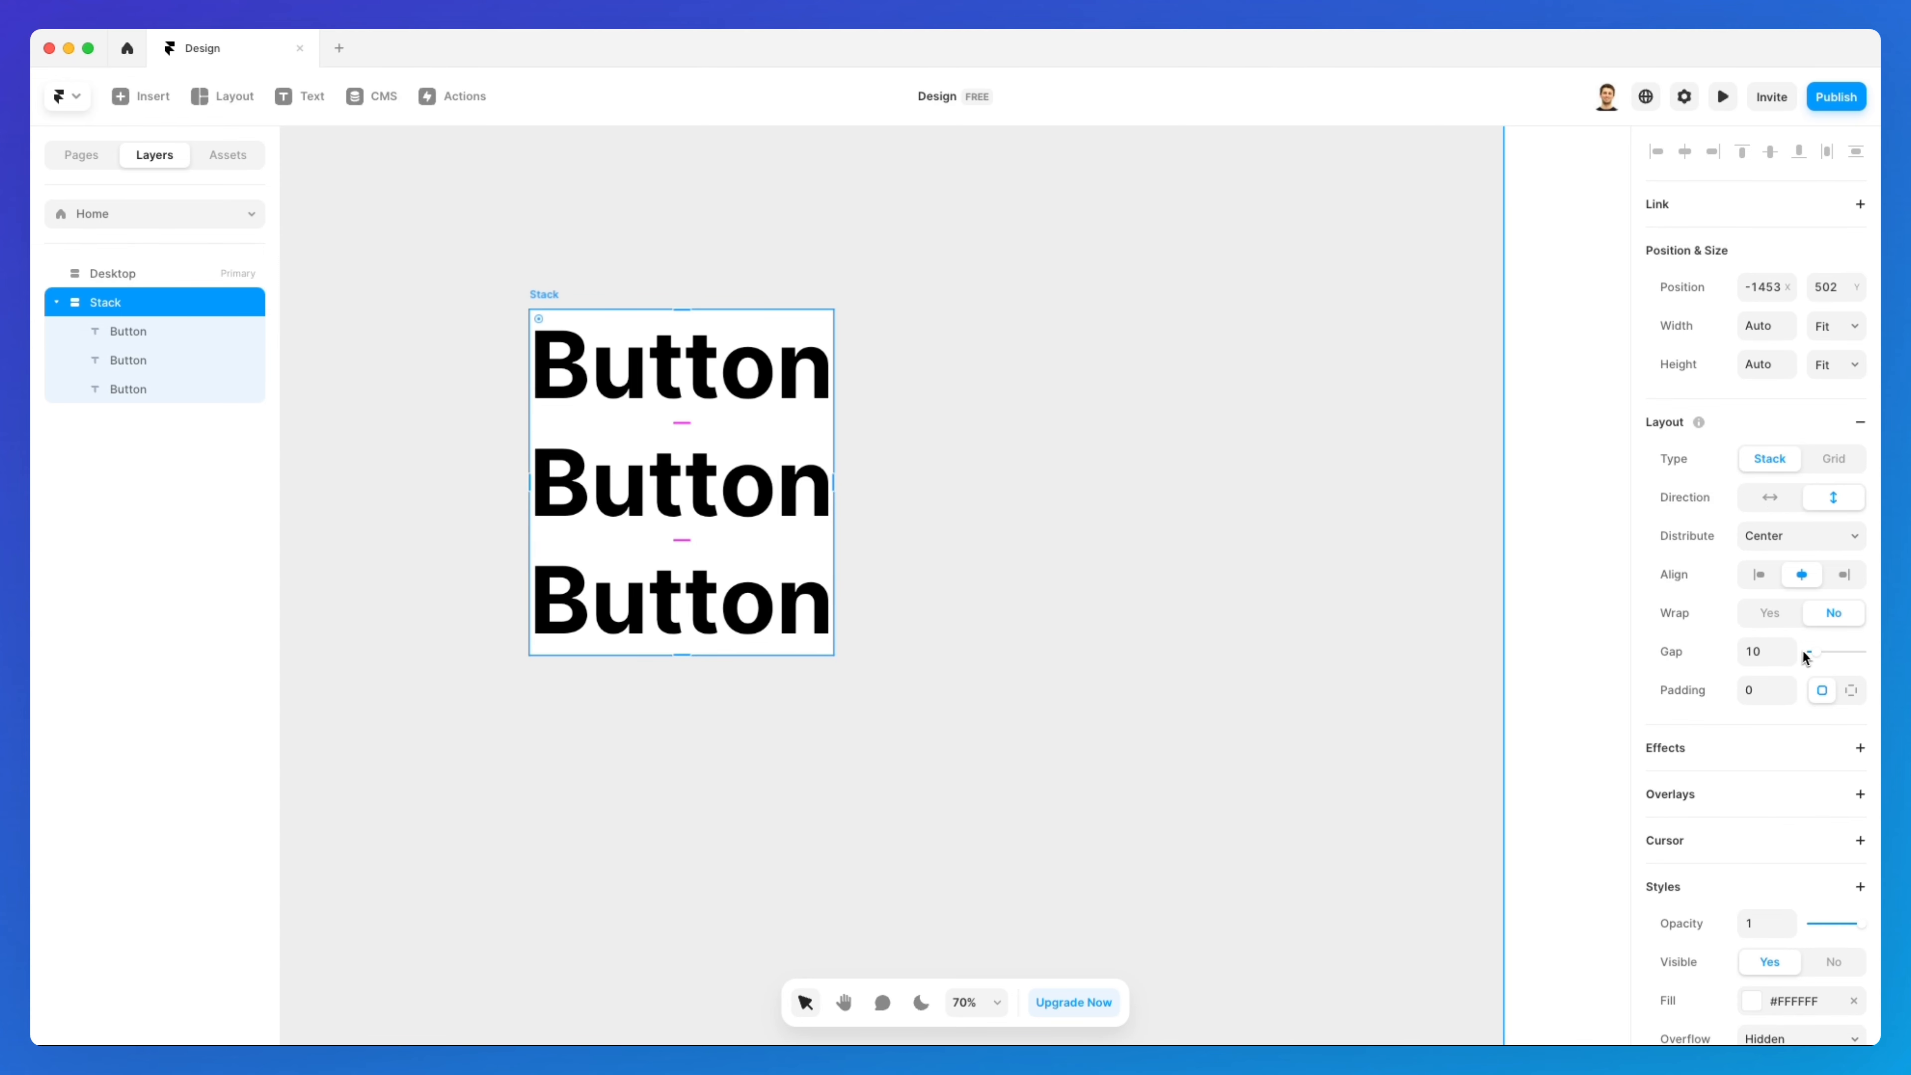
# Set the gap between the stack's items to 200
pyautogui.moveTo(1816, 657); pyautogui.dragTo(1866, 654)
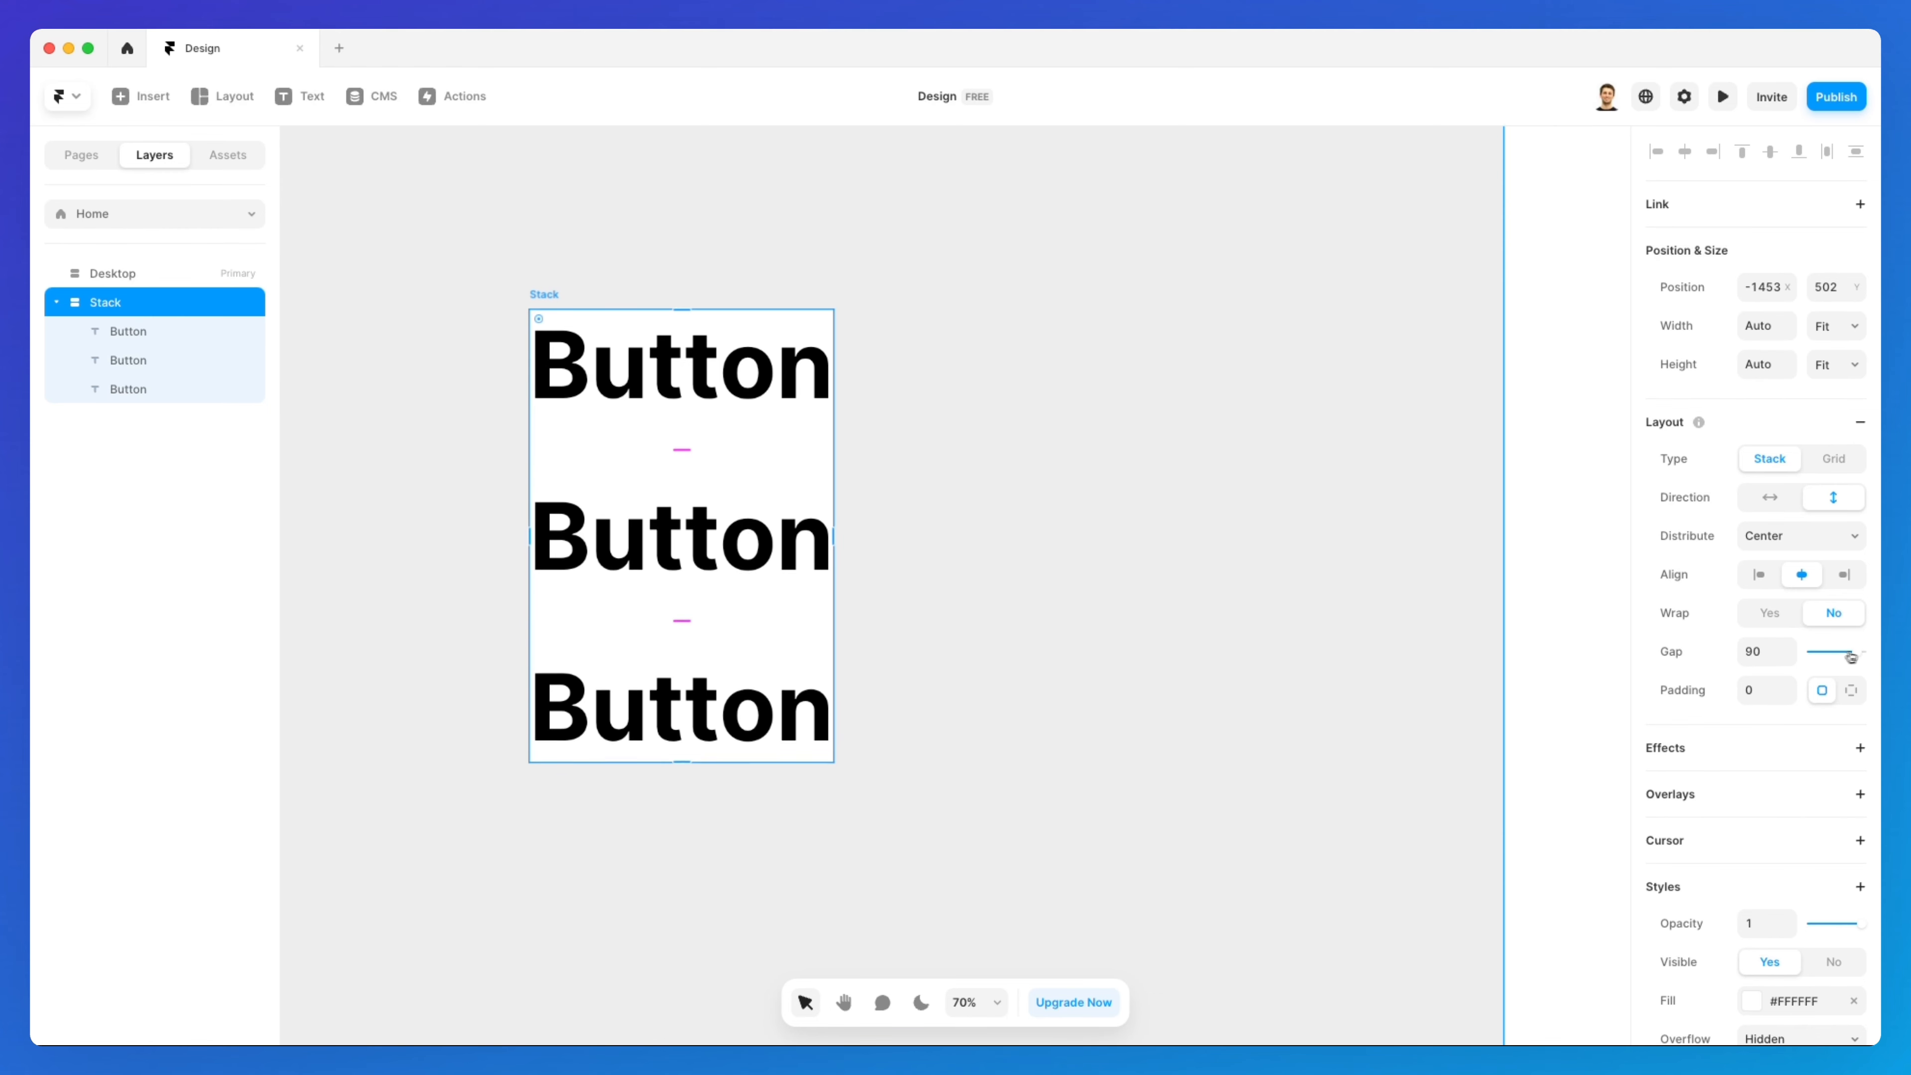
pyautogui.click(1745, 650)
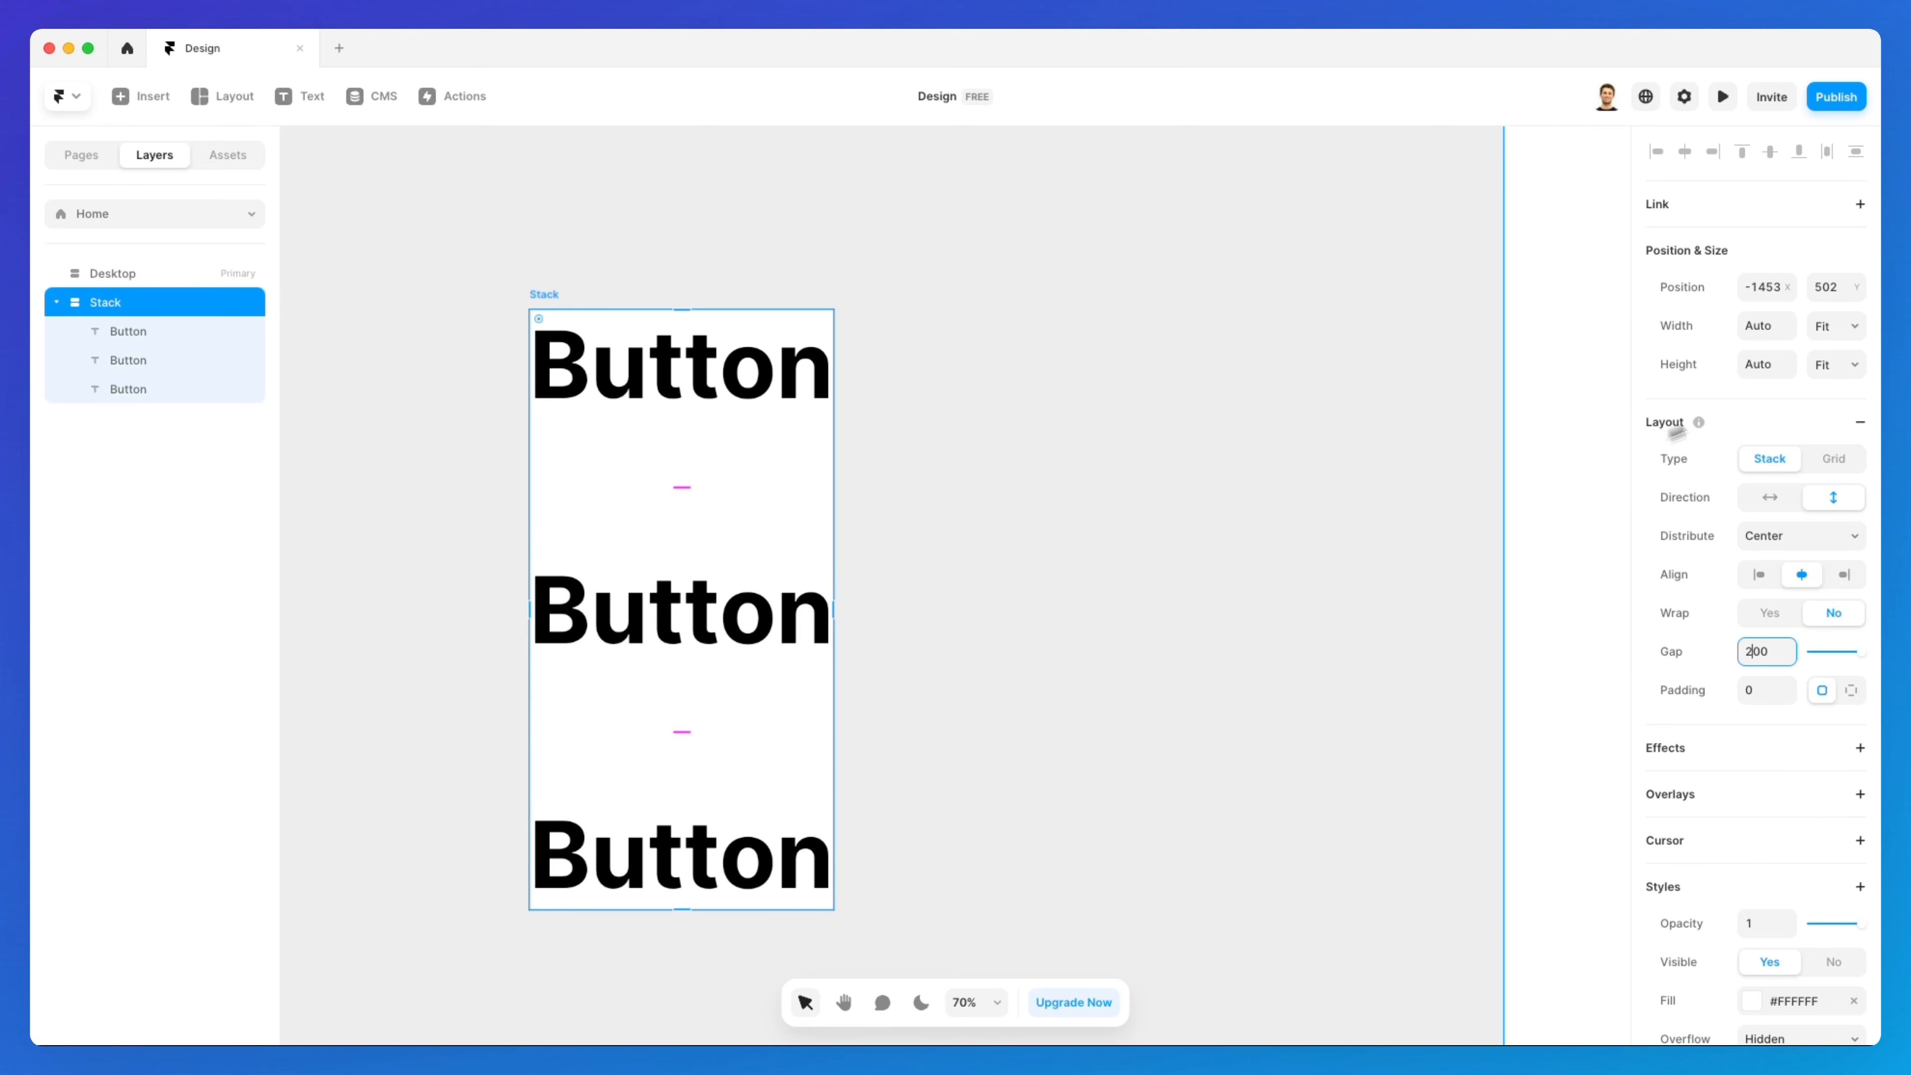
# Change both the width and height sizing of the stack to Fixed
pyautogui.click(1845, 328)
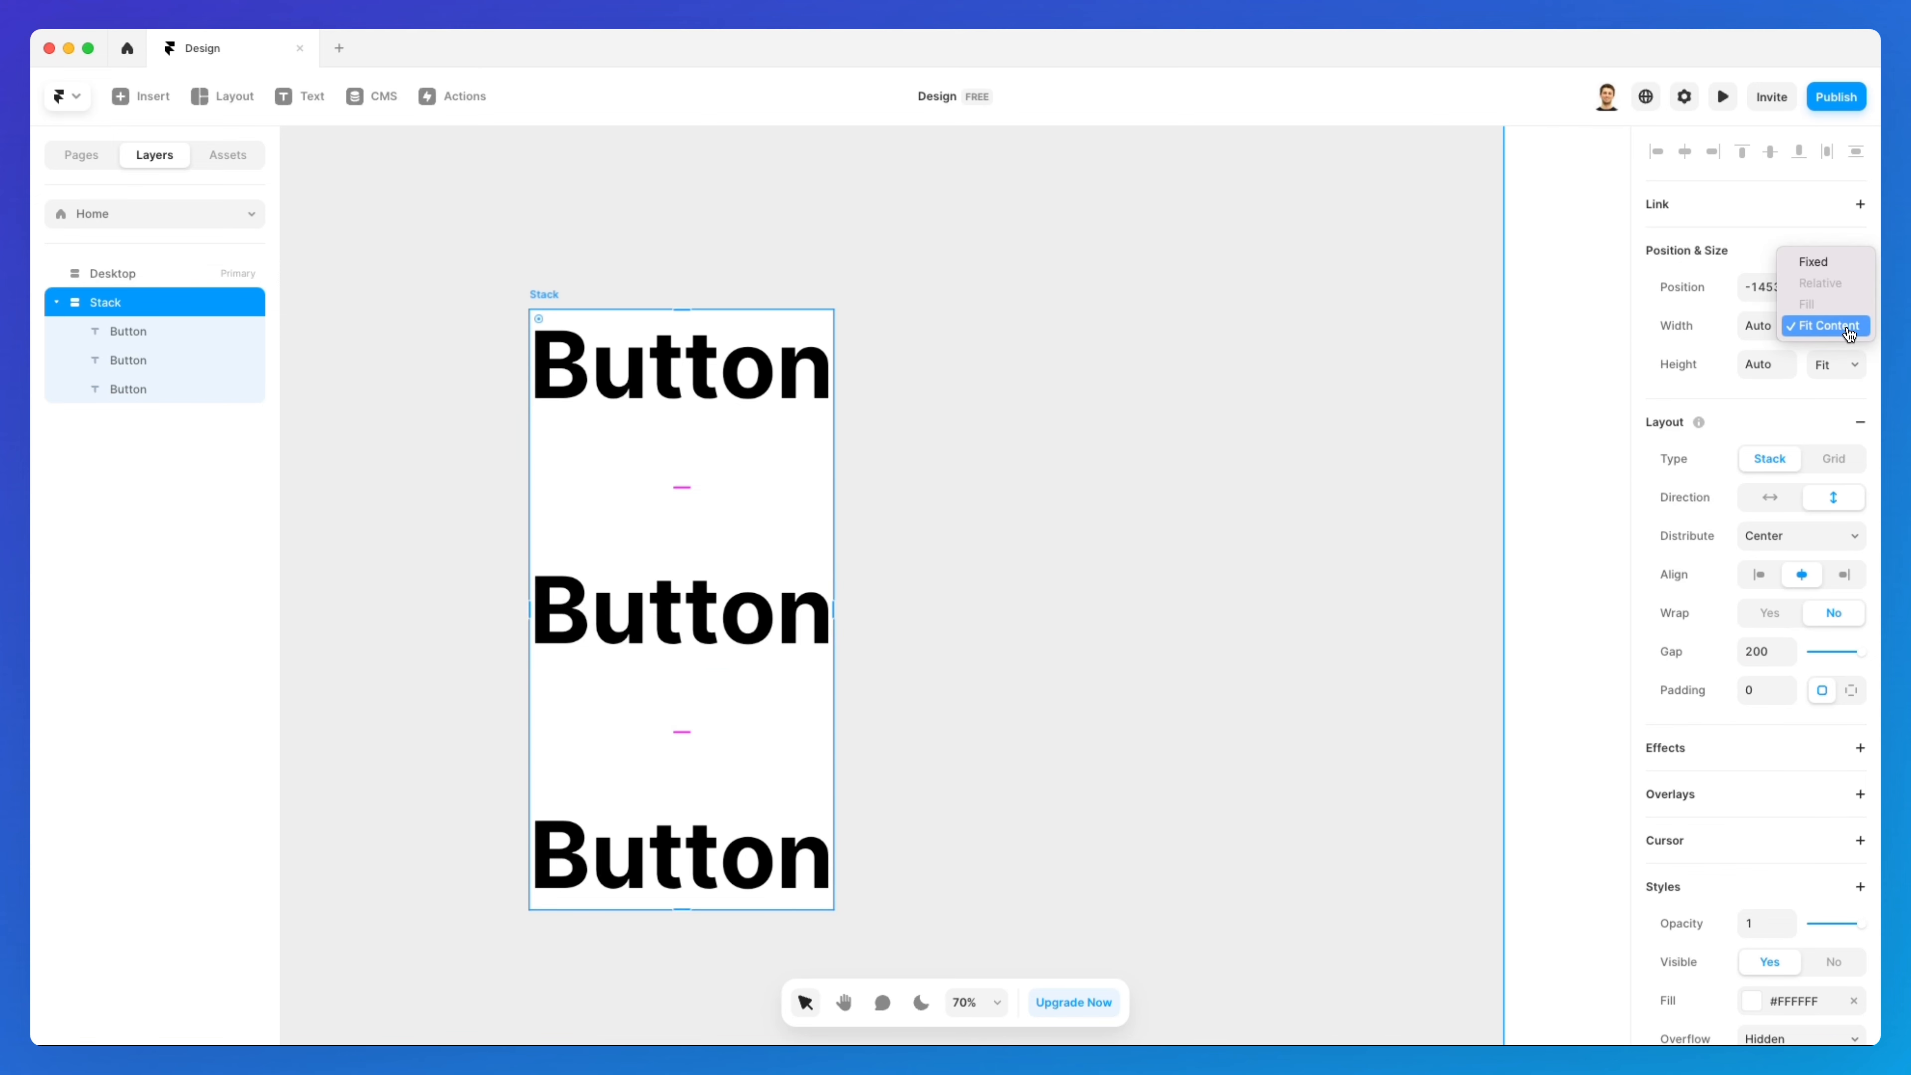
pyautogui.click(1831, 264)
pyautogui.click(1836, 364)
pyautogui.click(1826, 305)
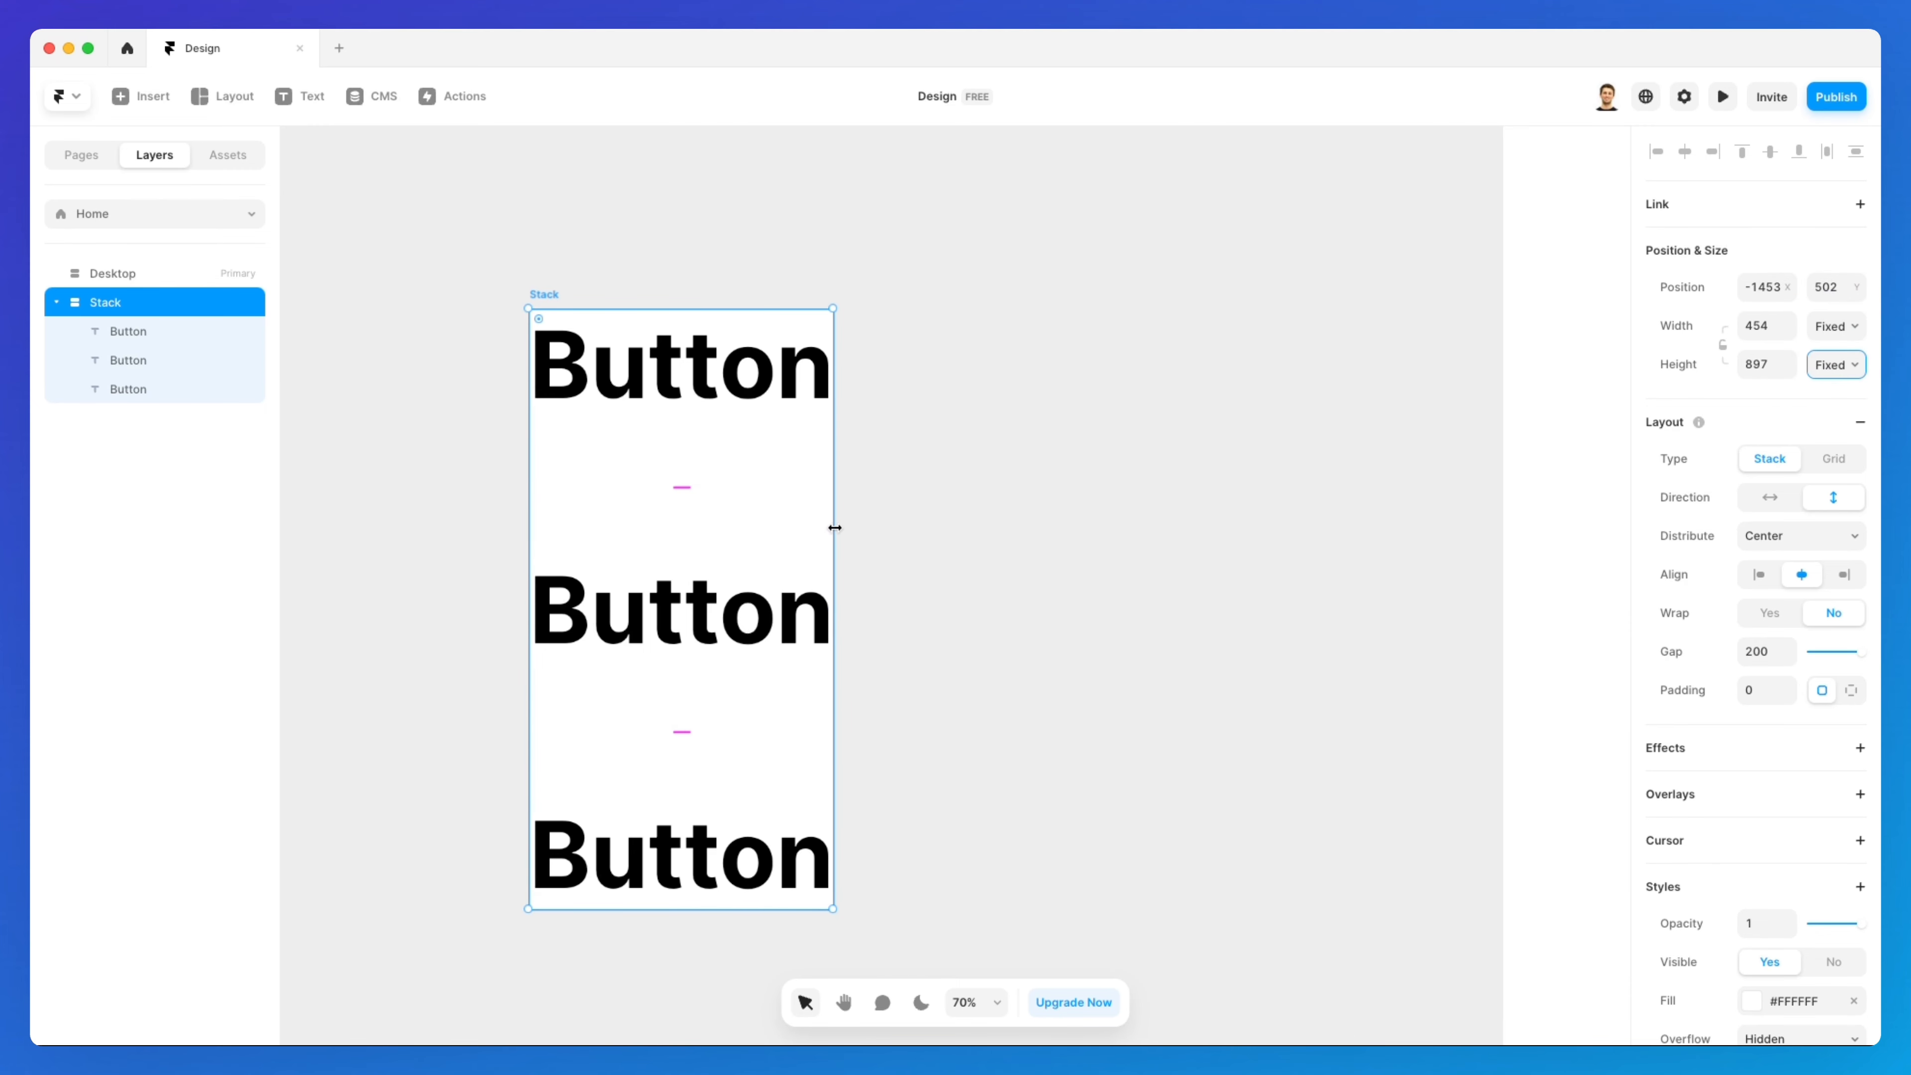
# Enlarge the stack around its content to about 1592 wide and 1571 high
pyautogui.moveTo(835, 528); pyautogui.dragTo(1050, 524)
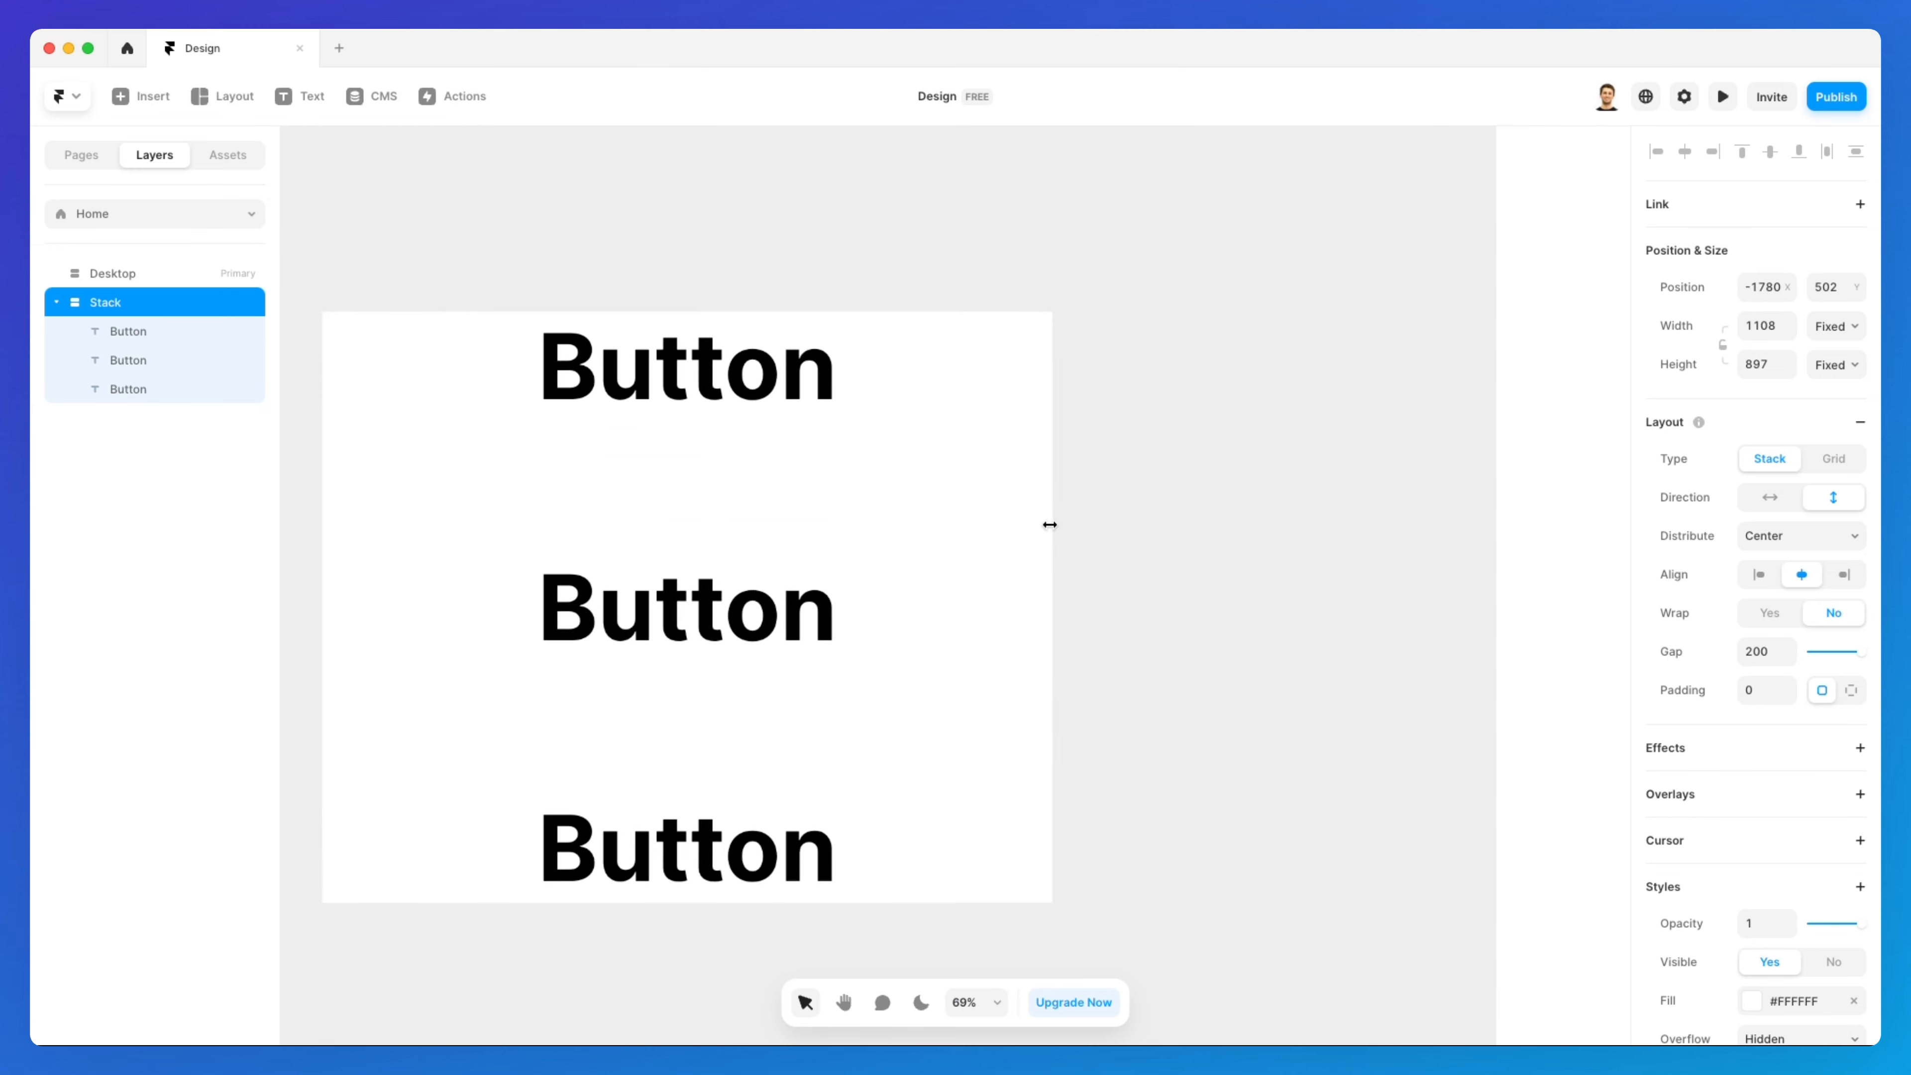
pyautogui.scroll(-2, 1049, 525)
pyautogui.moveTo(887, 341); pyautogui.dragTo(917, 160)
pyautogui.moveTo(1049, 528); pyautogui.dragTo(1183, 526)
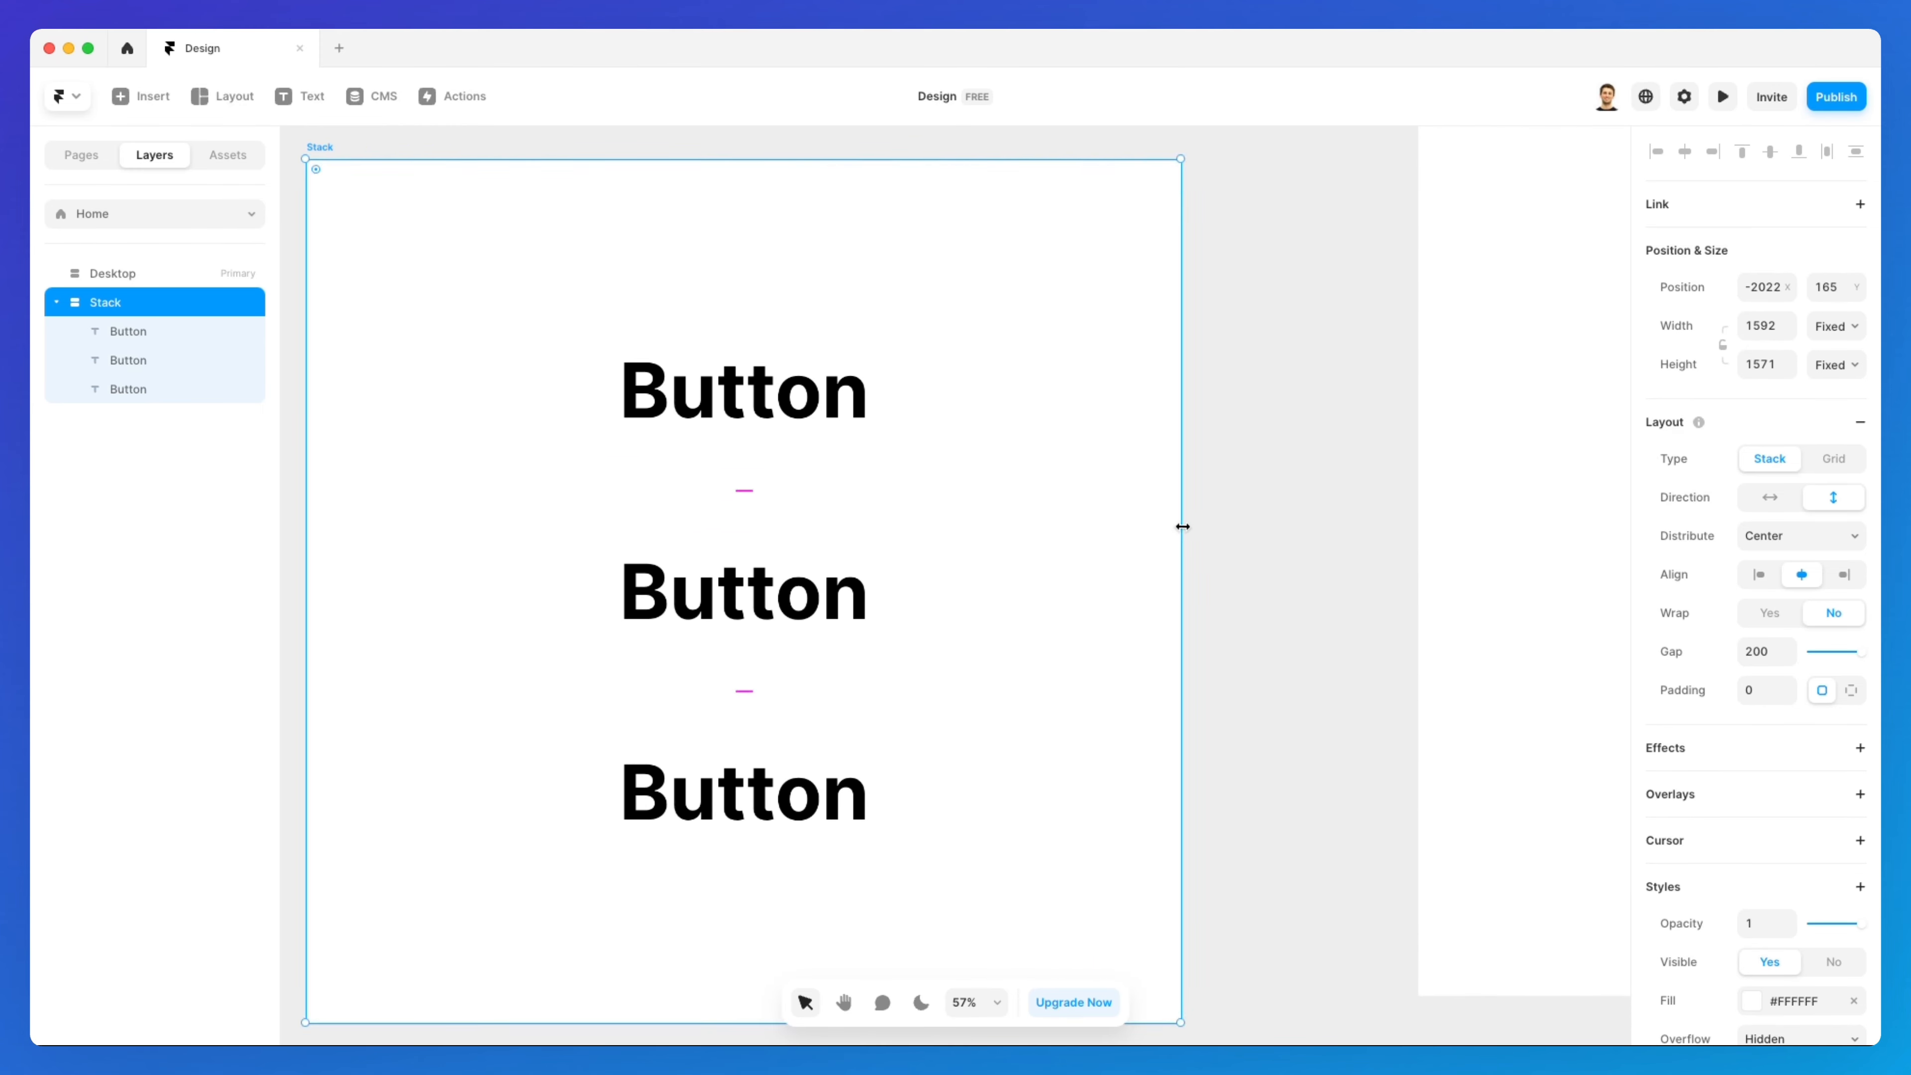
# Try the left, center and right alignments on the vertical stack, ending with right alignment
pyautogui.hscroll(-2, 1183, 526)
pyautogui.scroll(-1, 1183, 526)
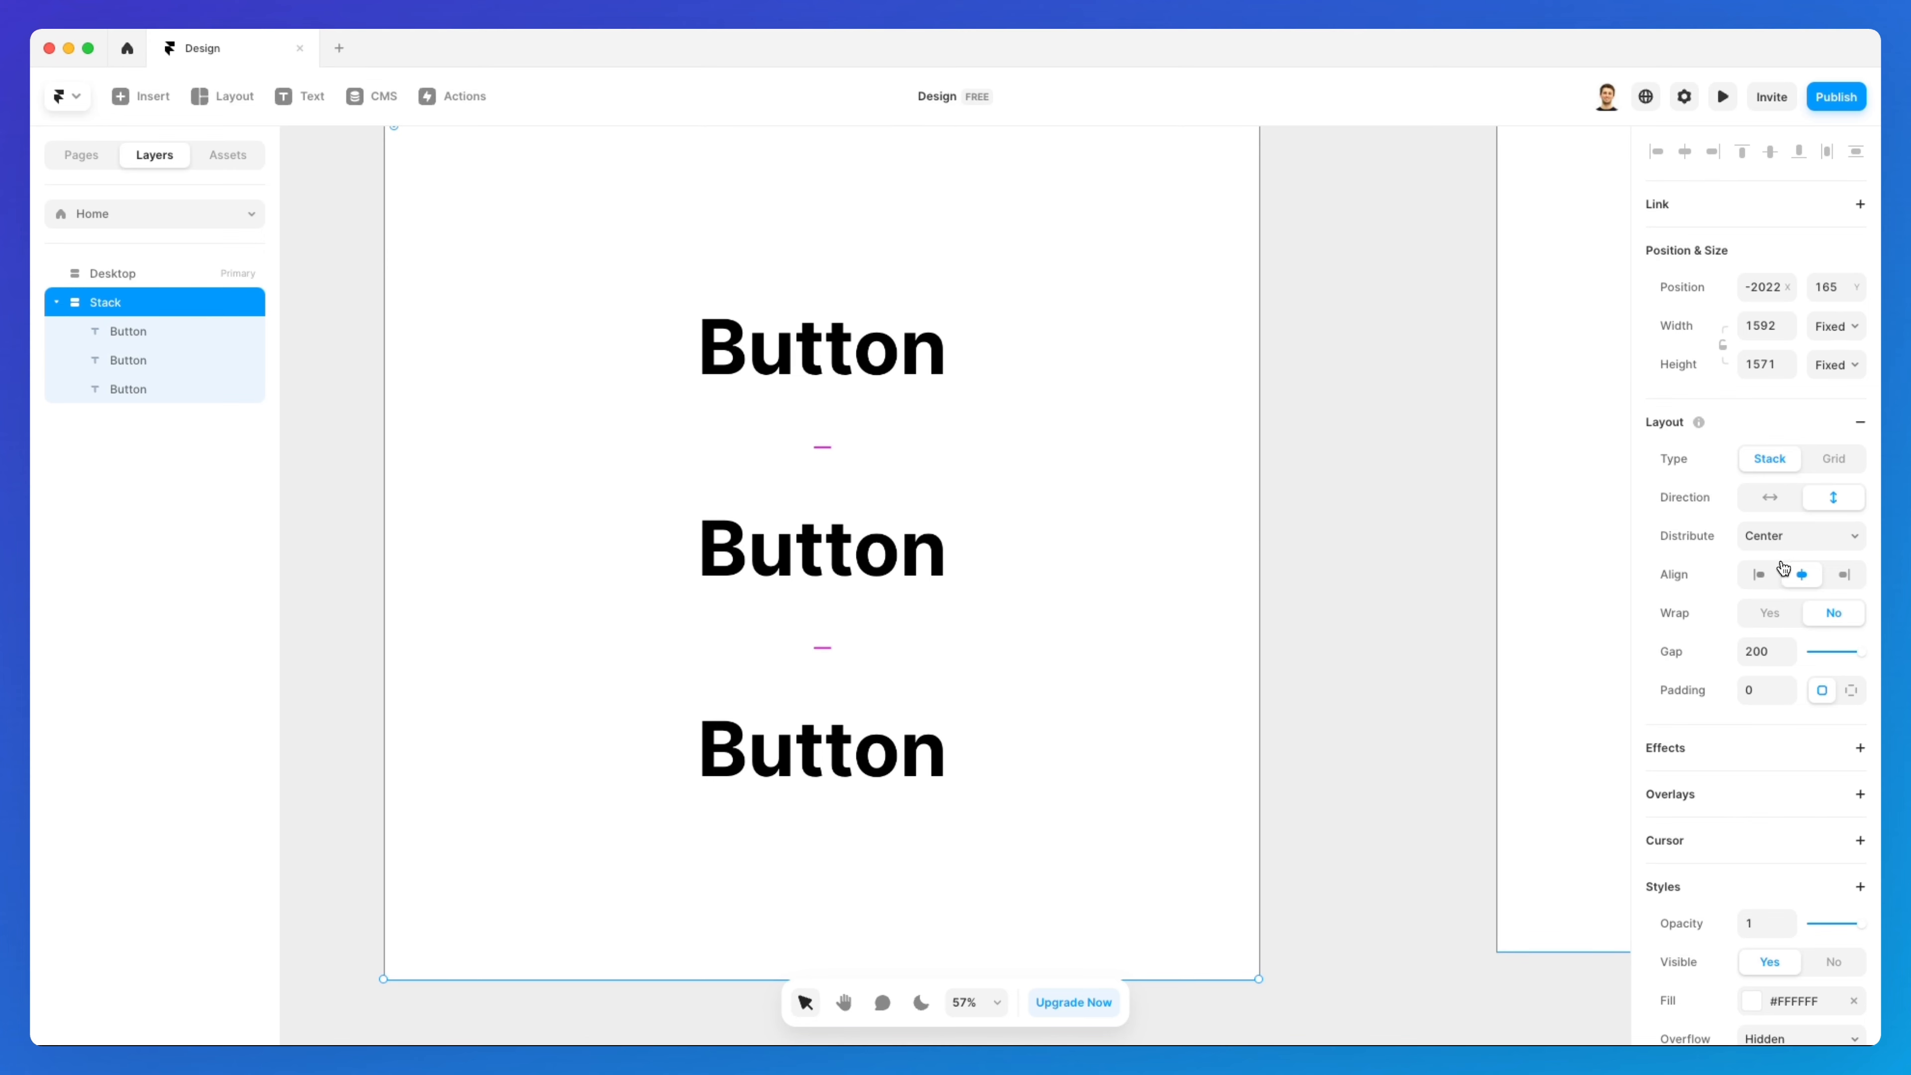
pyautogui.click(1761, 575)
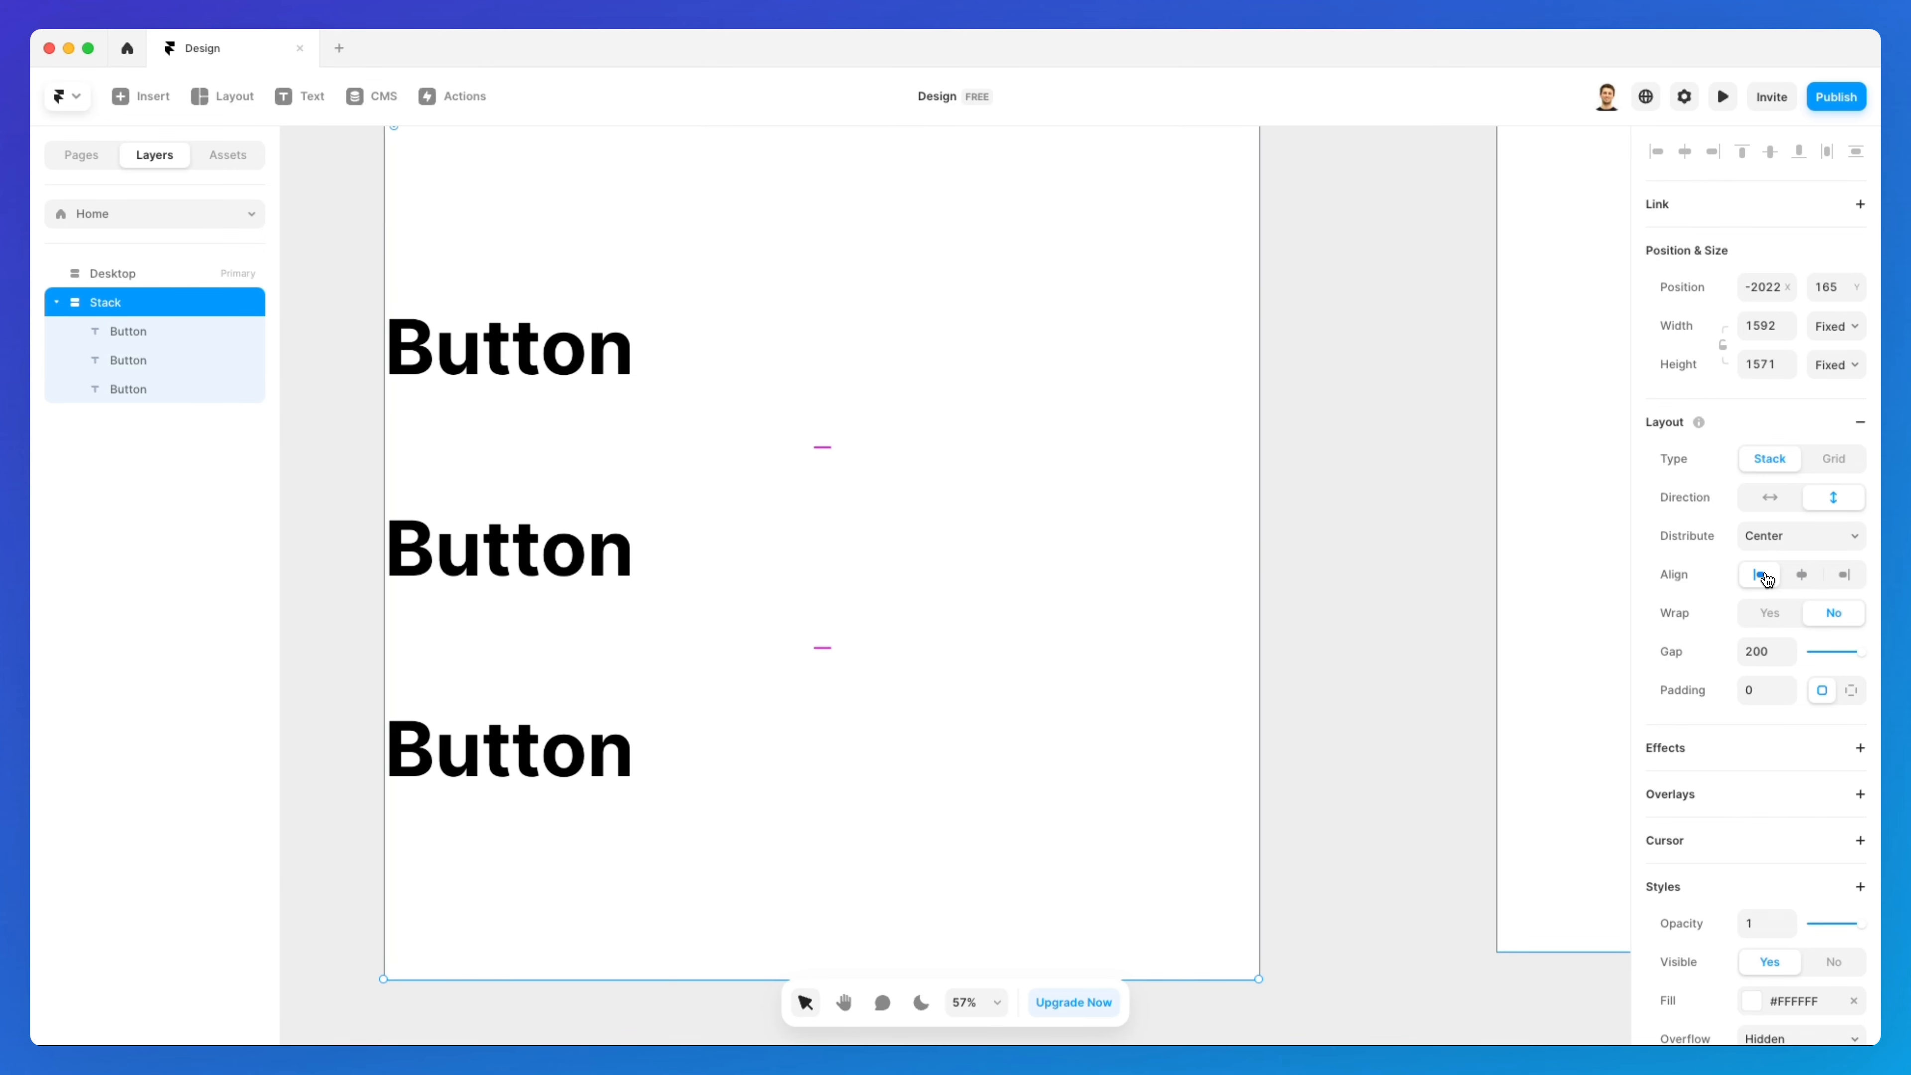
pyautogui.click(1845, 577)
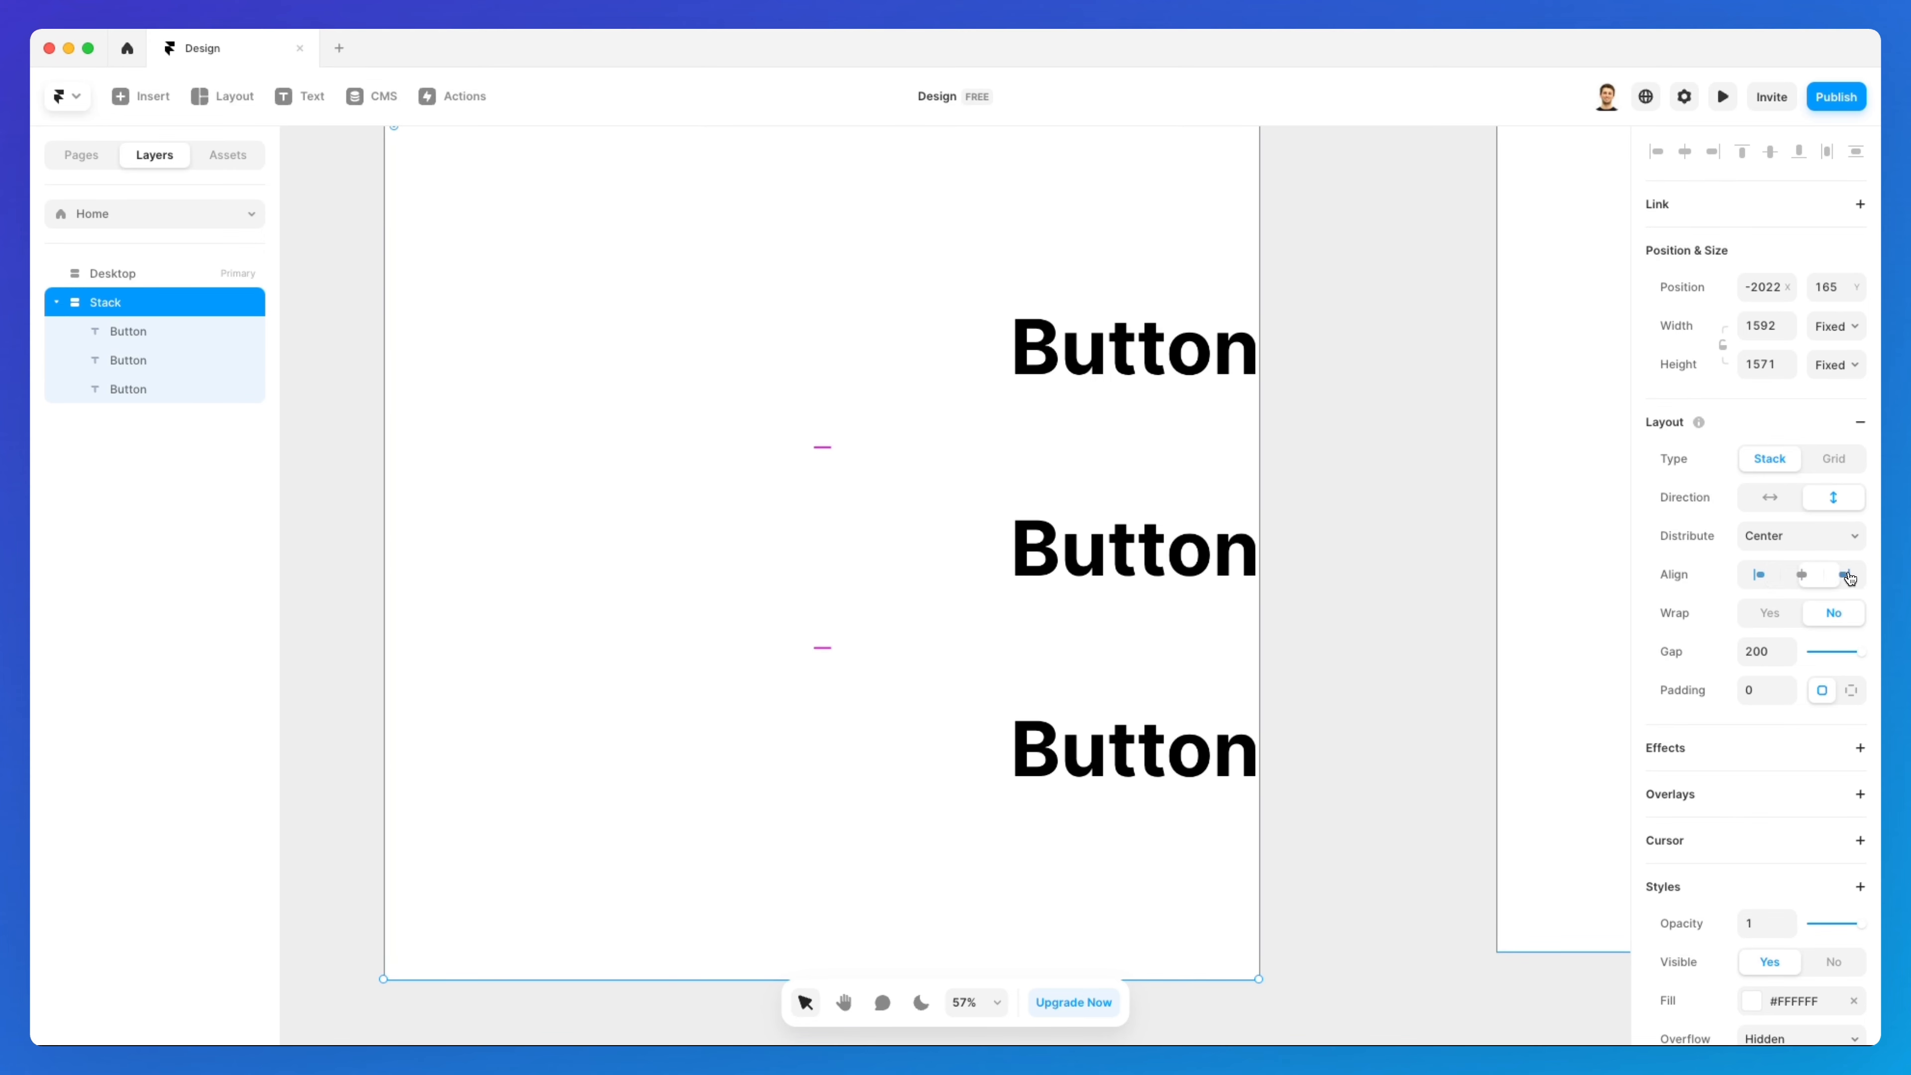
pyautogui.click(1805, 576)
pyautogui.click(1765, 576)
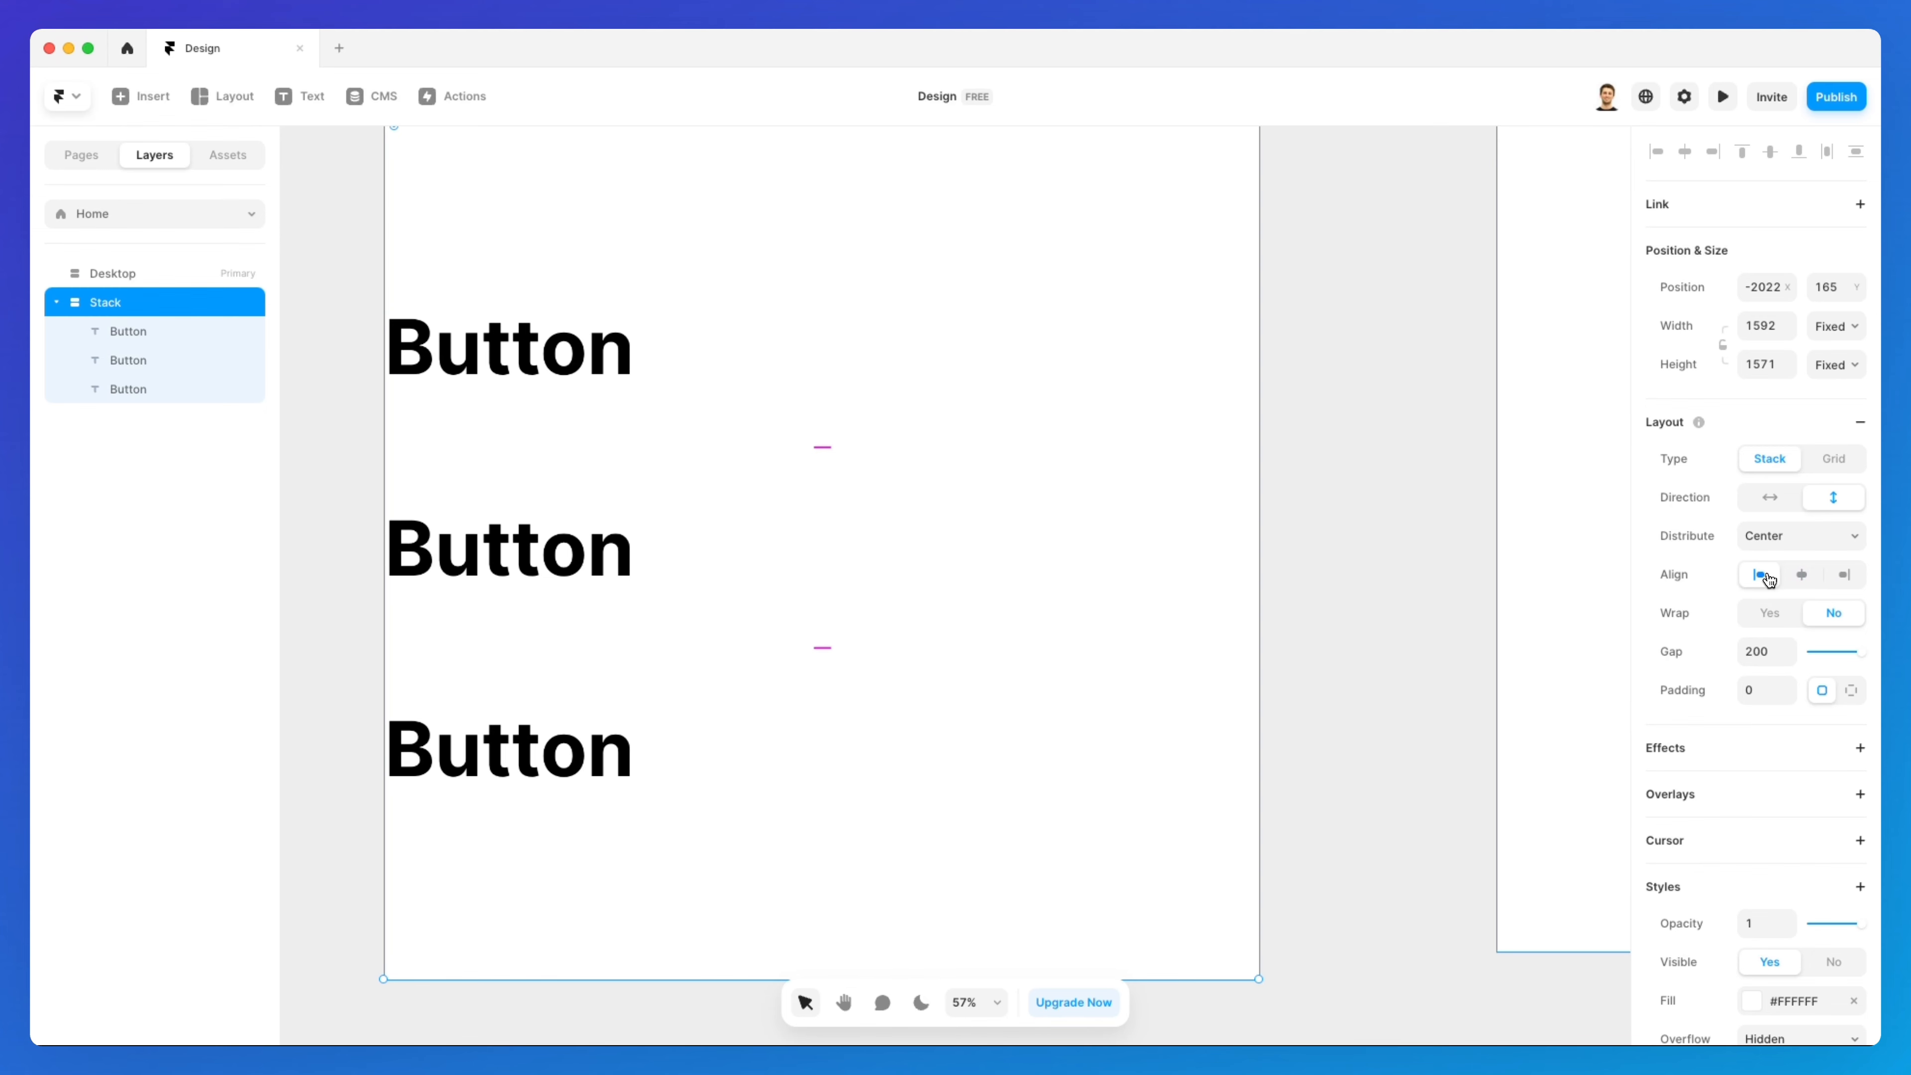
pyautogui.click(1804, 576)
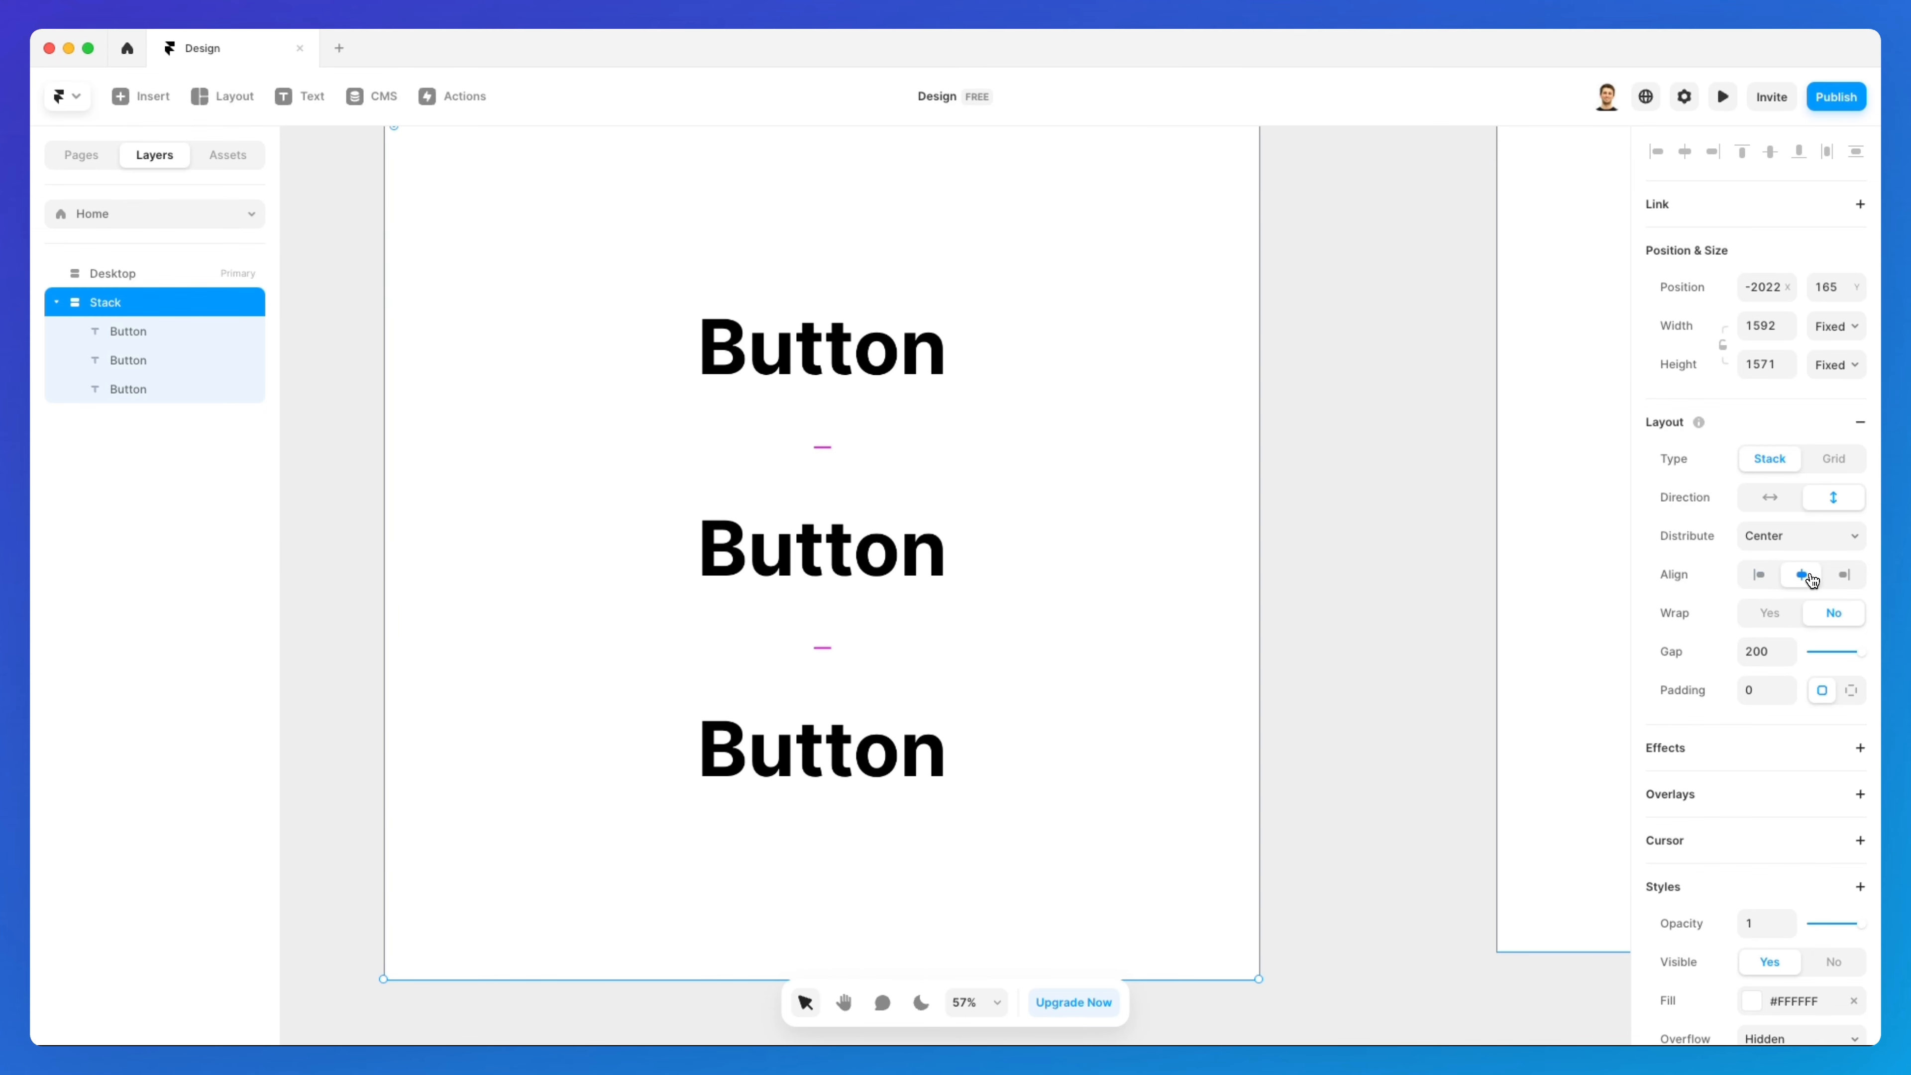
pyautogui.click(1847, 577)
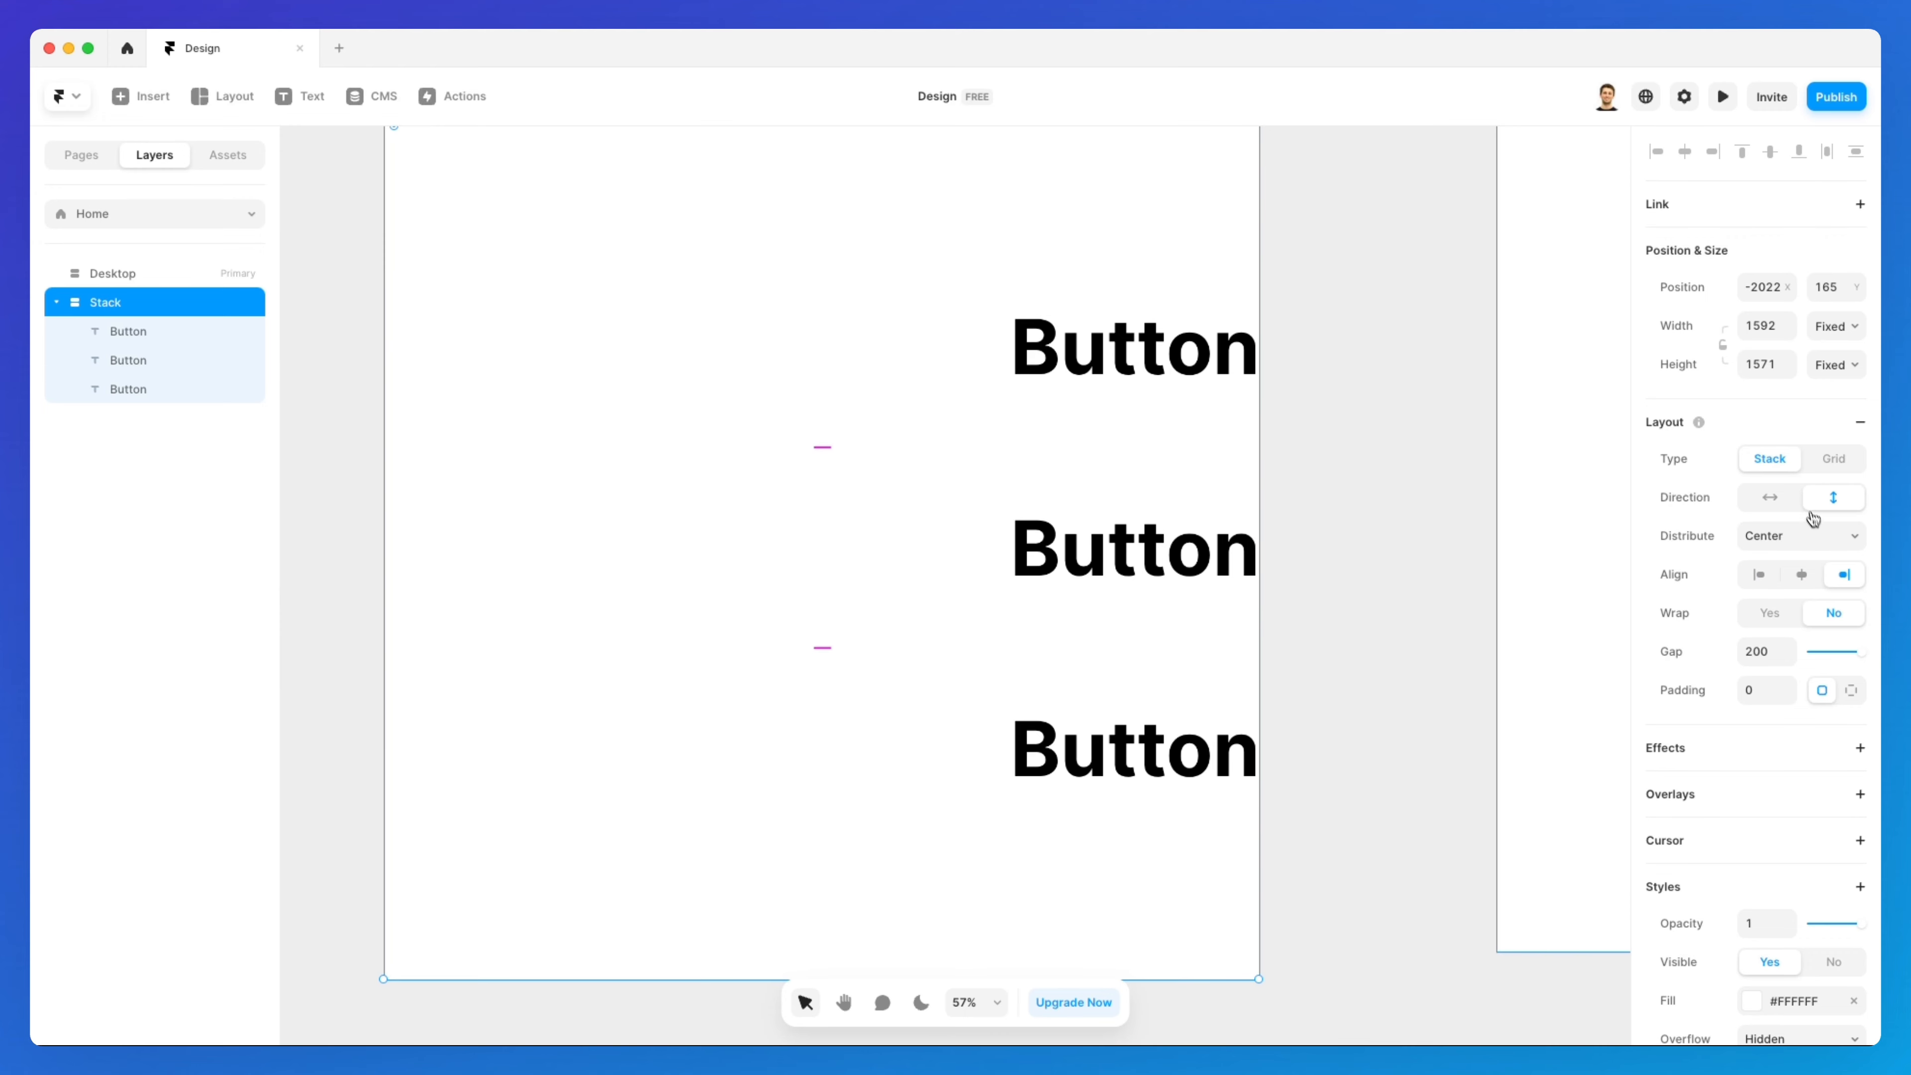
# Set the stack's direction to horizontal and align its items to the vertical center
pyautogui.click(1774, 499)
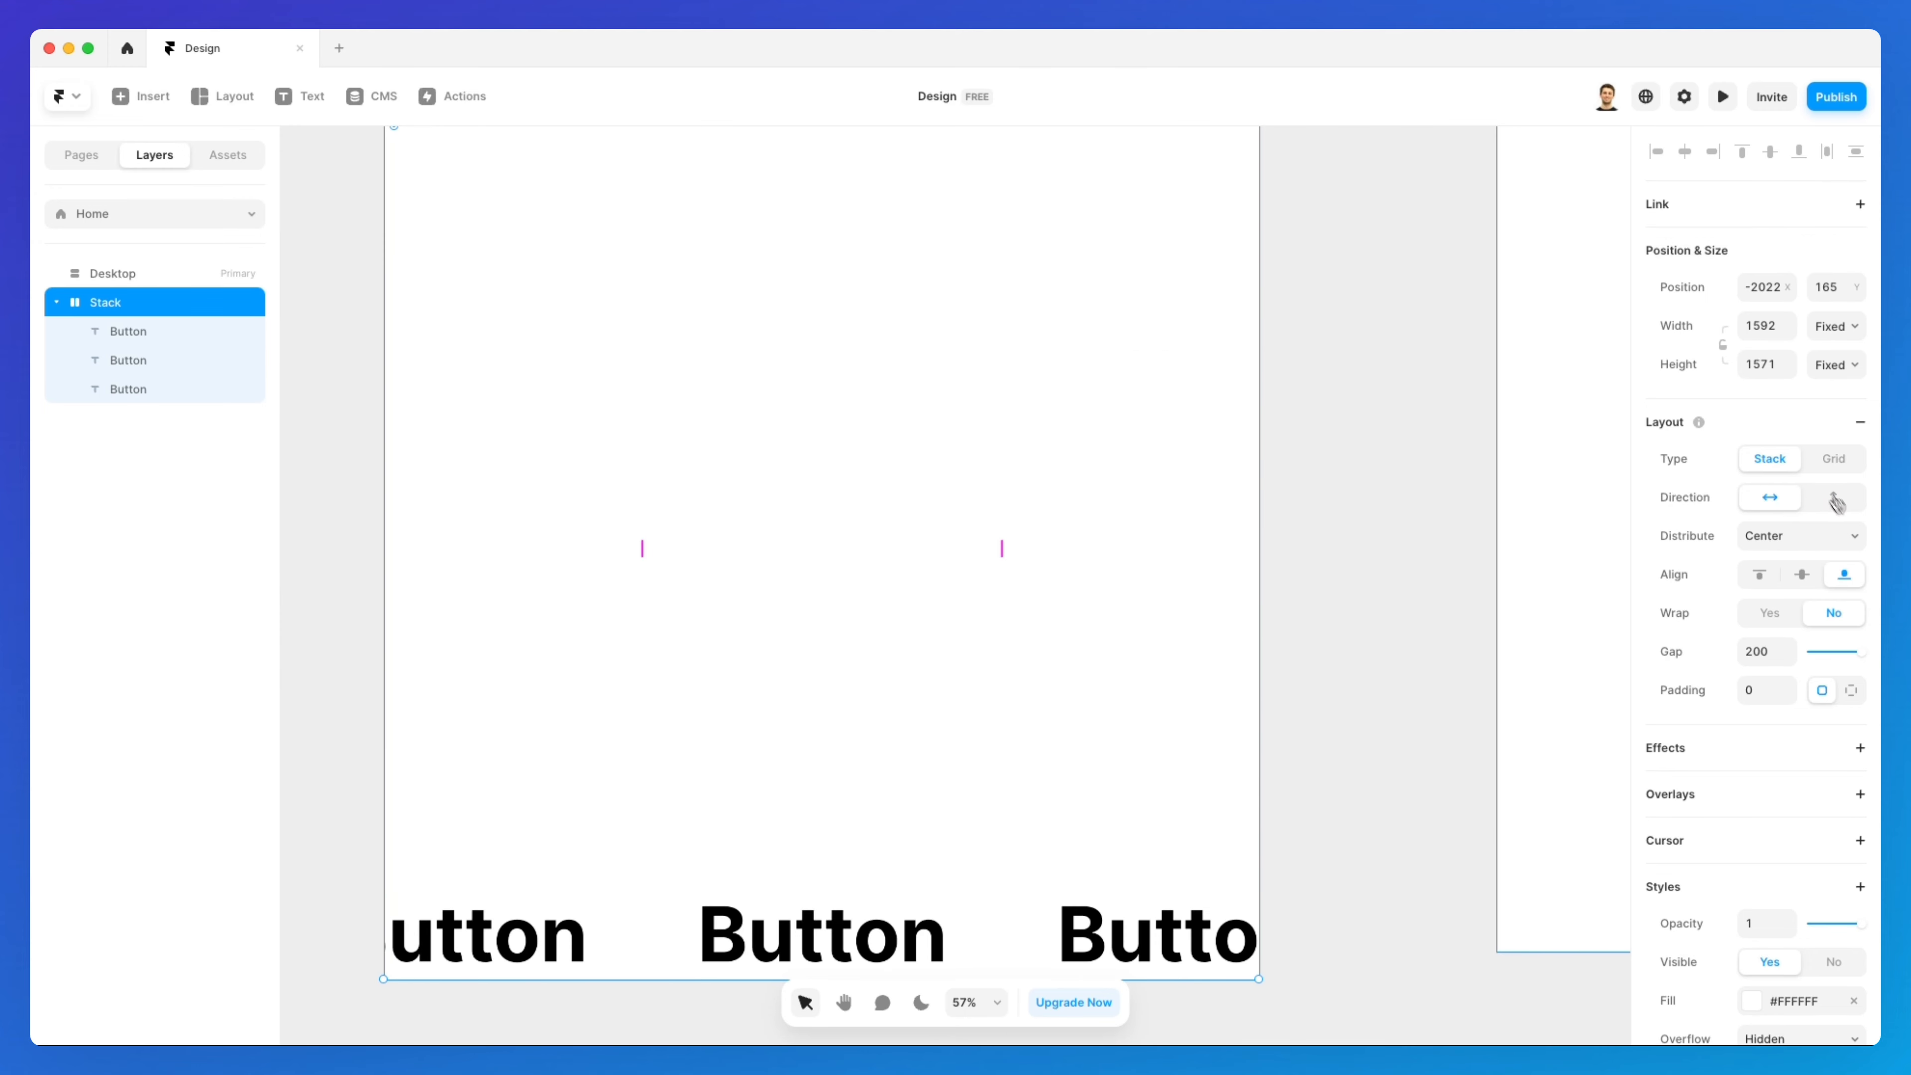
pyautogui.click(1770, 577)
pyautogui.click(1802, 575)
# Widen the stack to about 2116 so all three Button texts fit inside
pyautogui.scroll(1, 1220, 575)
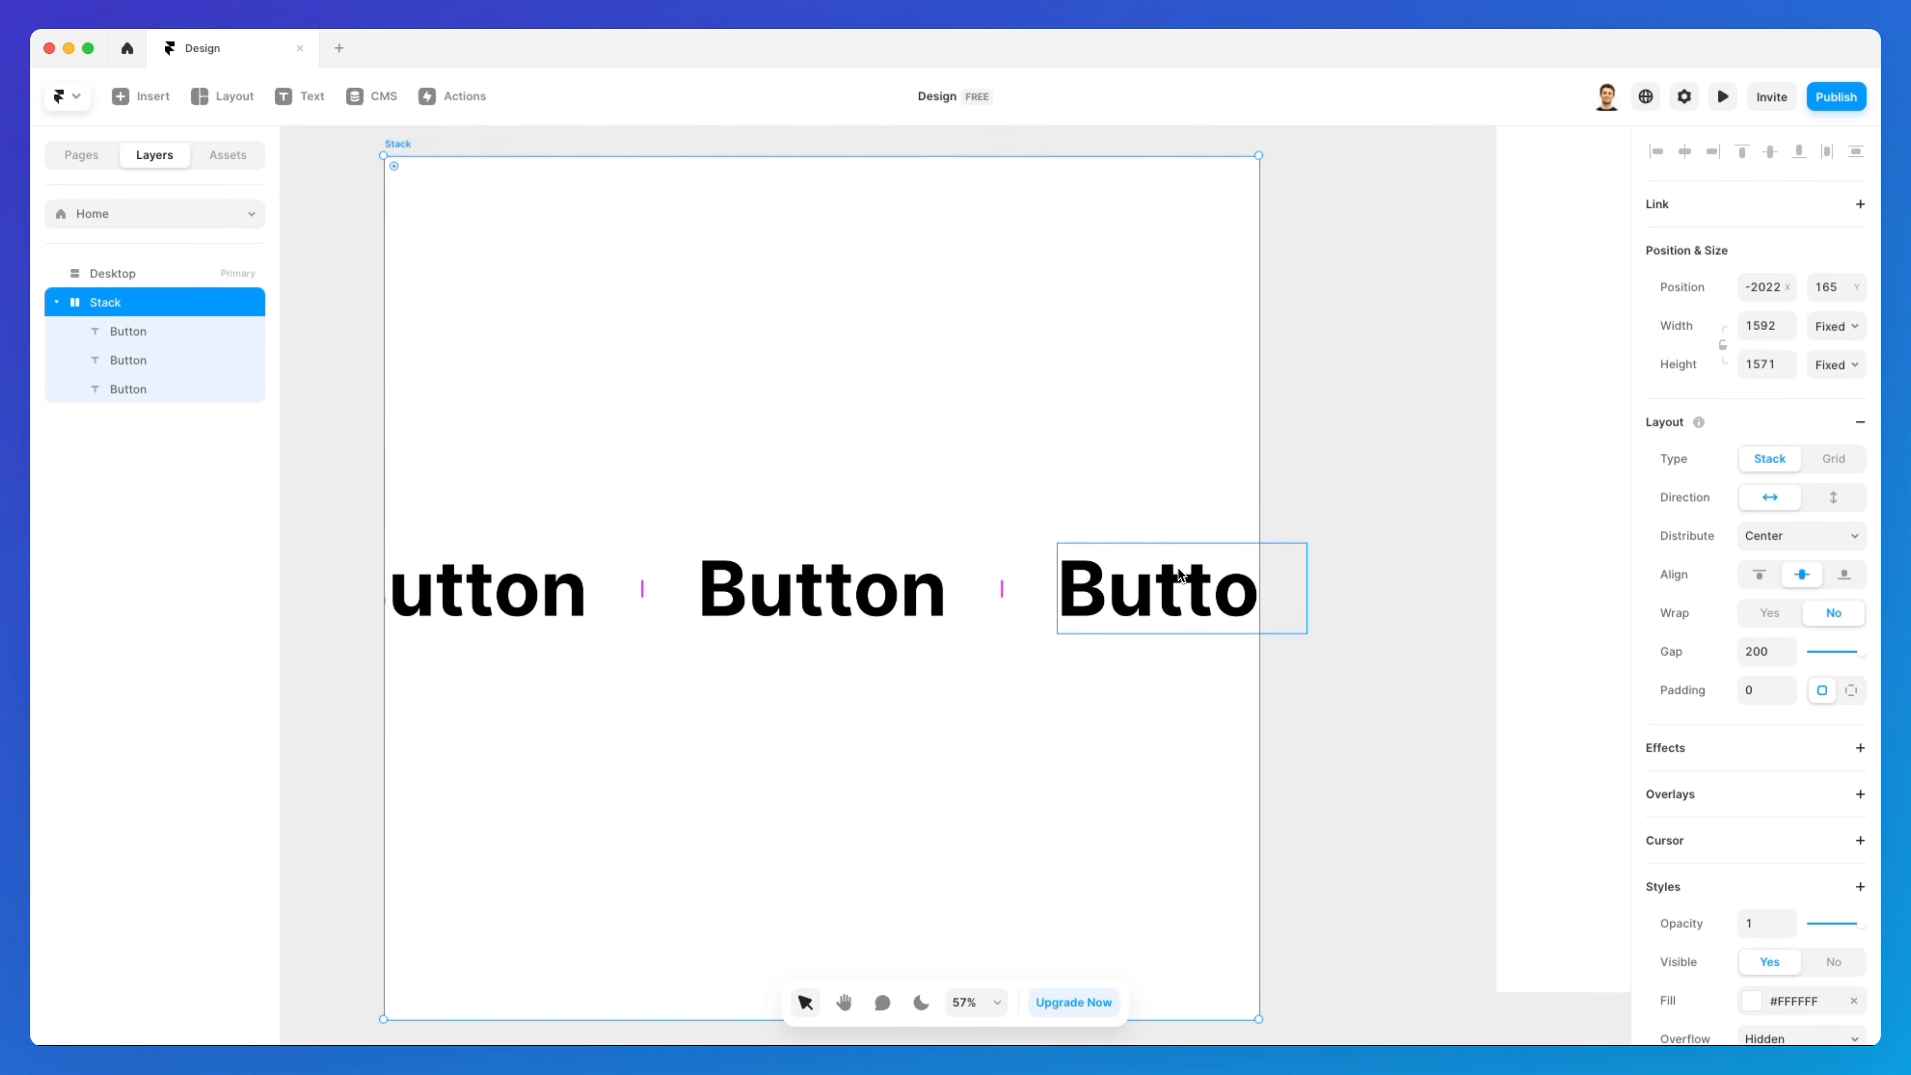
pyautogui.moveTo(1246, 514); pyautogui.dragTo(1420, 516)
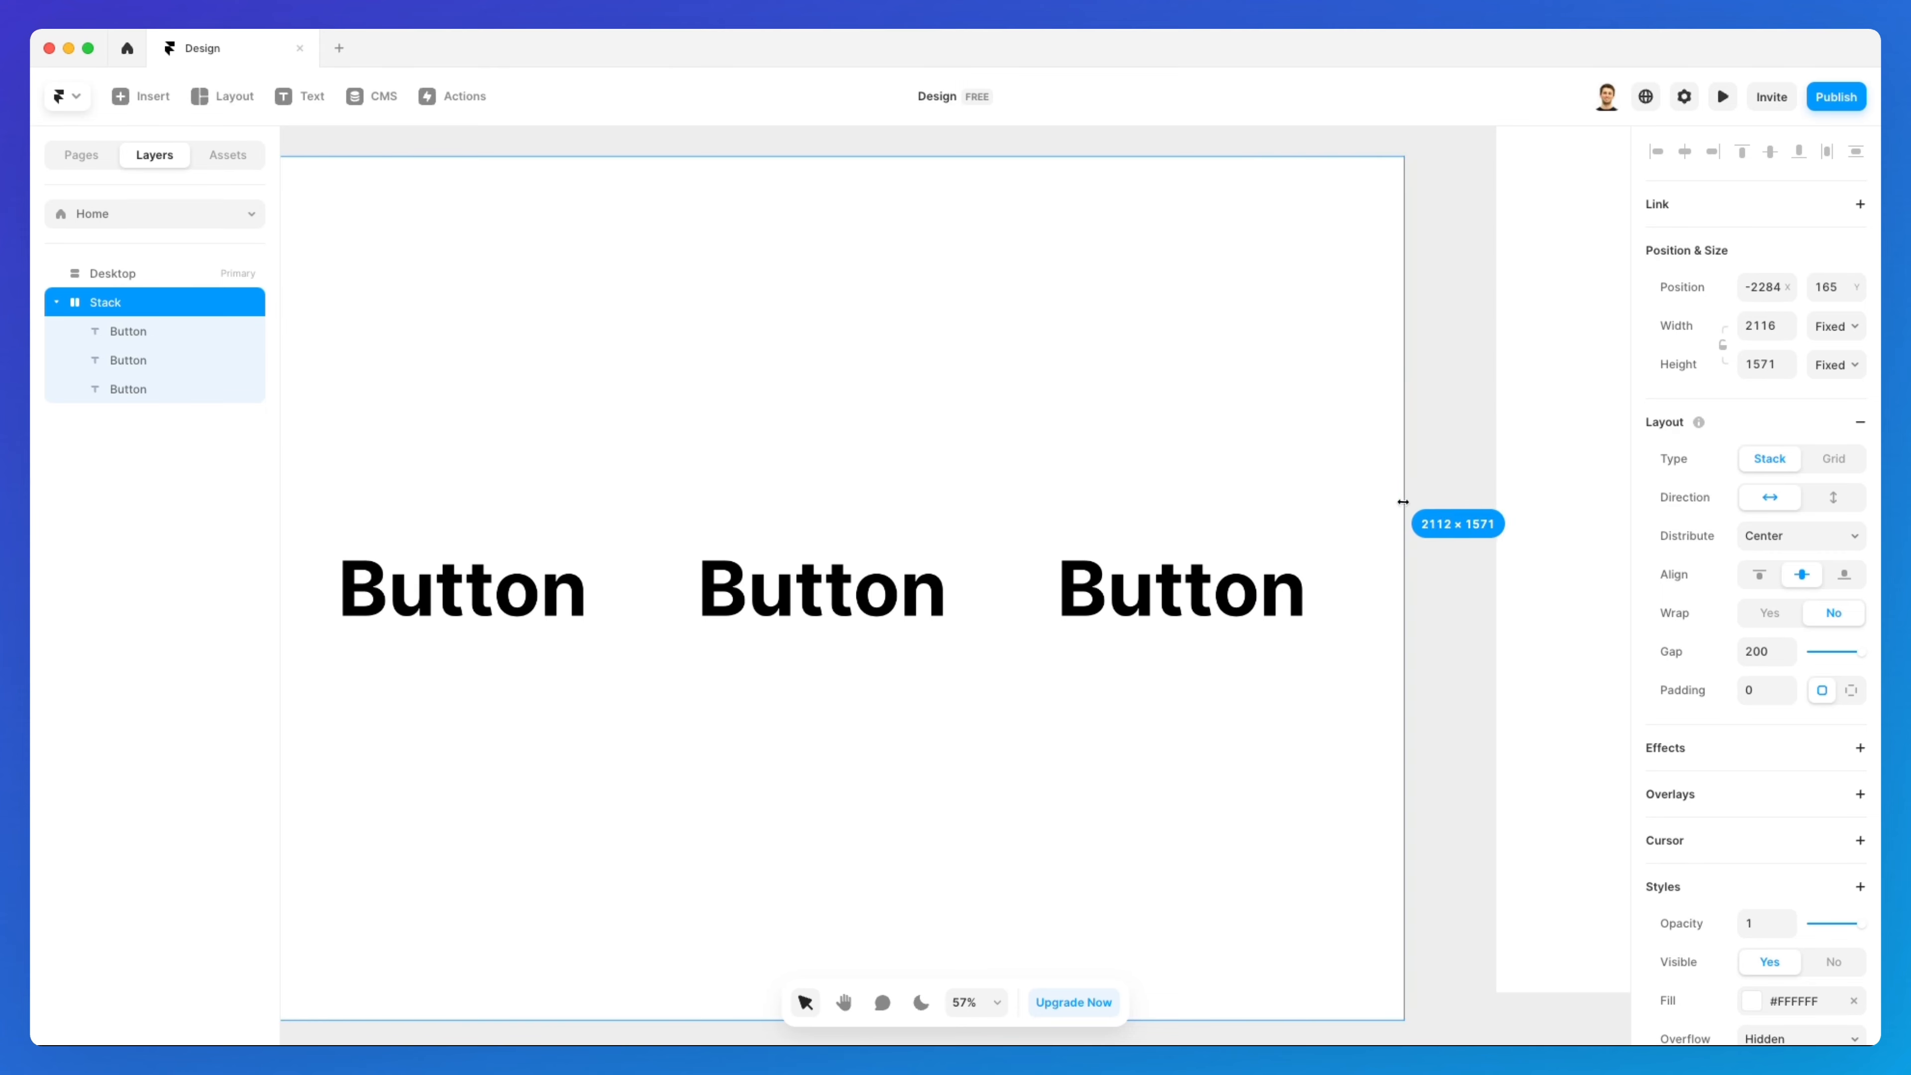
# Set the stack's distribution to Start
pyautogui.scroll(-2, 1421, 517)
pyautogui.click(1789, 535)
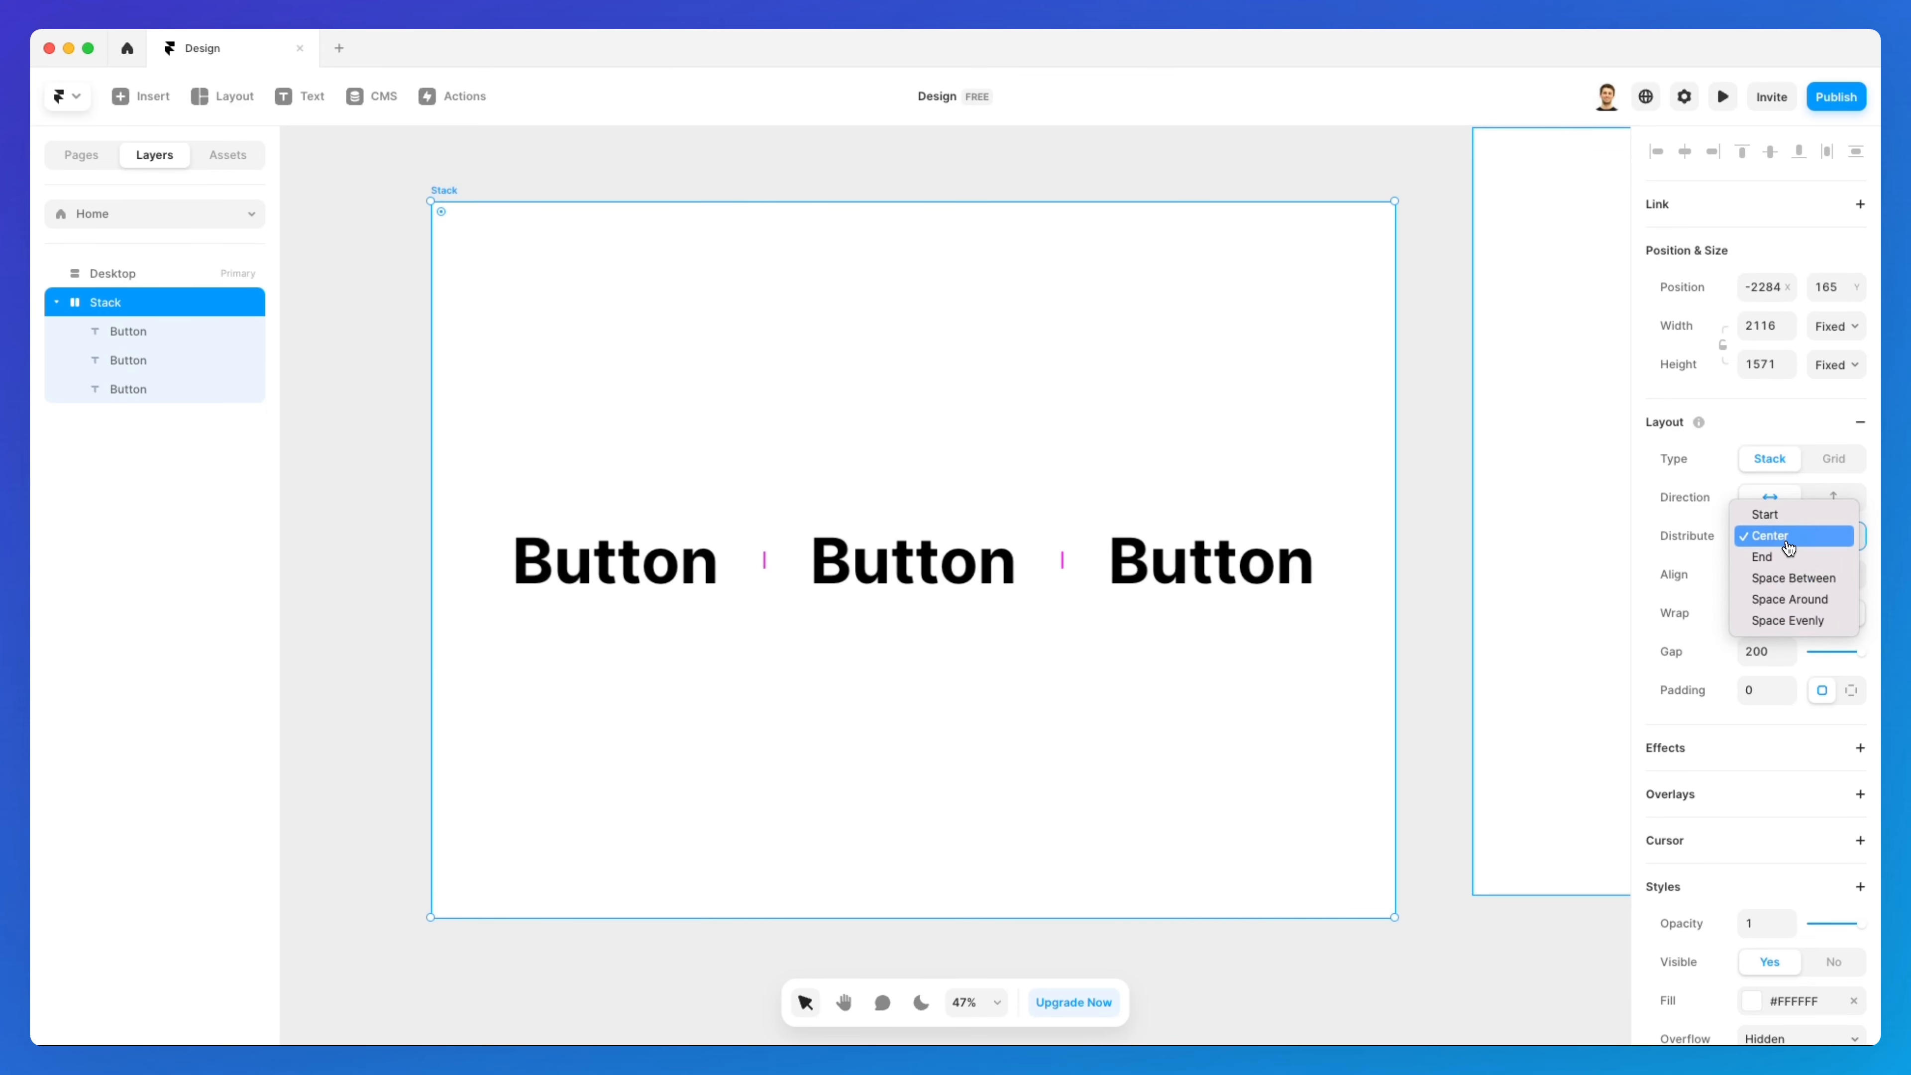
pyautogui.click(1787, 518)
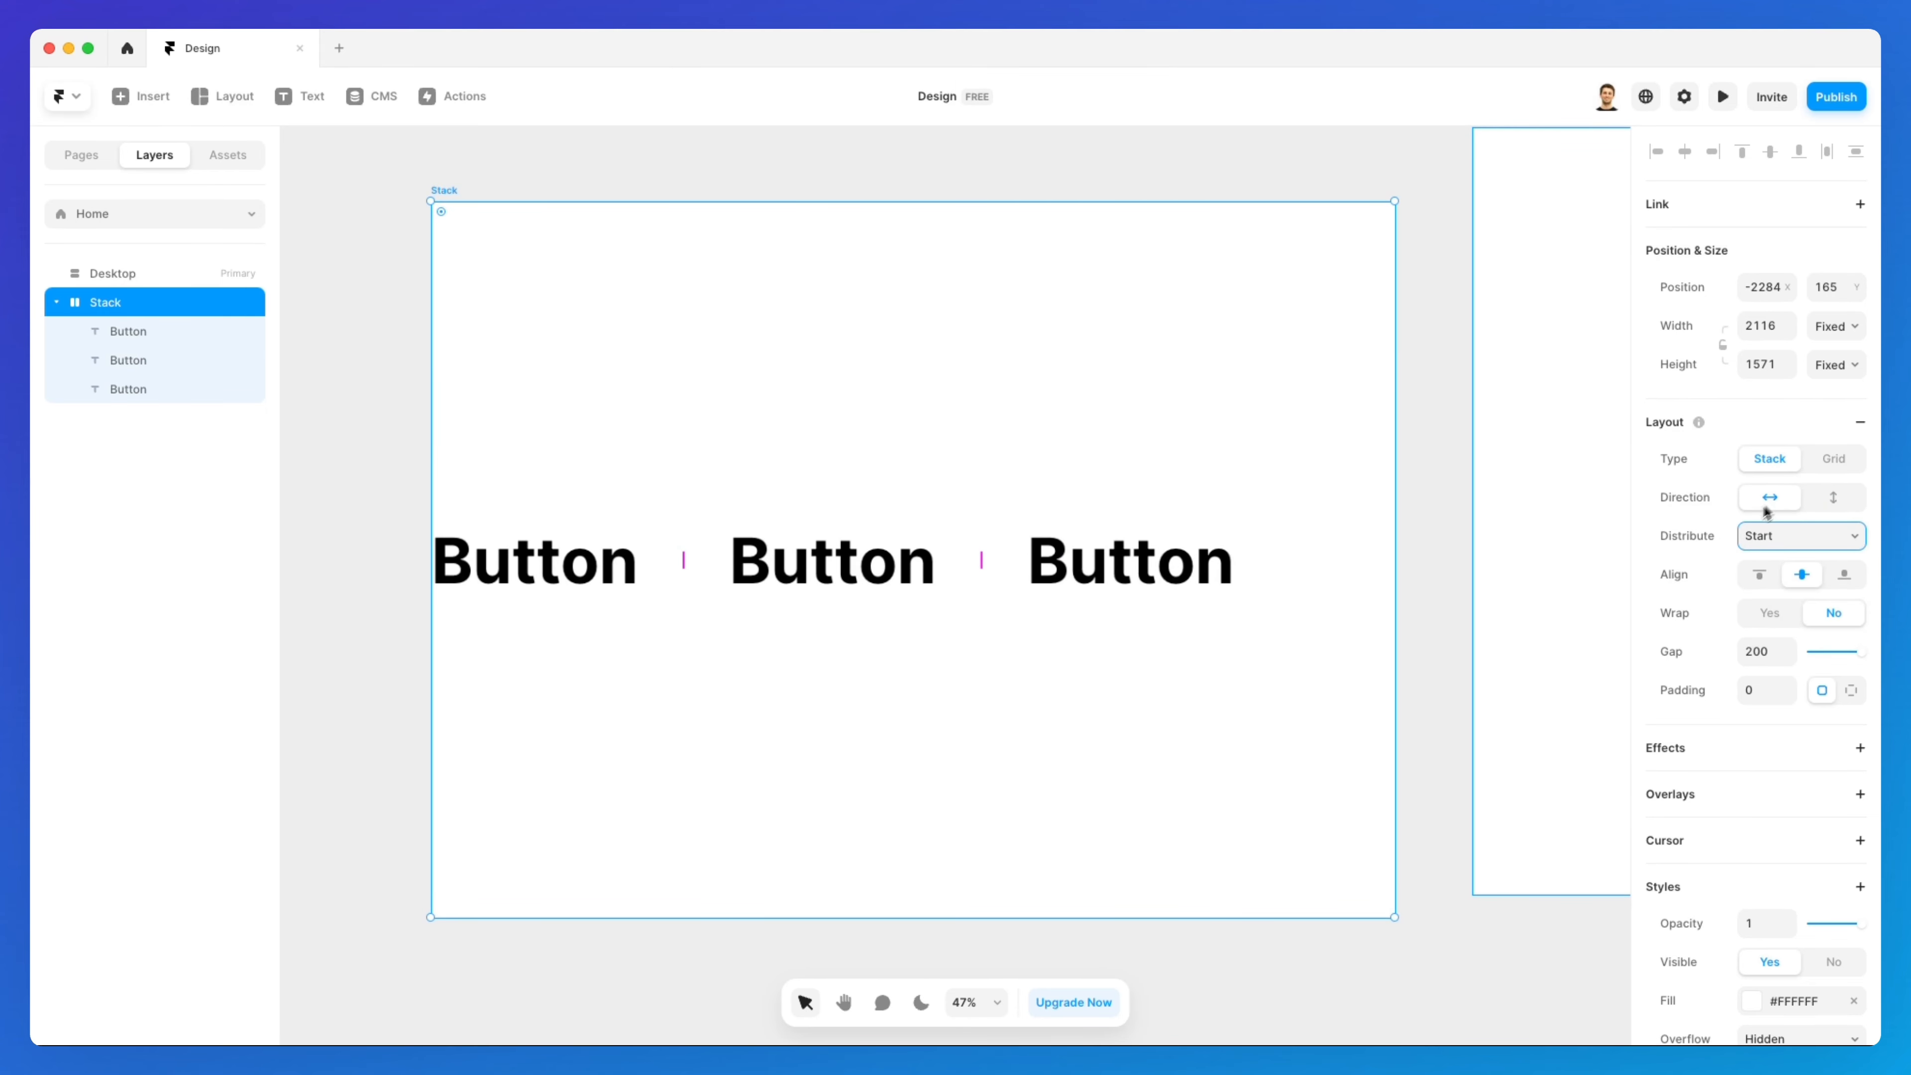
# Try the End, Space Between, Space Around and Space Evenly distributions on the horizontal stack, ending with Space Between
pyautogui.click(1787, 537)
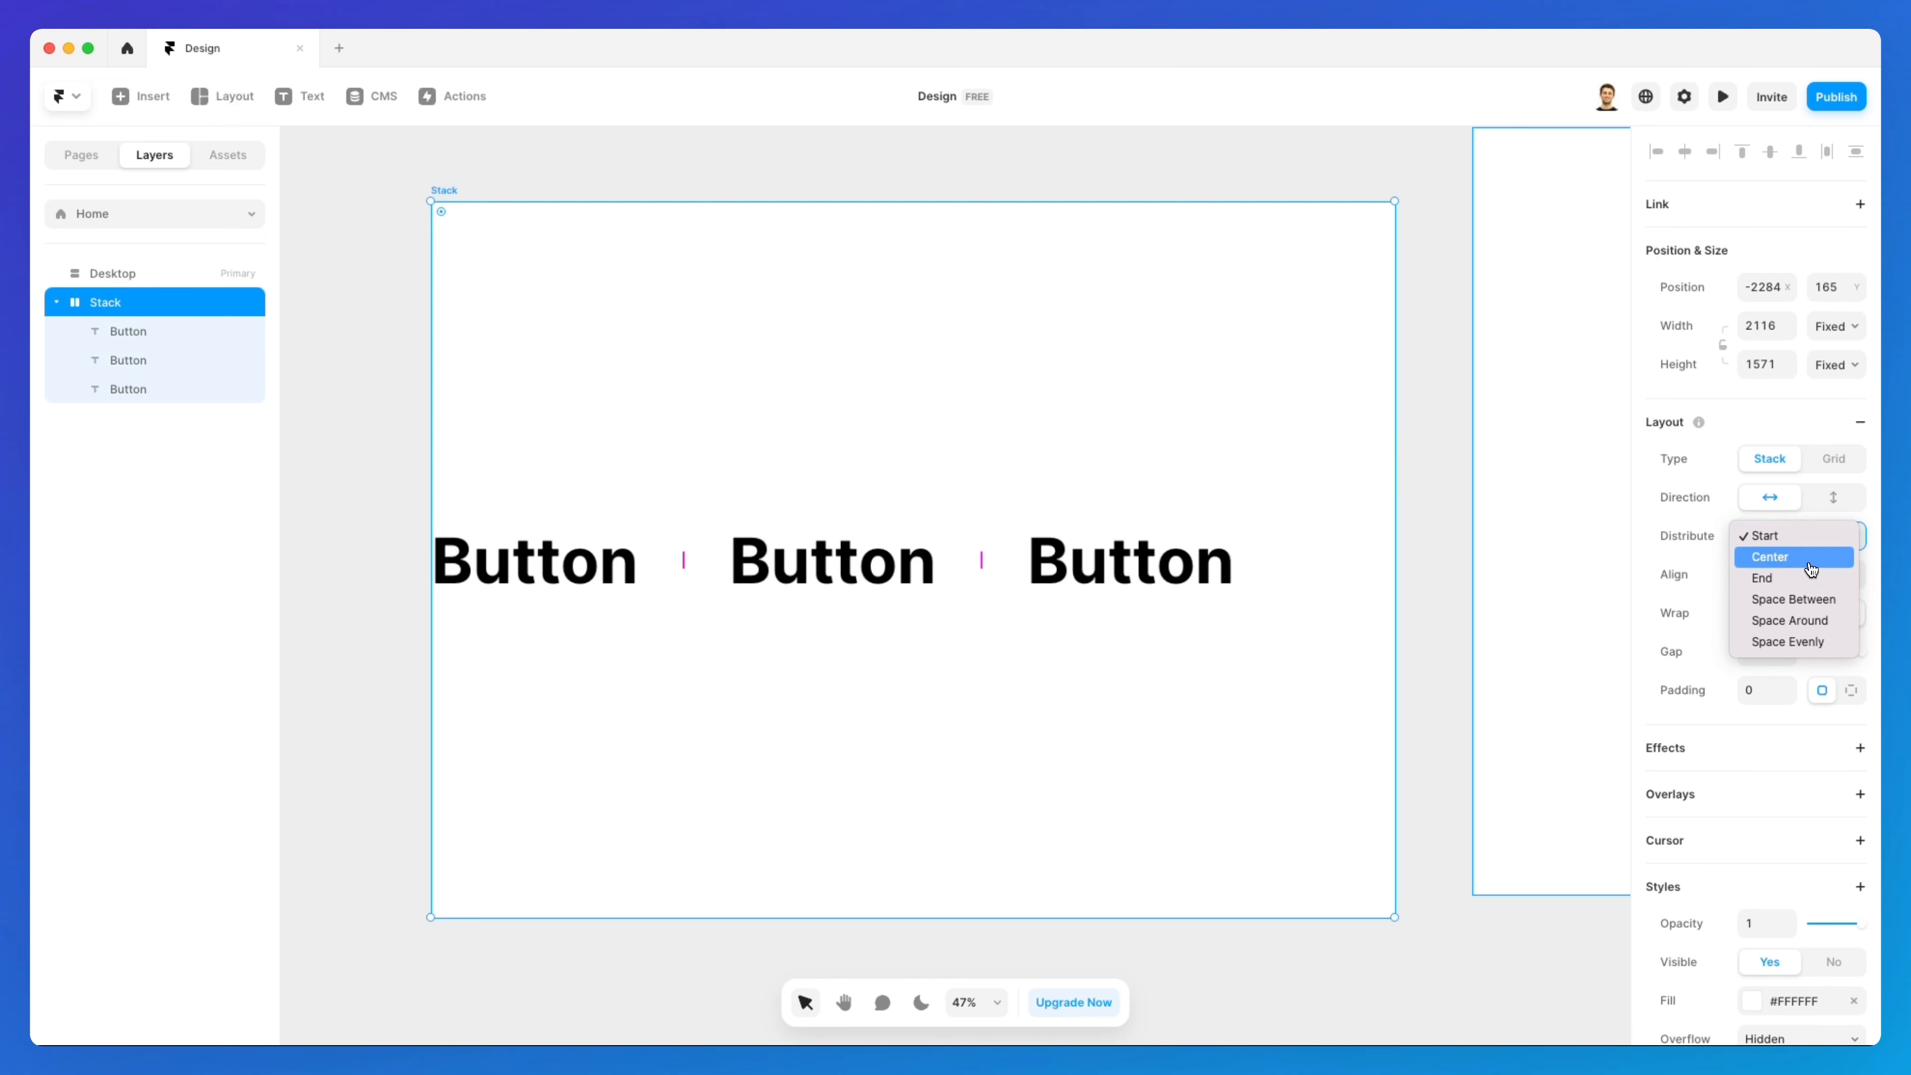
pyautogui.click(1784, 571)
pyautogui.click(1783, 537)
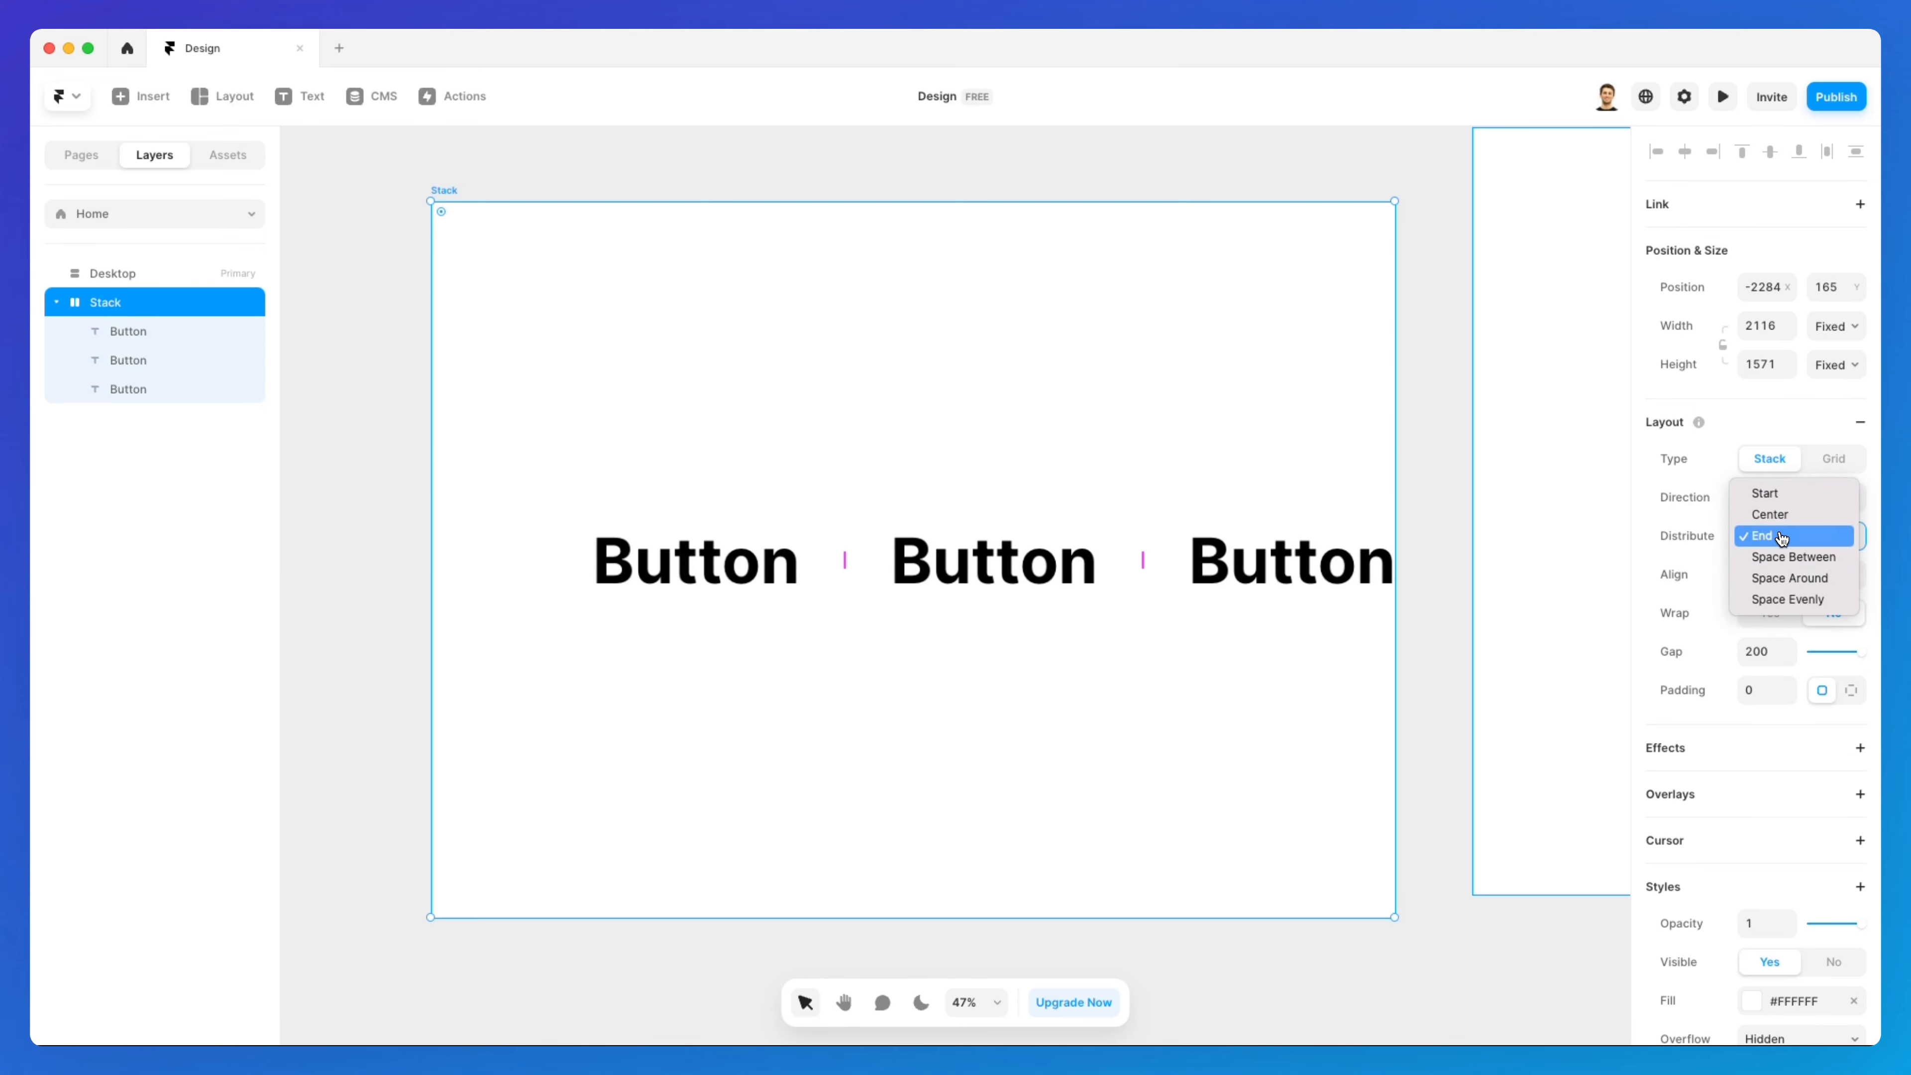
pyautogui.click(1800, 562)
pyautogui.click(1800, 535)
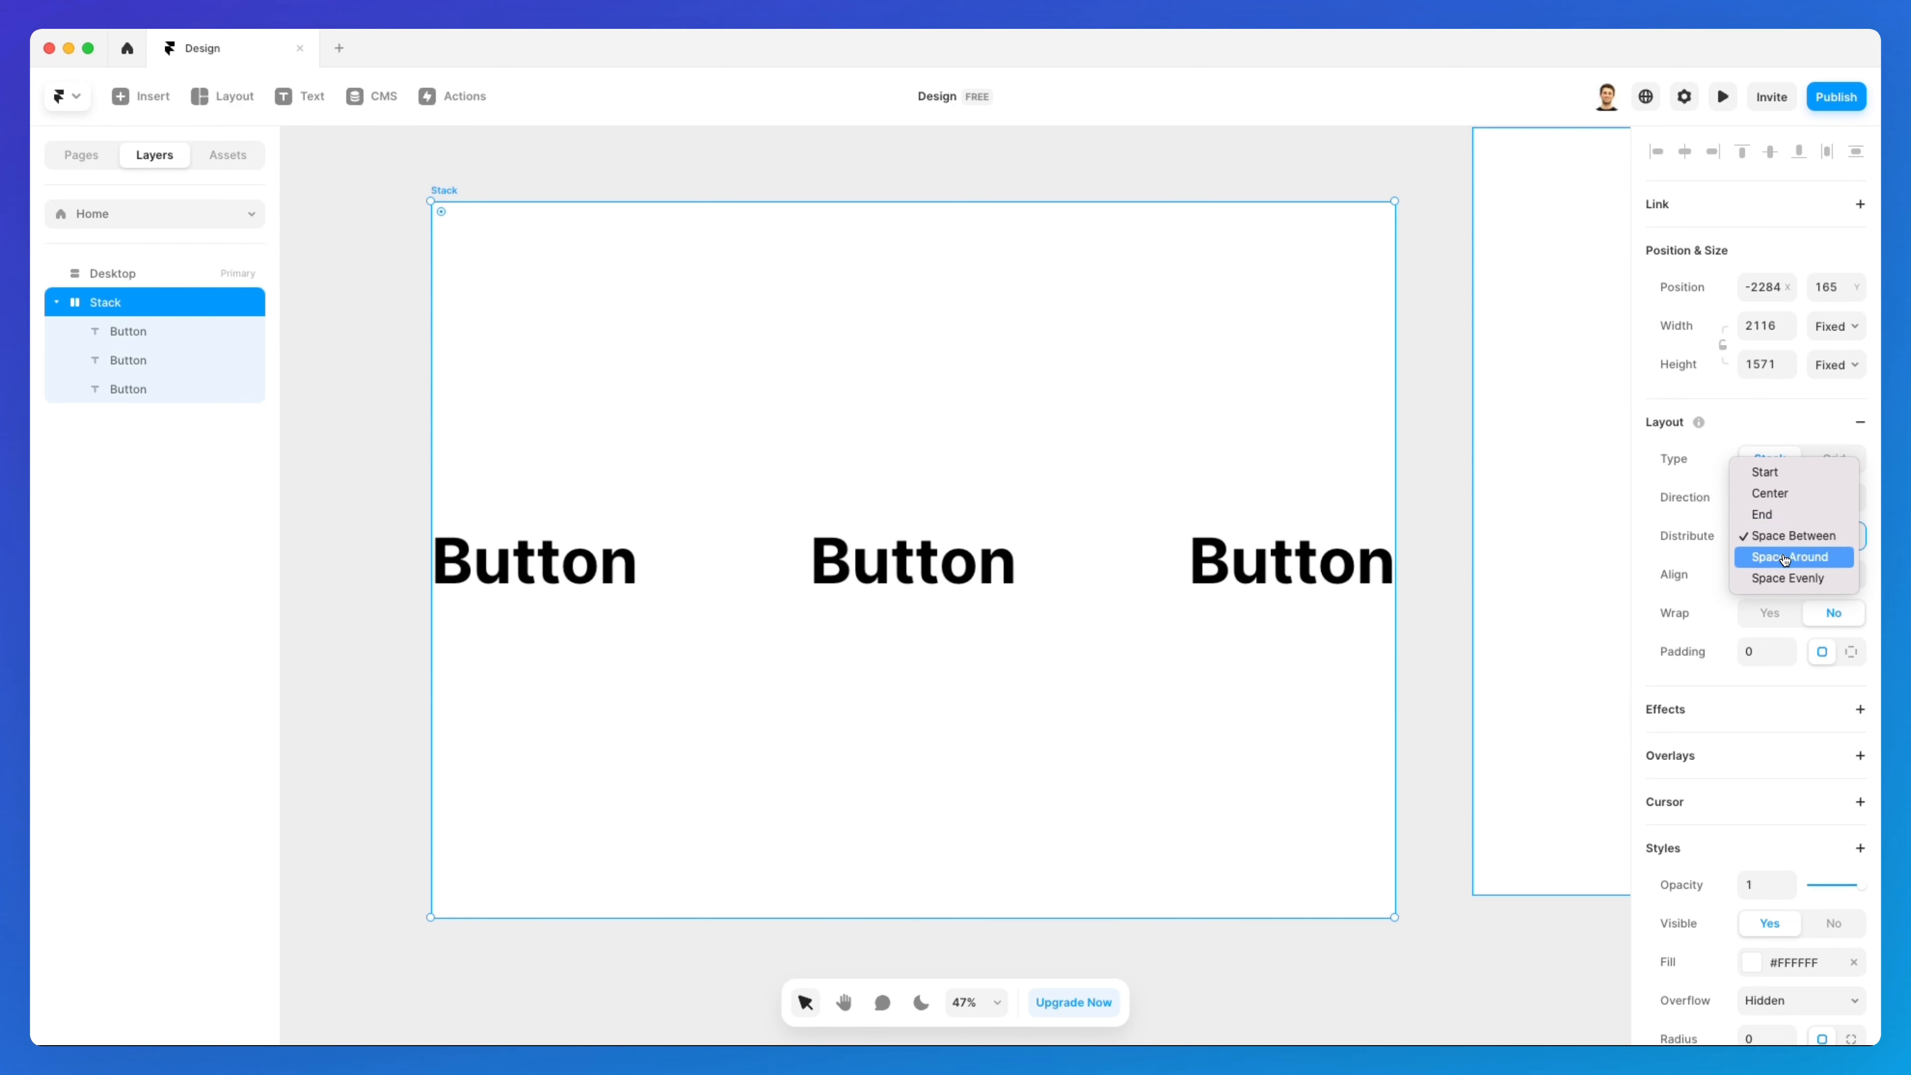
pyautogui.click(1793, 557)
pyautogui.click(1791, 538)
pyautogui.click(1792, 557)
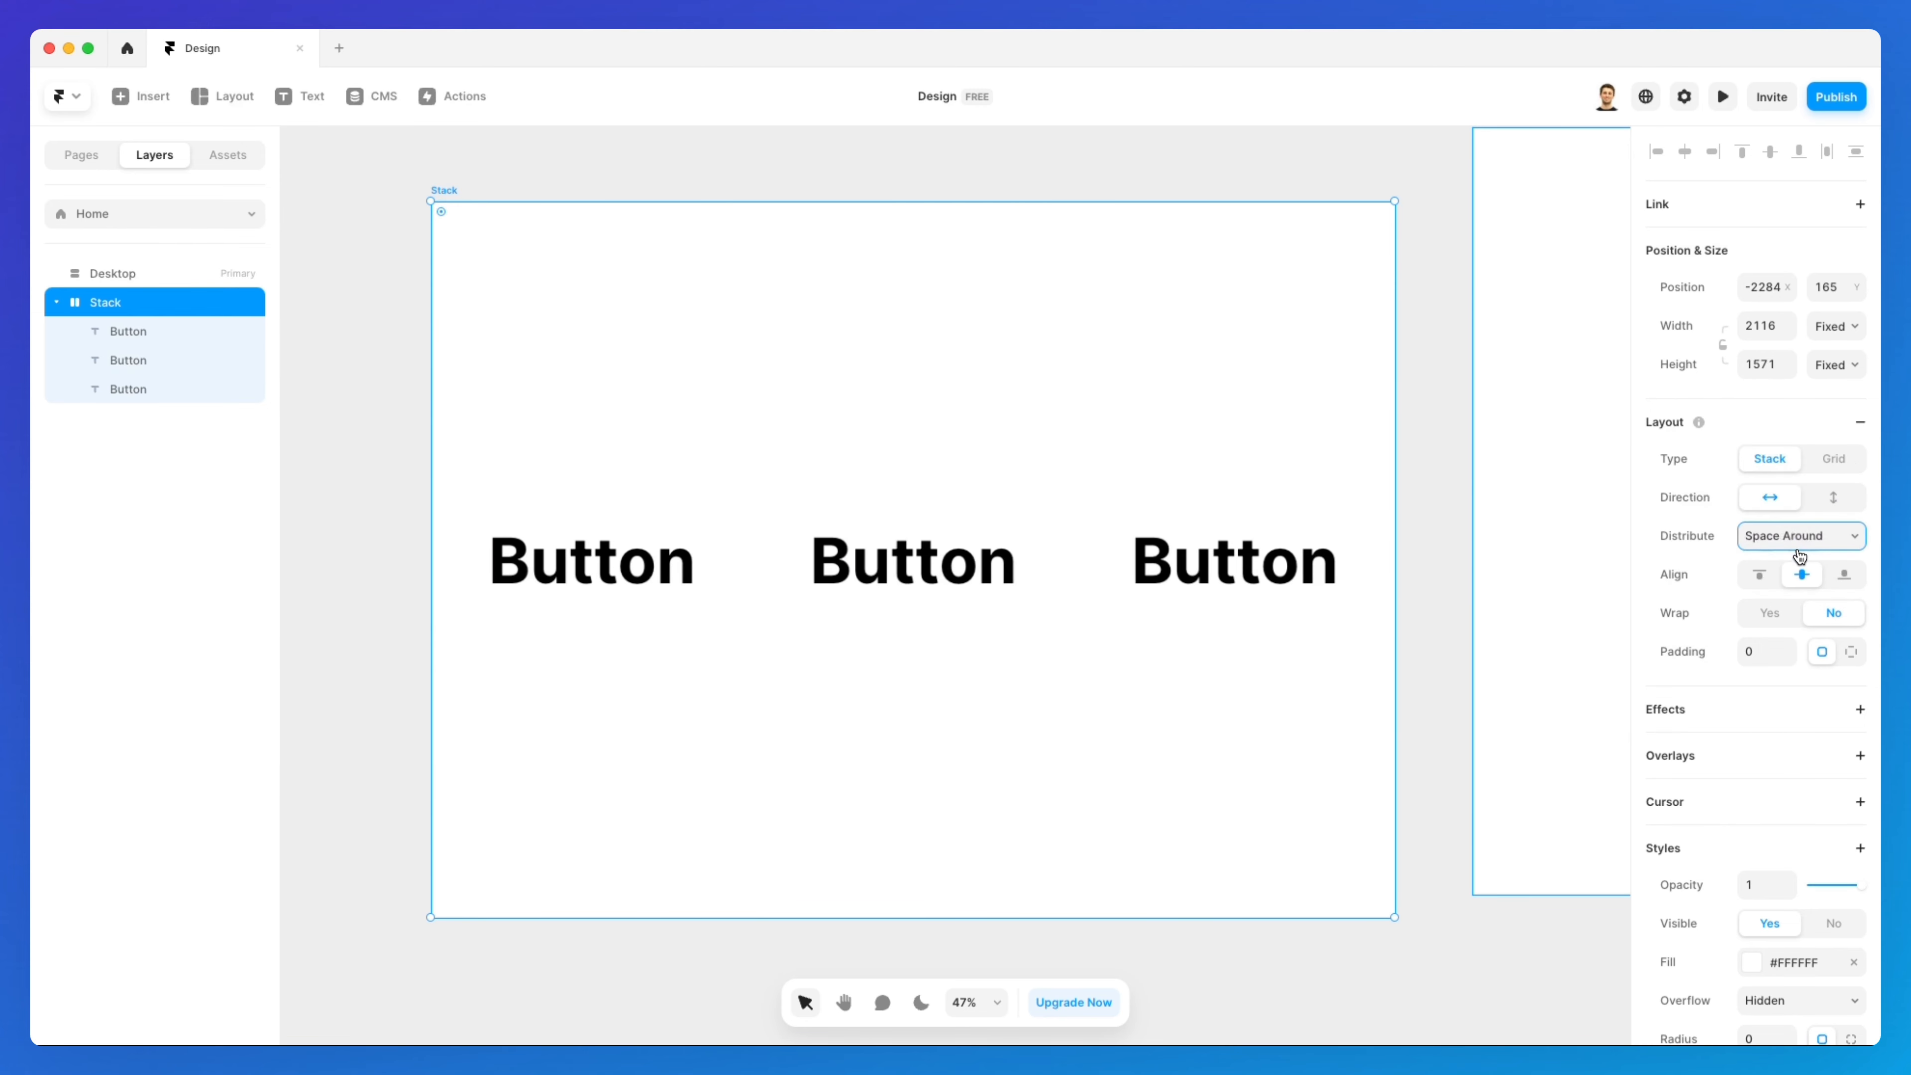
pyautogui.click(1797, 540)
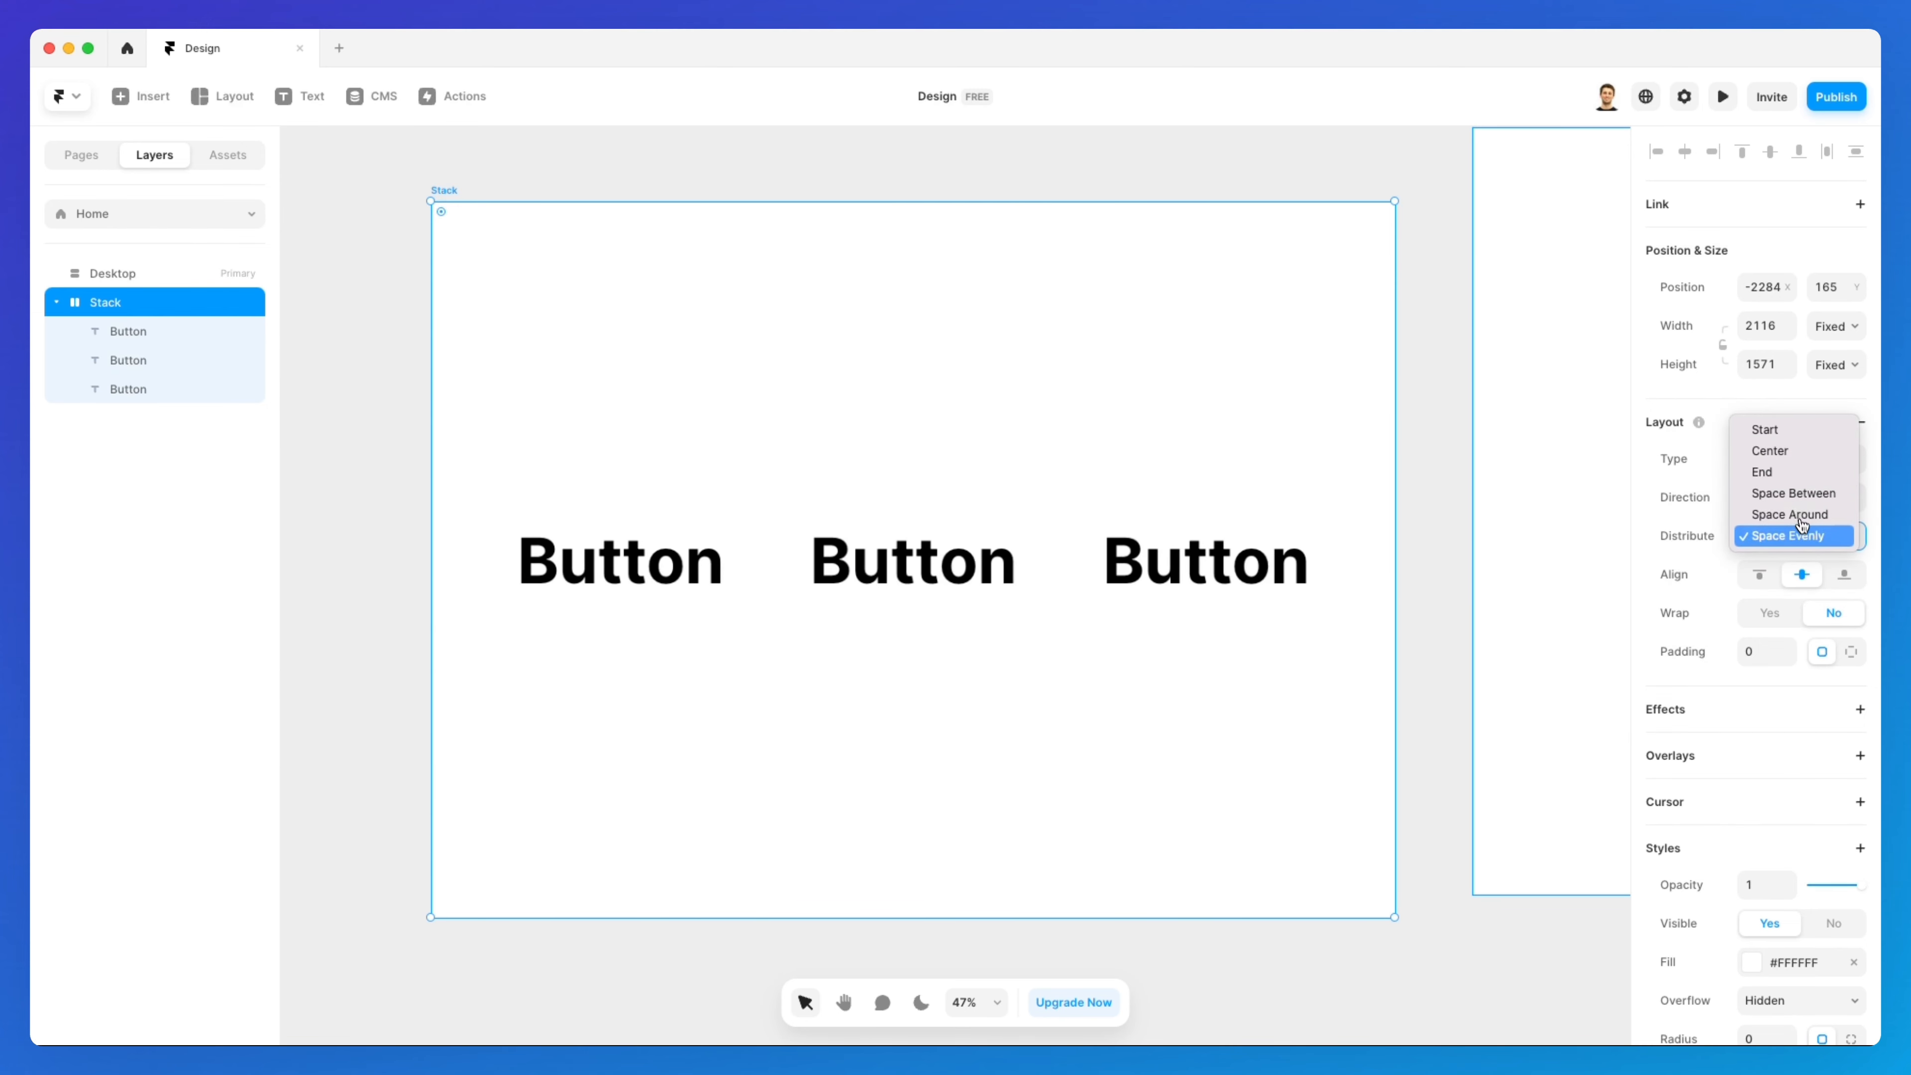
pyautogui.click(1793, 493)
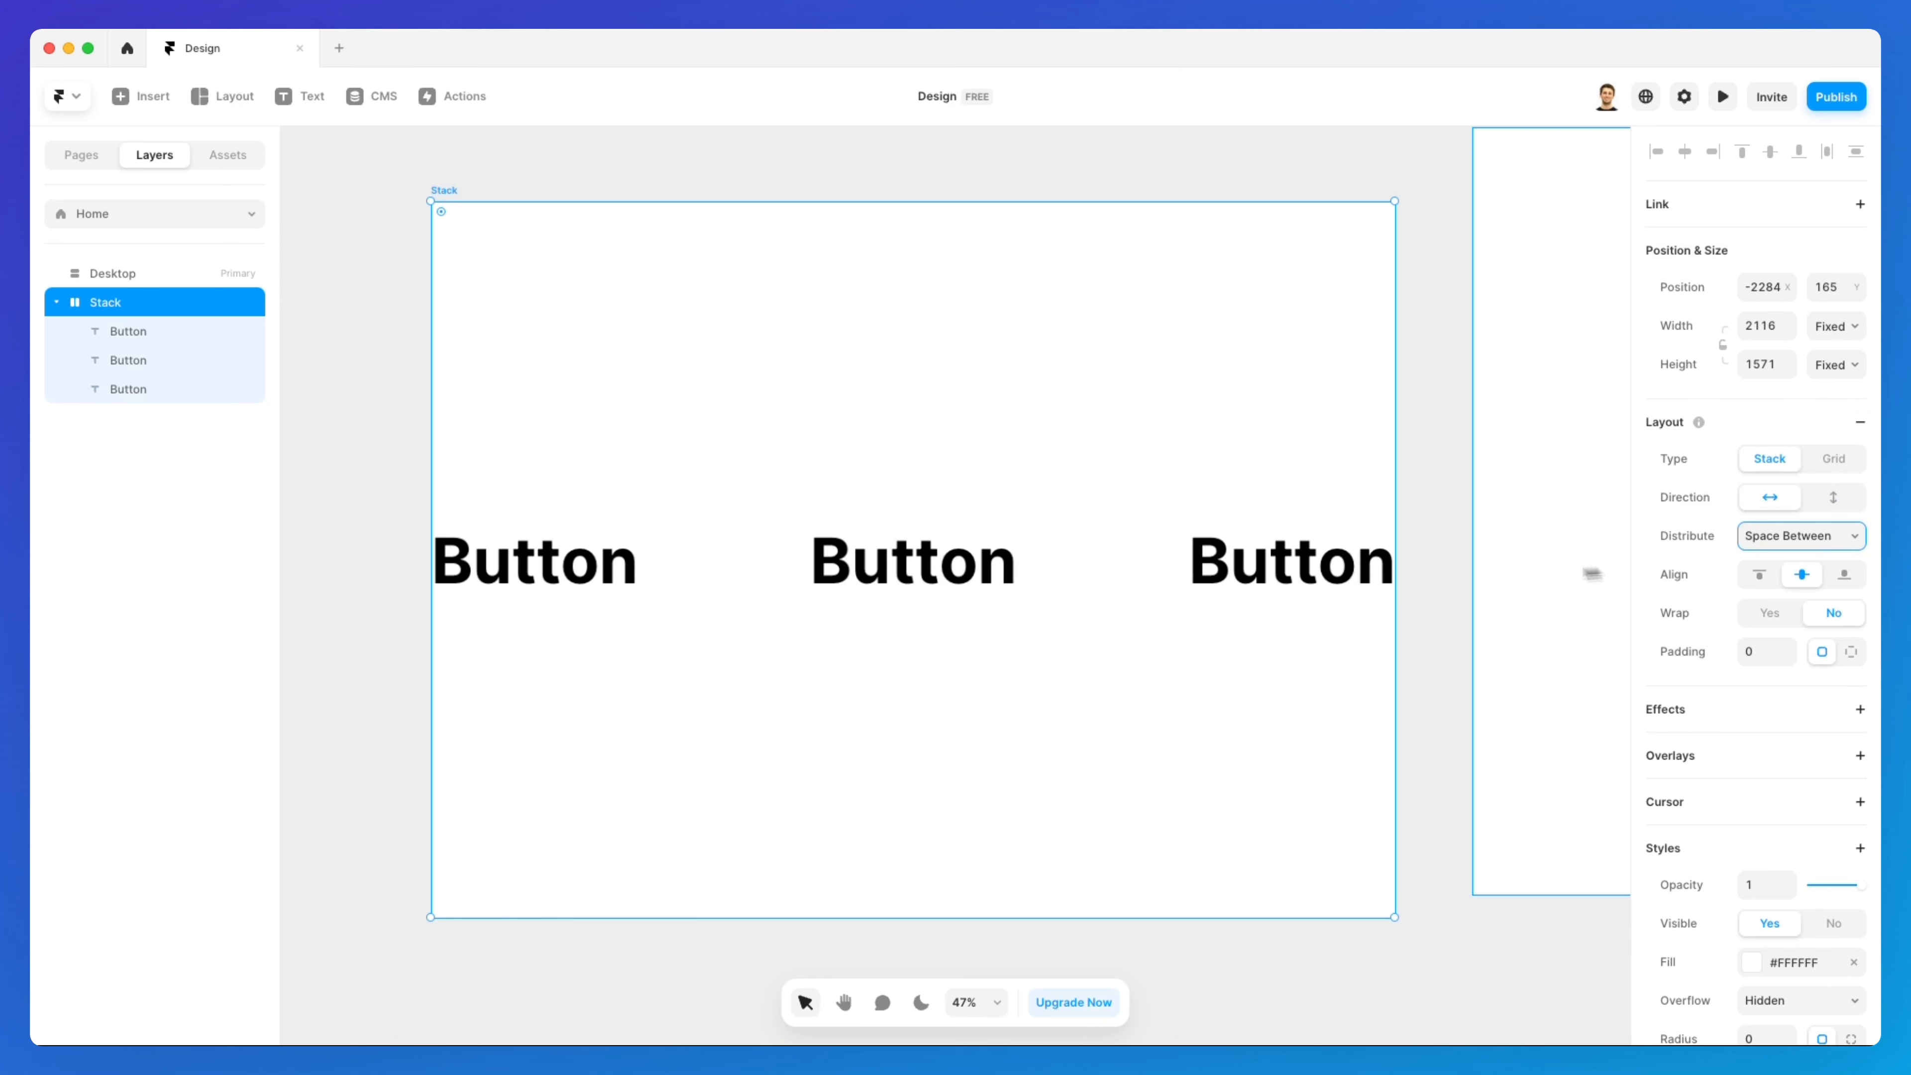
pyautogui.click(1783, 536)
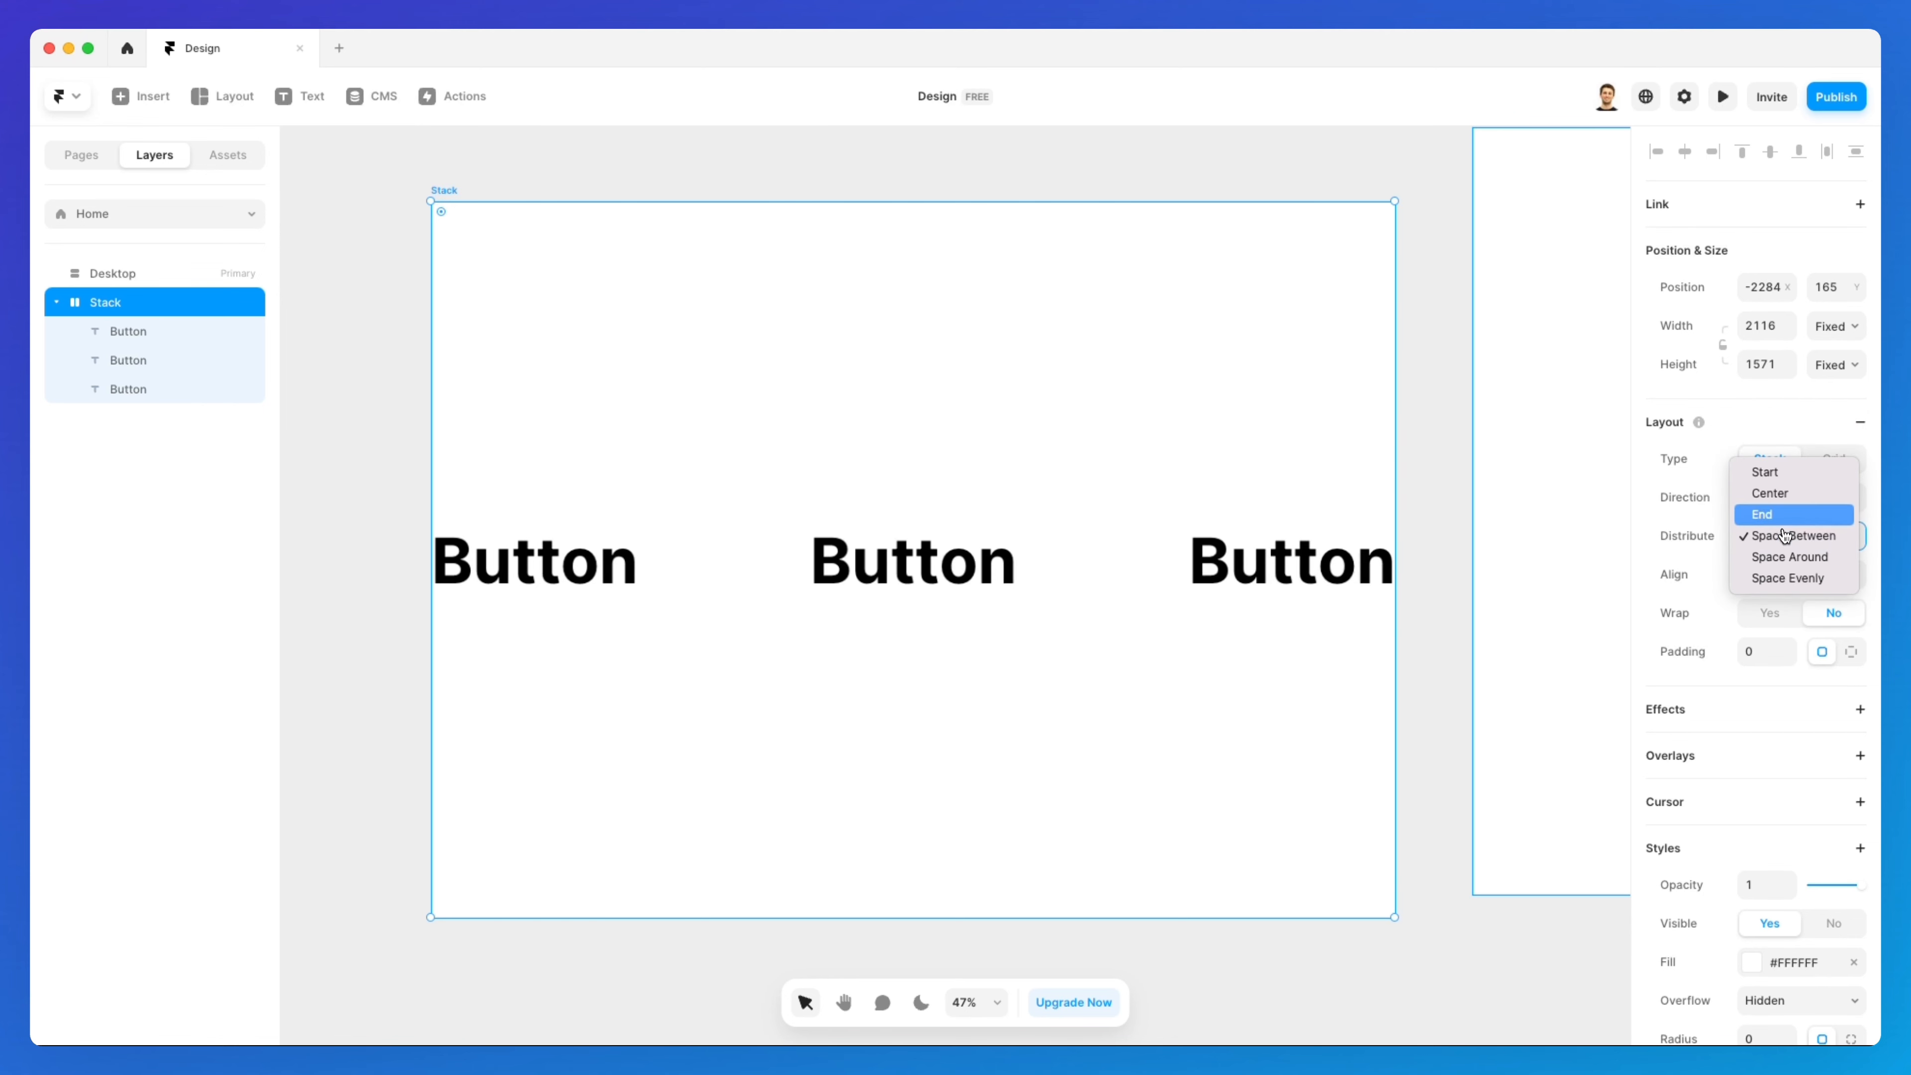
pyautogui.click(1785, 536)
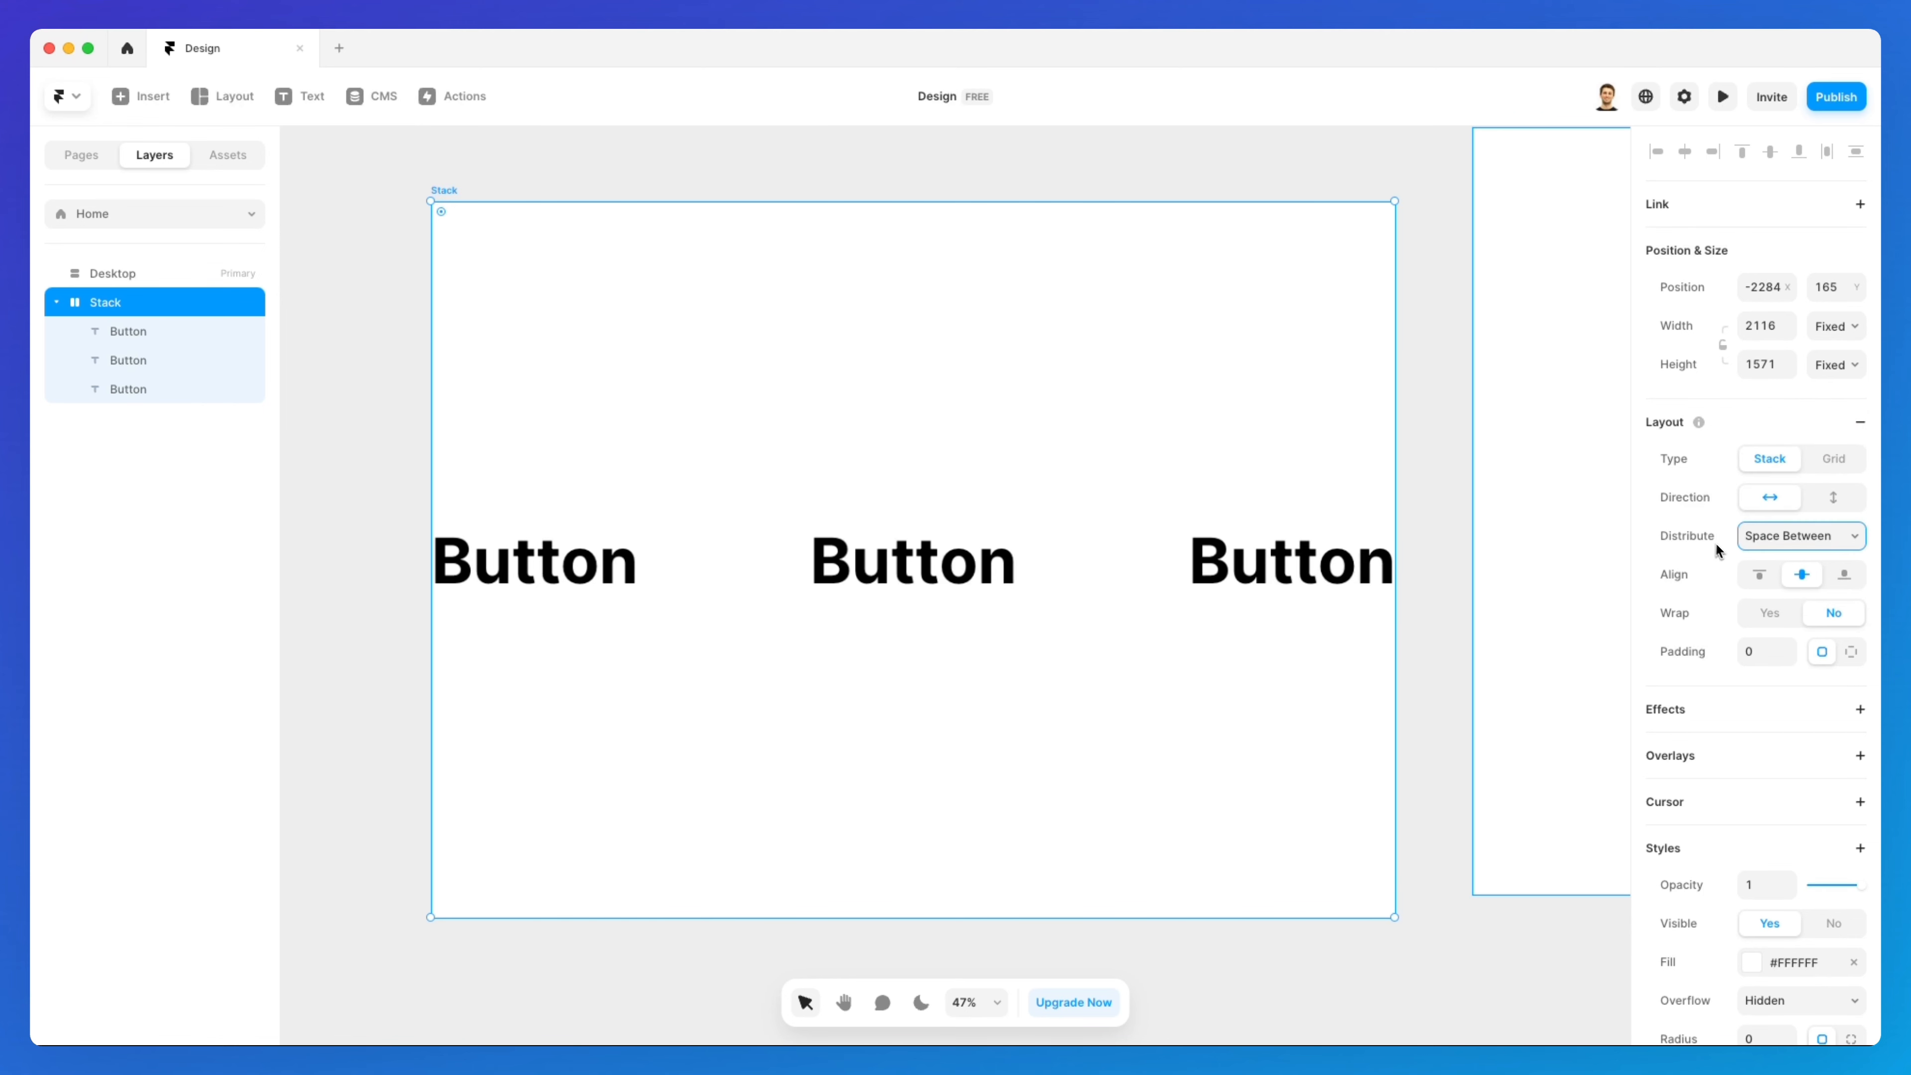
# Set the stack's padding to 73 on all sides, with an individual left padding of 150
pyautogui.click(1789, 645)
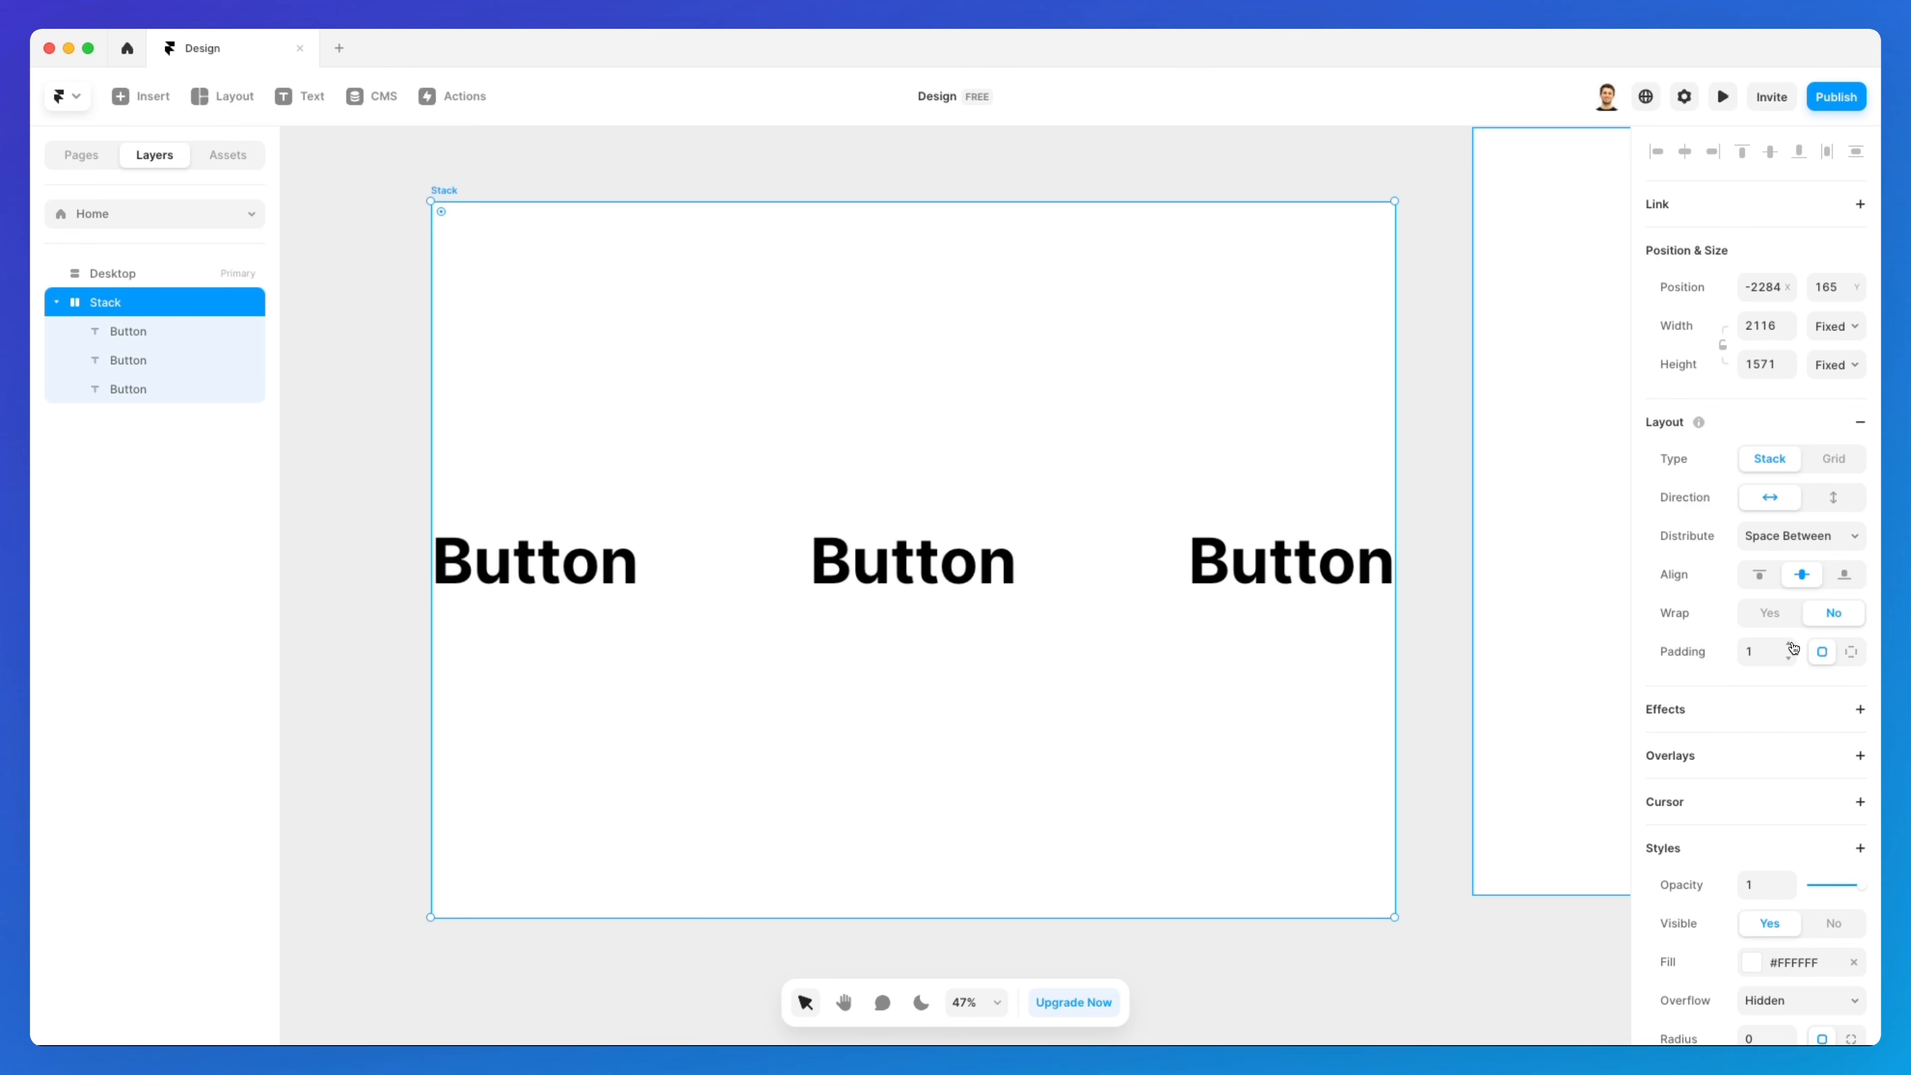
pyautogui.moveTo(1790, 645); pyautogui.dragTo(1791, 645)
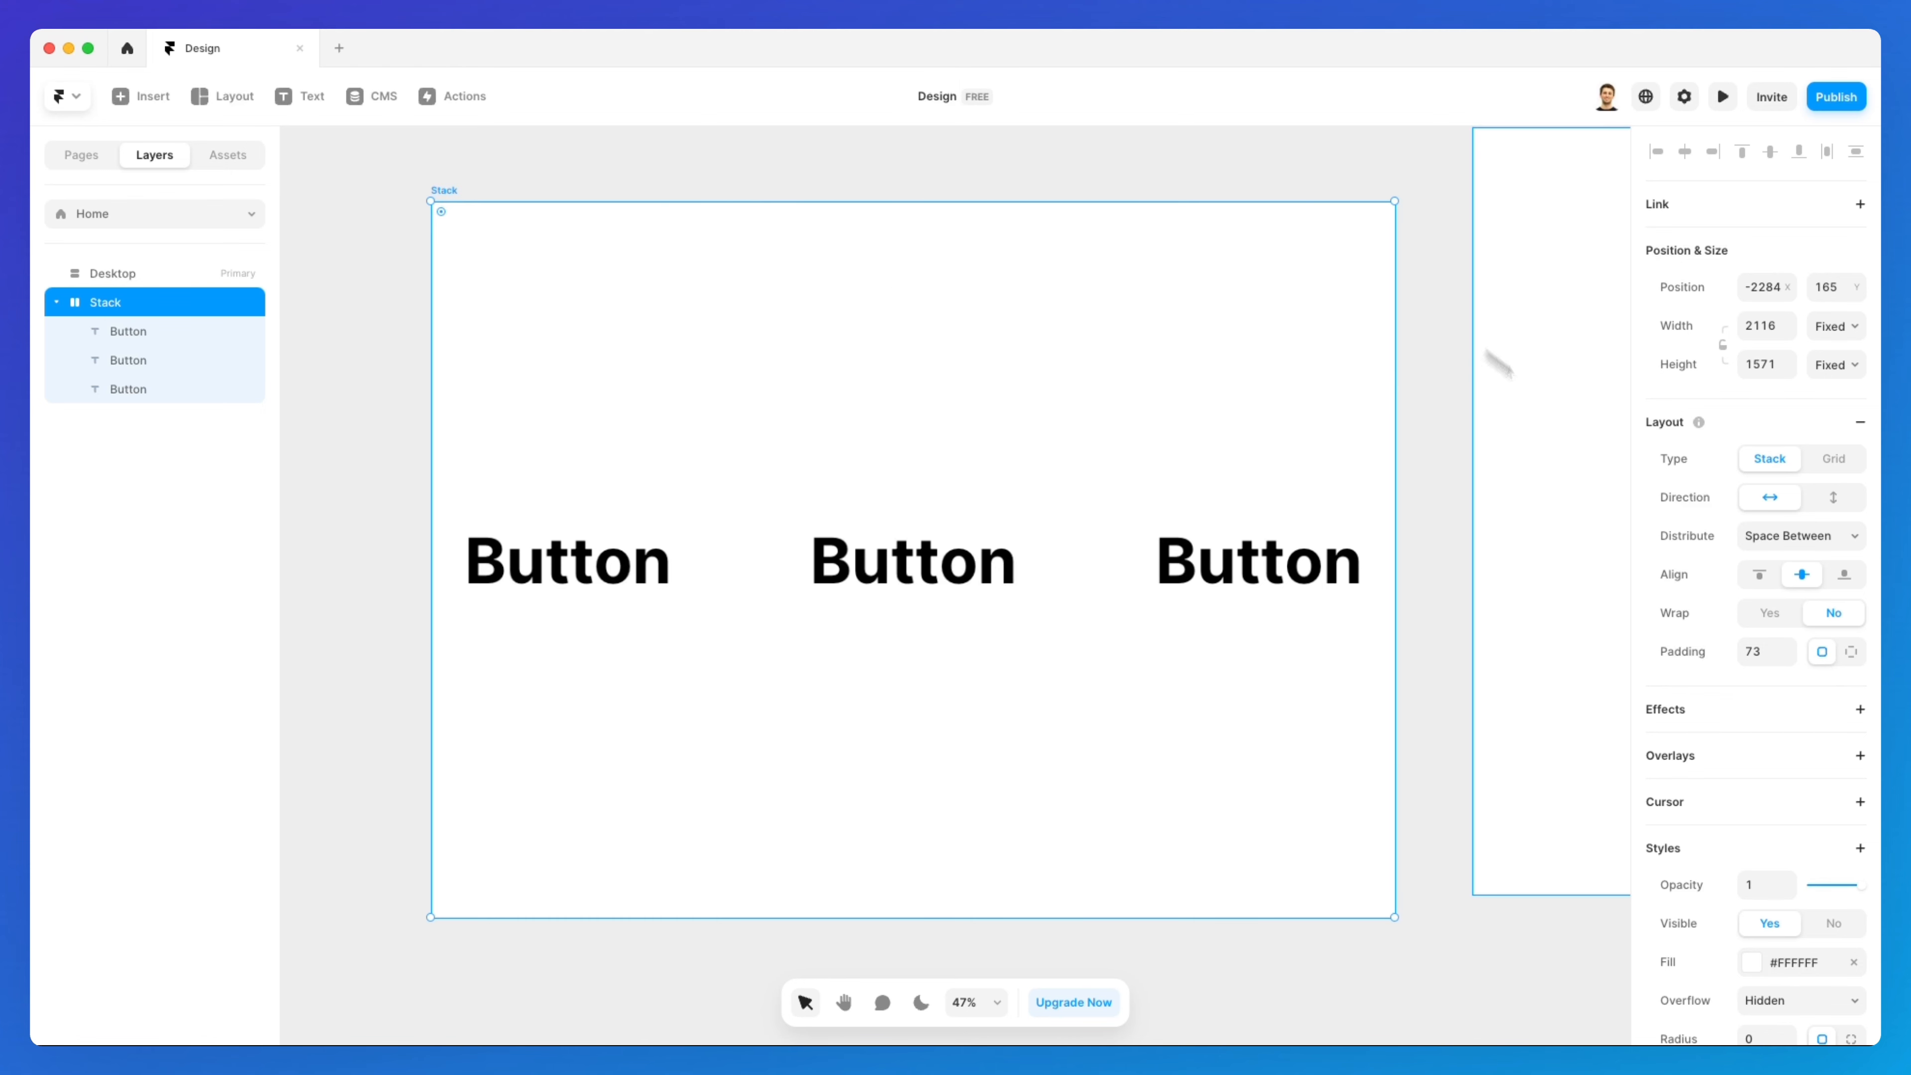
pyautogui.click(1856, 654)
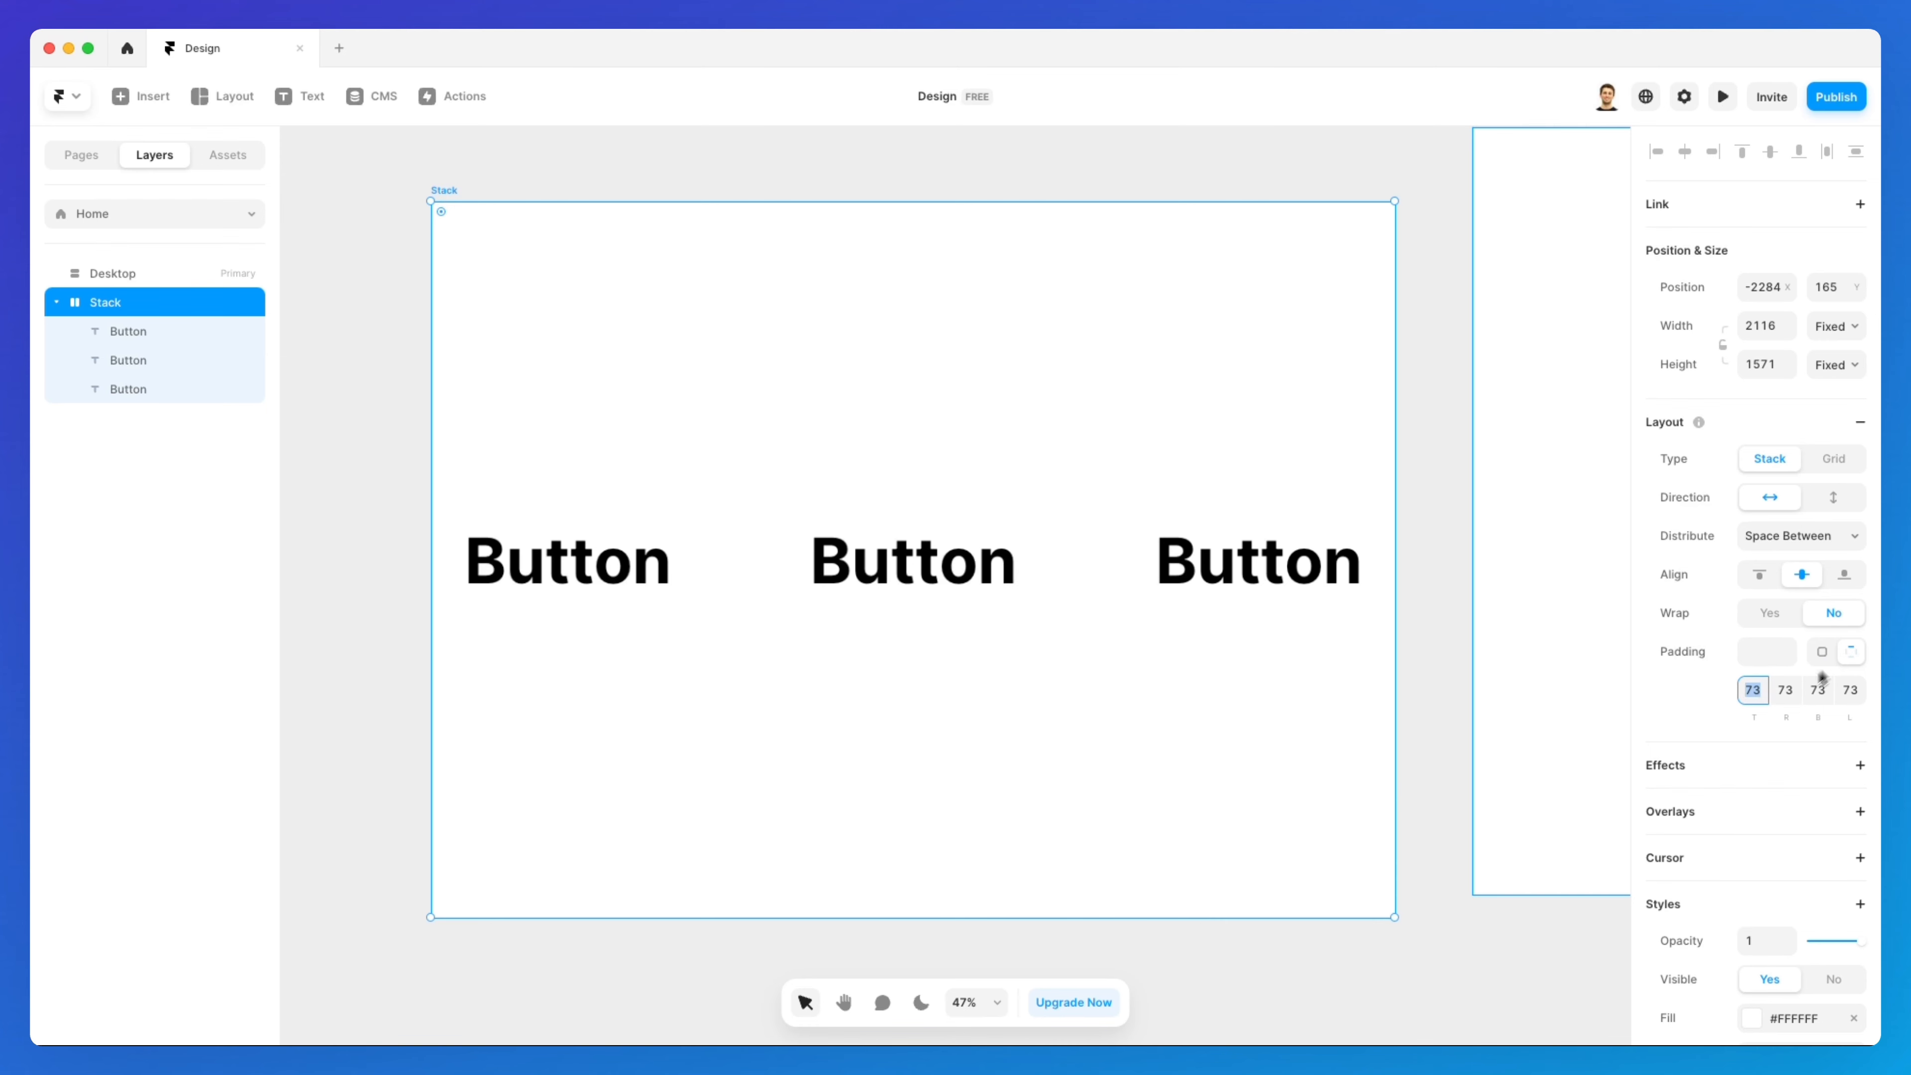
pyautogui.click(1757, 700)
pyautogui.click(1855, 689)
pyautogui.write('150')
pyautogui.press('Return')
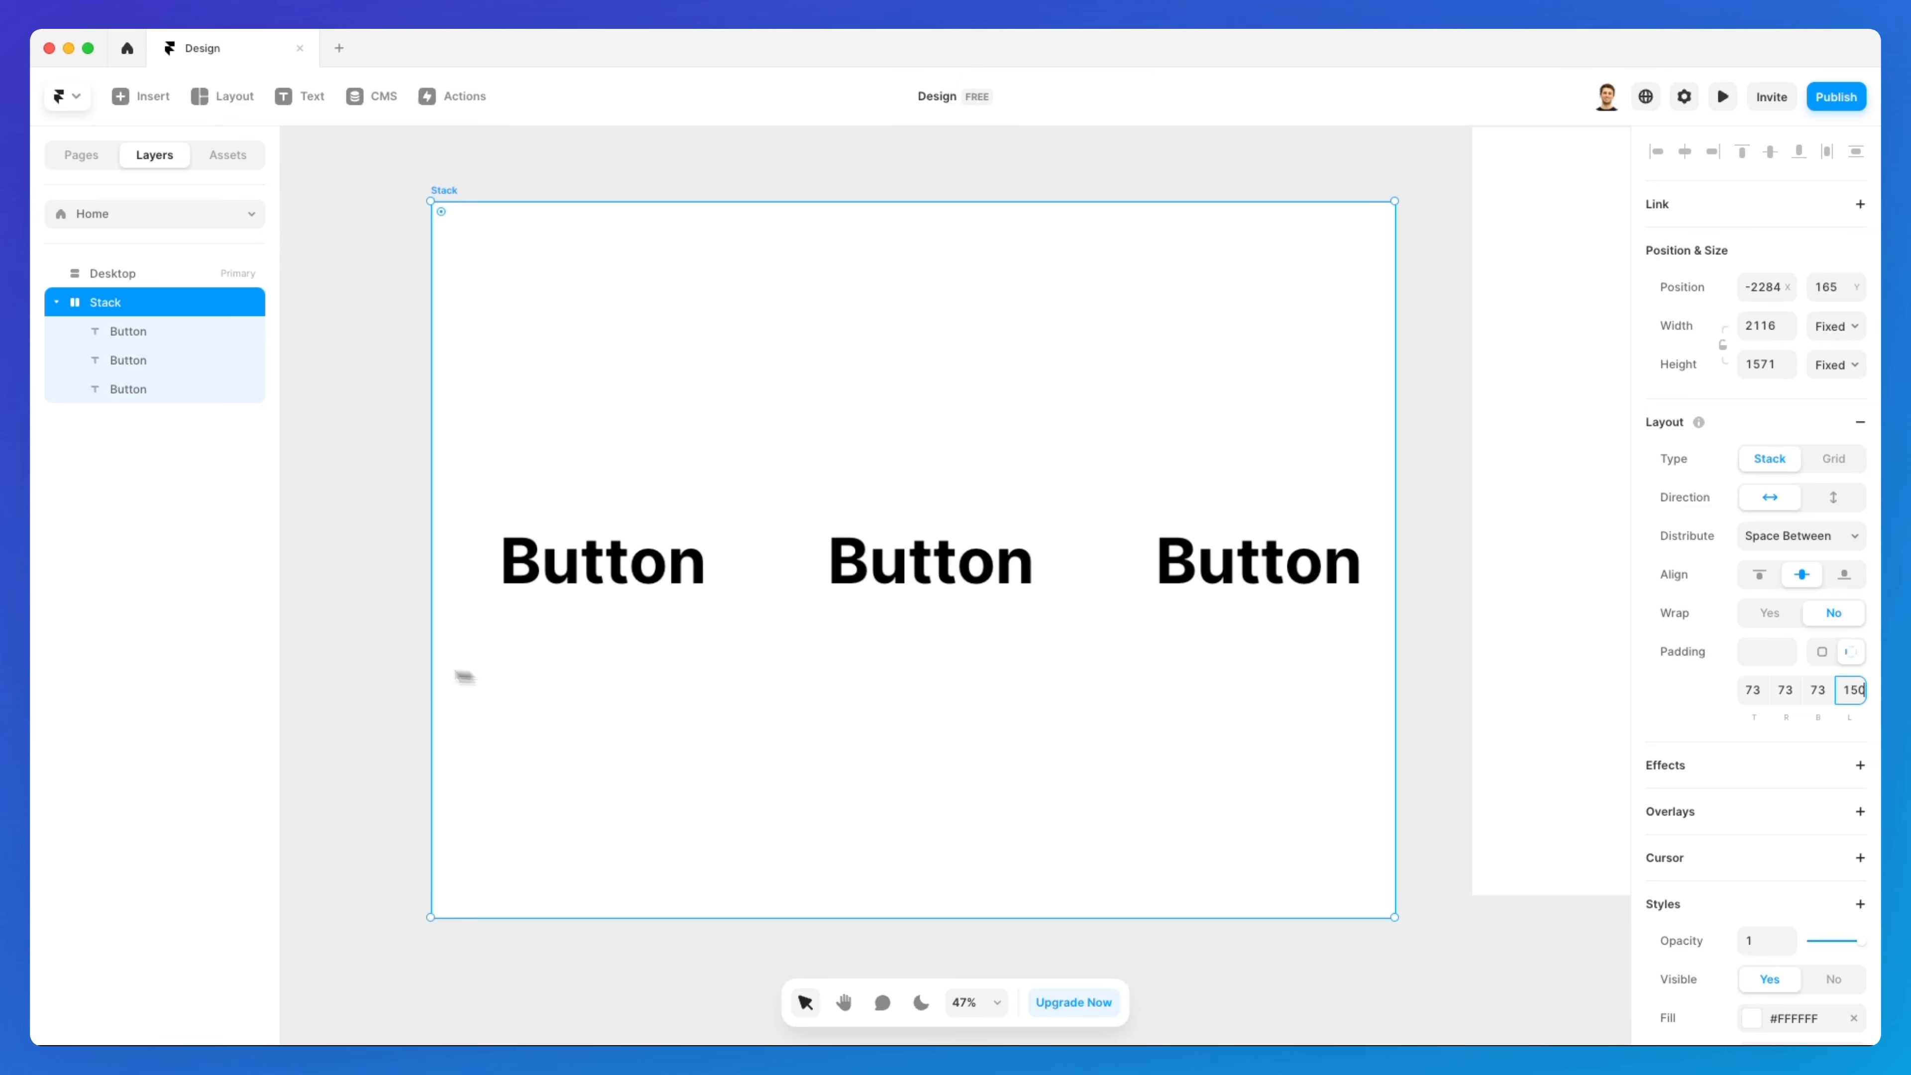
# Delete the stack holding the three Button texts from the canvas
pyautogui.click(337, 666)
pyautogui.scroll(-2, 348, 656)
pyautogui.scroll(-4, 349, 654)
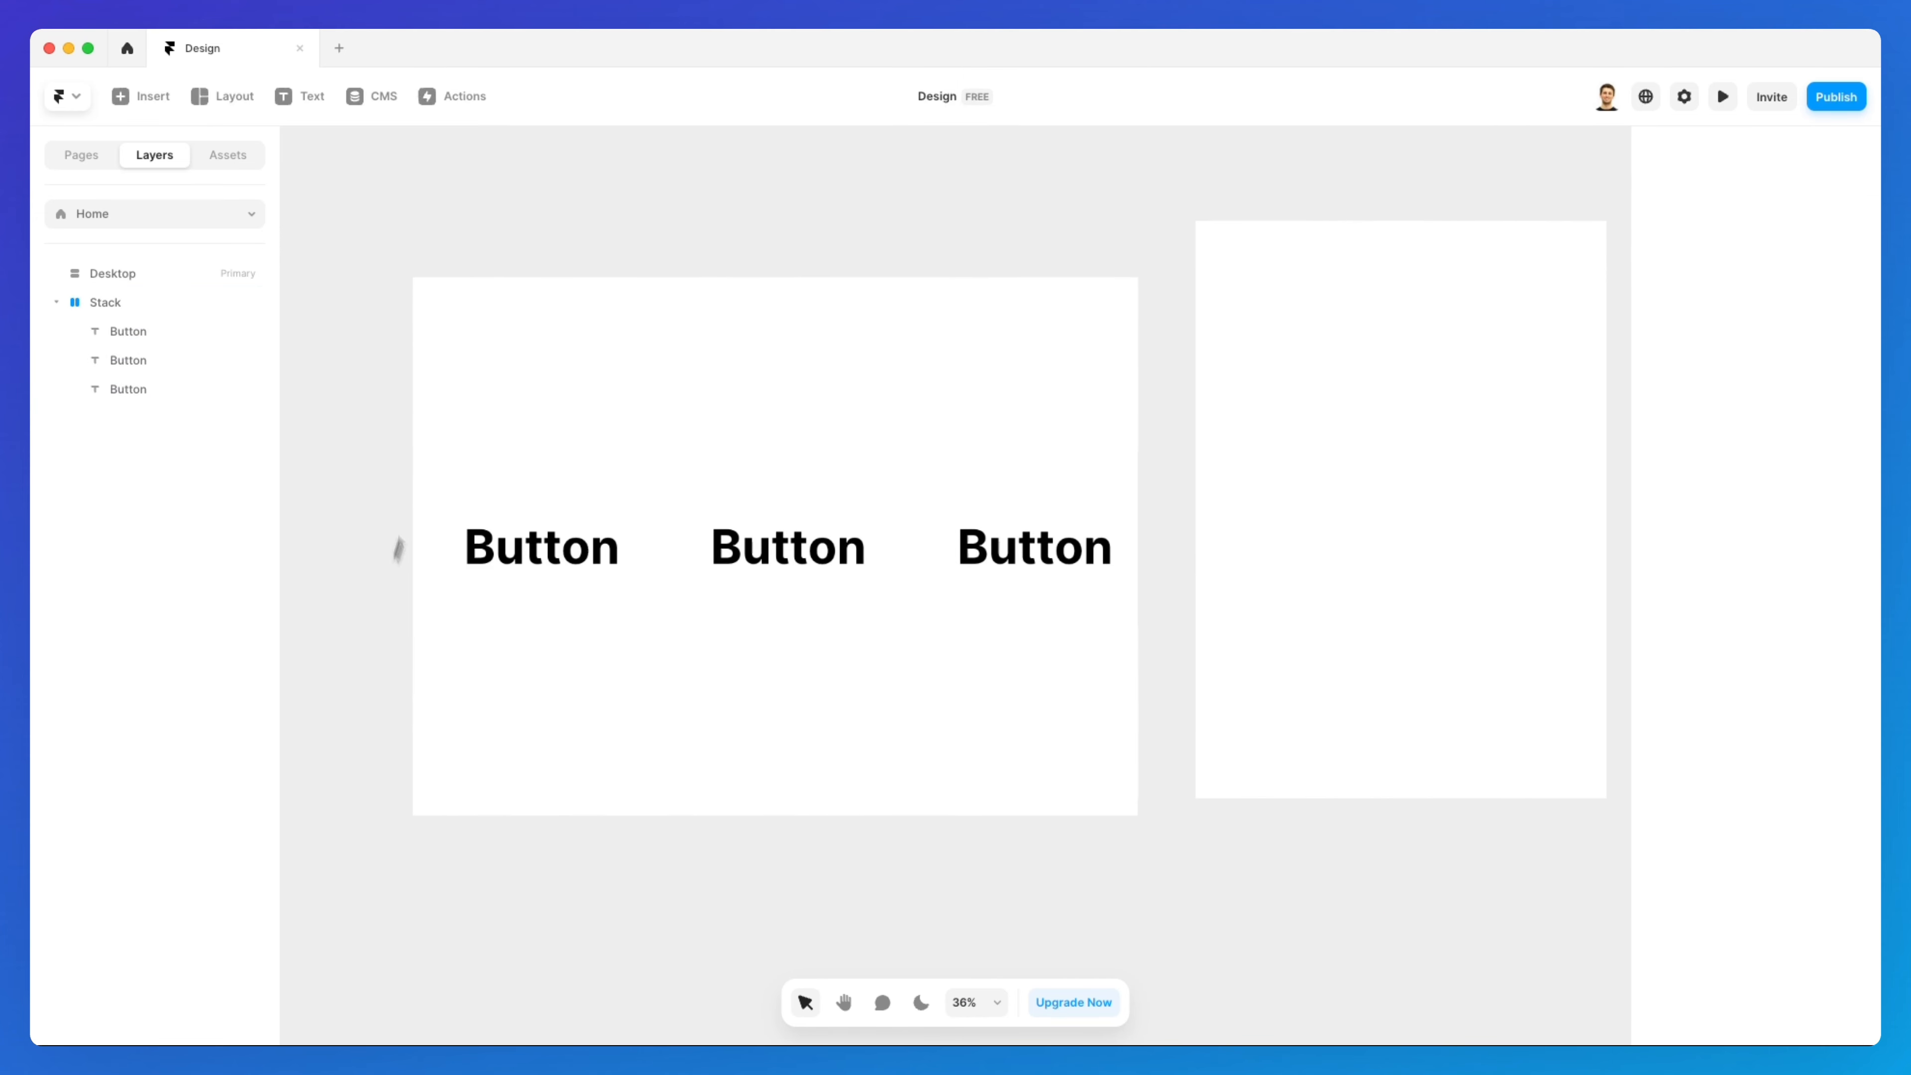
pyautogui.click(423, 280)
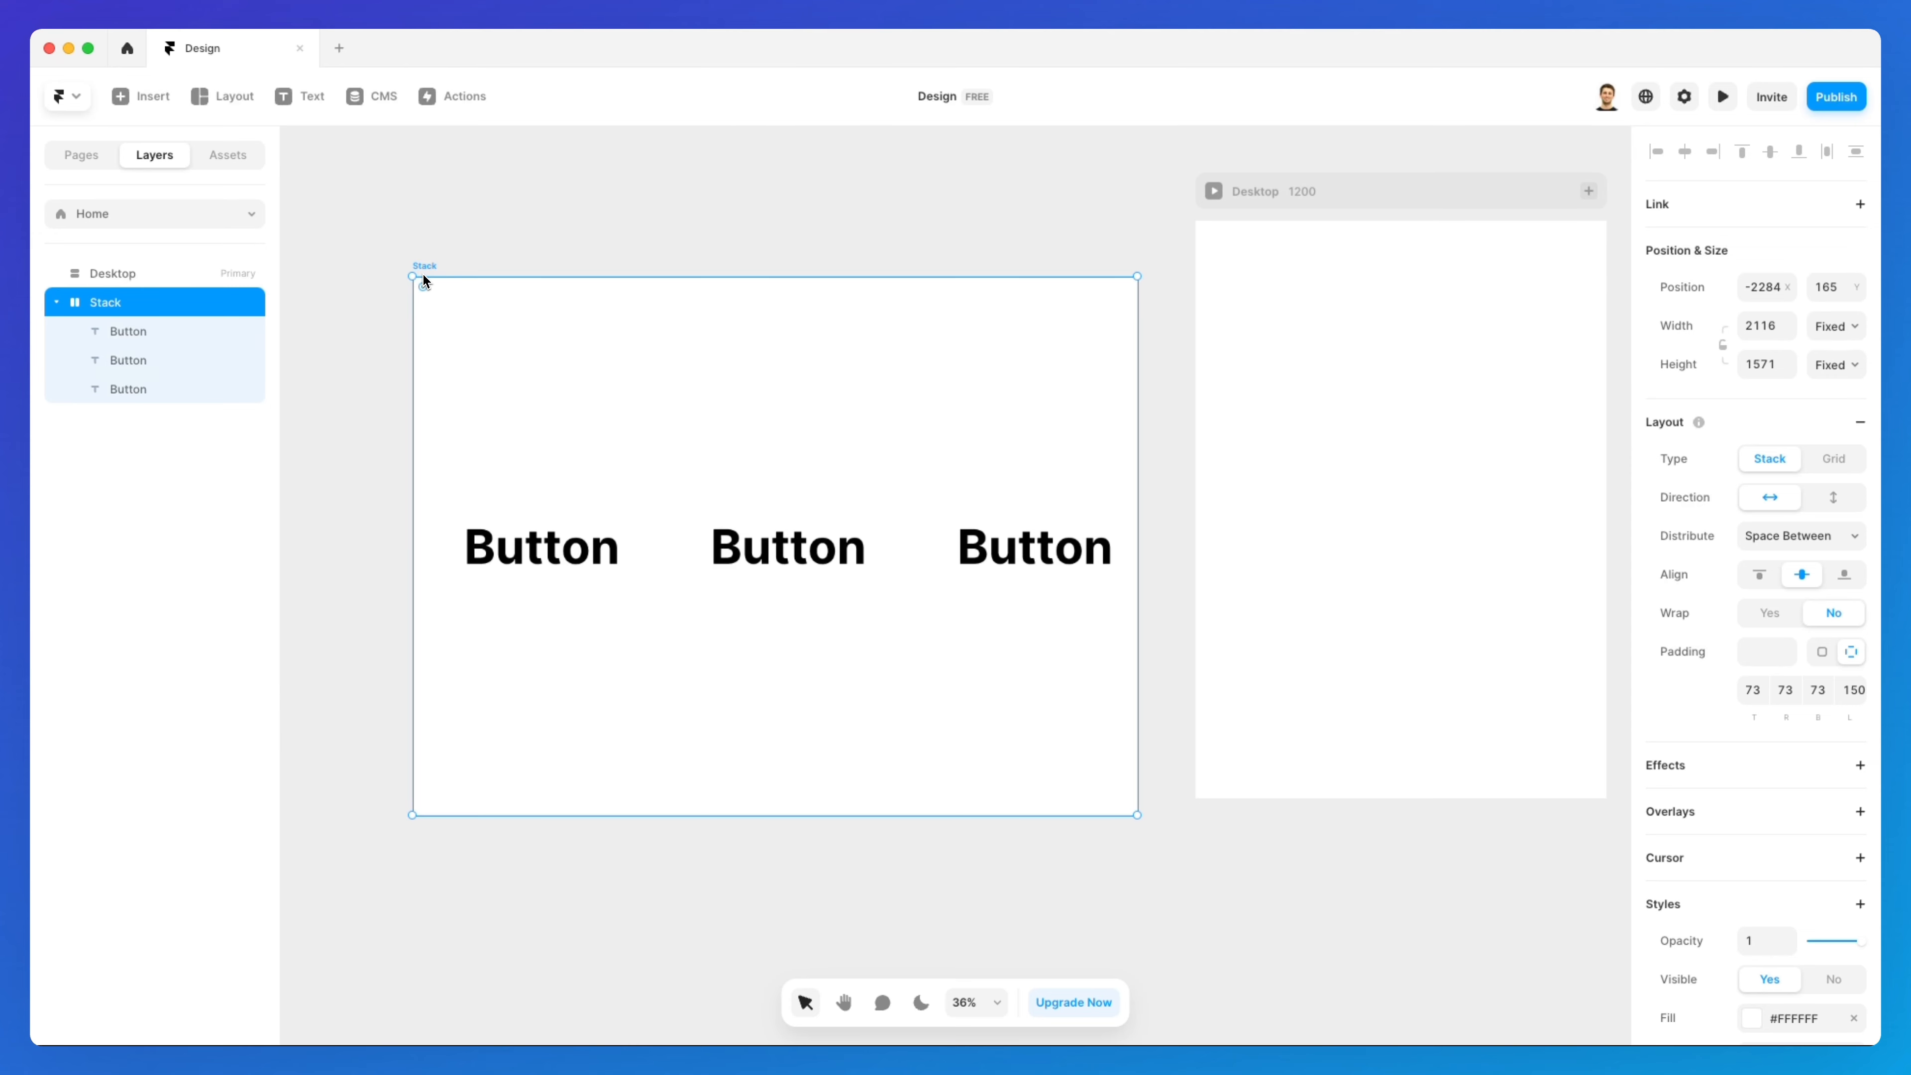
pyautogui.press('Delete')
# Draw a frame about 521 by 508 inside the empty Desktop breakpoint
pyautogui.hscroll(10, 423, 274)
pyautogui.scroll(2, 741, 229)
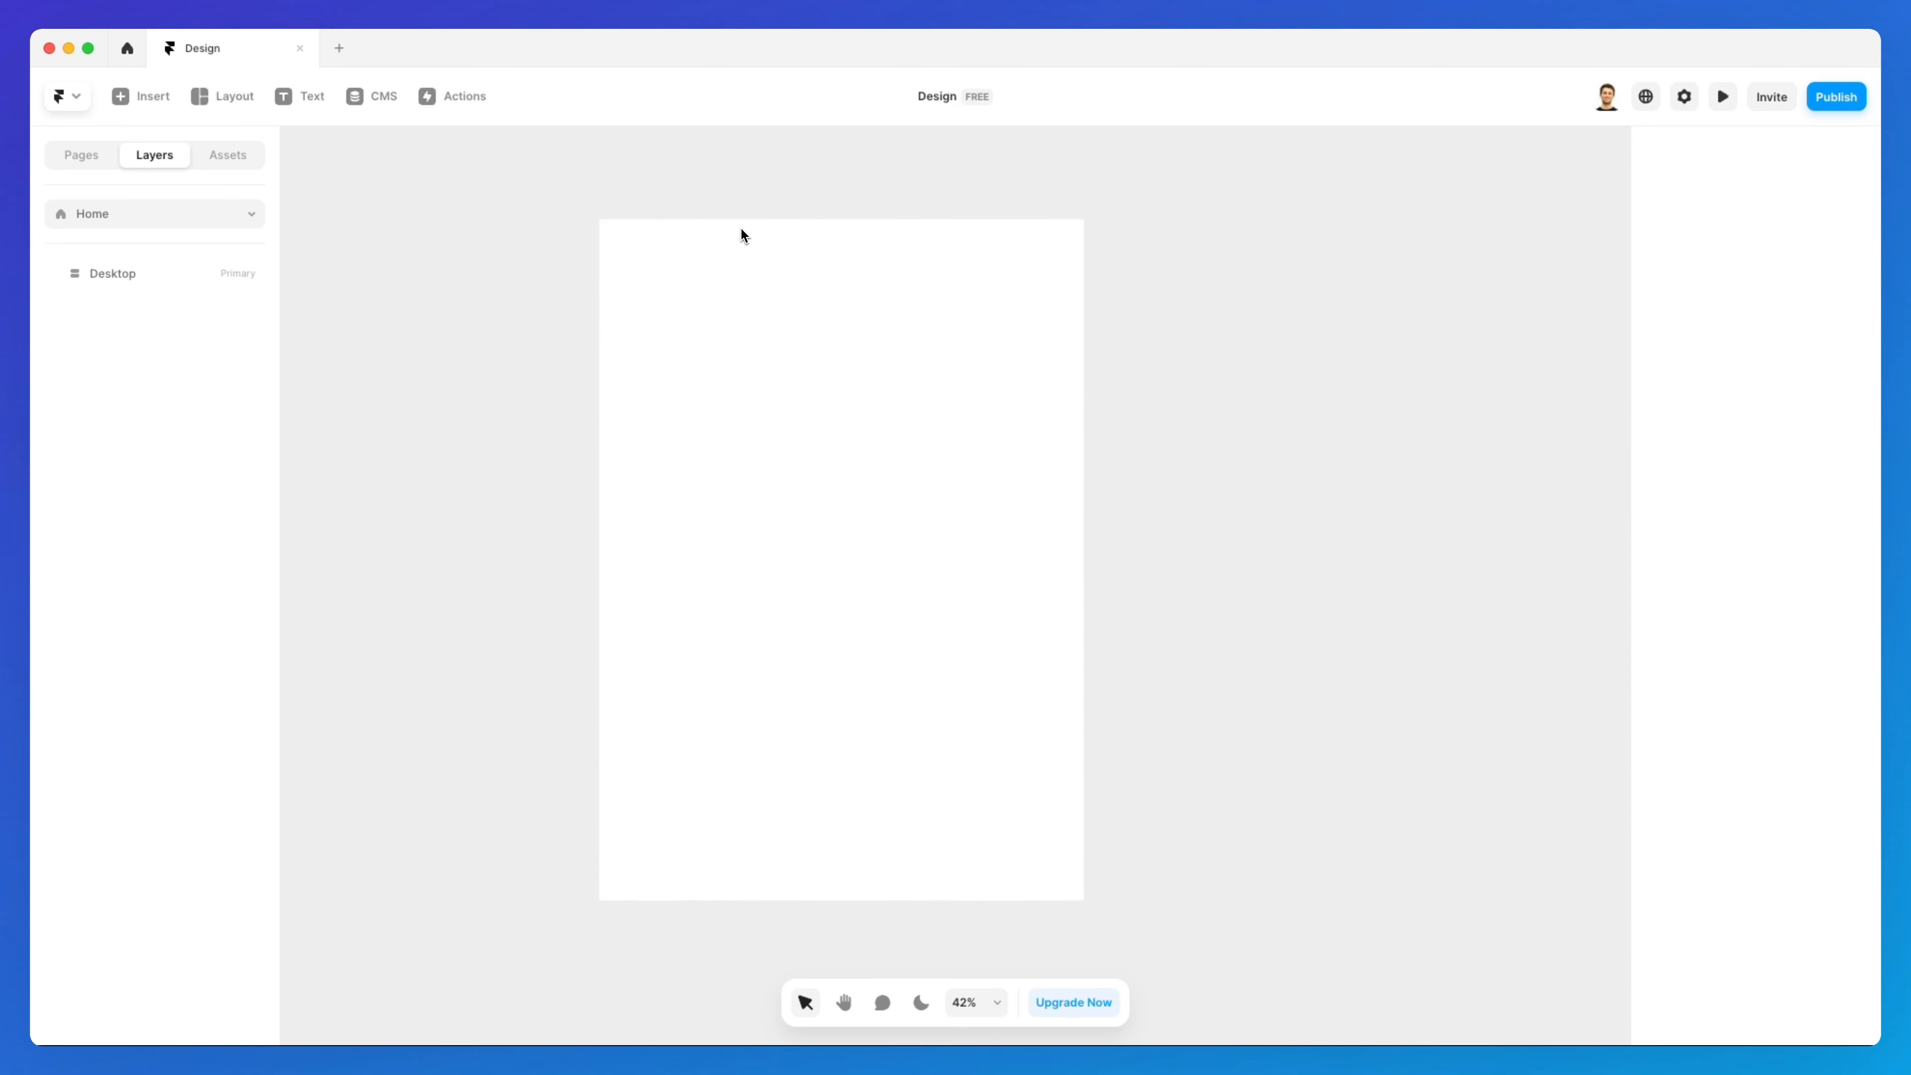
pyautogui.scroll(5, 740, 229)
pyautogui.click(739, 235)
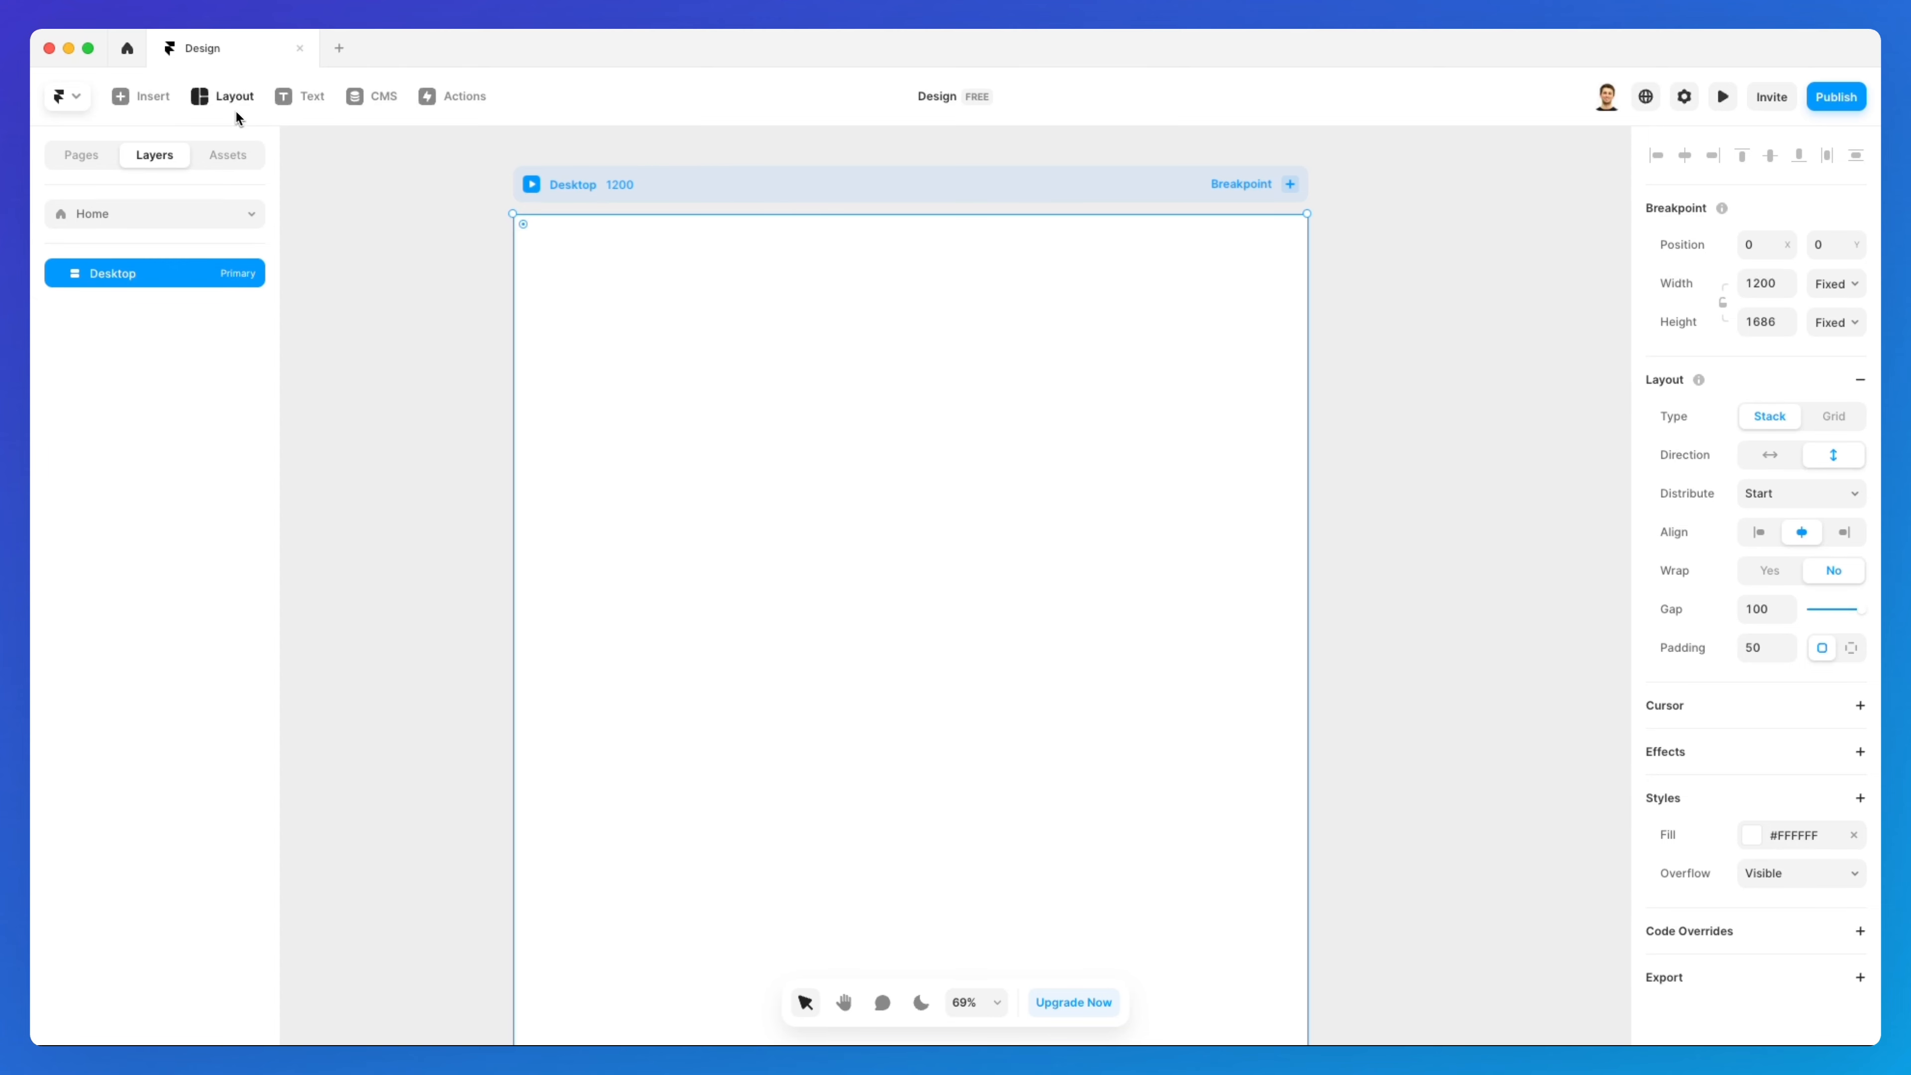
pyautogui.click(151, 98)
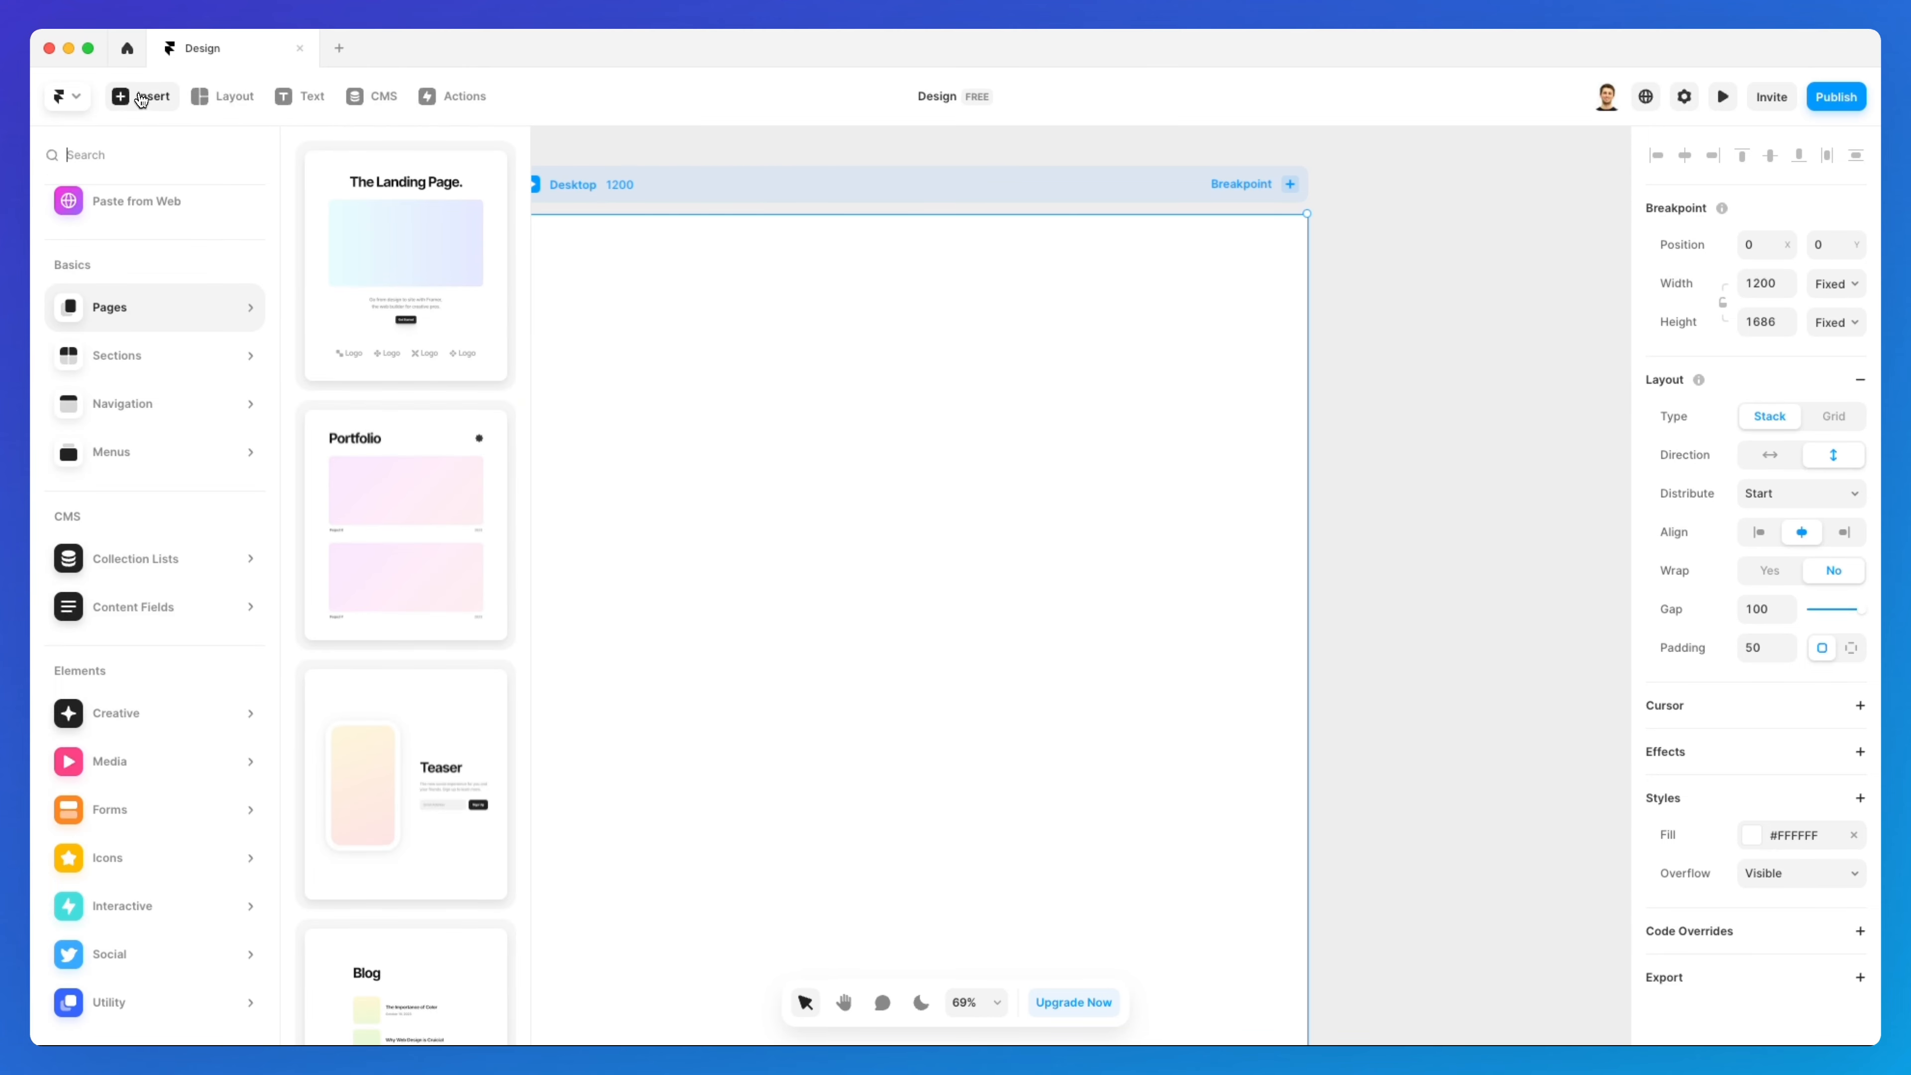
pyautogui.click(145, 98)
pyautogui.press('f')
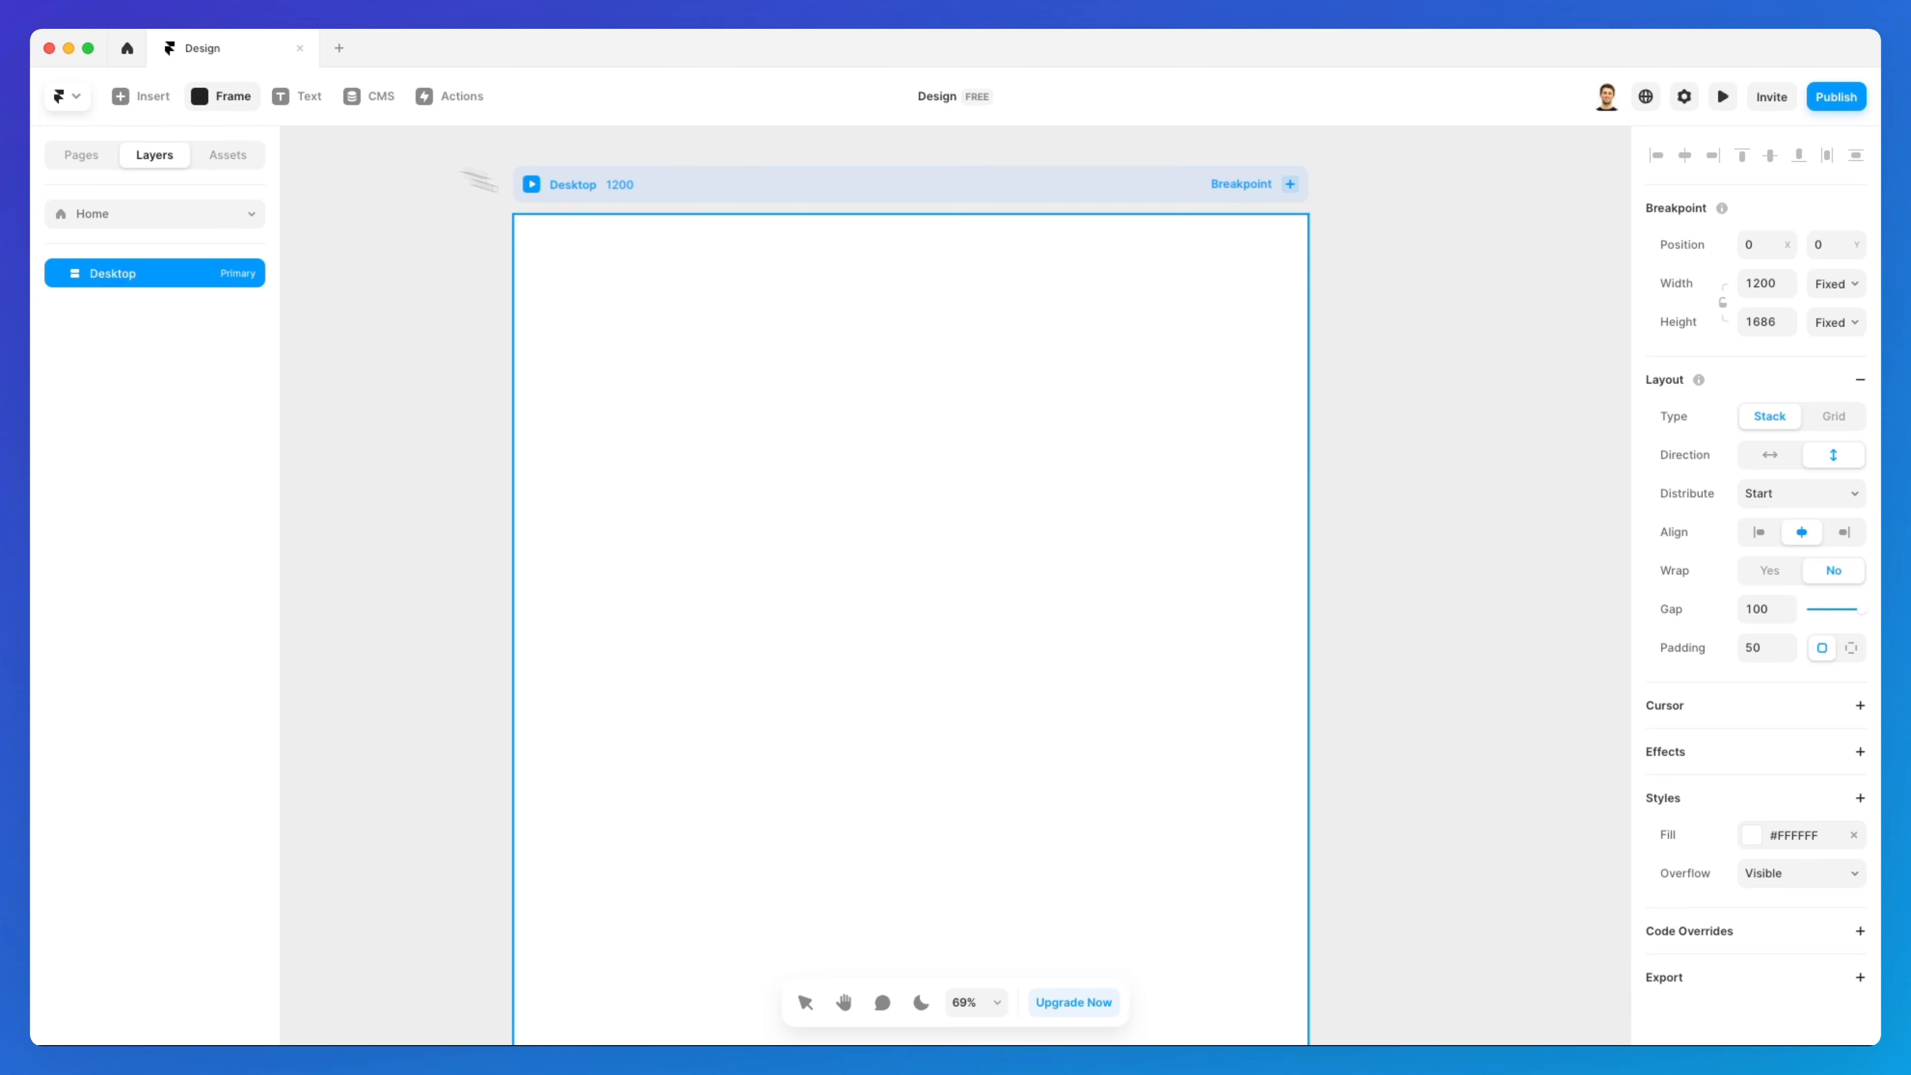
pyautogui.moveTo(645, 334); pyautogui.dragTo(990, 672)
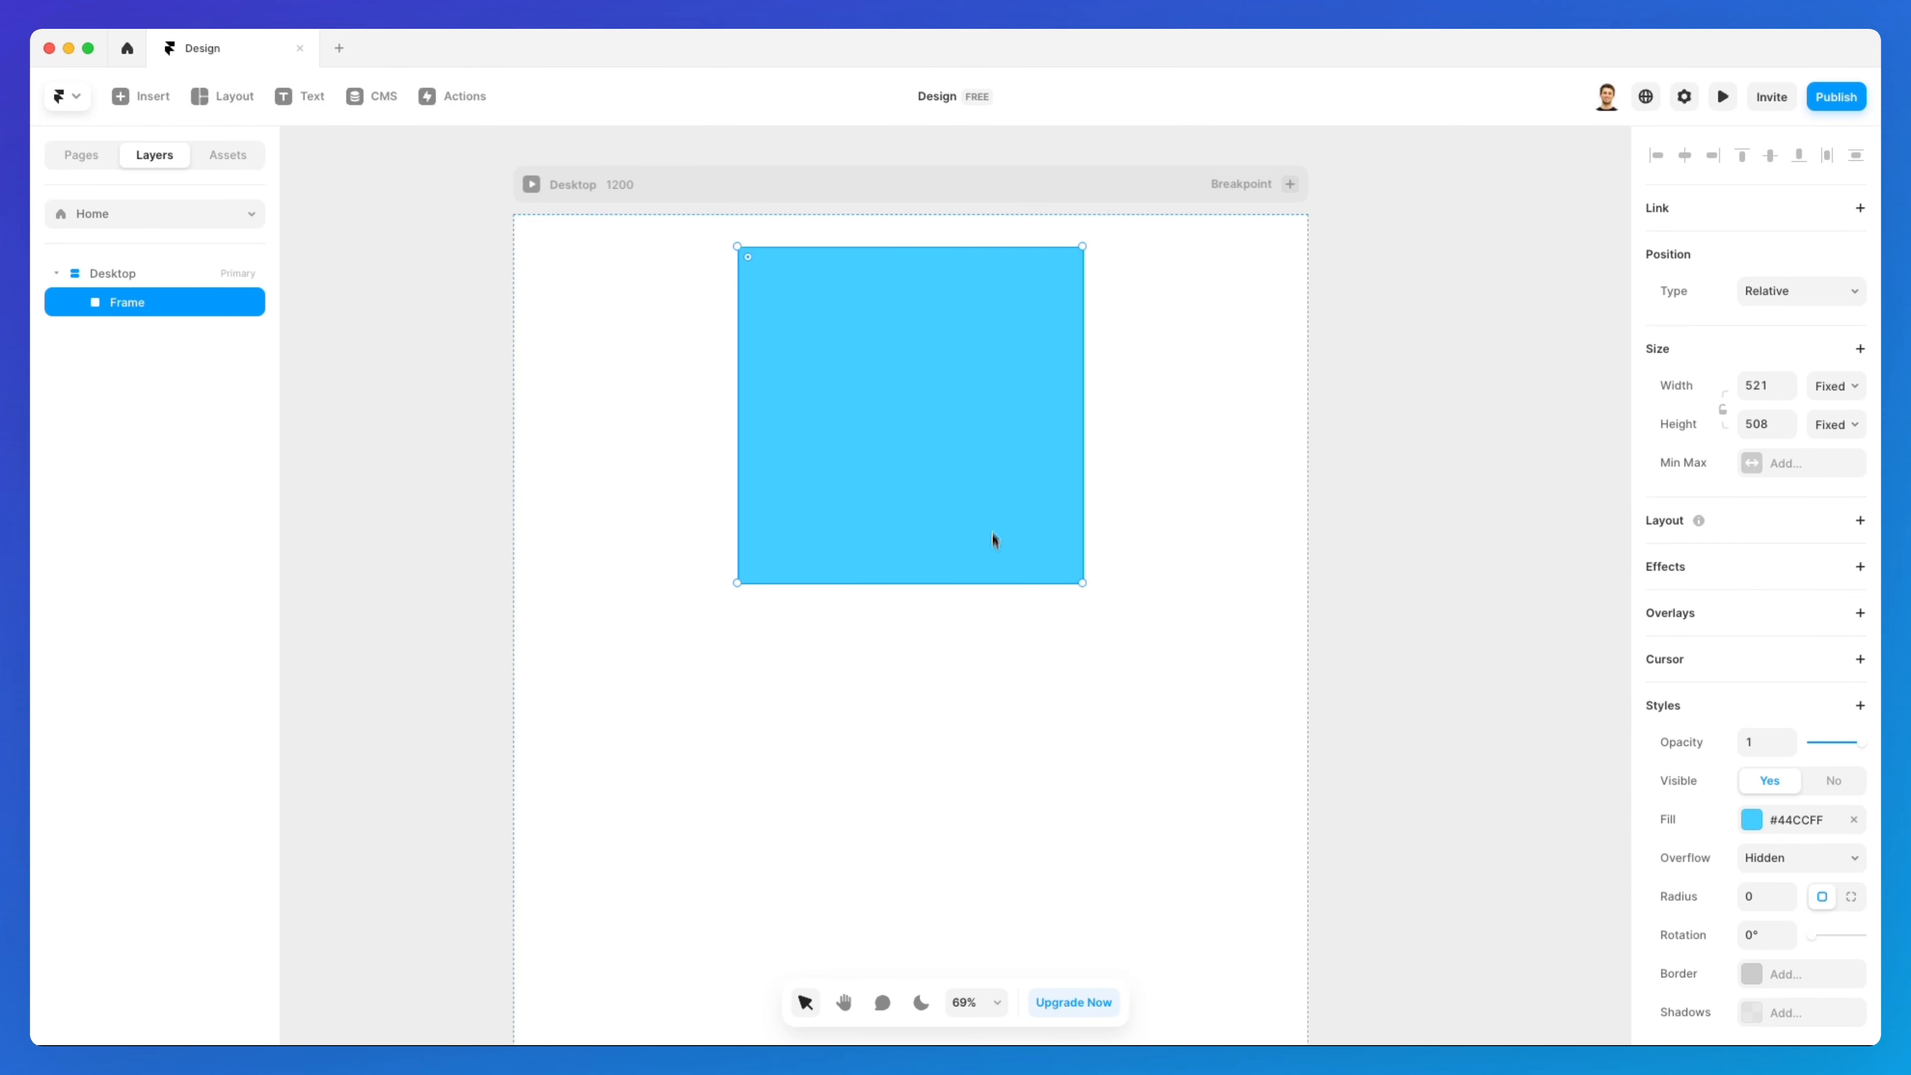
# Remove the stack layout from the Desktop breakpoint and add it again
pyautogui.click(585, 269)
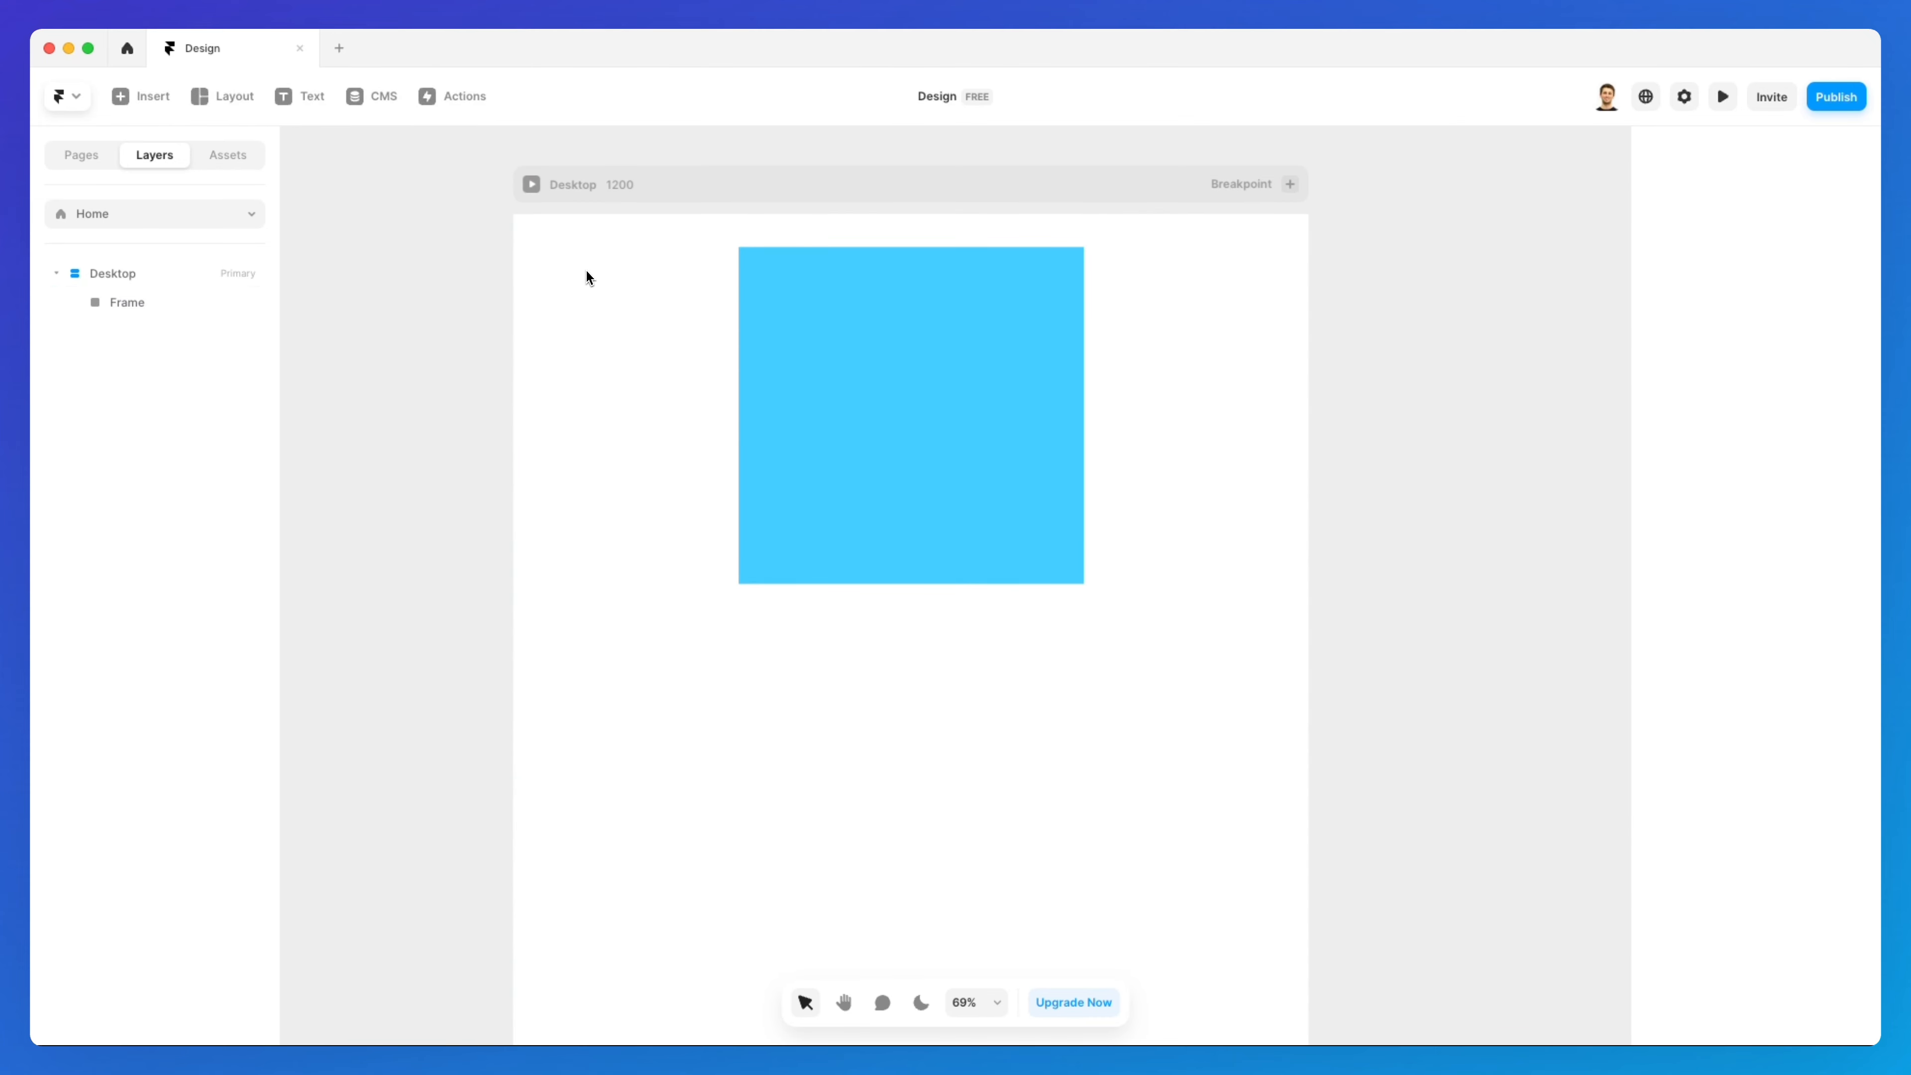
pyautogui.click(106, 278)
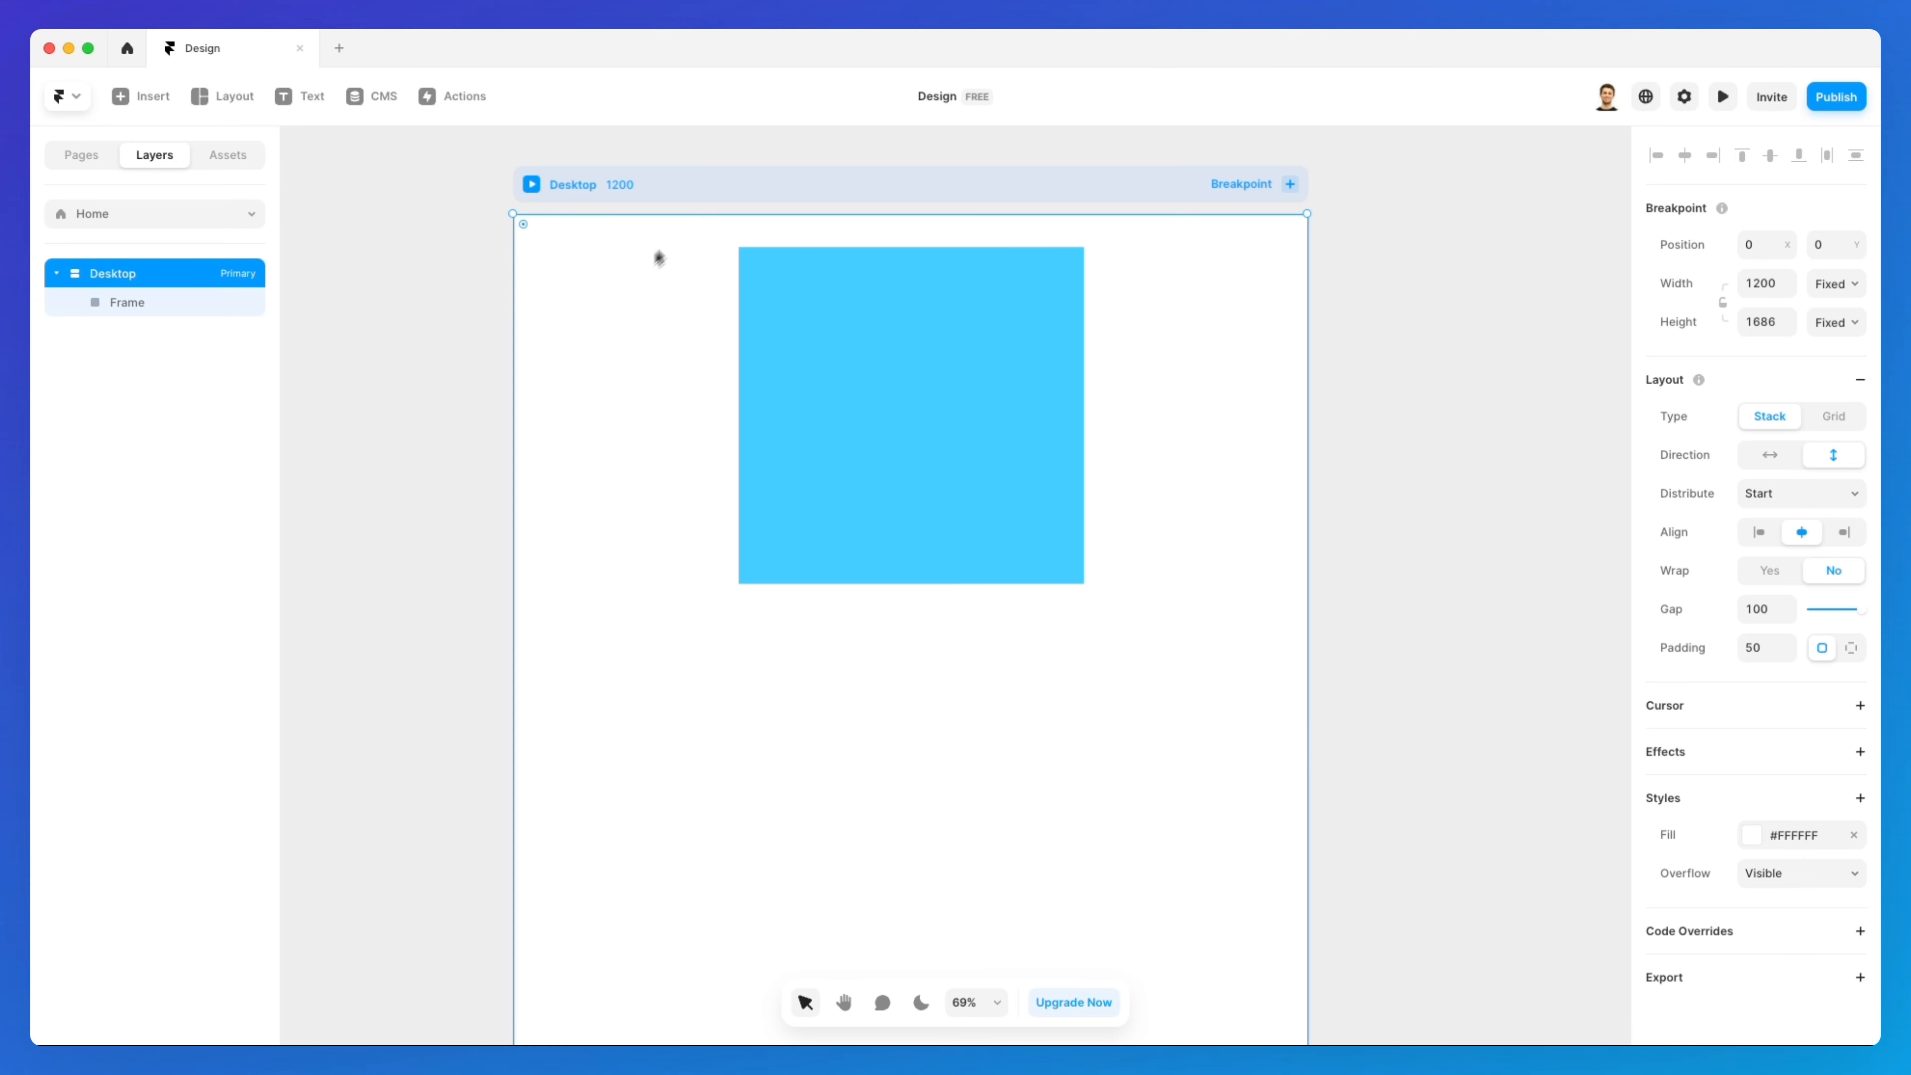
pyautogui.click(882, 160)
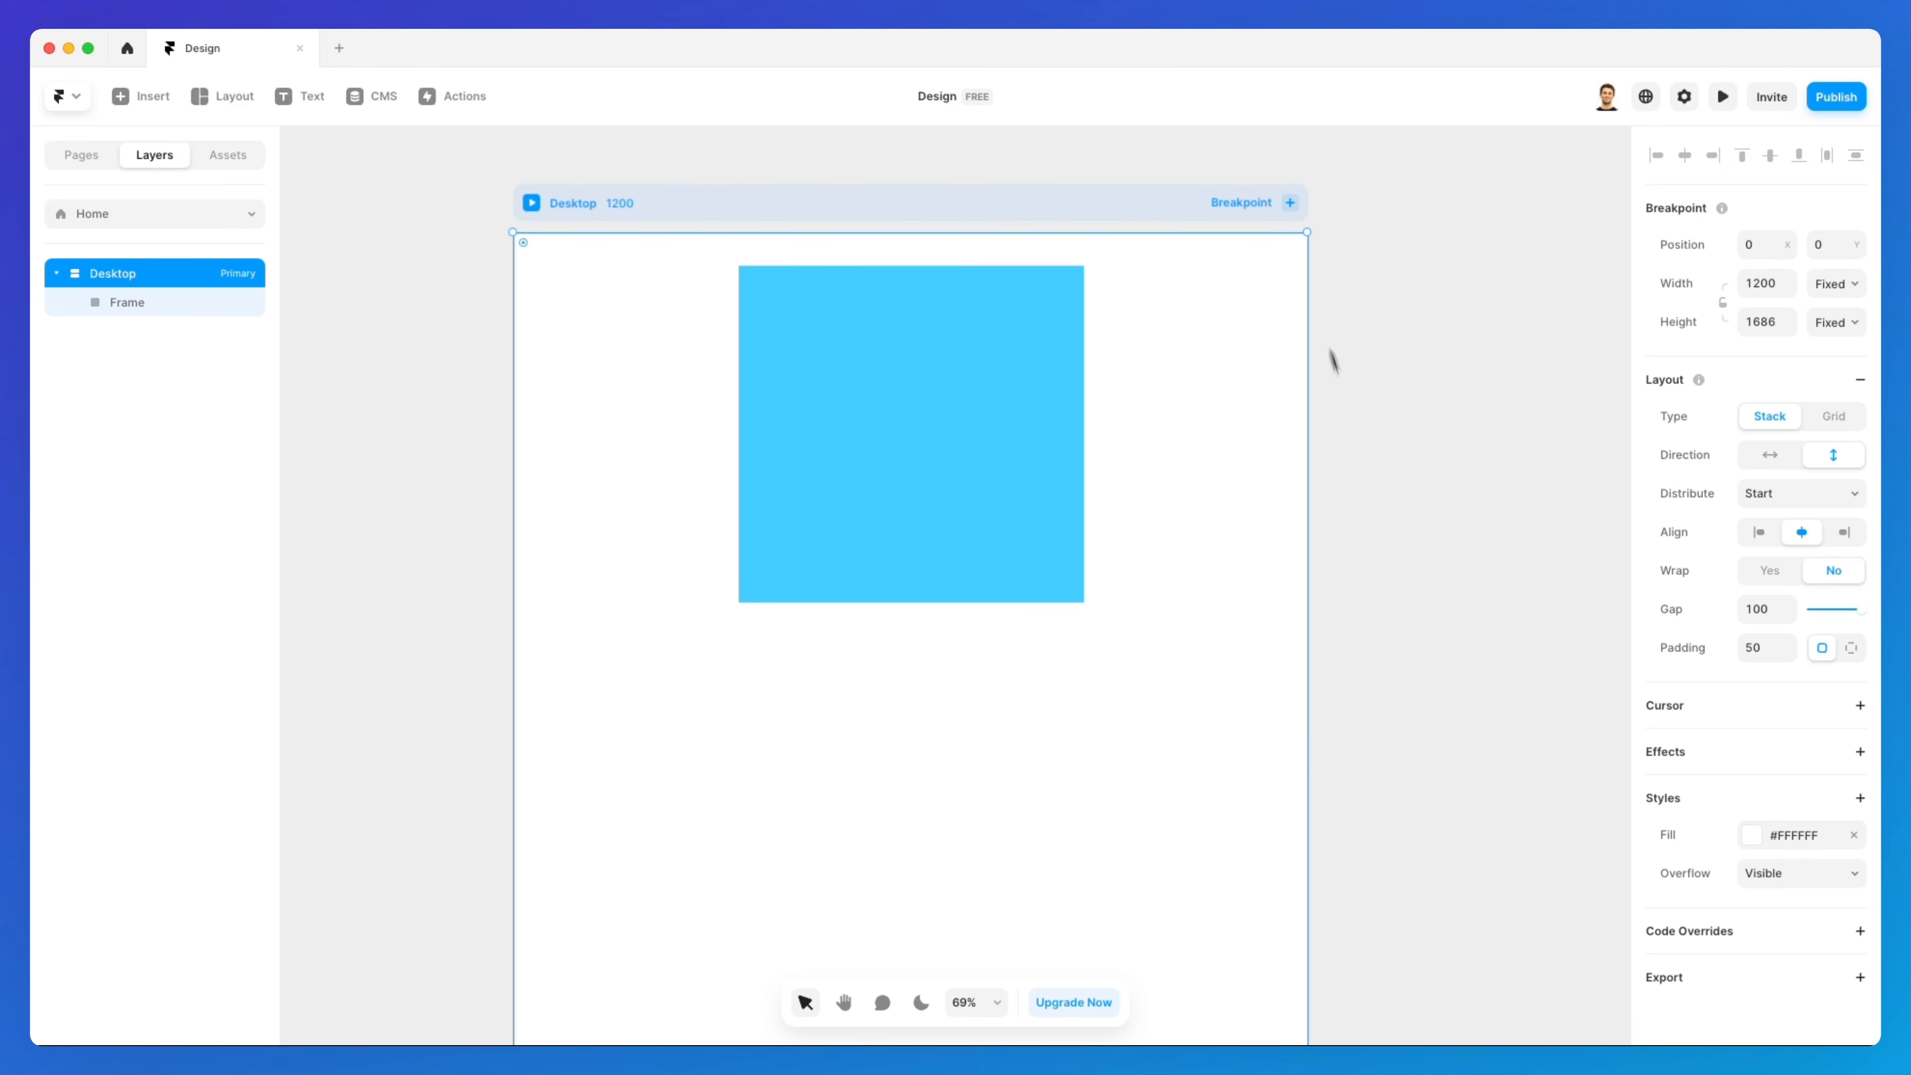
pyautogui.scroll(1, 535, 590)
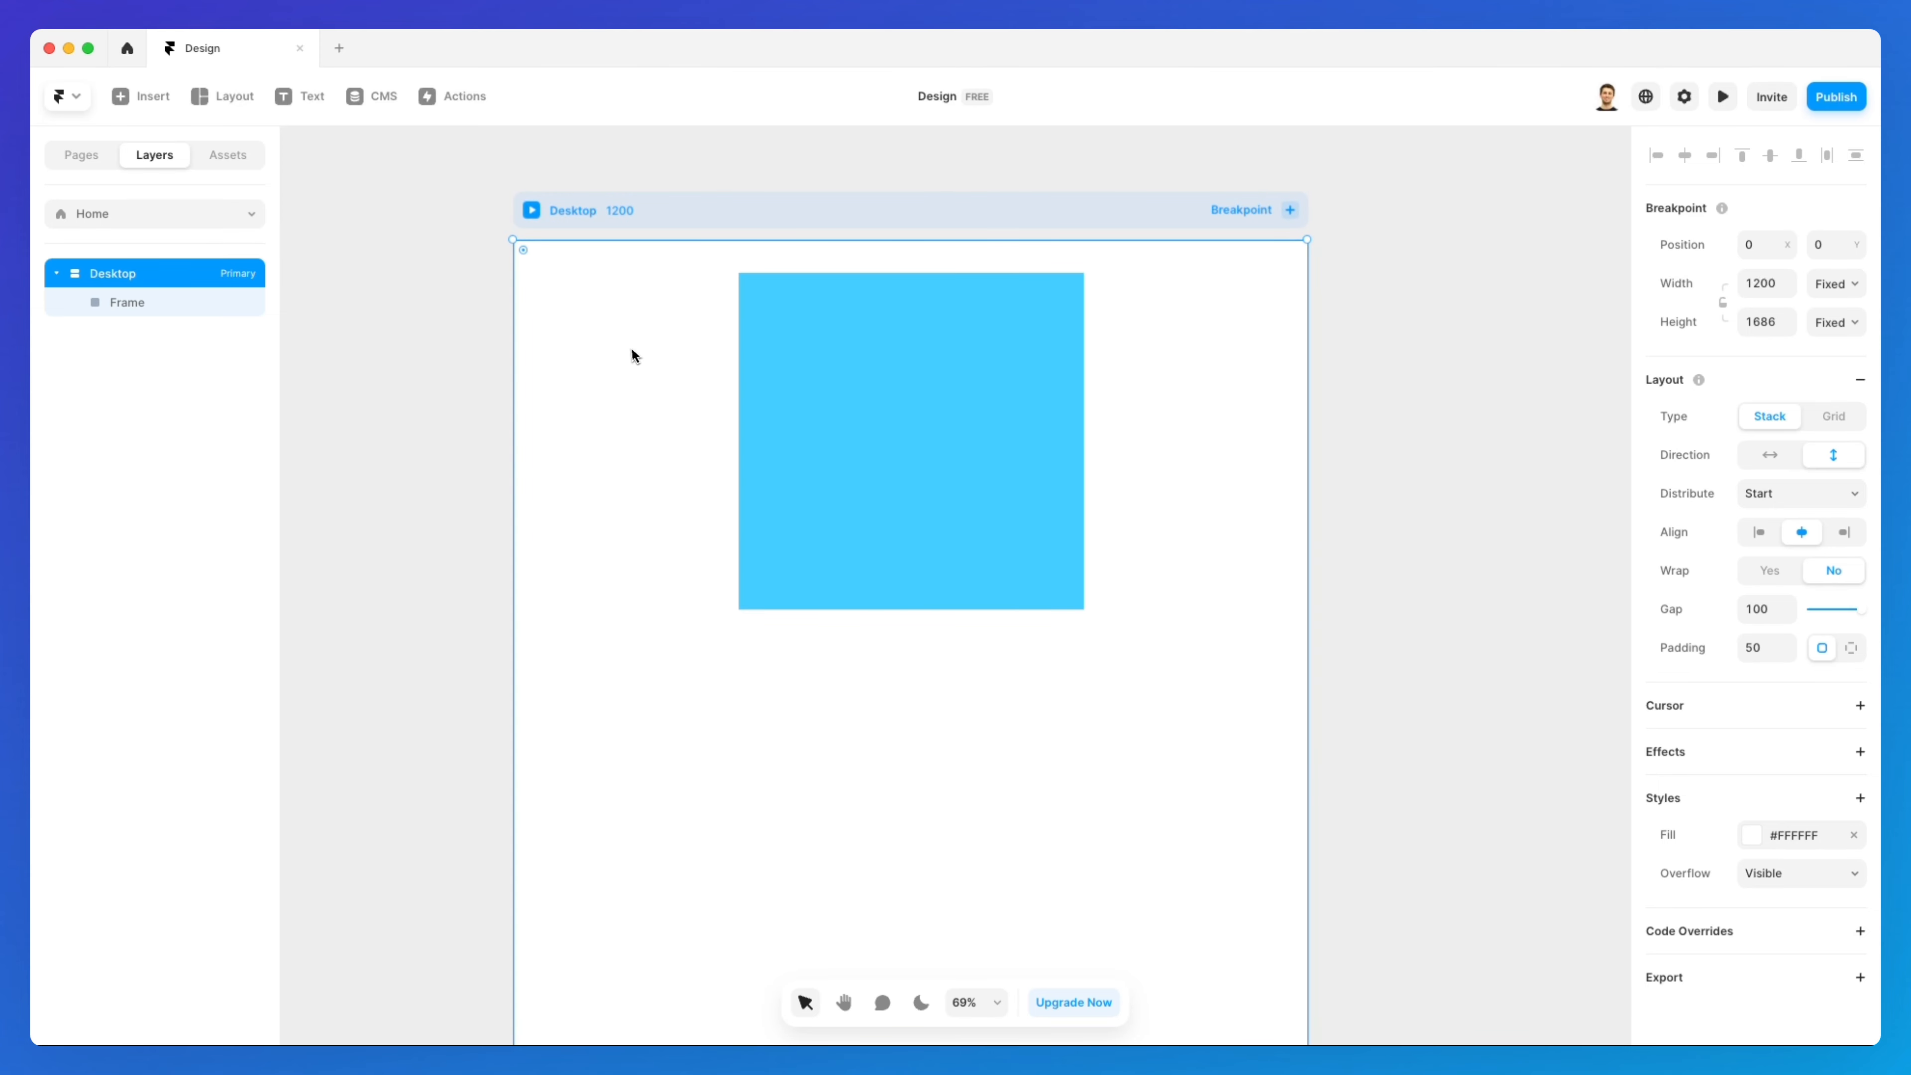
pyautogui.click(1861, 381)
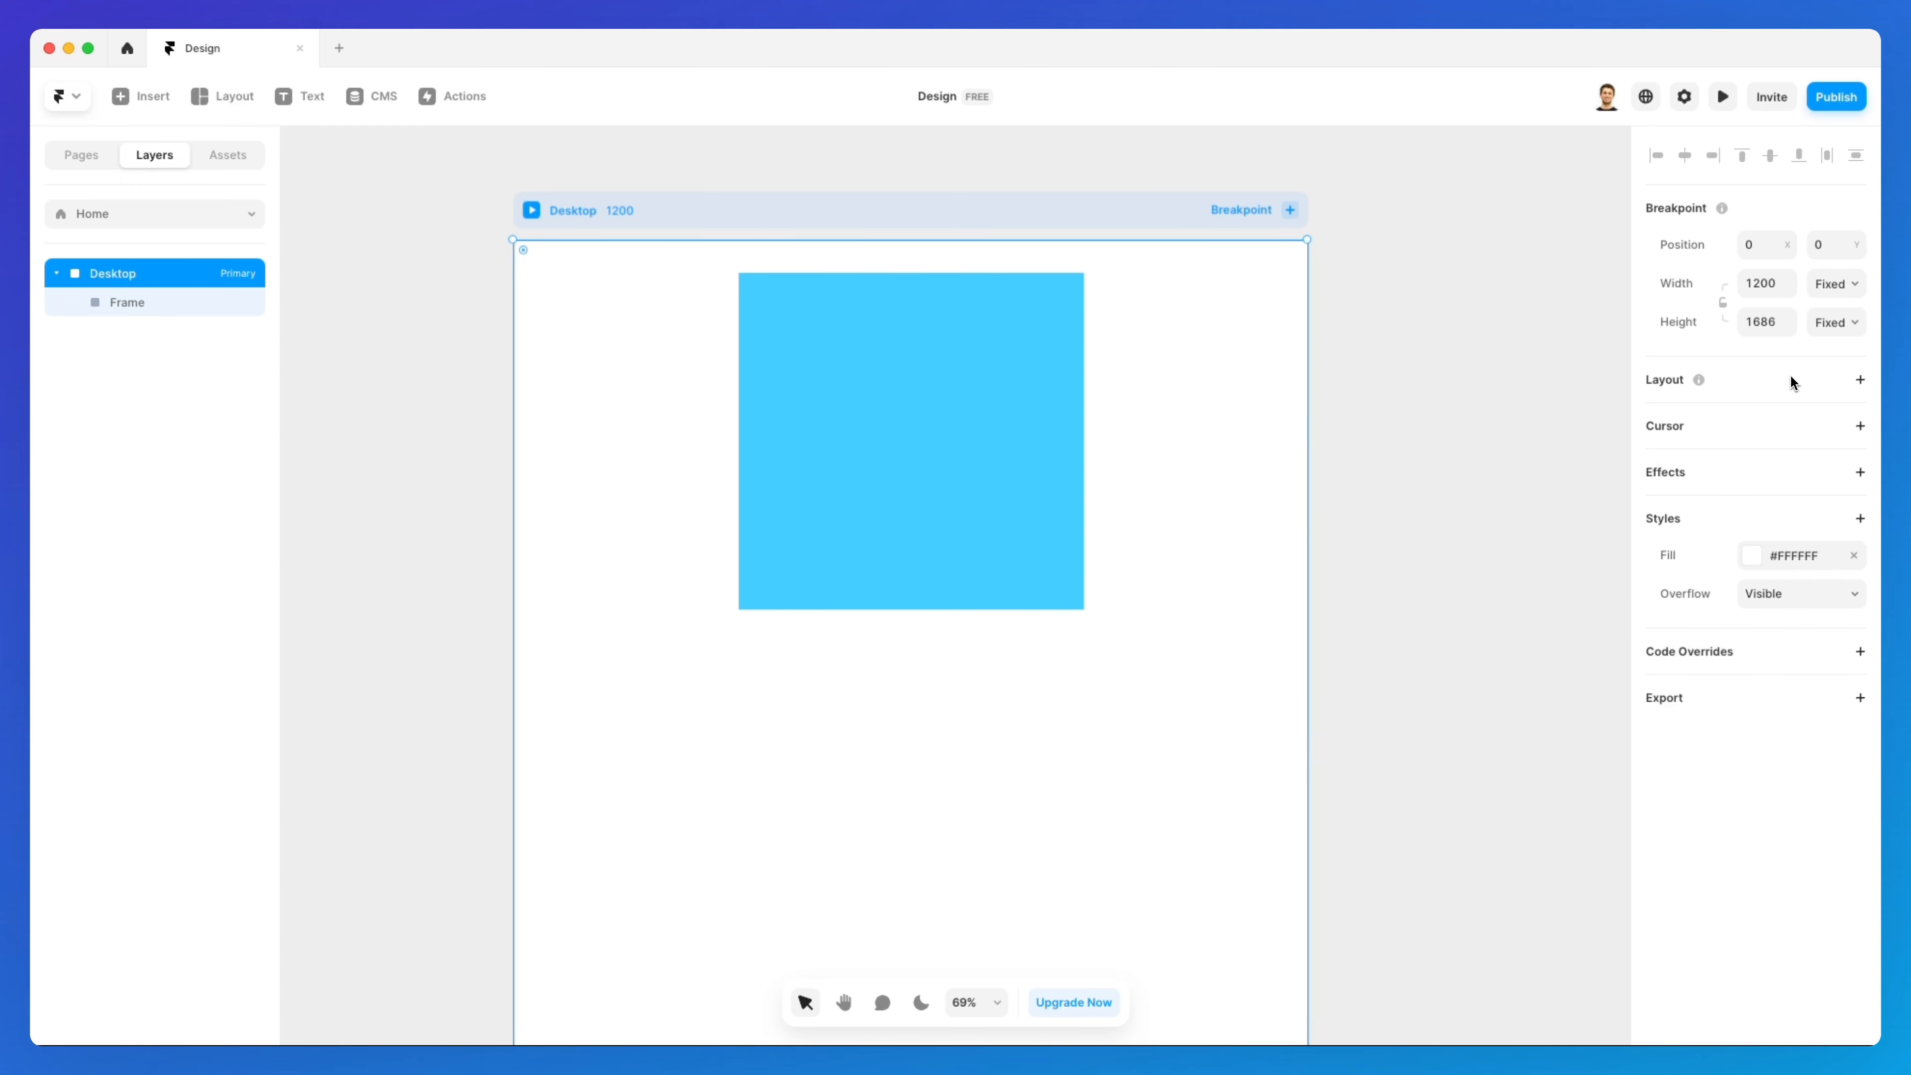
pyautogui.click(1859, 381)
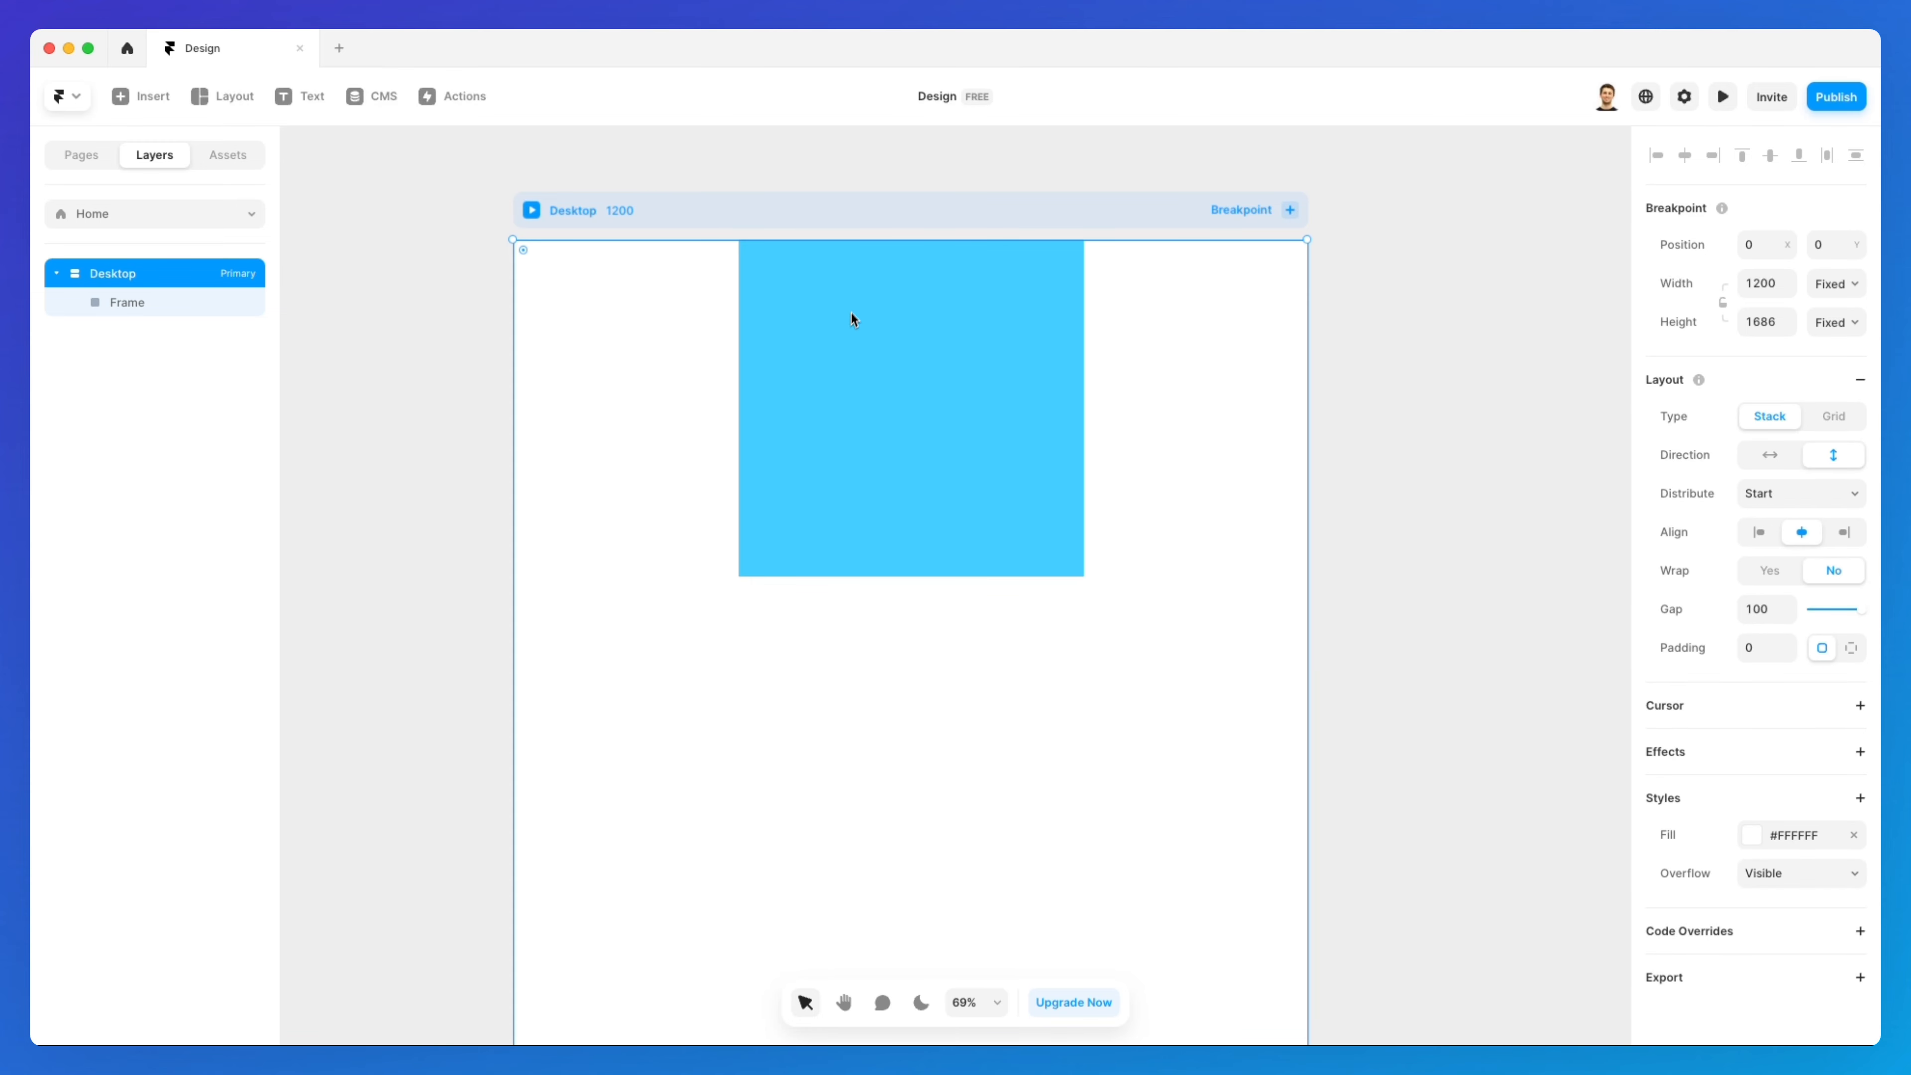
# Add a stack layout to the blue frame inside Desktop and remove it again
pyautogui.click(164, 303)
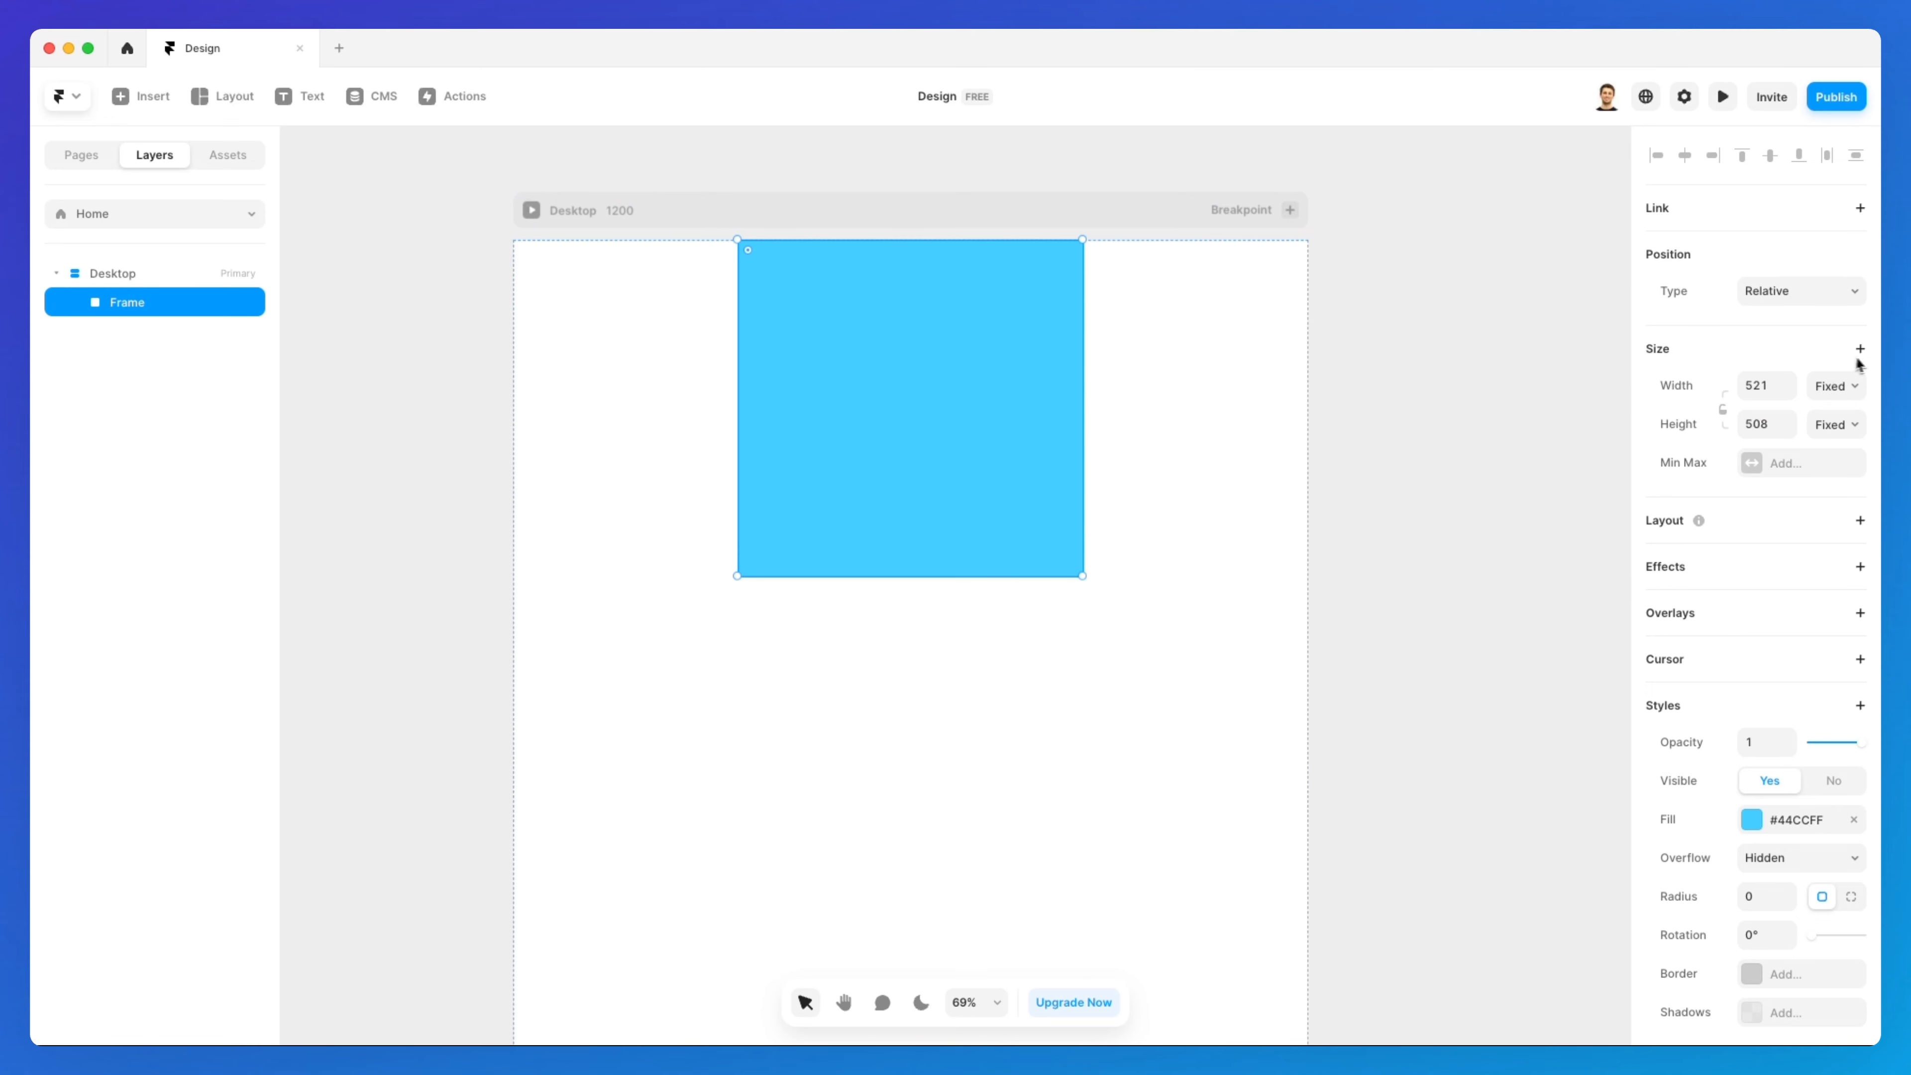
pyautogui.click(1860, 522)
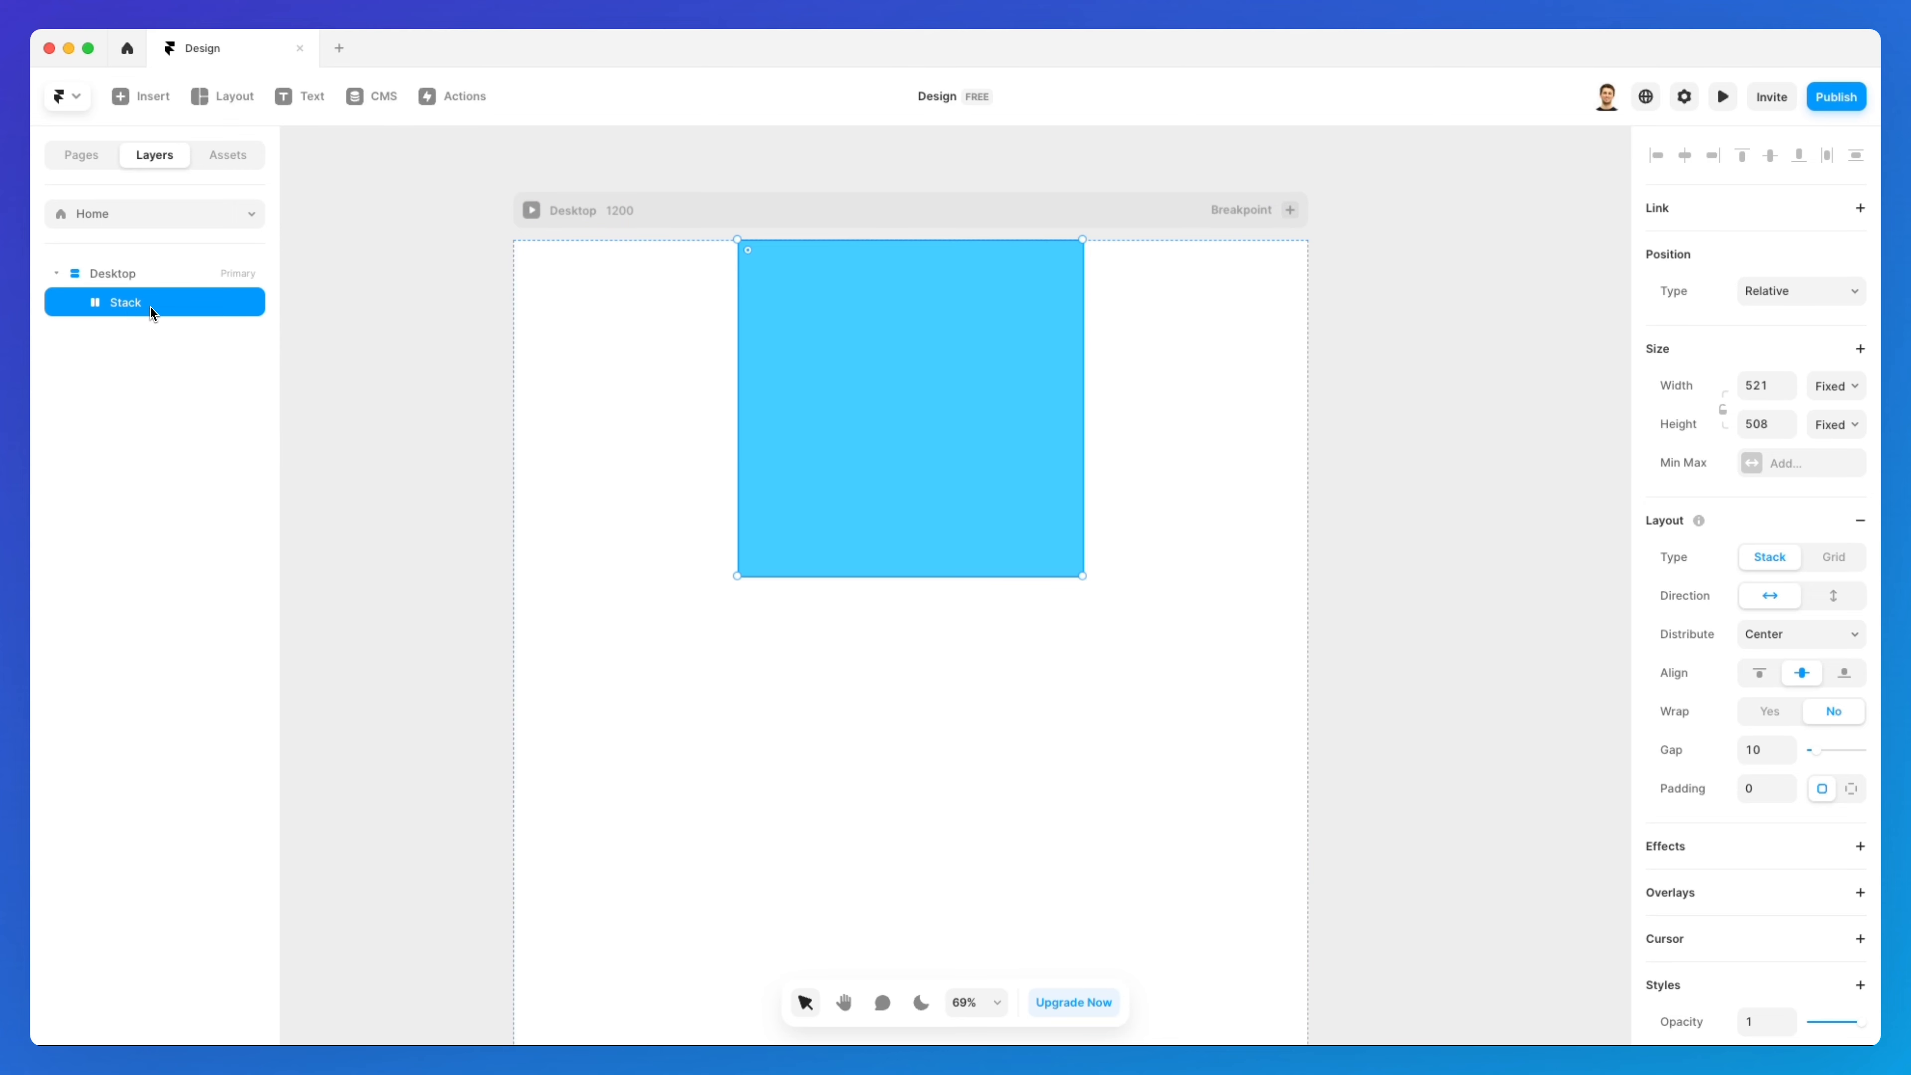
pyautogui.click(1860, 522)
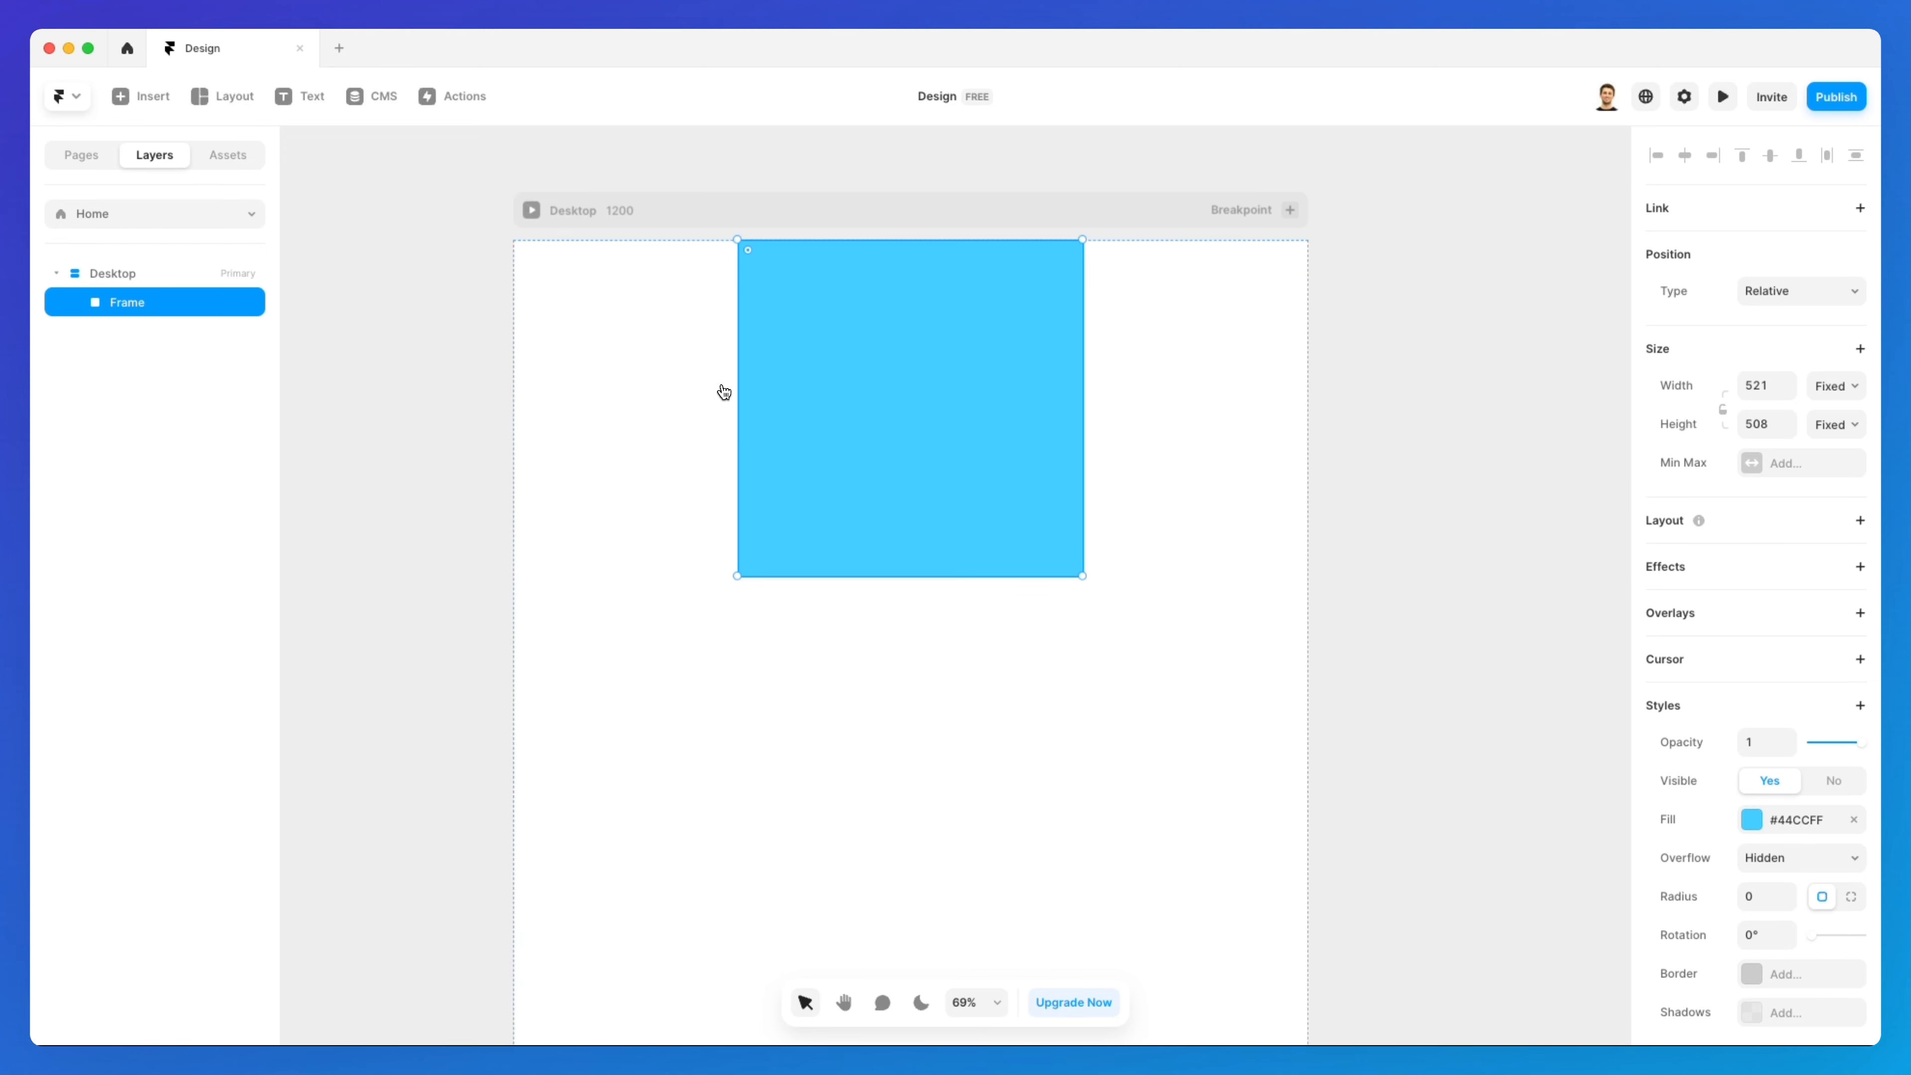
# Compare the layout properties of the Desktop breakpoint with those of the blue frame nested inside it
pyautogui.scroll(2, 720, 399)
pyautogui.scroll(-3, 712, 414)
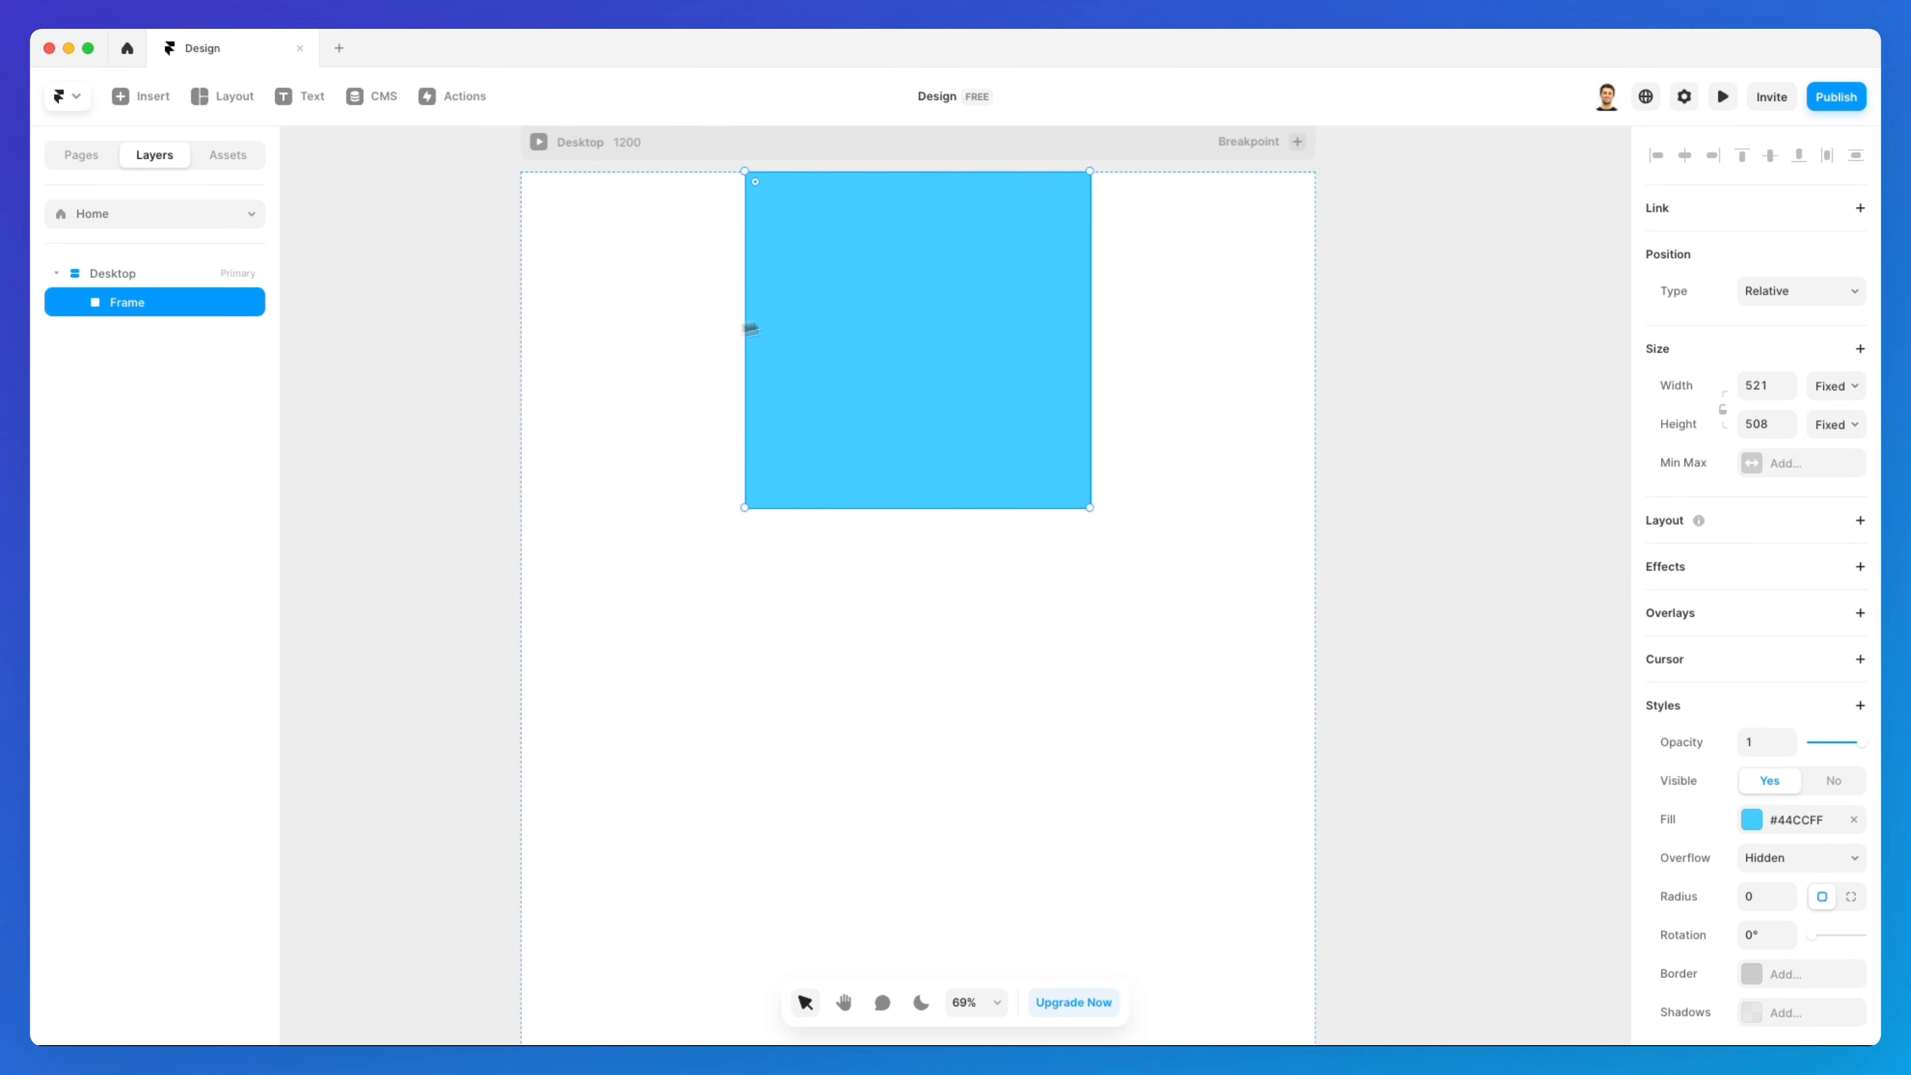
pyautogui.scroll(1, 666, 271)
pyautogui.click(672, 203)
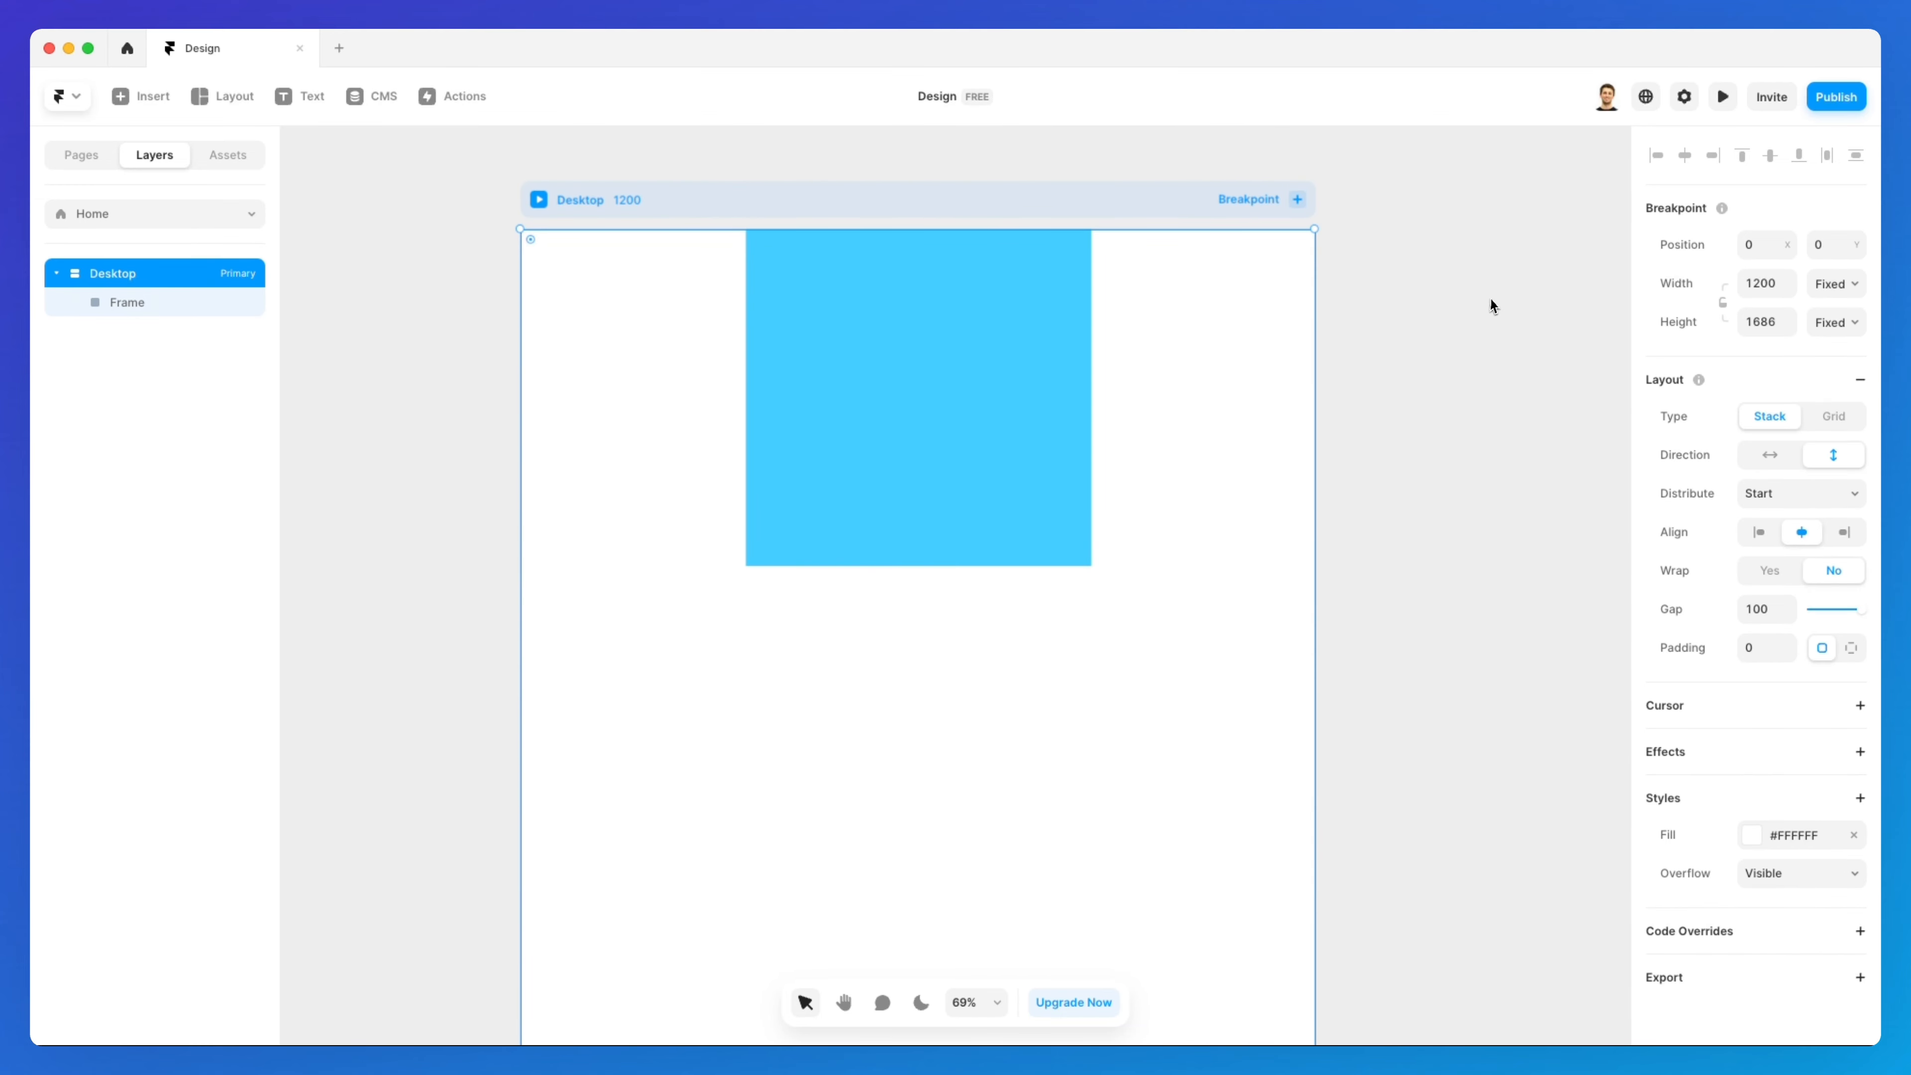
pyautogui.click(1038, 366)
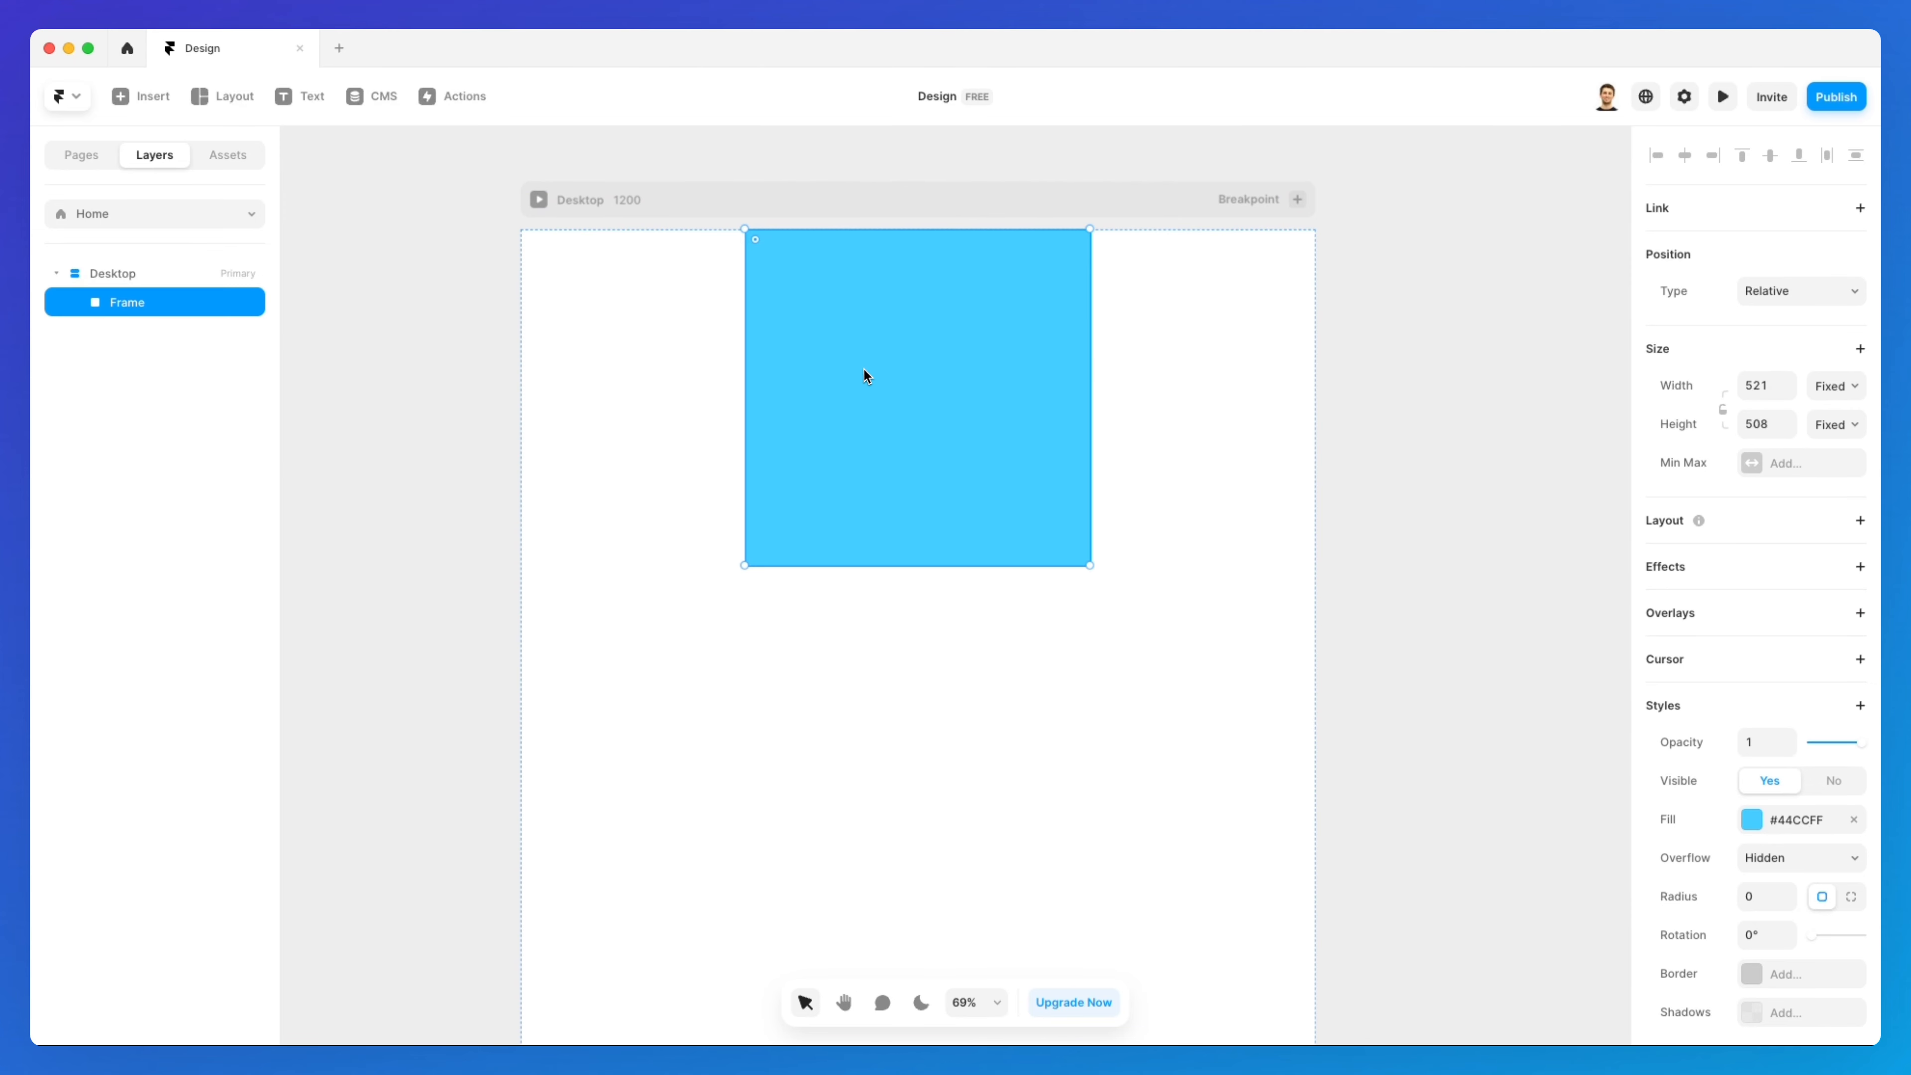
pyautogui.click(705, 199)
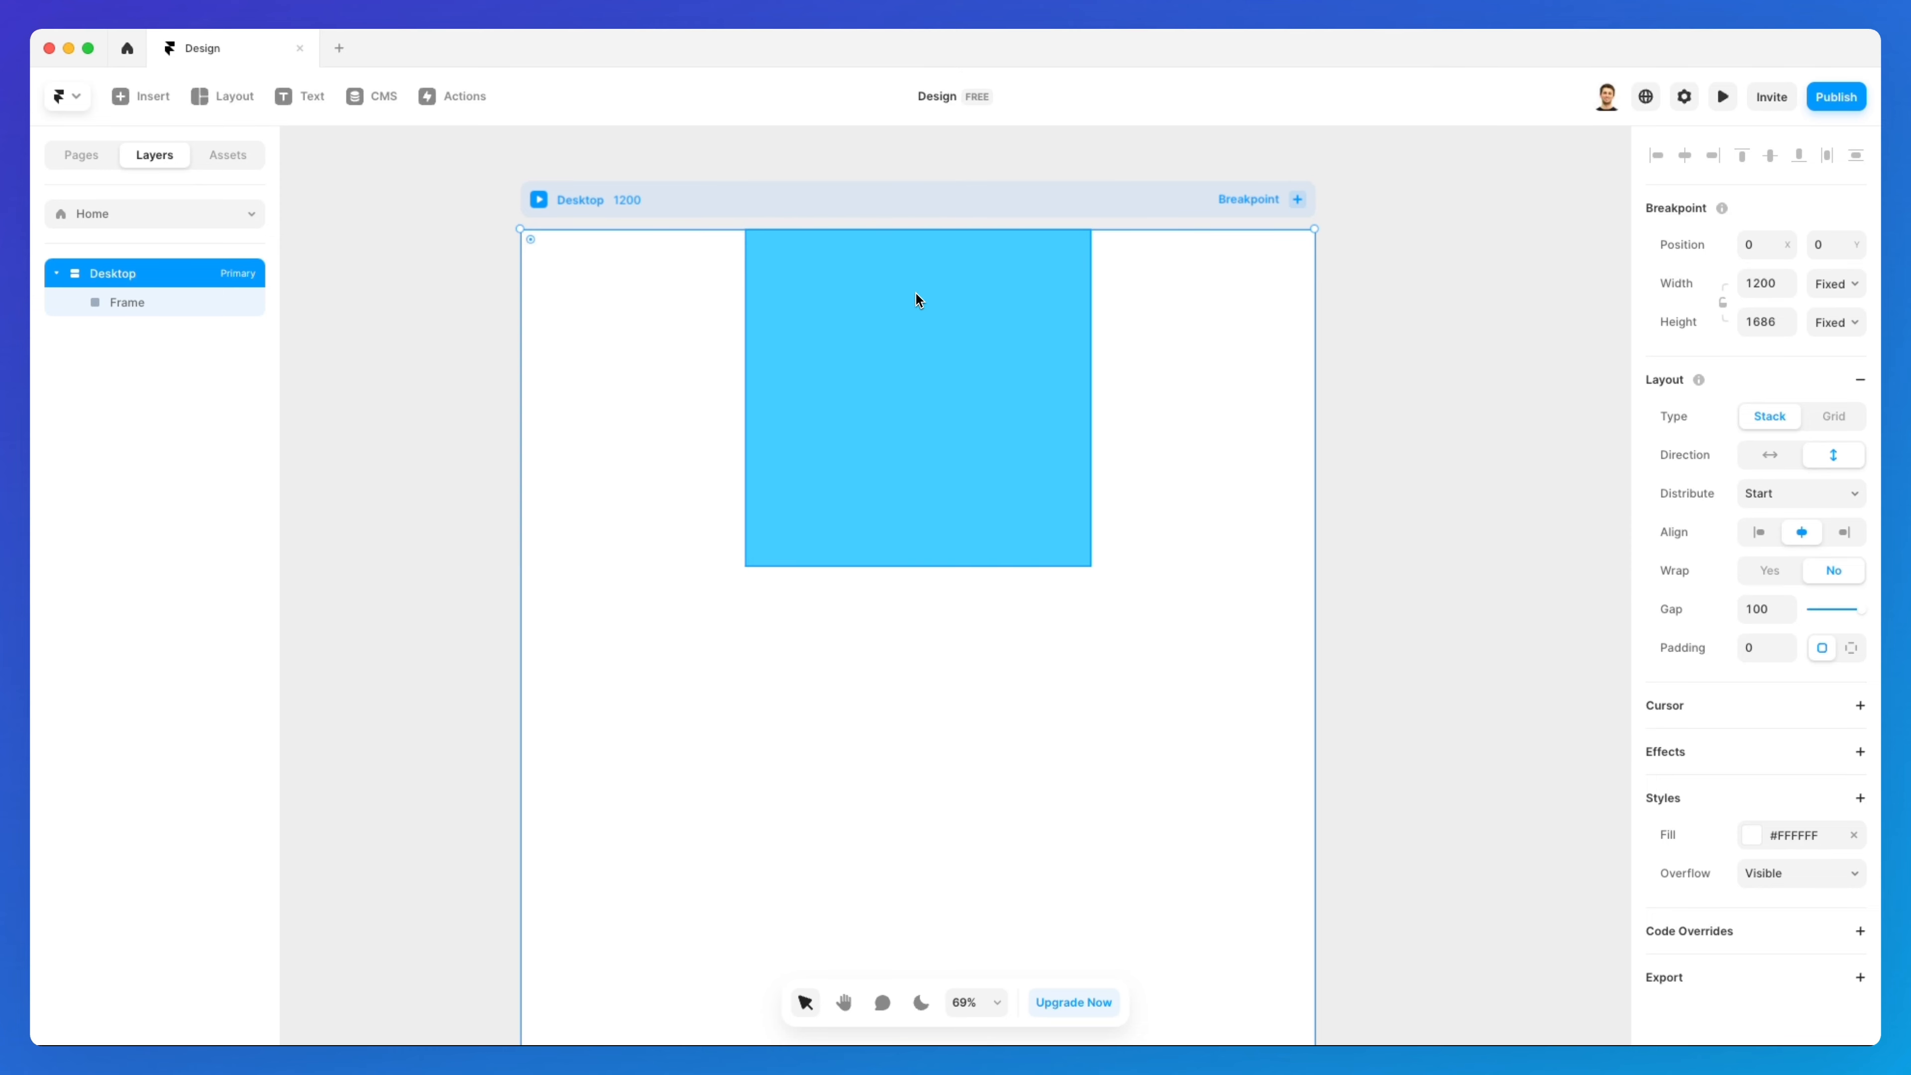
pyautogui.click(1000, 317)
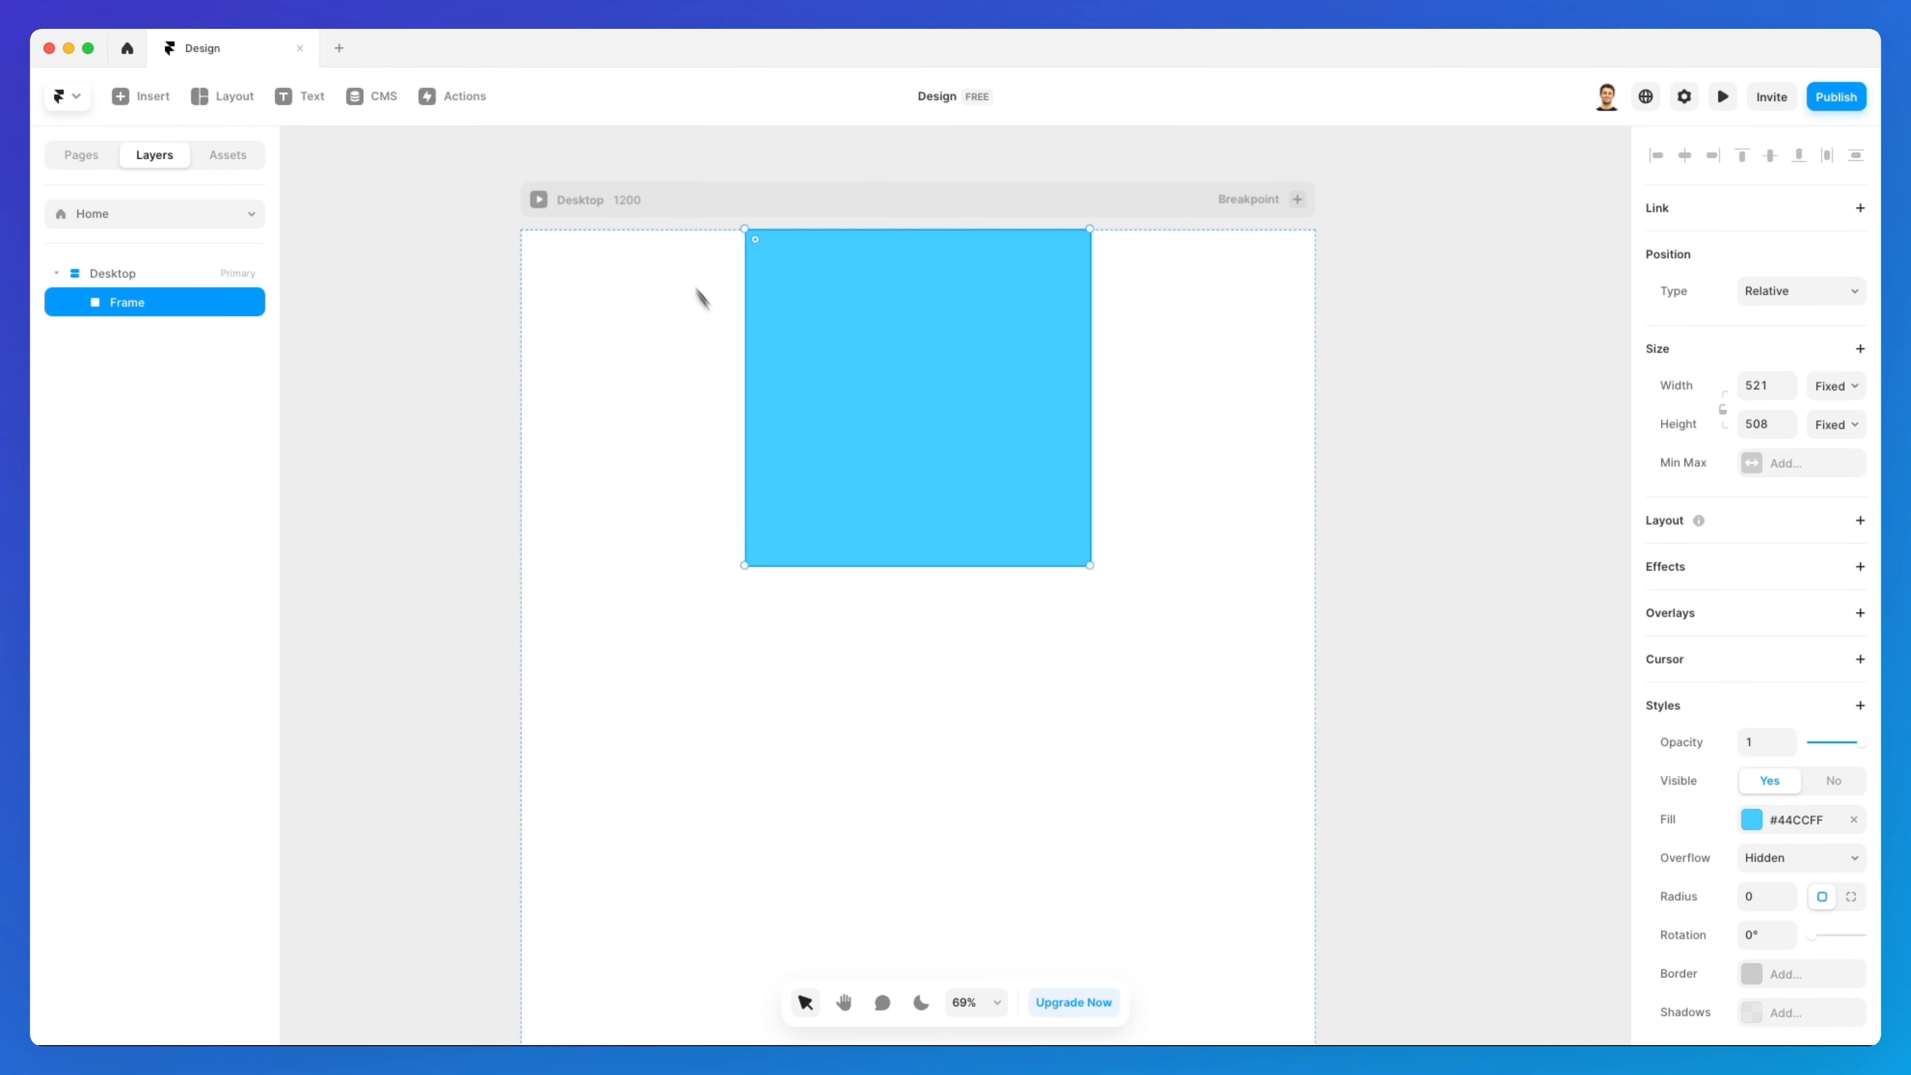
# Deselect the blue frame and preview the Desktop page
pyautogui.scroll(-5, 760, 372)
pyautogui.scroll(-1, 760, 372)
pyautogui.scroll(-1, 760, 372)
pyautogui.scroll(5, 760, 371)
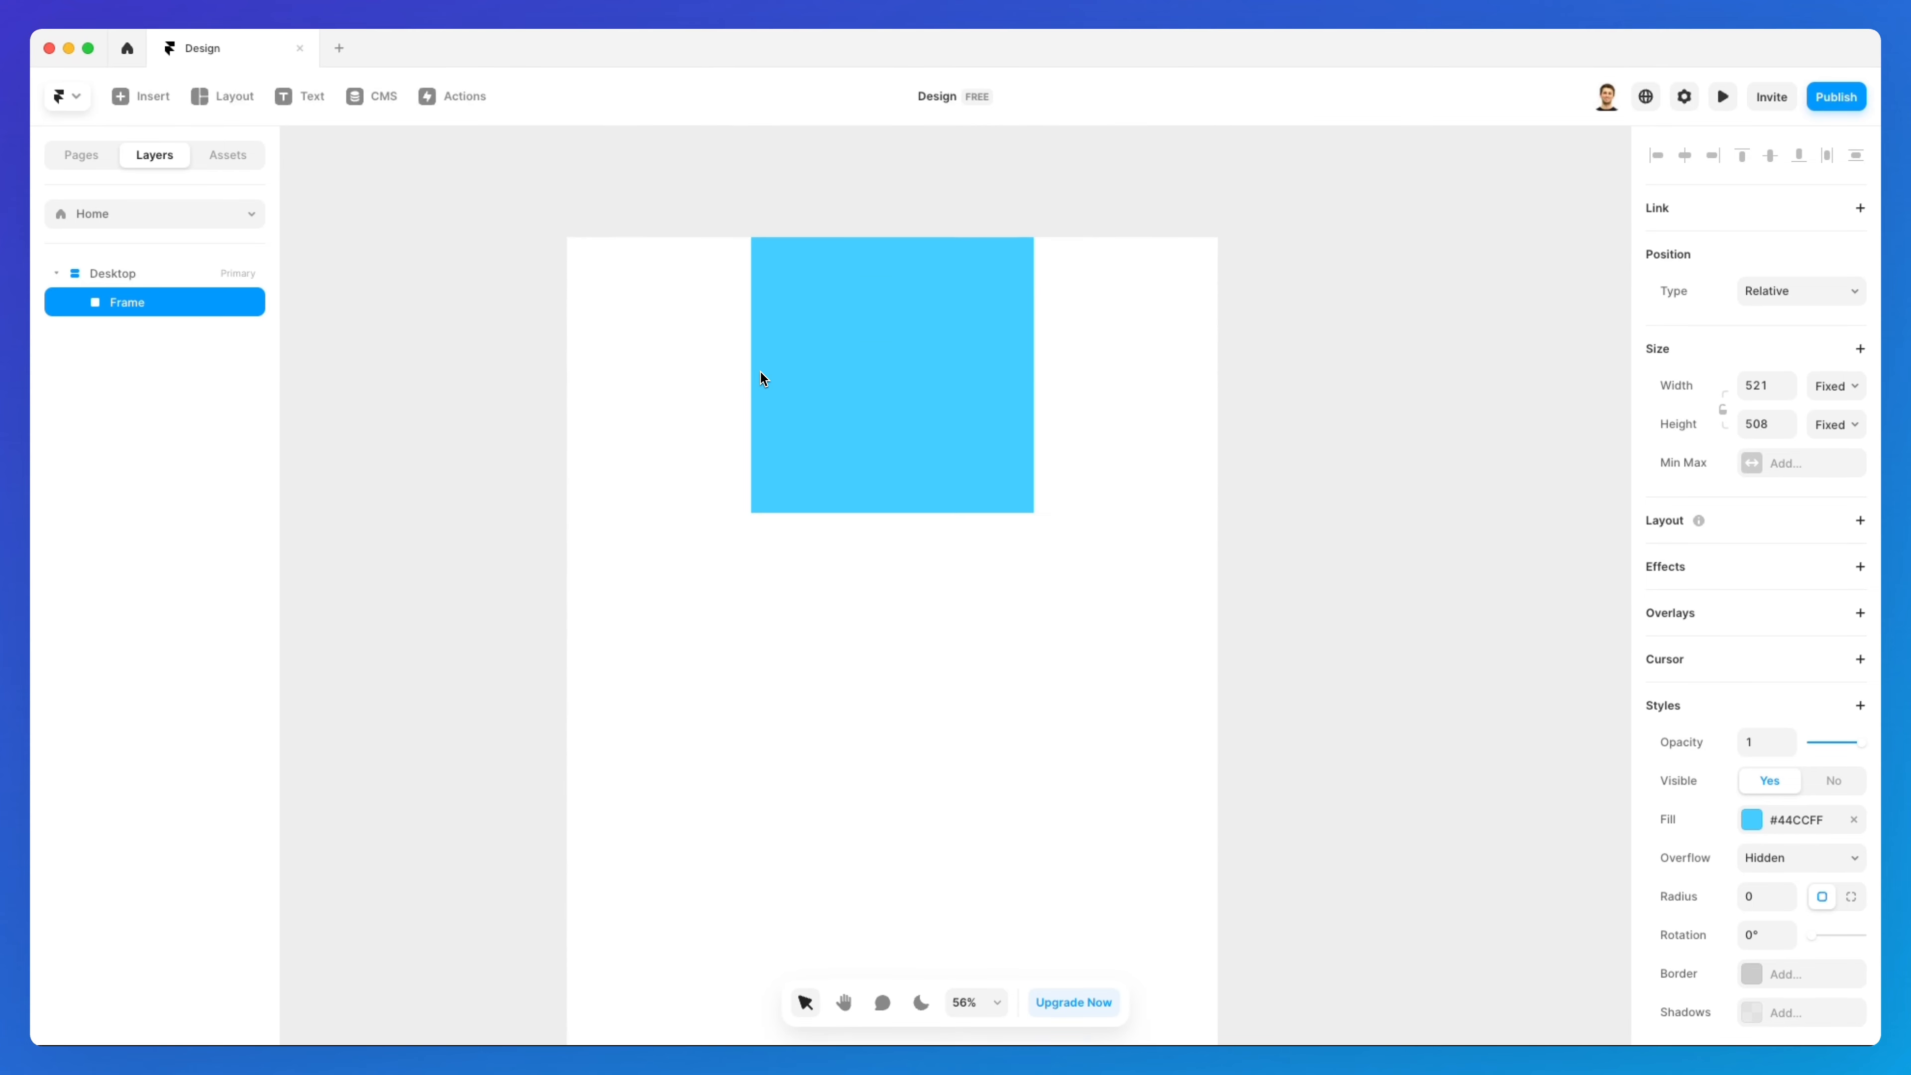
pyautogui.click(595, 282)
pyautogui.scroll(-10, 1173, 396)
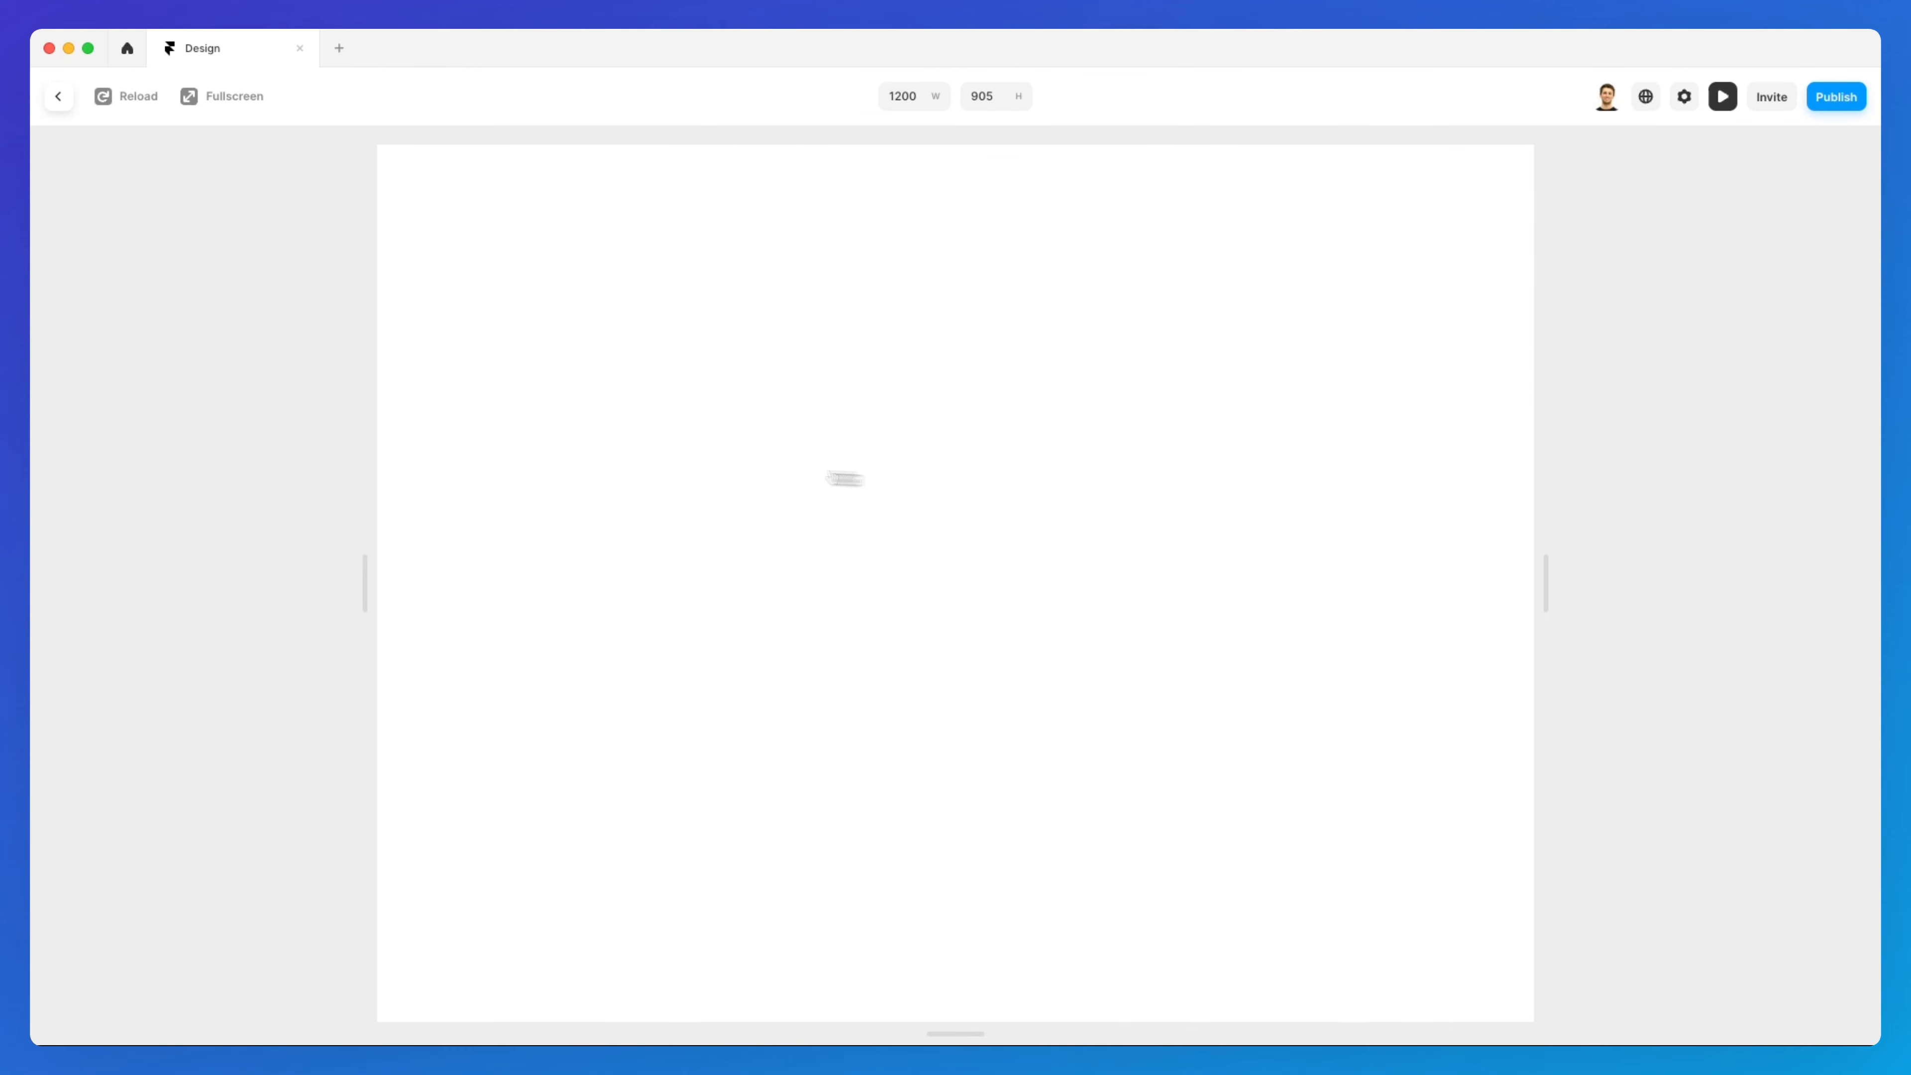
# Leave the page preview and set the blue frame's position type to Fixed
pyautogui.scroll(10, 594, 455)
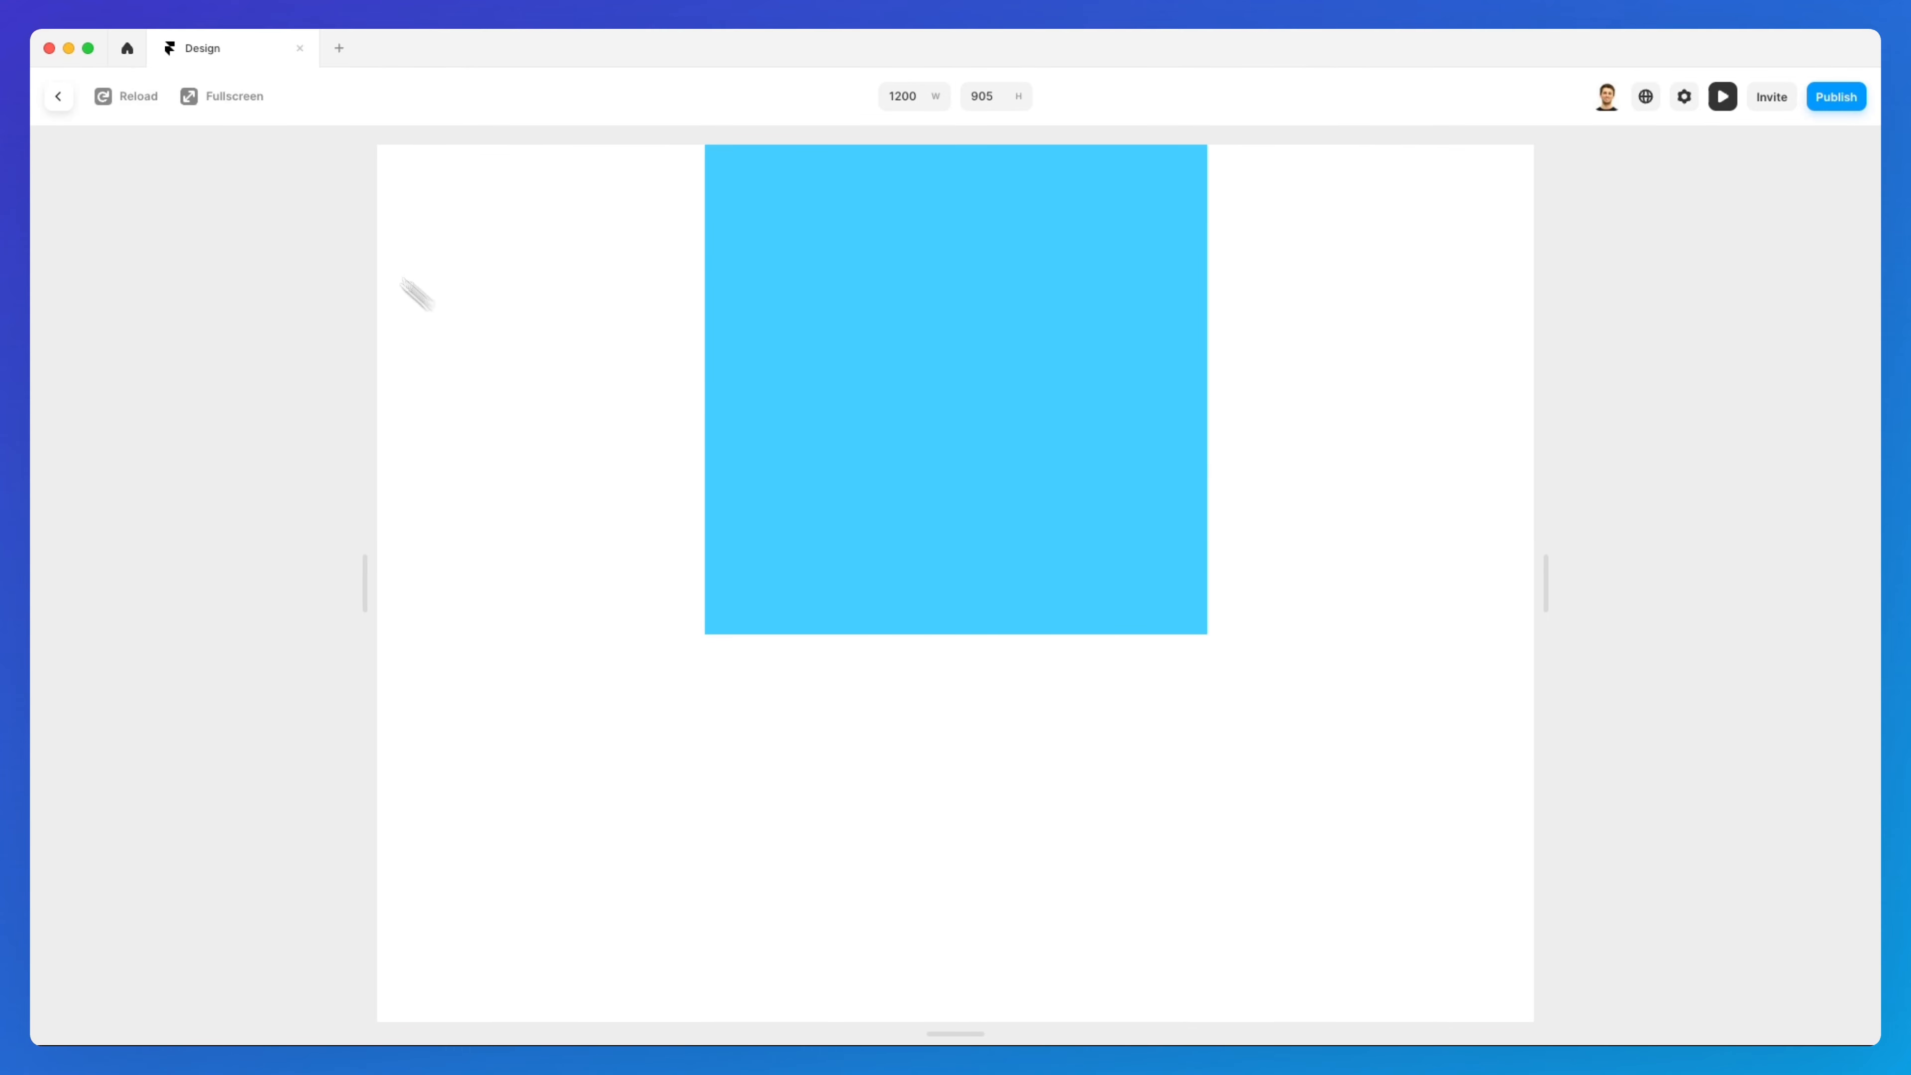
pyautogui.click(62, 98)
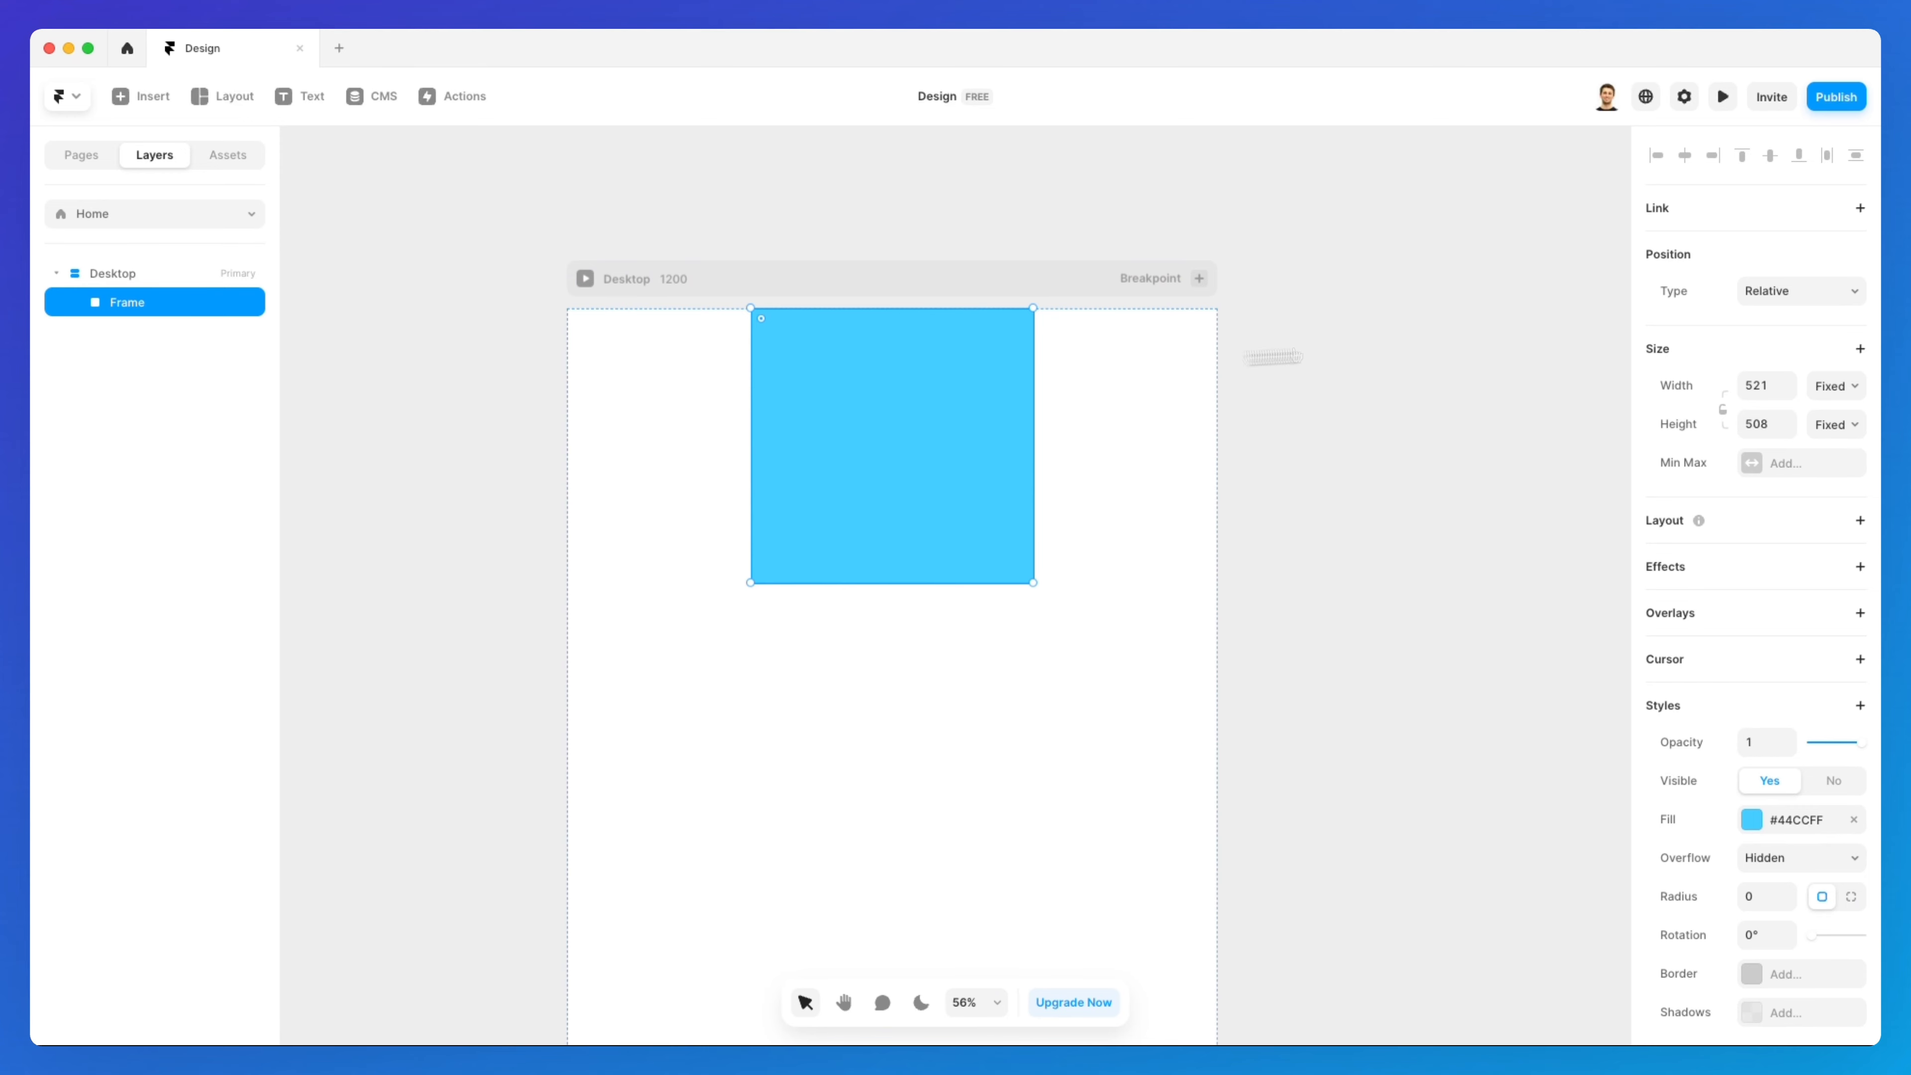
pyautogui.click(1806, 301)
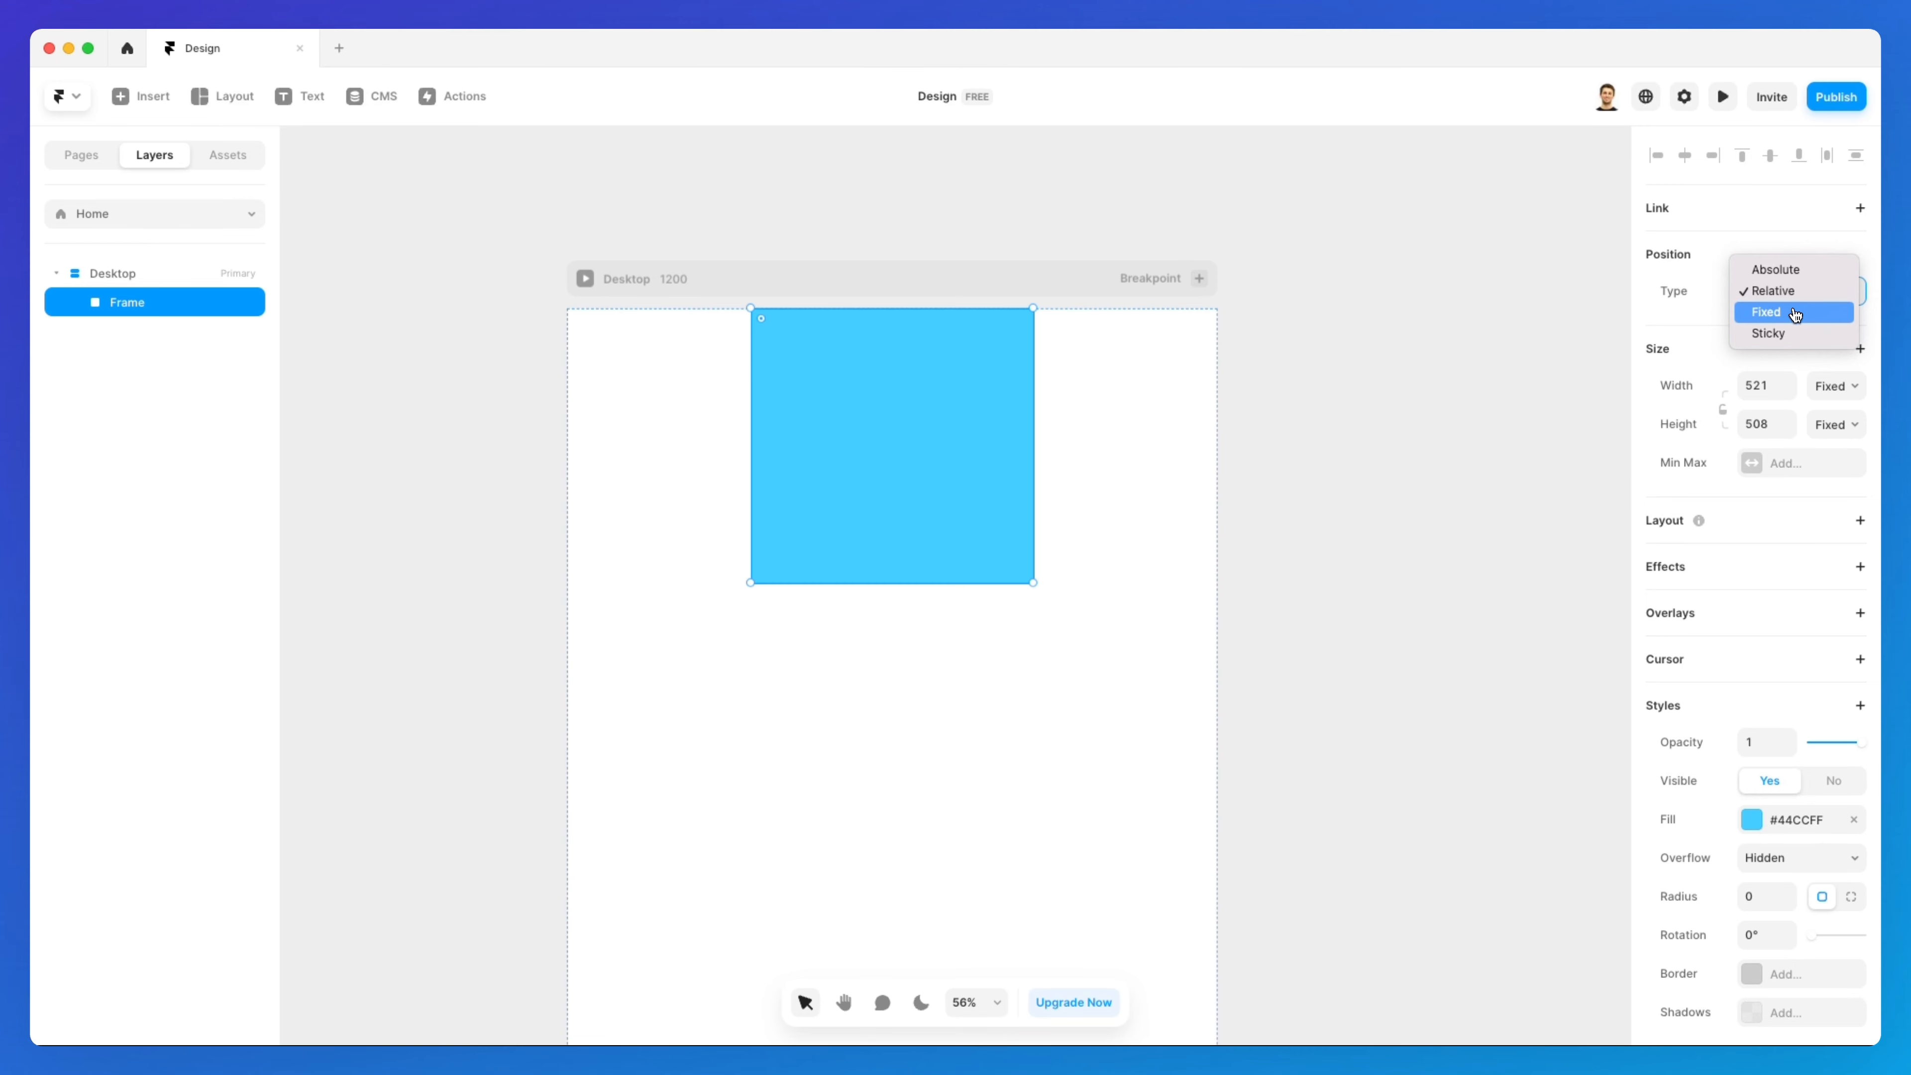
pyautogui.click(1796, 315)
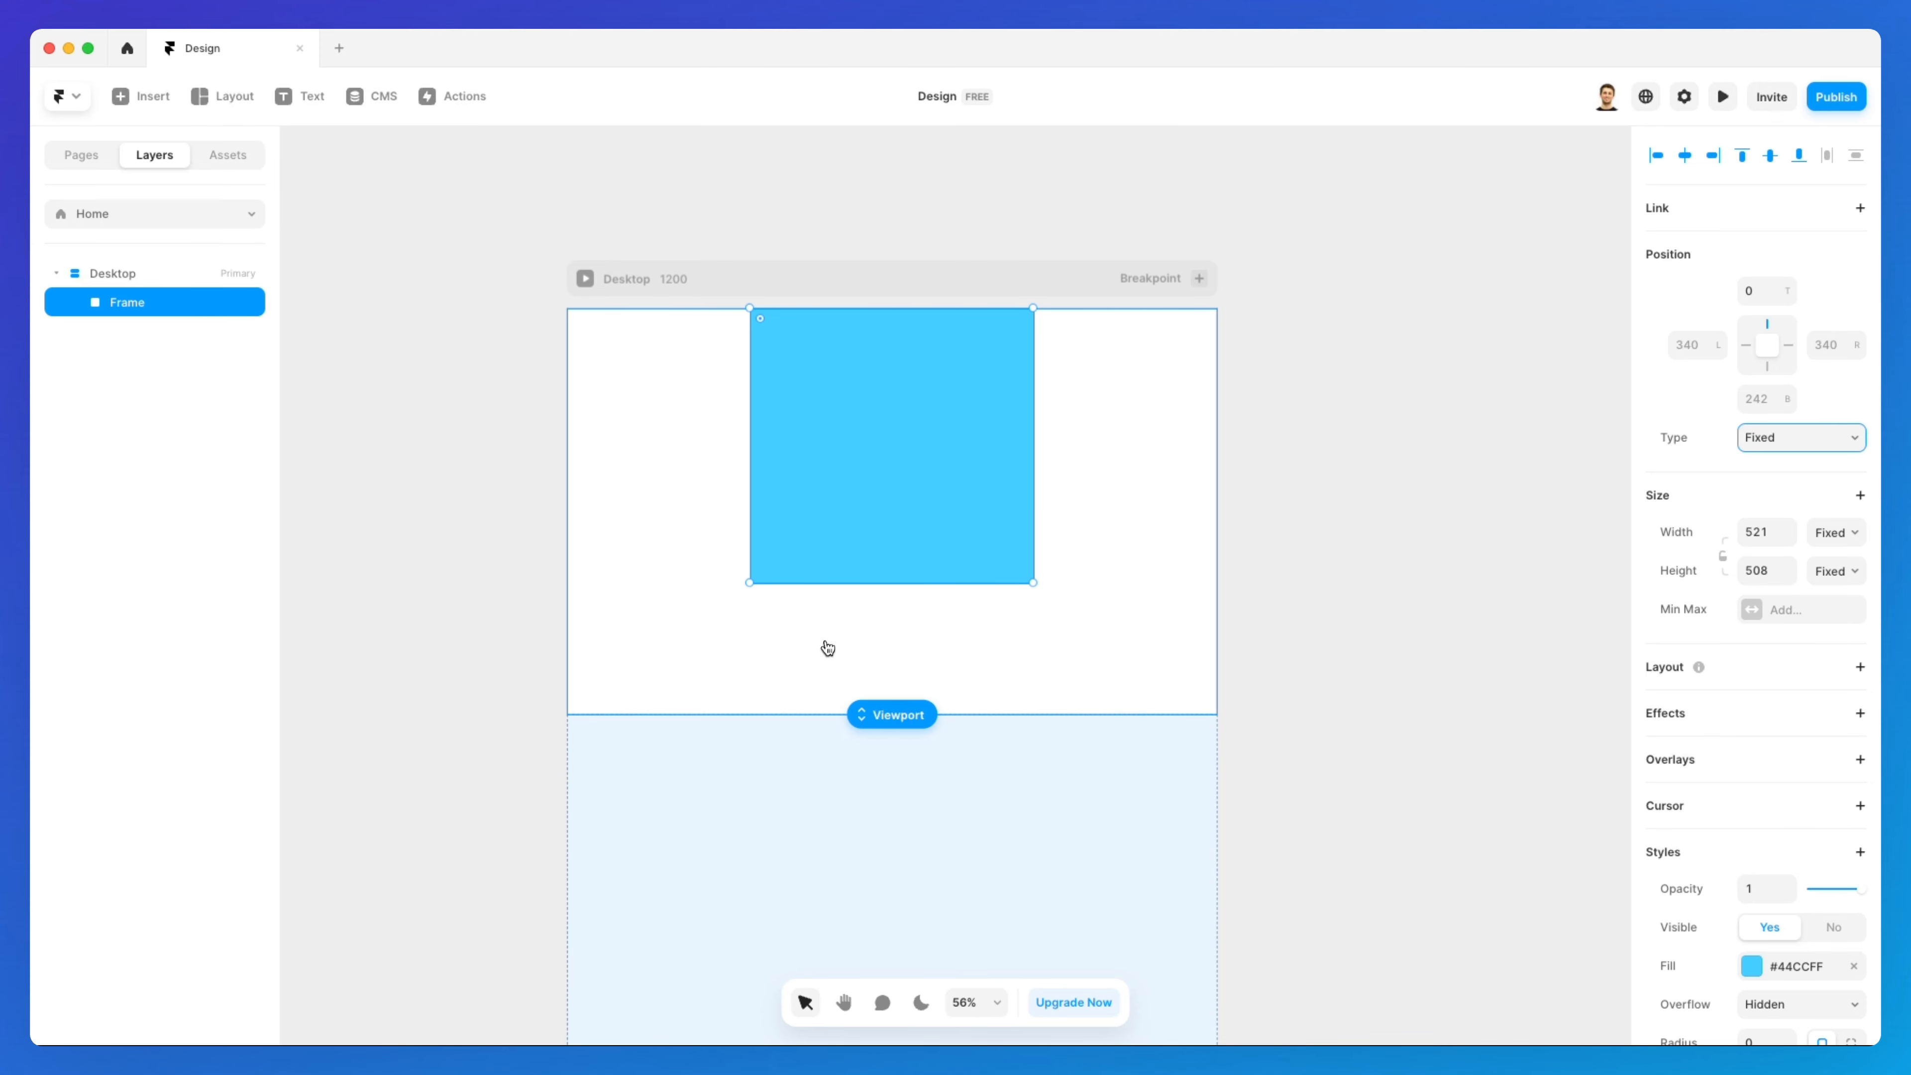
# Preview the Desktop page and check how the fixed blue frame behaves on scroll, and return to the canvas
pyautogui.click(585, 278)
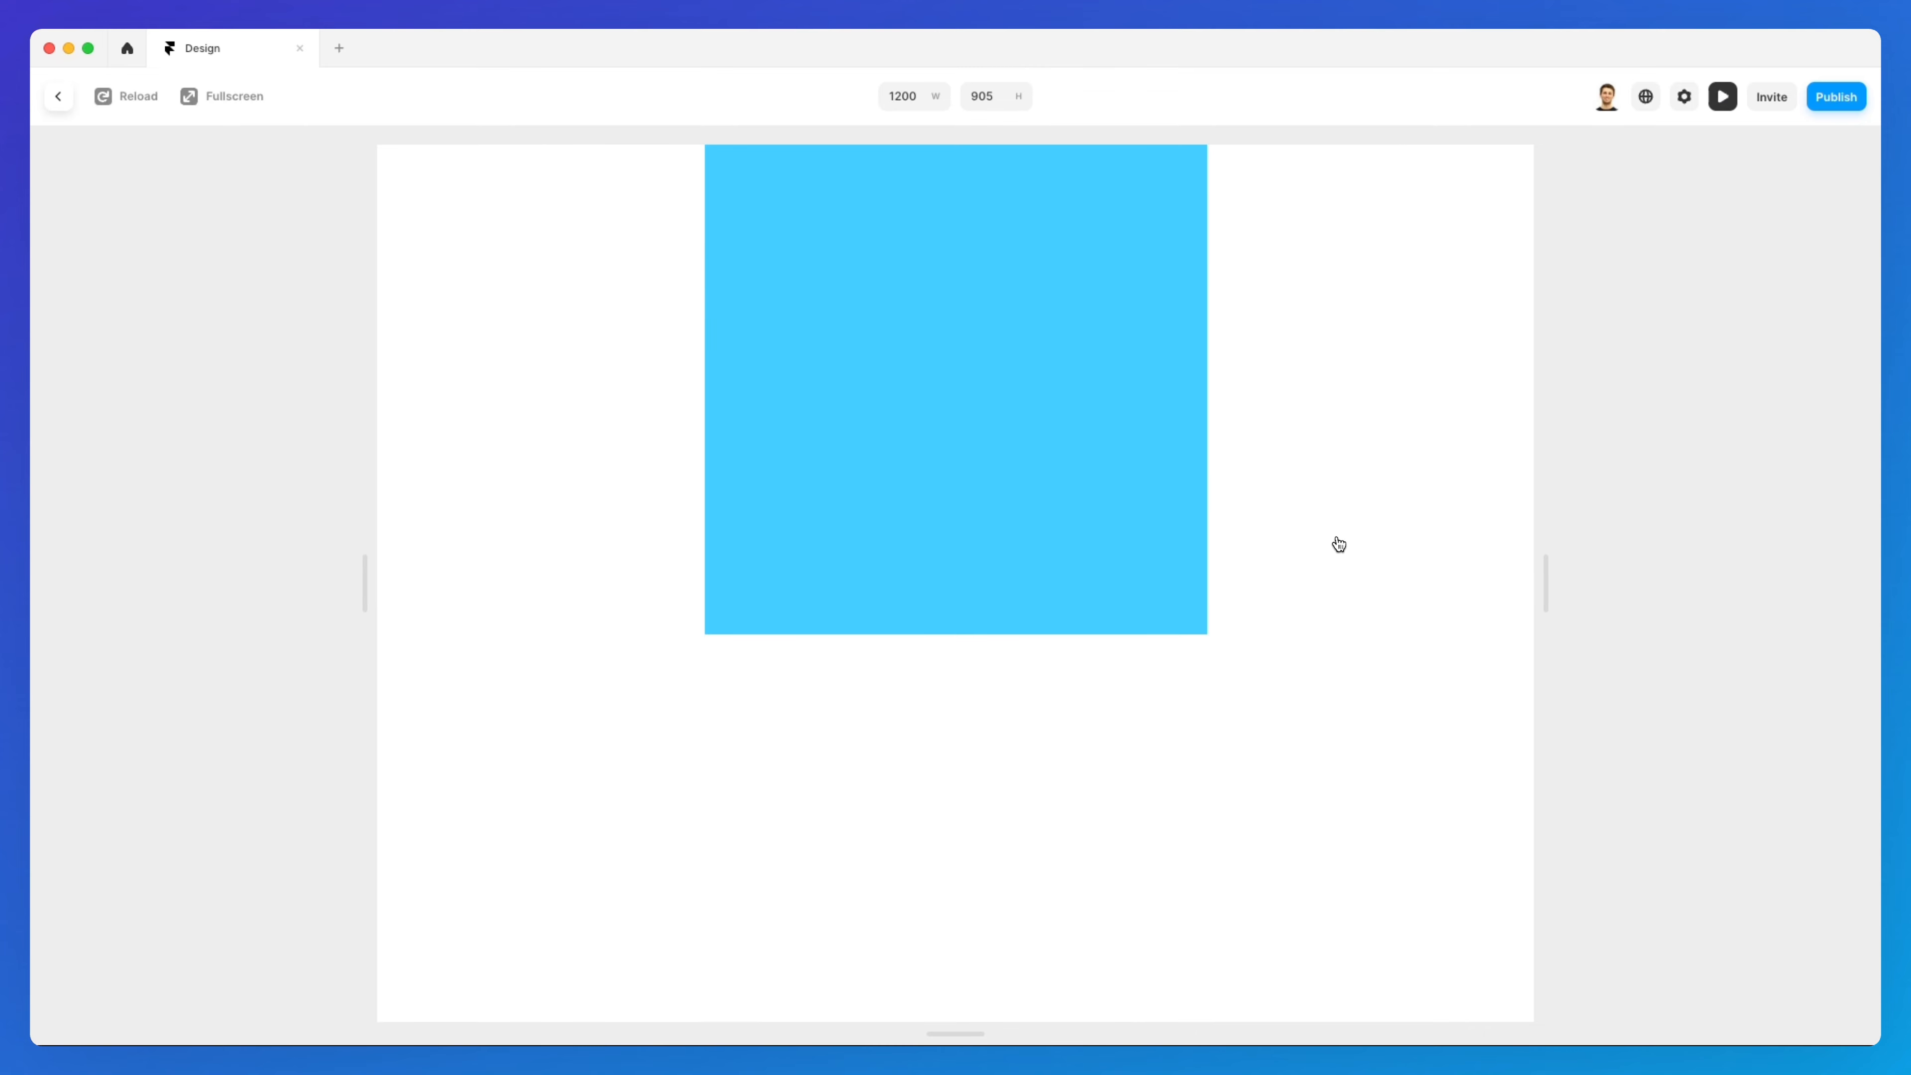
pyautogui.scroll(-10, 1339, 543)
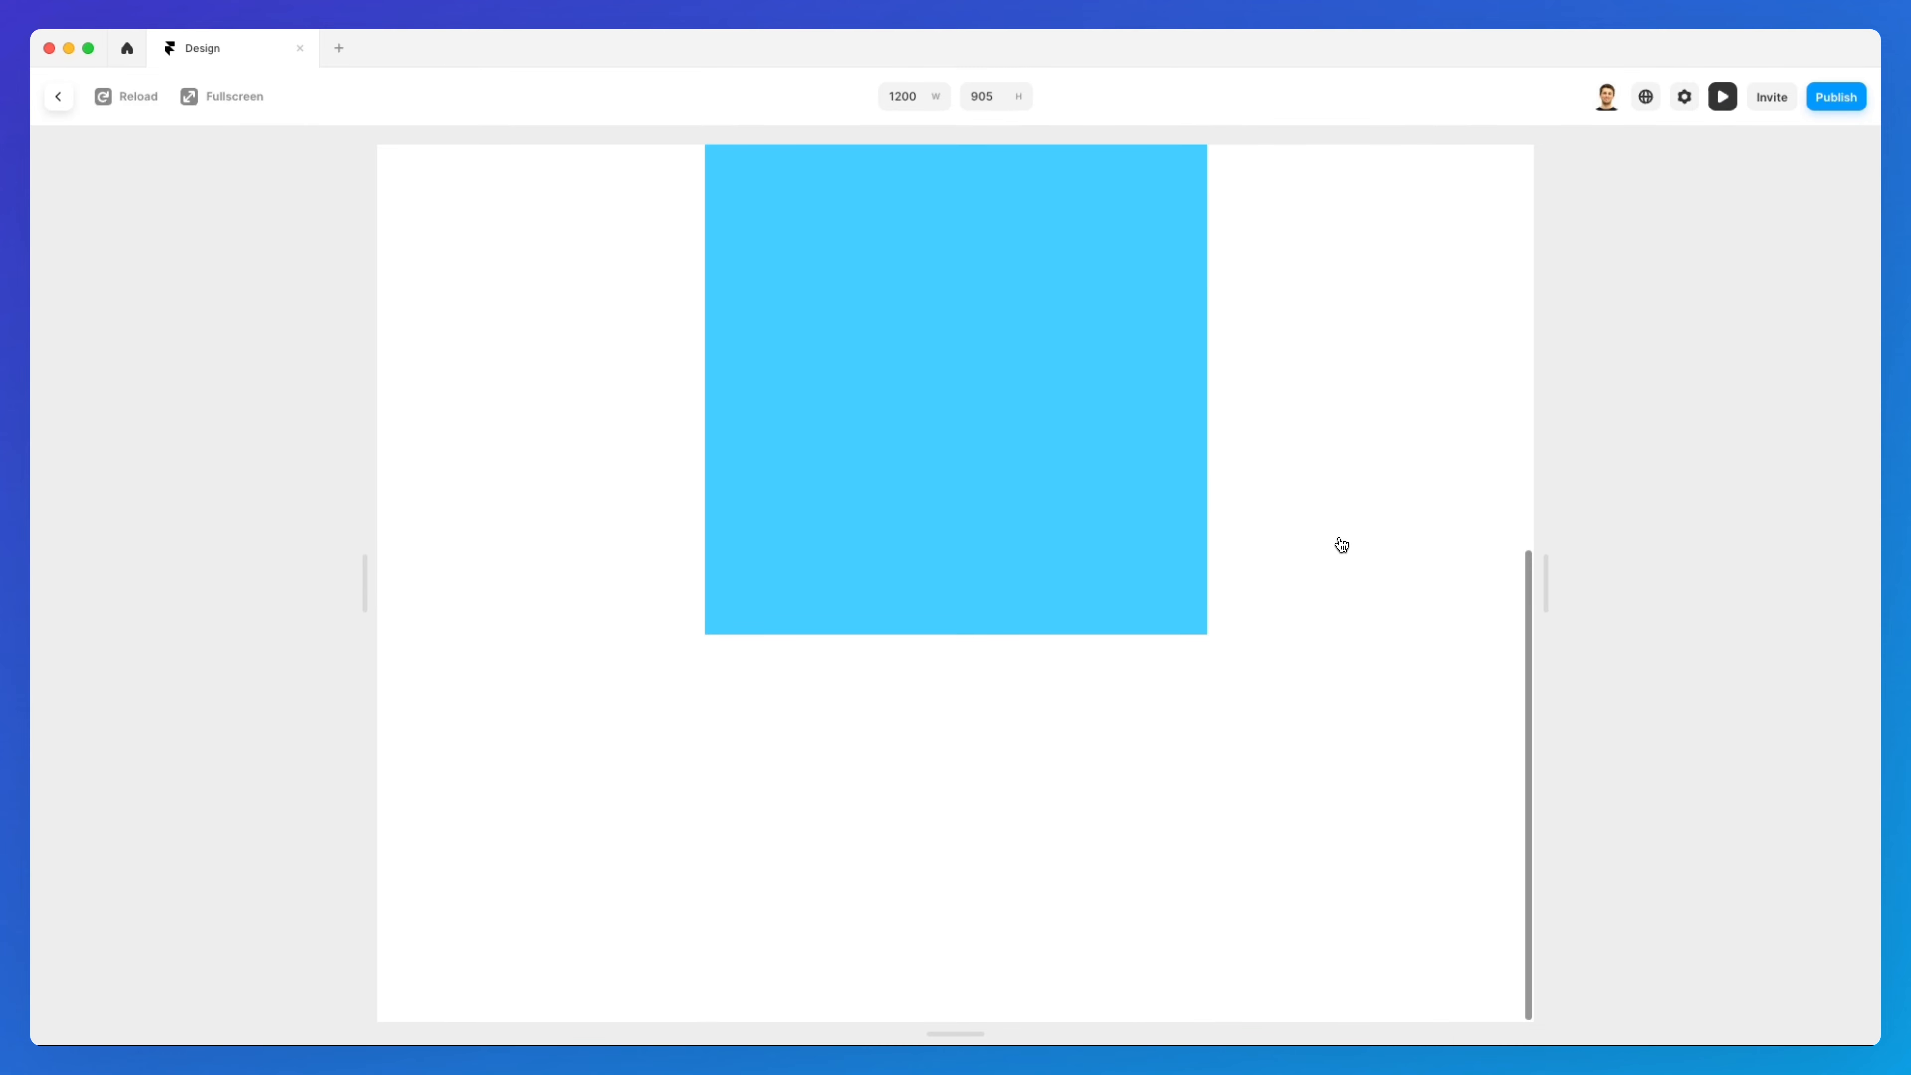
pyautogui.scroll(7, 1341, 545)
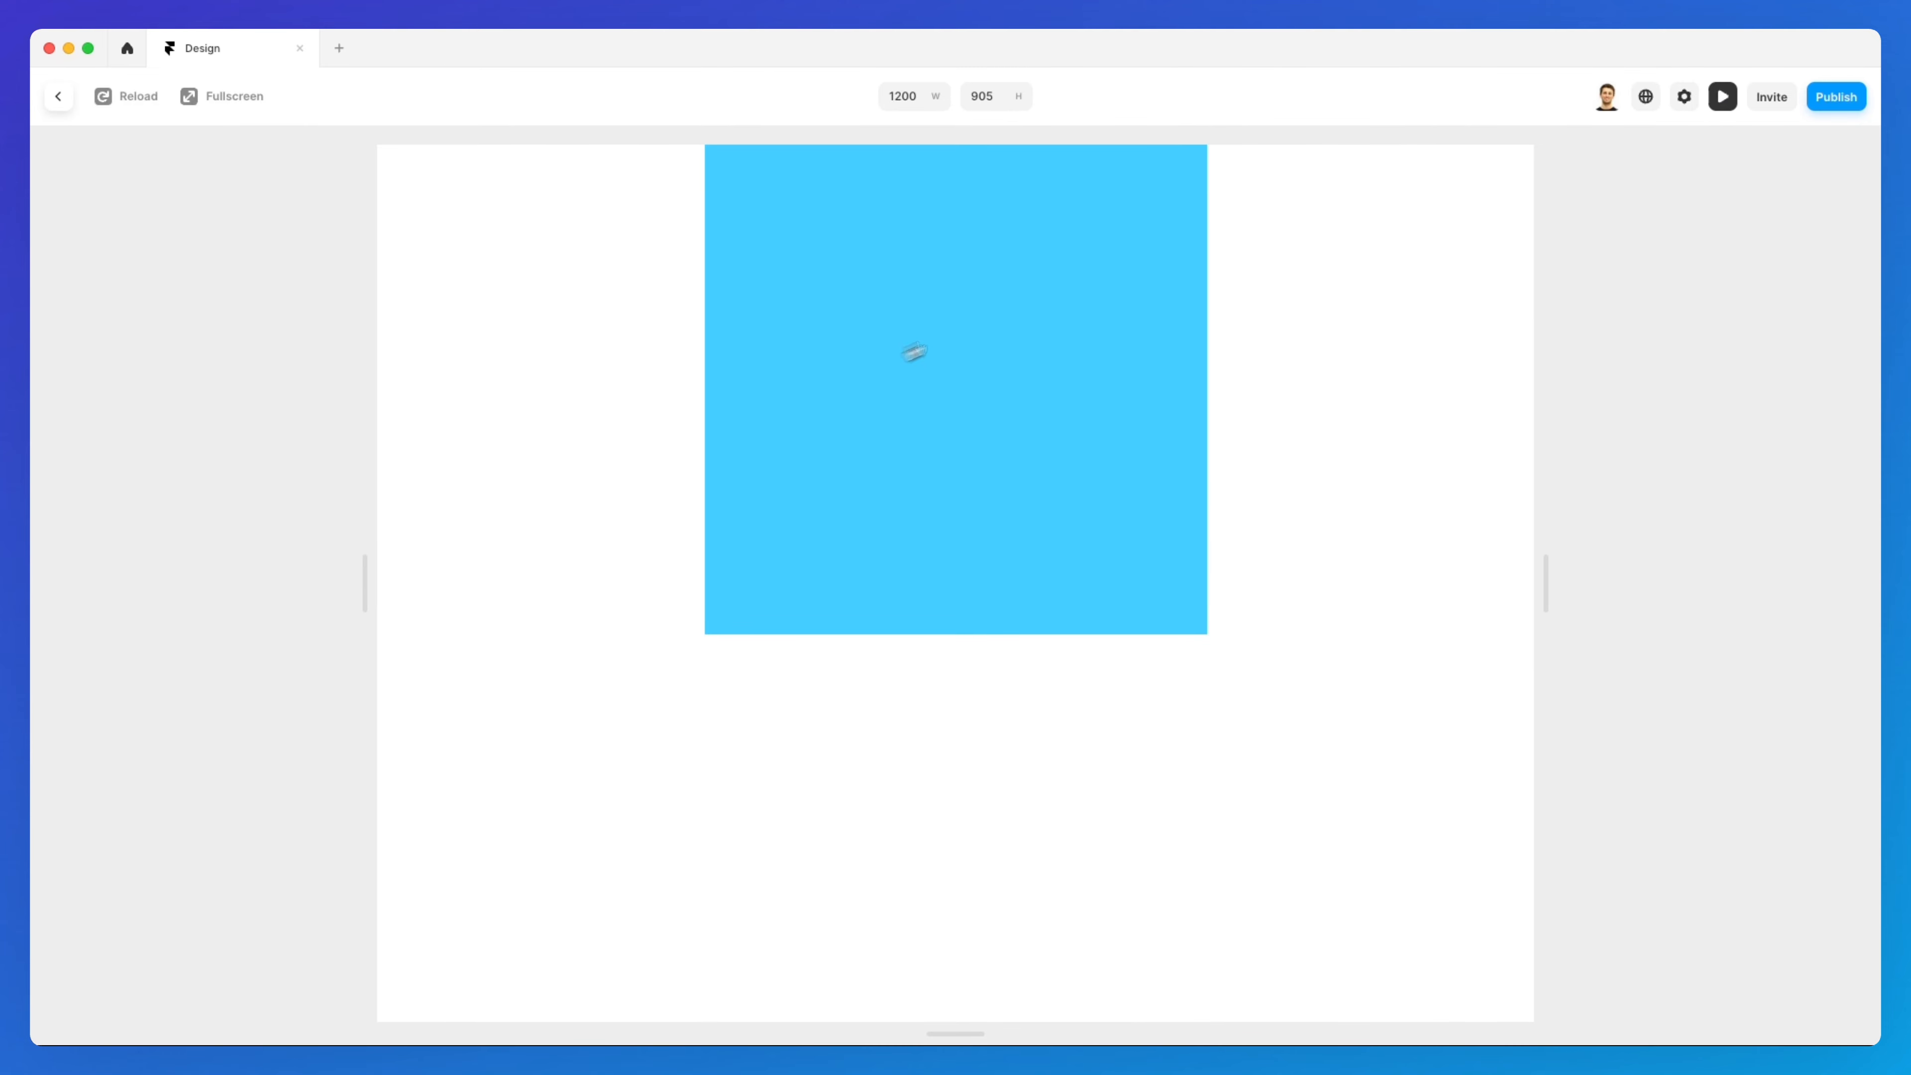
pyautogui.scroll(3, 1303, 439)
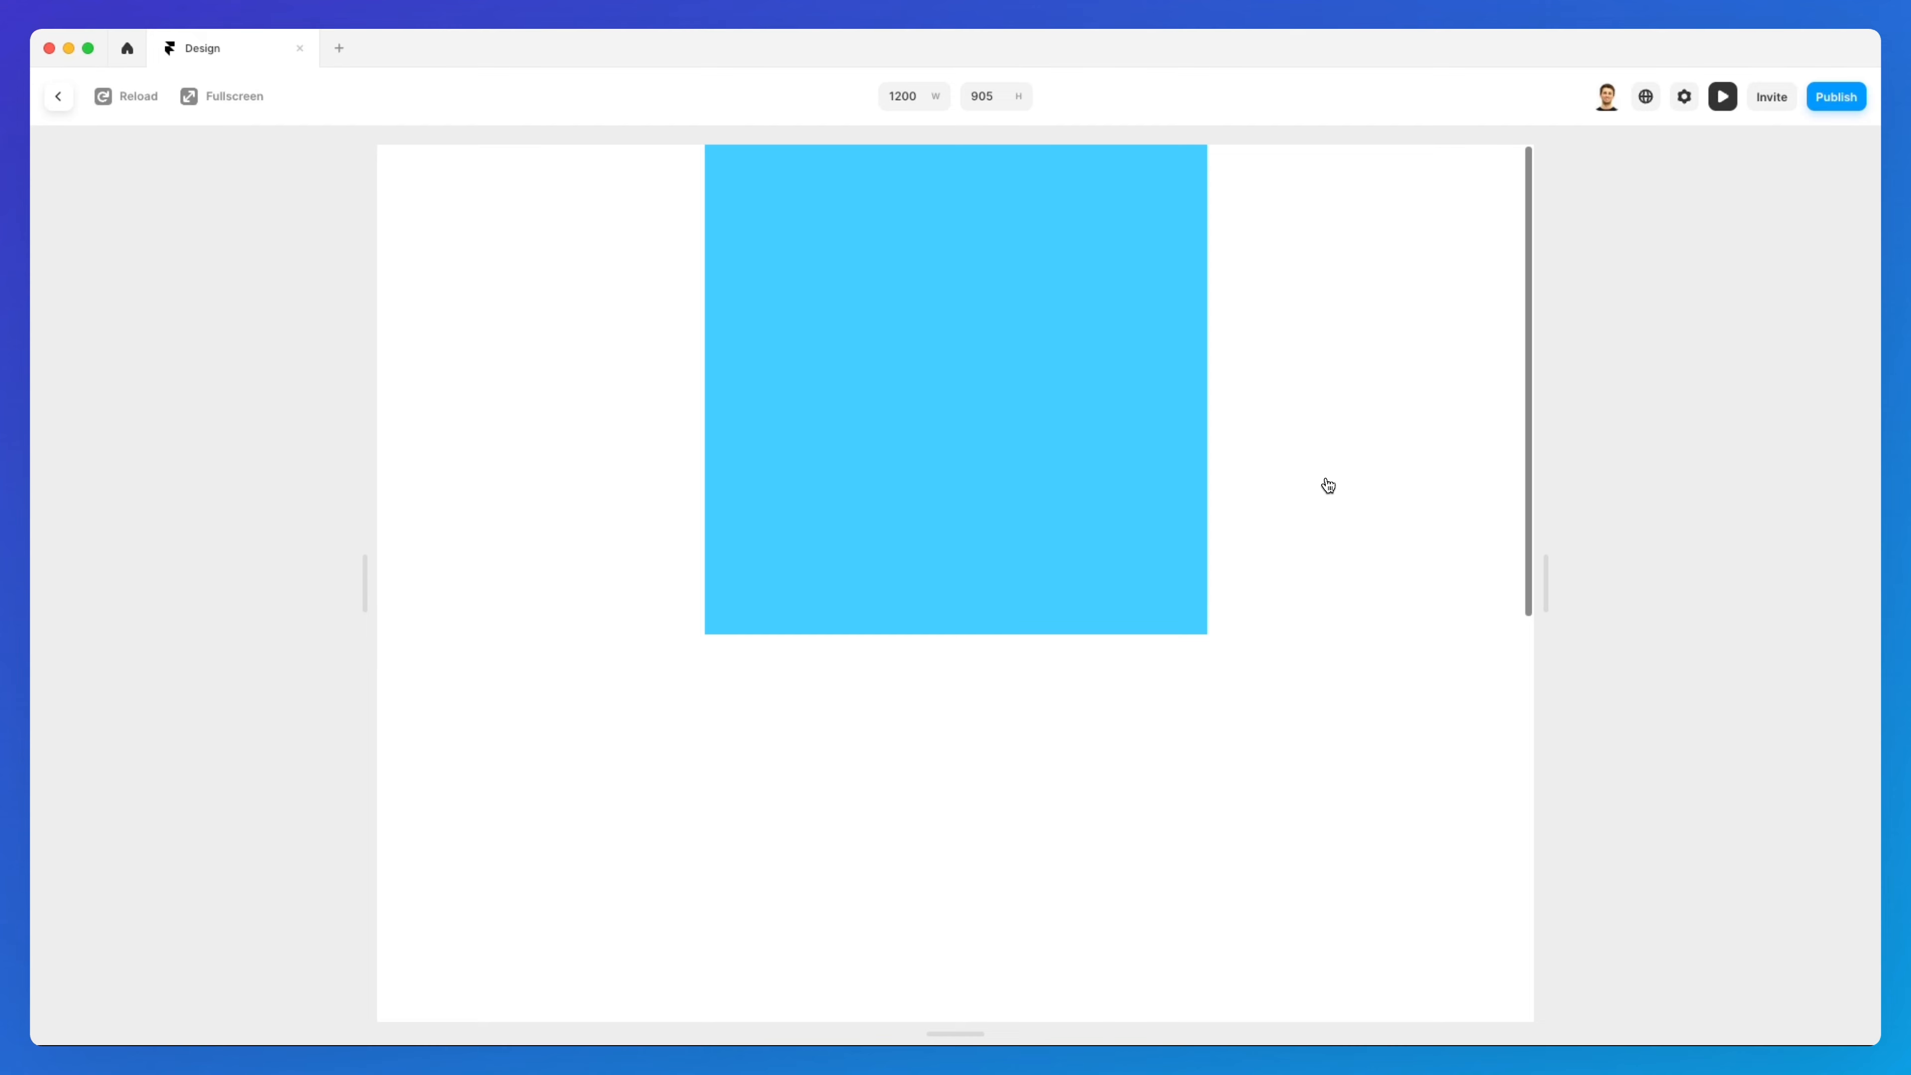
pyautogui.scroll(-6, 1323, 483)
pyautogui.click(59, 96)
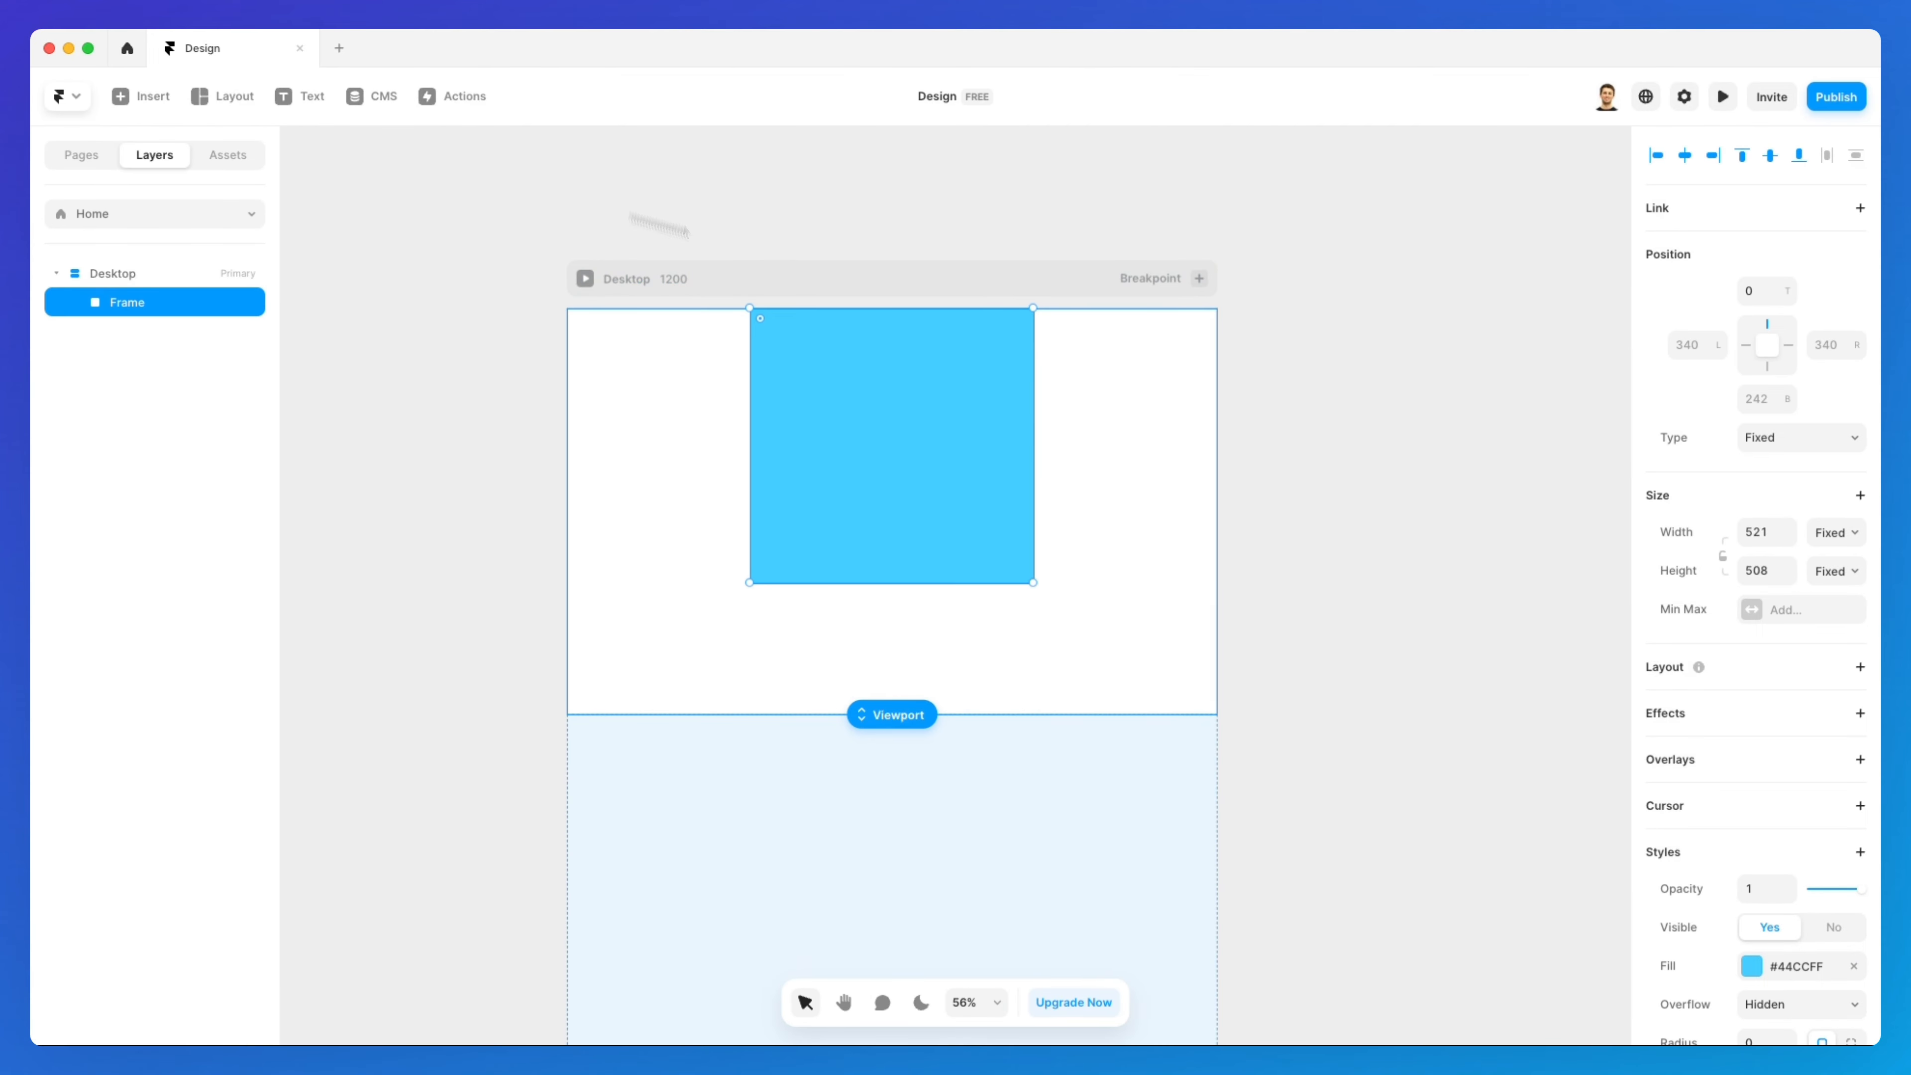
# Move the fixed blue frame to 55 from the viewport's right edge and 50 from its bottom, and preview its scrolling
pyautogui.moveTo(940, 426); pyautogui.dragTo(1095, 535)
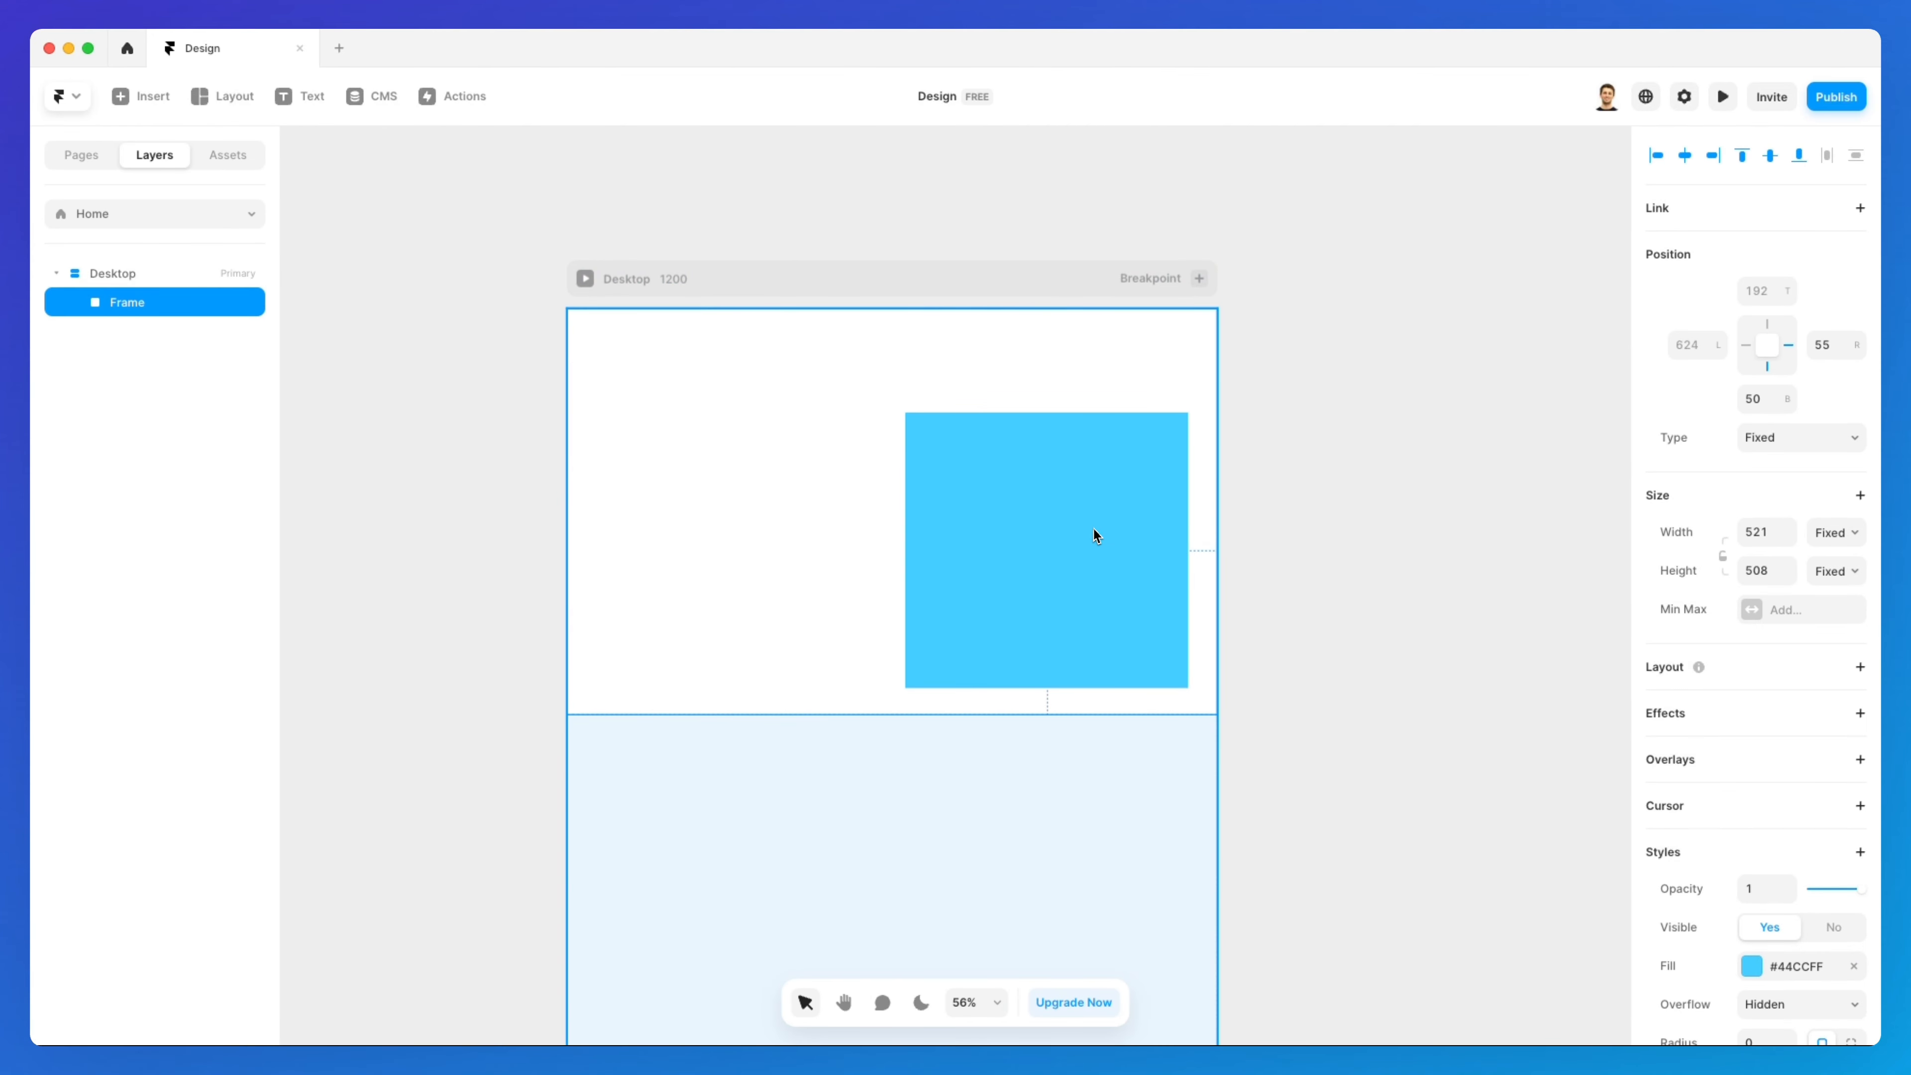
pyautogui.click(589, 278)
pyautogui.scroll(-2, 1372, 381)
pyautogui.scroll(-4, 1374, 387)
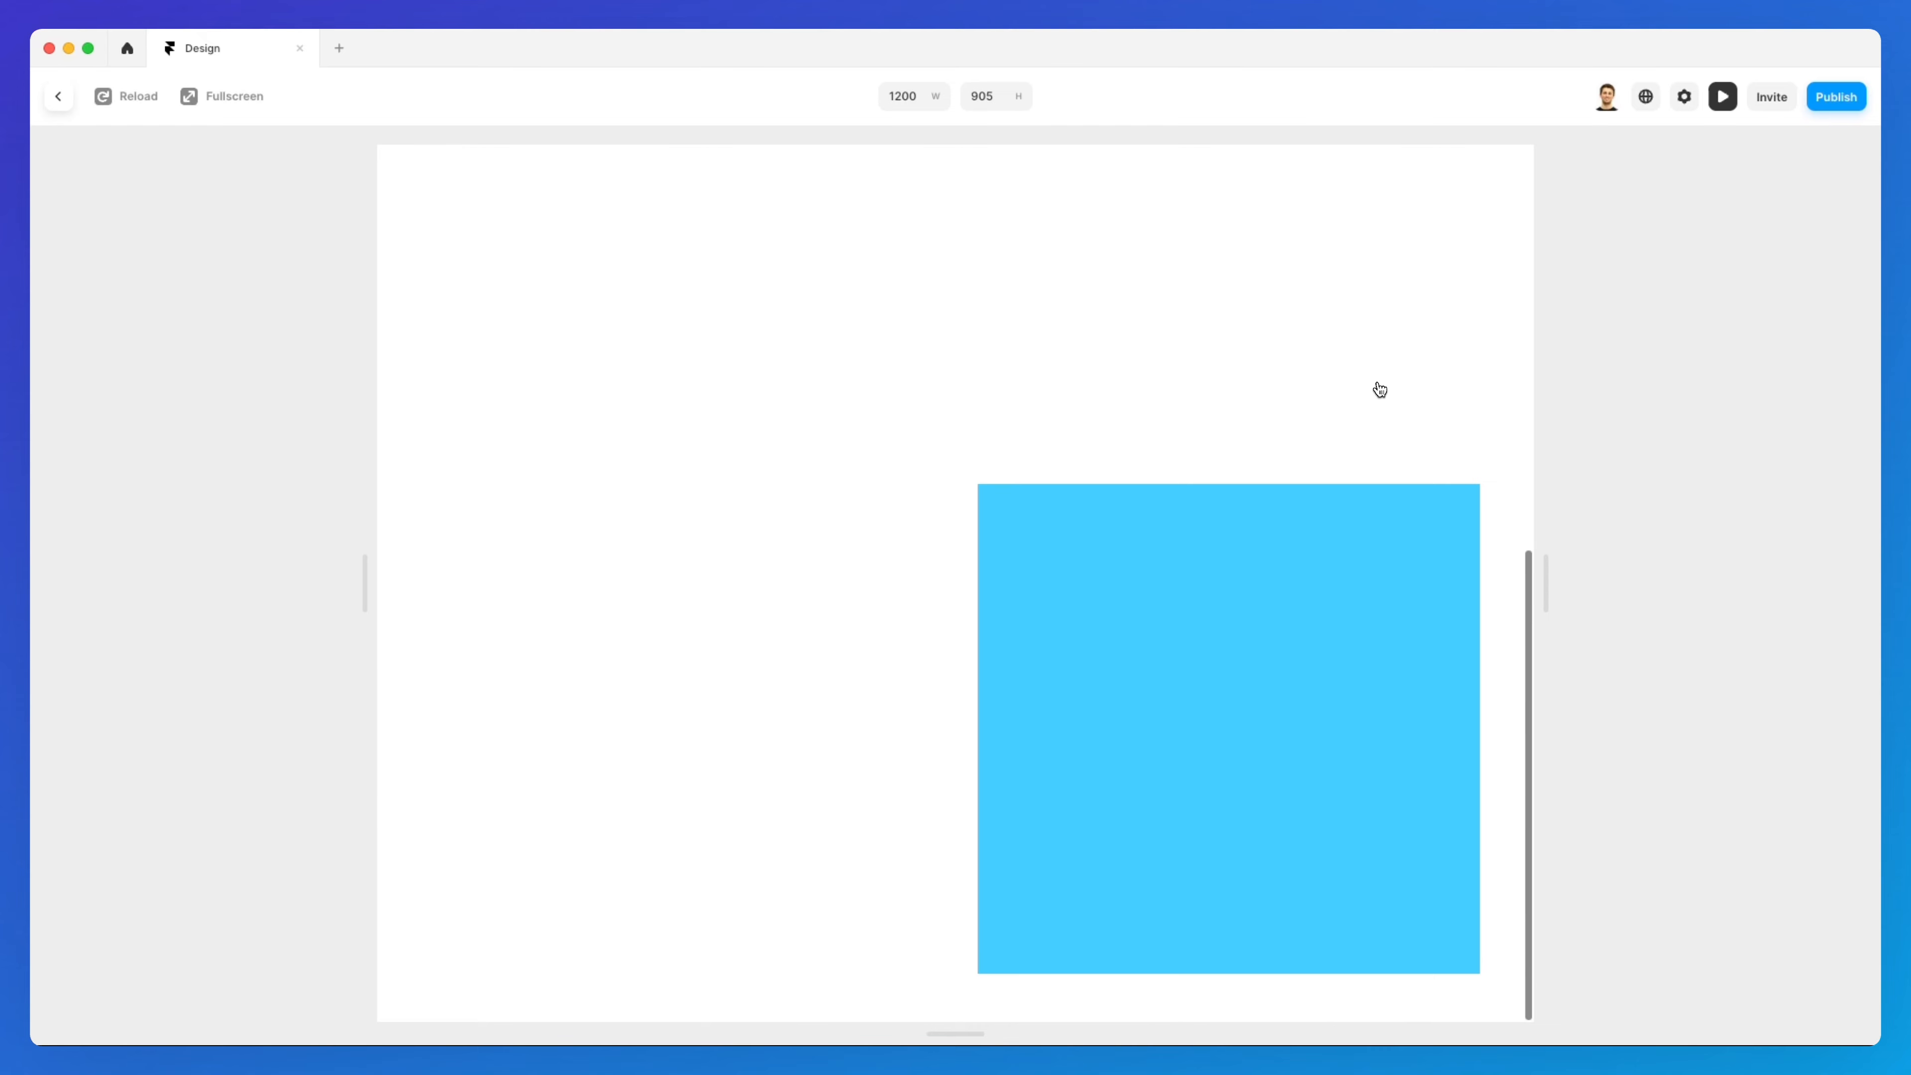
pyautogui.scroll(6, 1375, 420)
pyautogui.scroll(-5, 1376, 422)
pyautogui.click(58, 95)
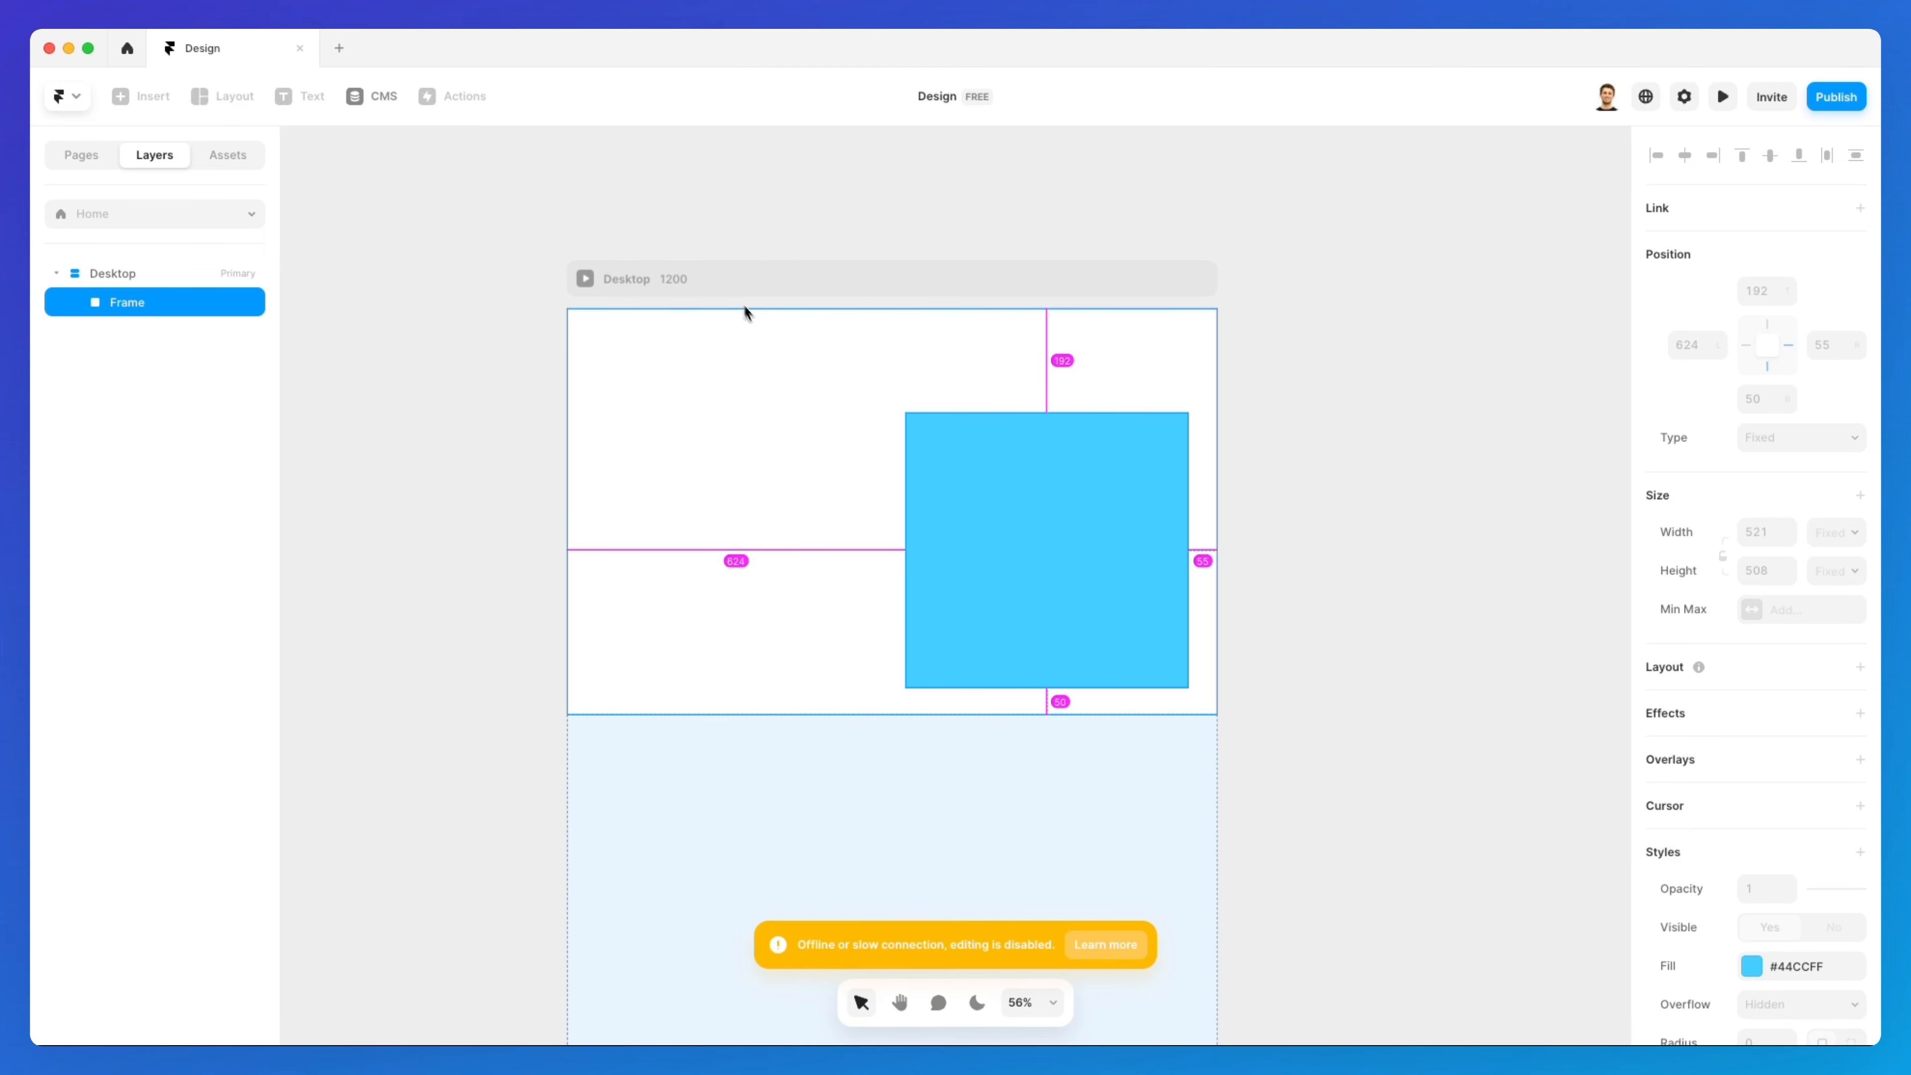
# Set the blue frame's position type to Sticky
pyautogui.click(986, 470)
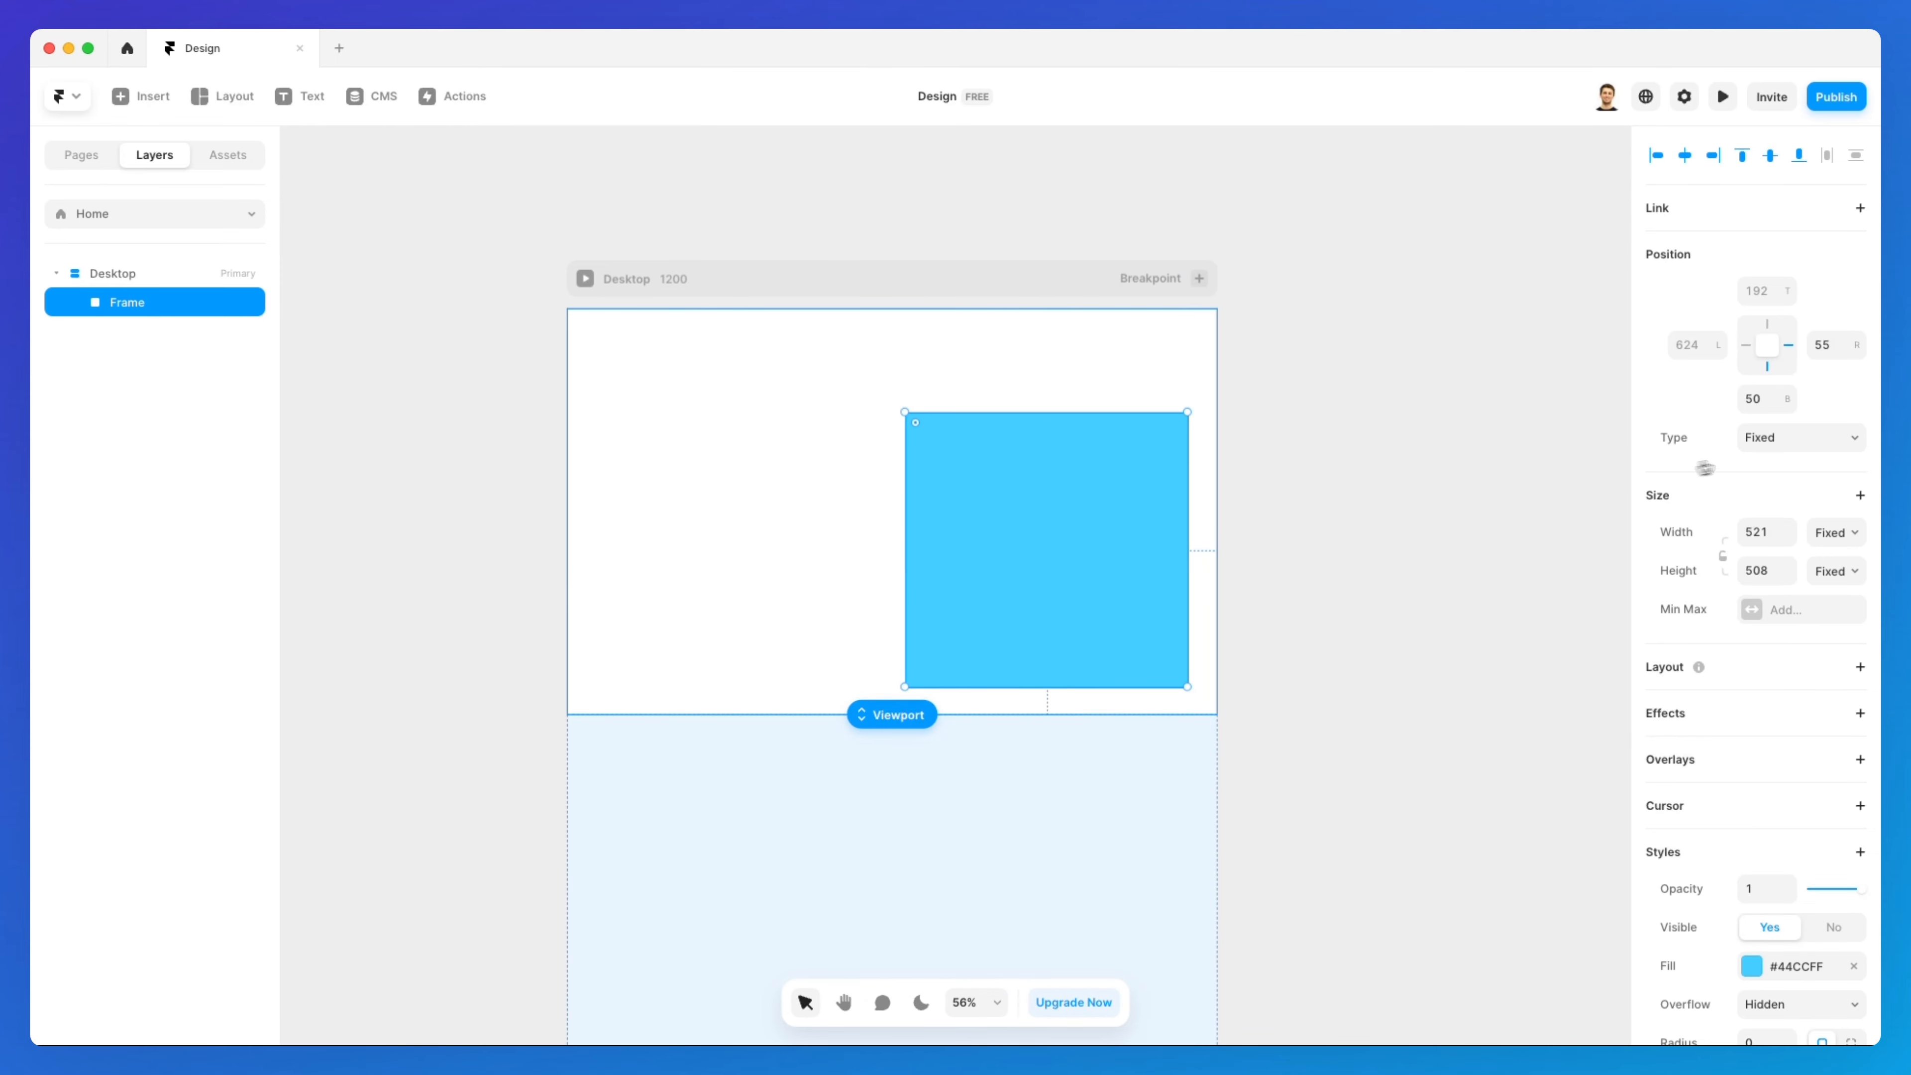
pyautogui.click(1757, 441)
pyautogui.click(1776, 456)
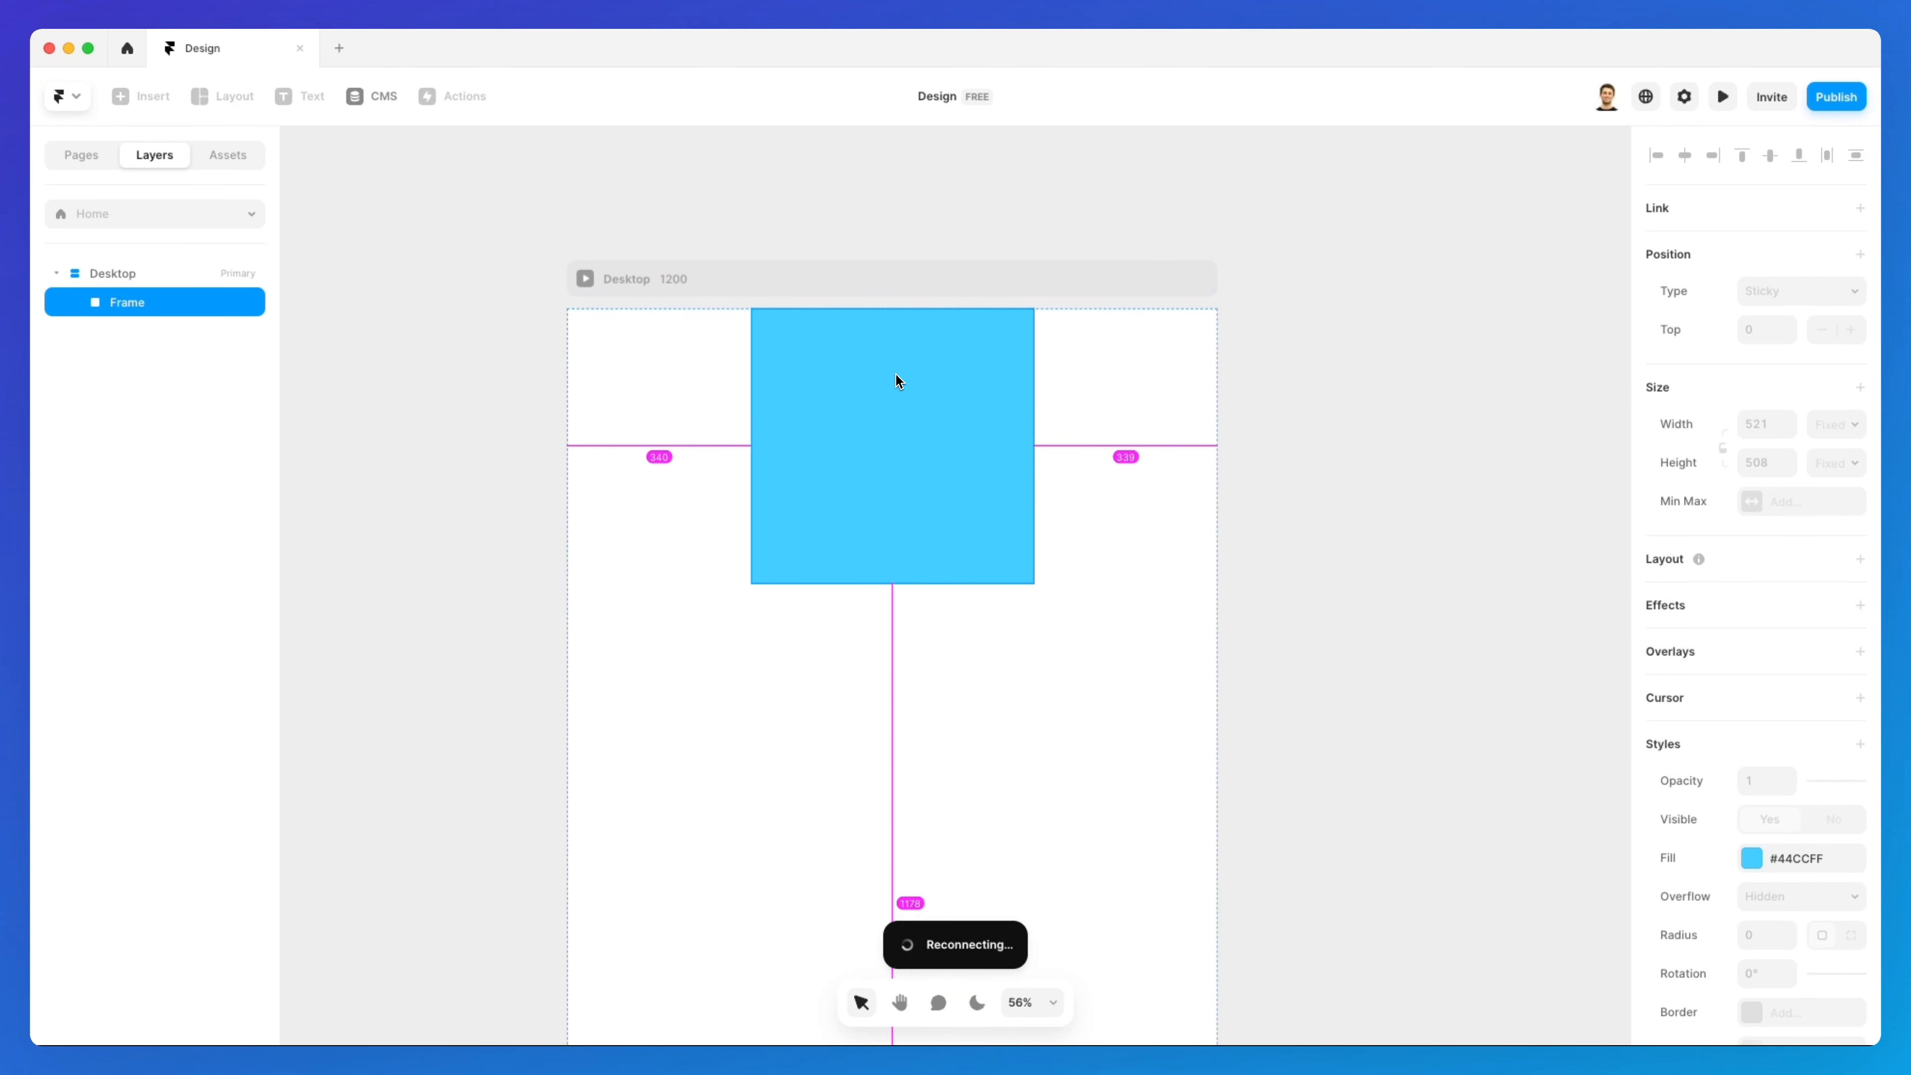
# Preview the Desktop page to check how the sticky blue frame behaves on scroll, and return to the canvas
pyautogui.click(585, 279)
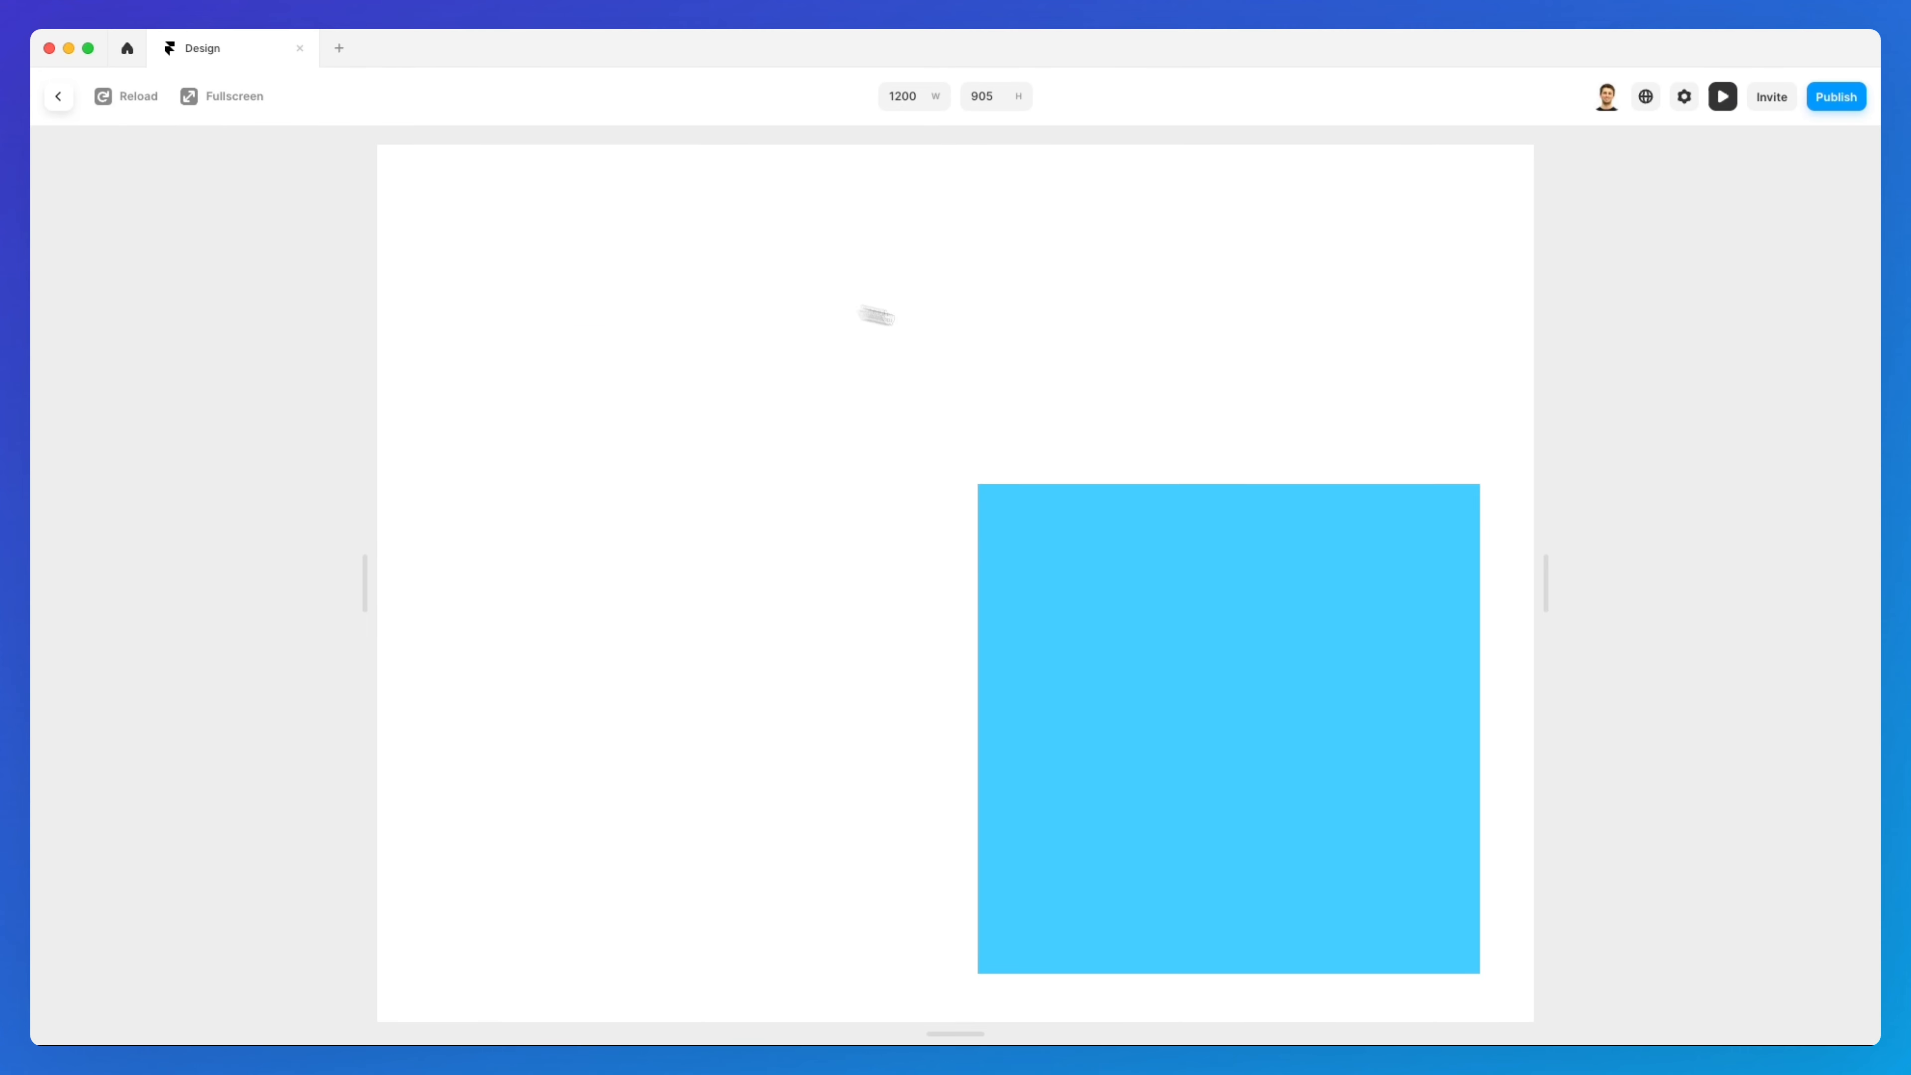
pyautogui.scroll(-5, 1054, 363)
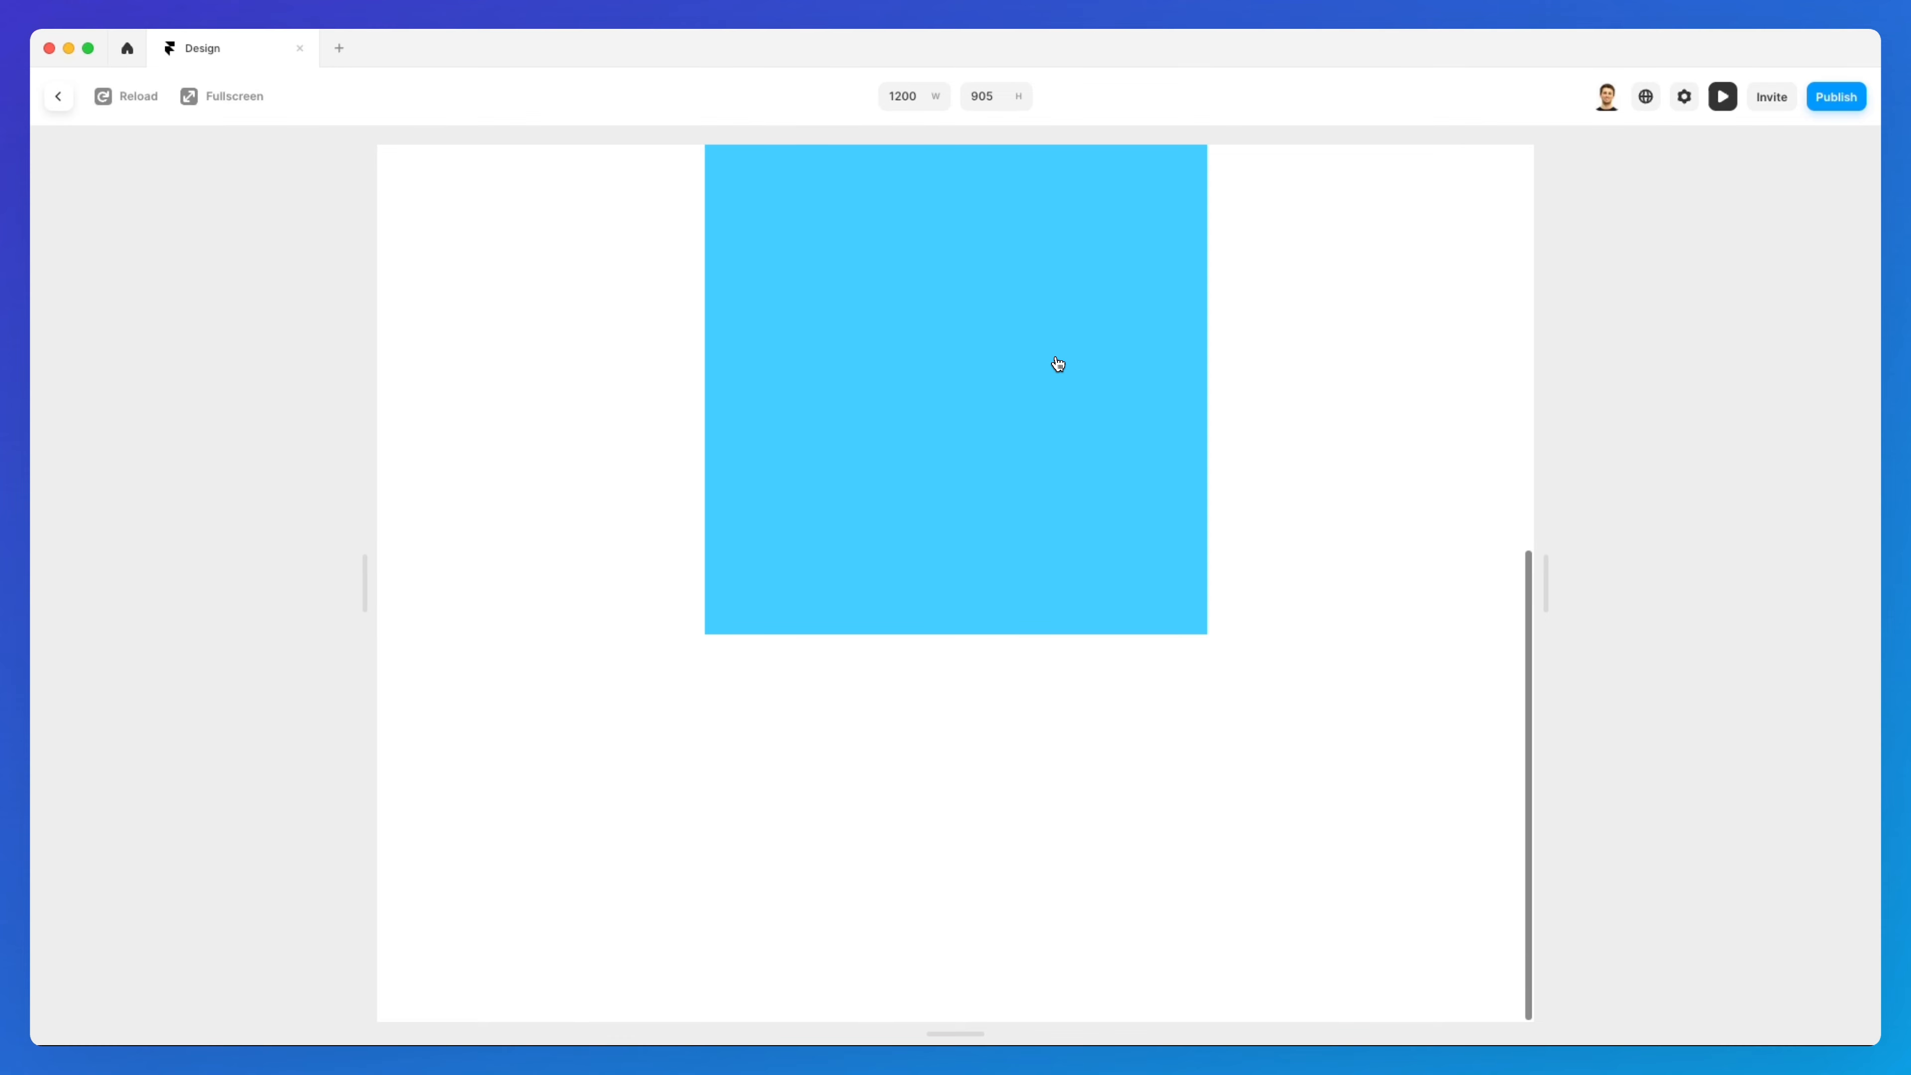
pyautogui.scroll(5, 1057, 363)
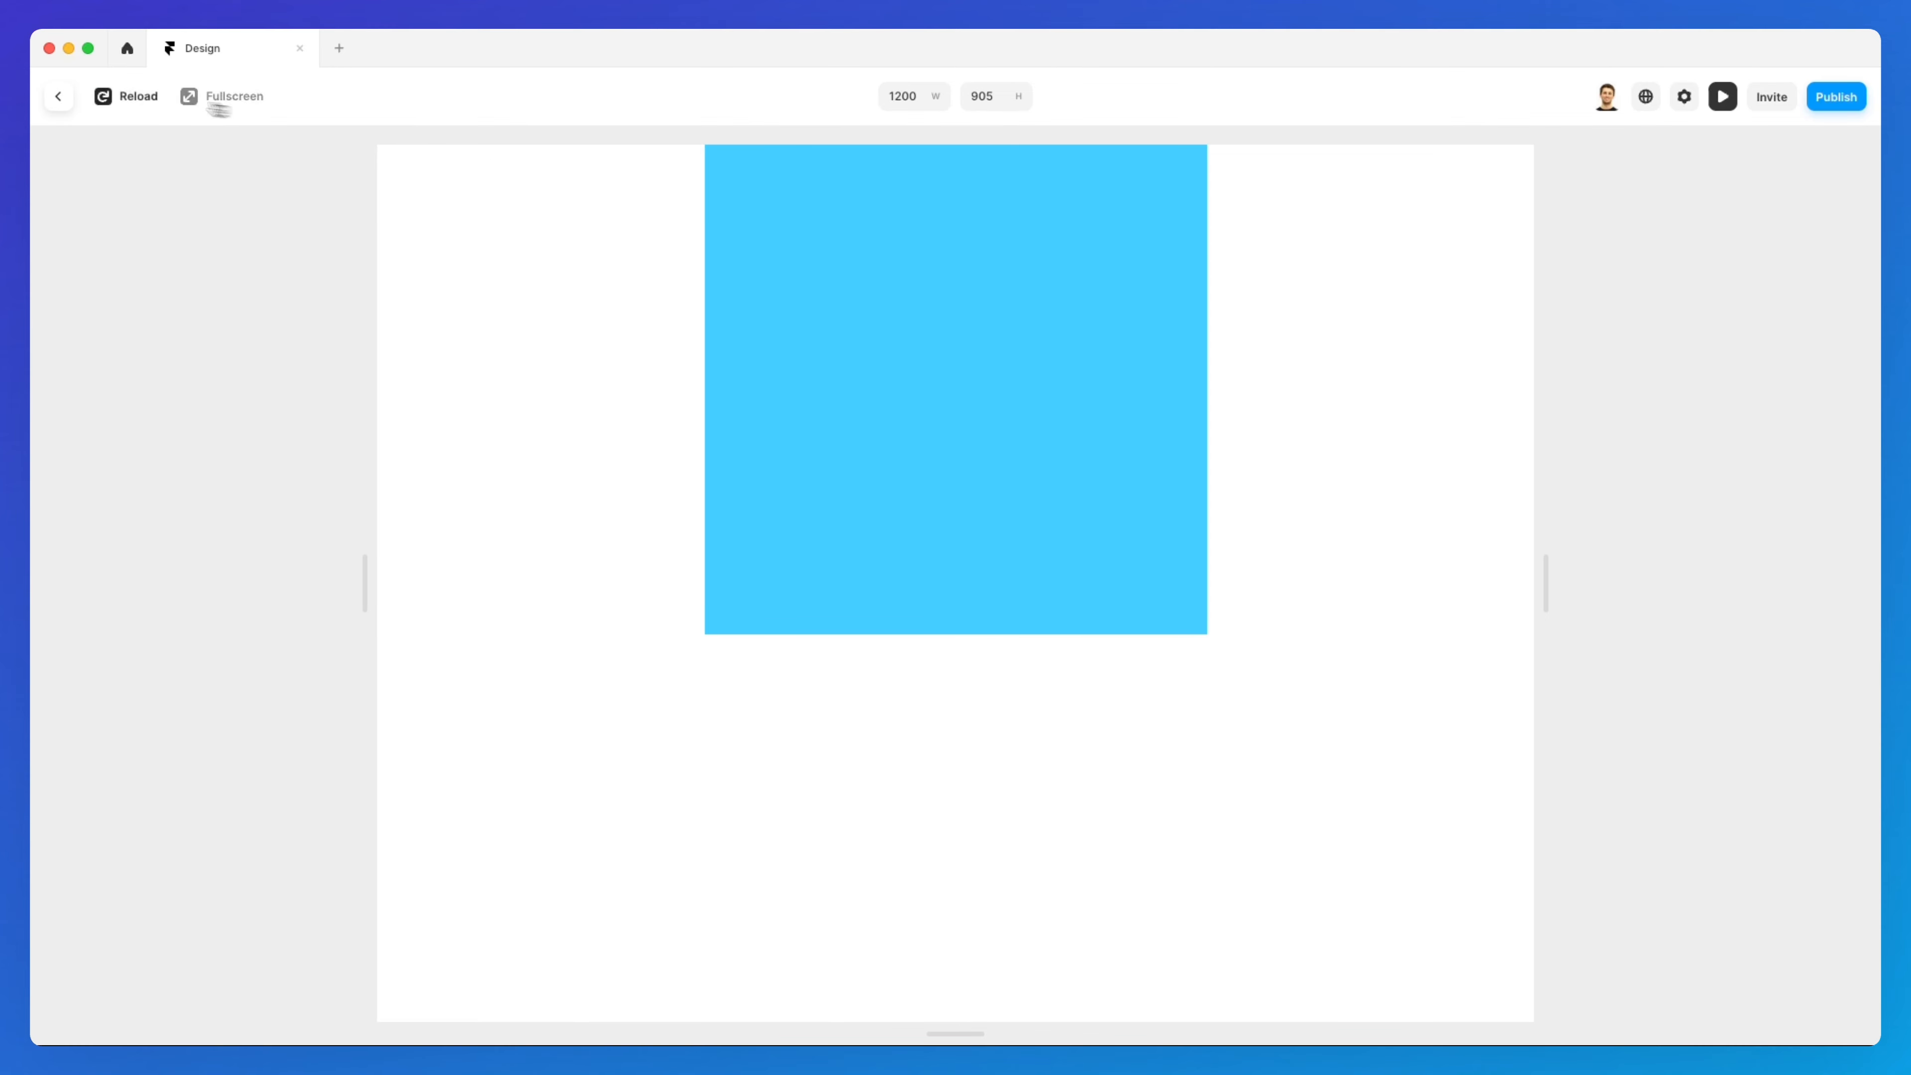
pyautogui.click(57, 96)
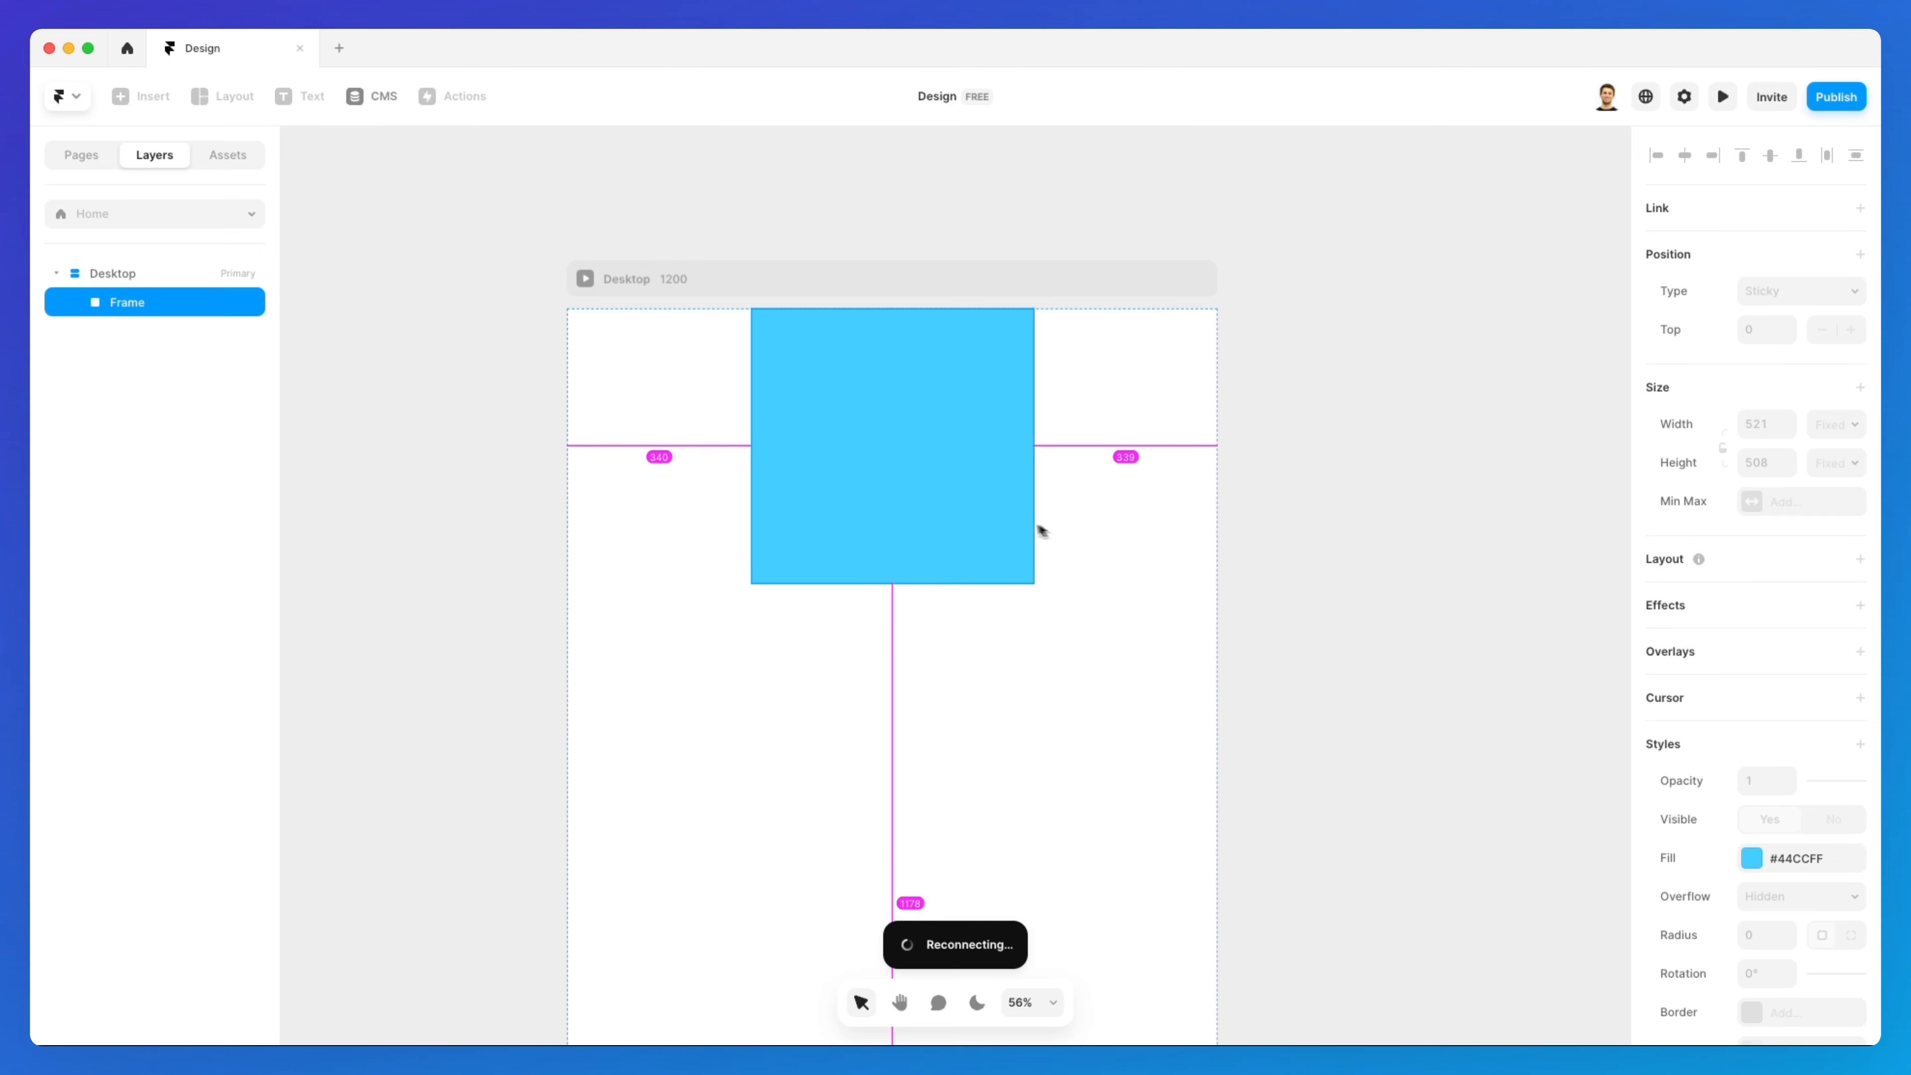
# Review the blue frame's sticky position settings and remaining properties, and deselect it
pyautogui.click(947, 483)
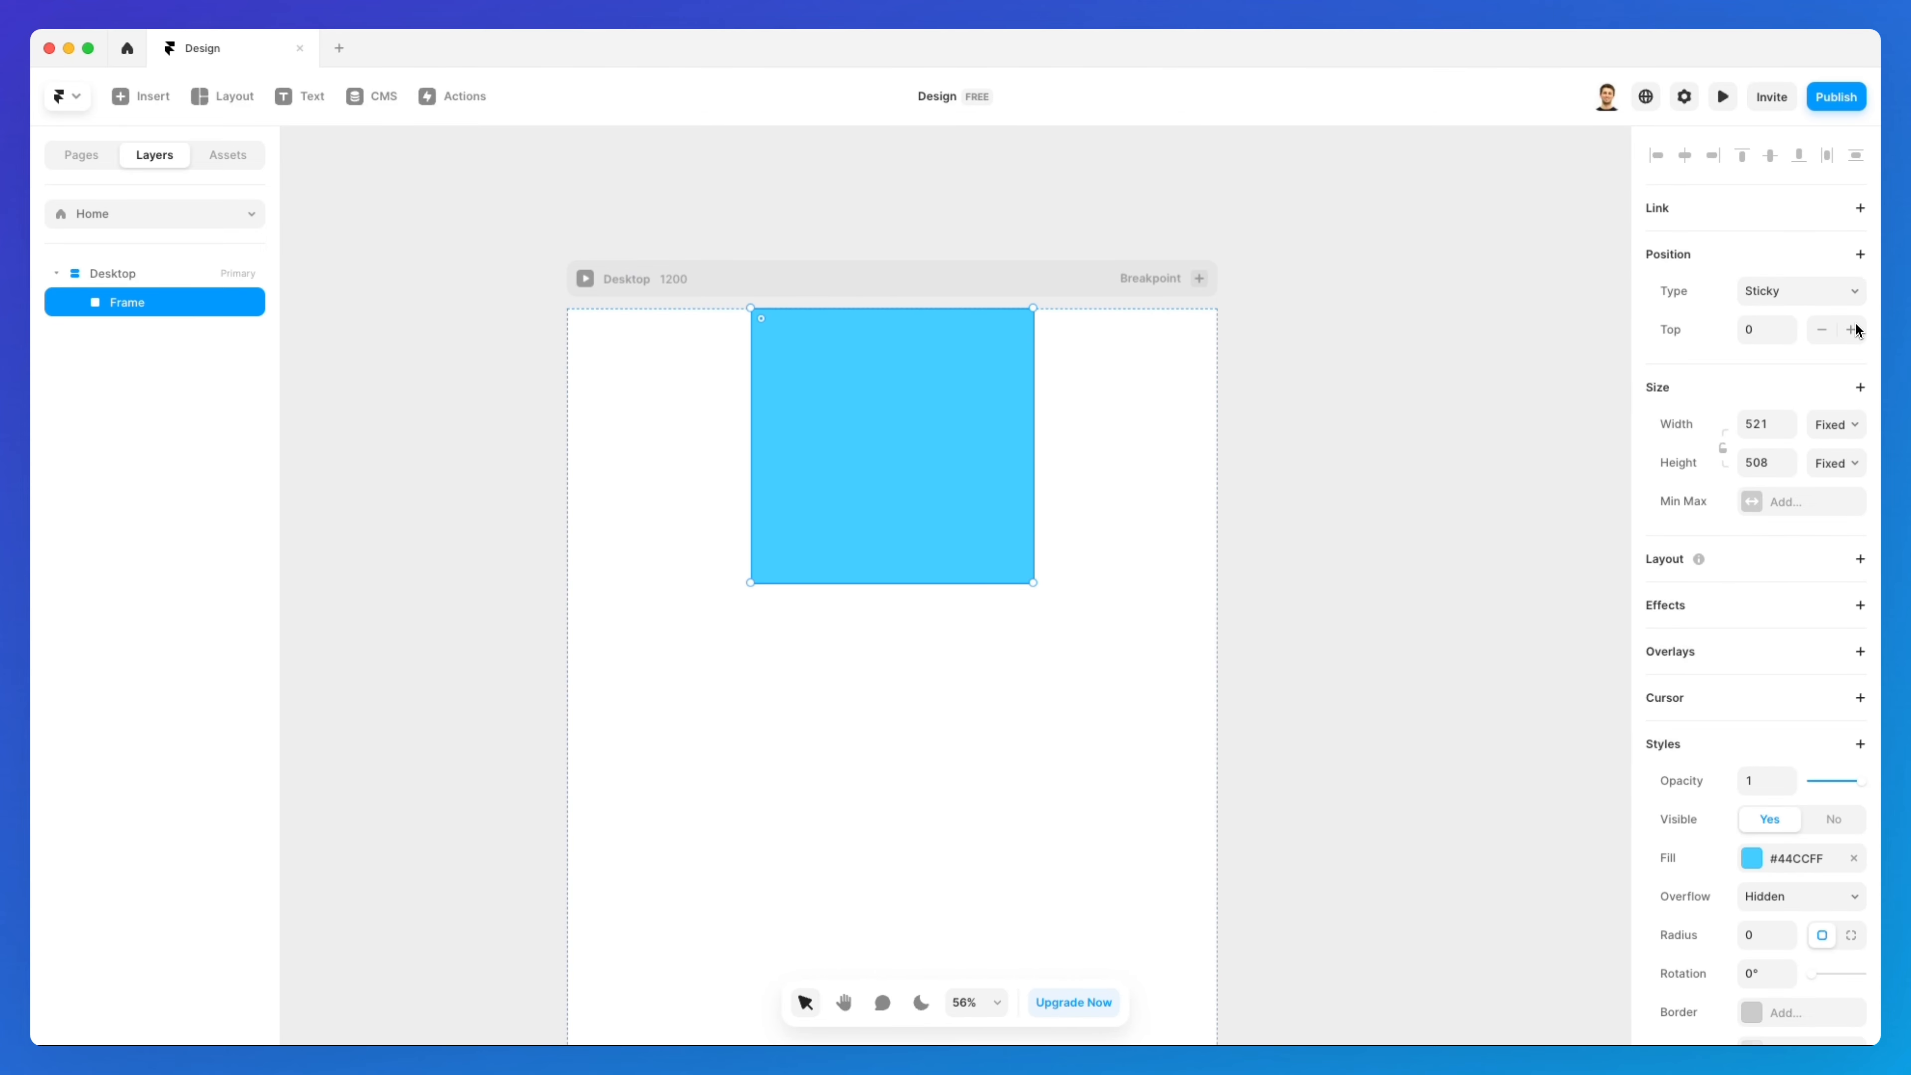
pyautogui.scroll(-5, 1836, 345)
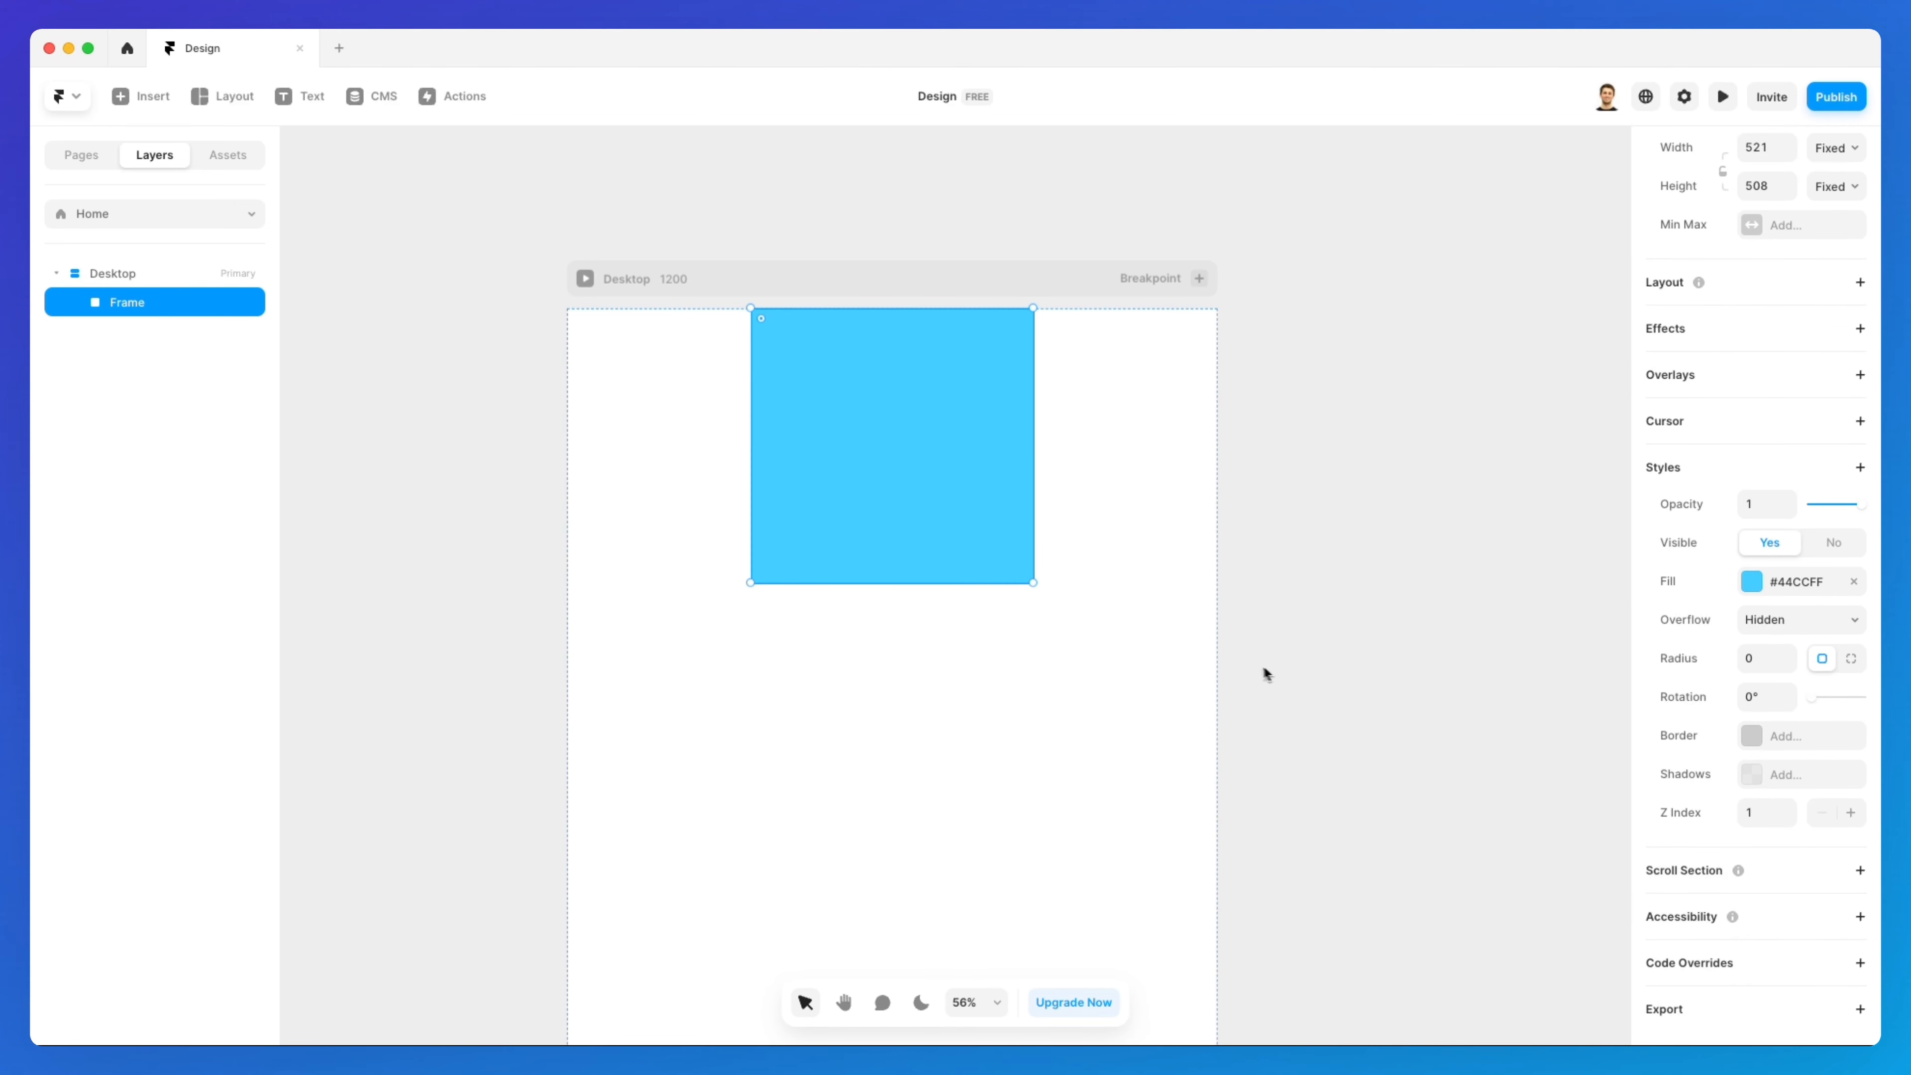
pyautogui.click(1143, 632)
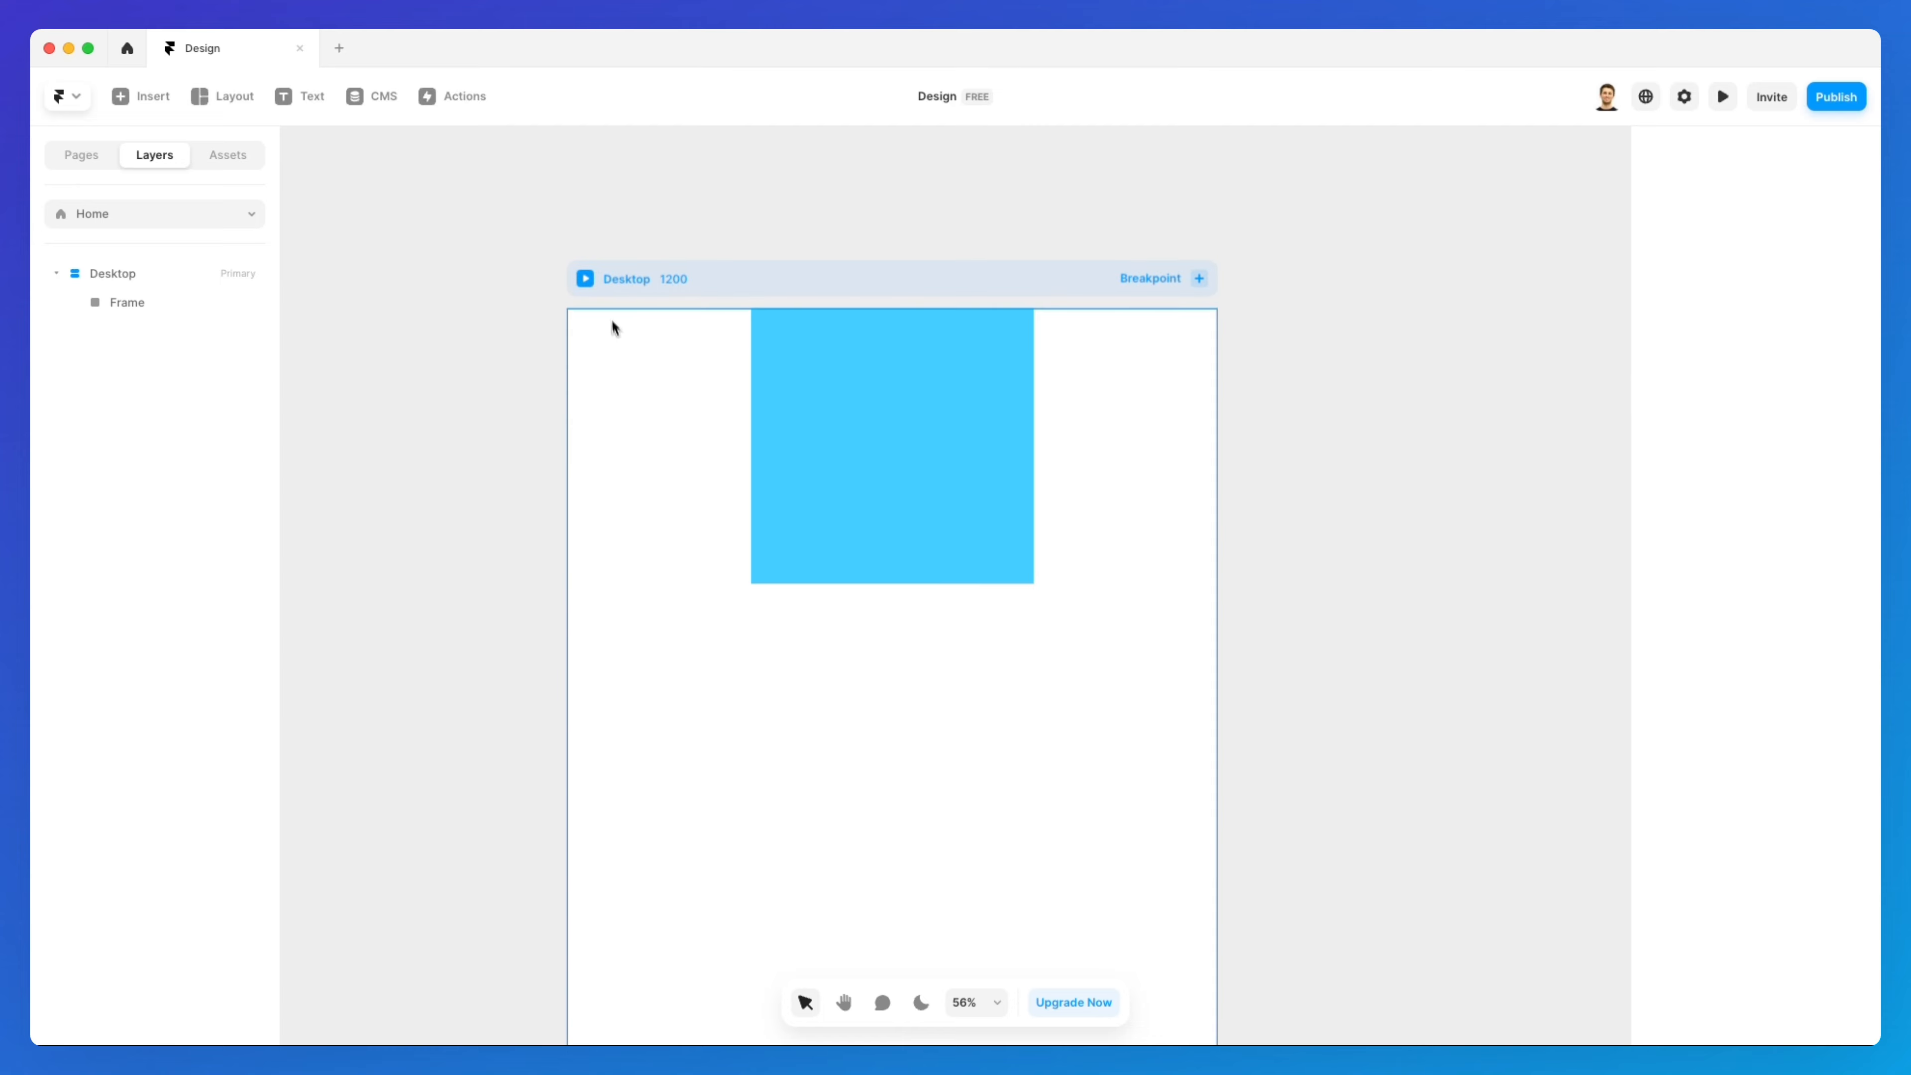
# Switch the Desktop breakpoint to individual padding per side and set its top padding to 120
pyautogui.click(622, 281)
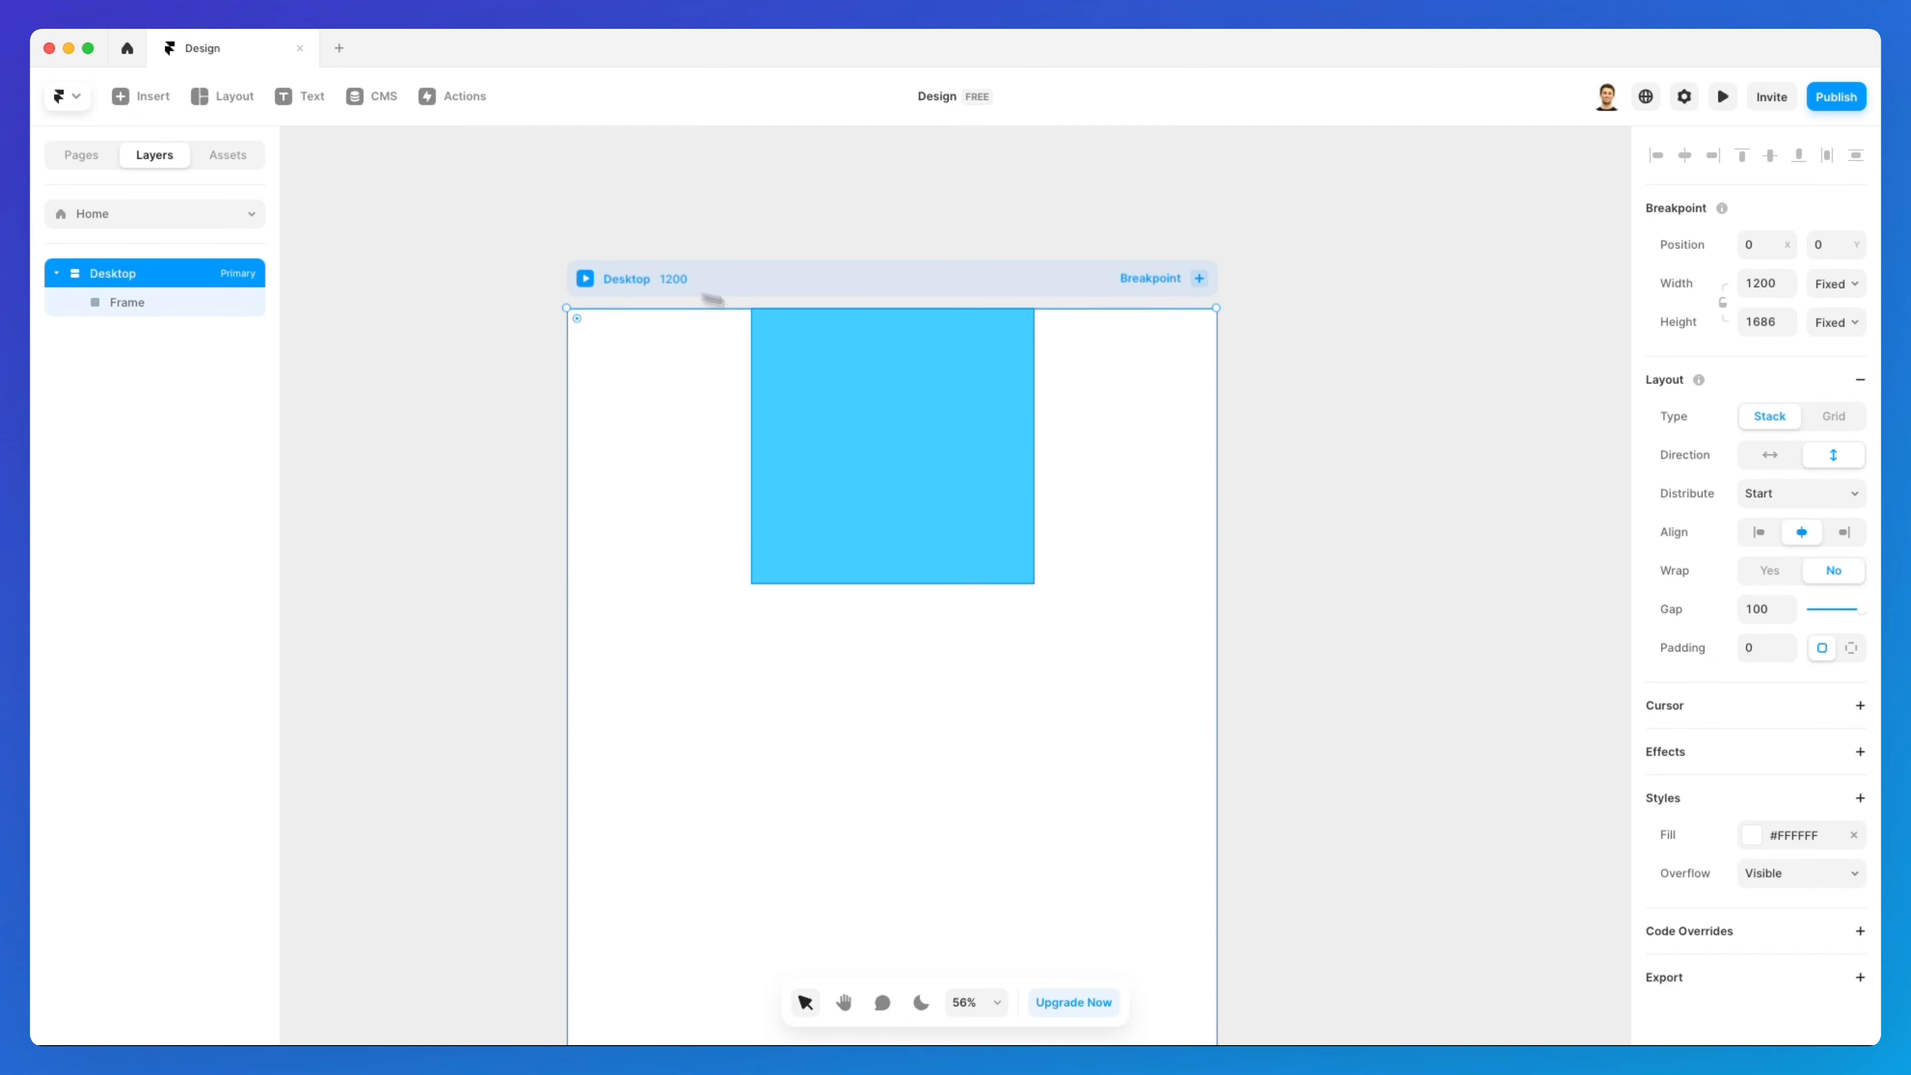
pyautogui.click(1854, 649)
pyautogui.hotkey('shift', 'Up')
pyautogui.hotkey('shift', 'Up')
pyautogui.hotkey('shift', 'Up')
pyautogui.hotkey('shift', 'Up')
pyautogui.hotkey('shift', 'Up')
pyautogui.hotkey('shift', 'Up')
pyautogui.hotkey('shift', 'Up')
pyautogui.hotkey('shift', 'Up')
pyautogui.hotkey('shift', 'Up')
pyautogui.hotkey('shift', 'Up')
pyautogui.hotkey('shift', 'Up')
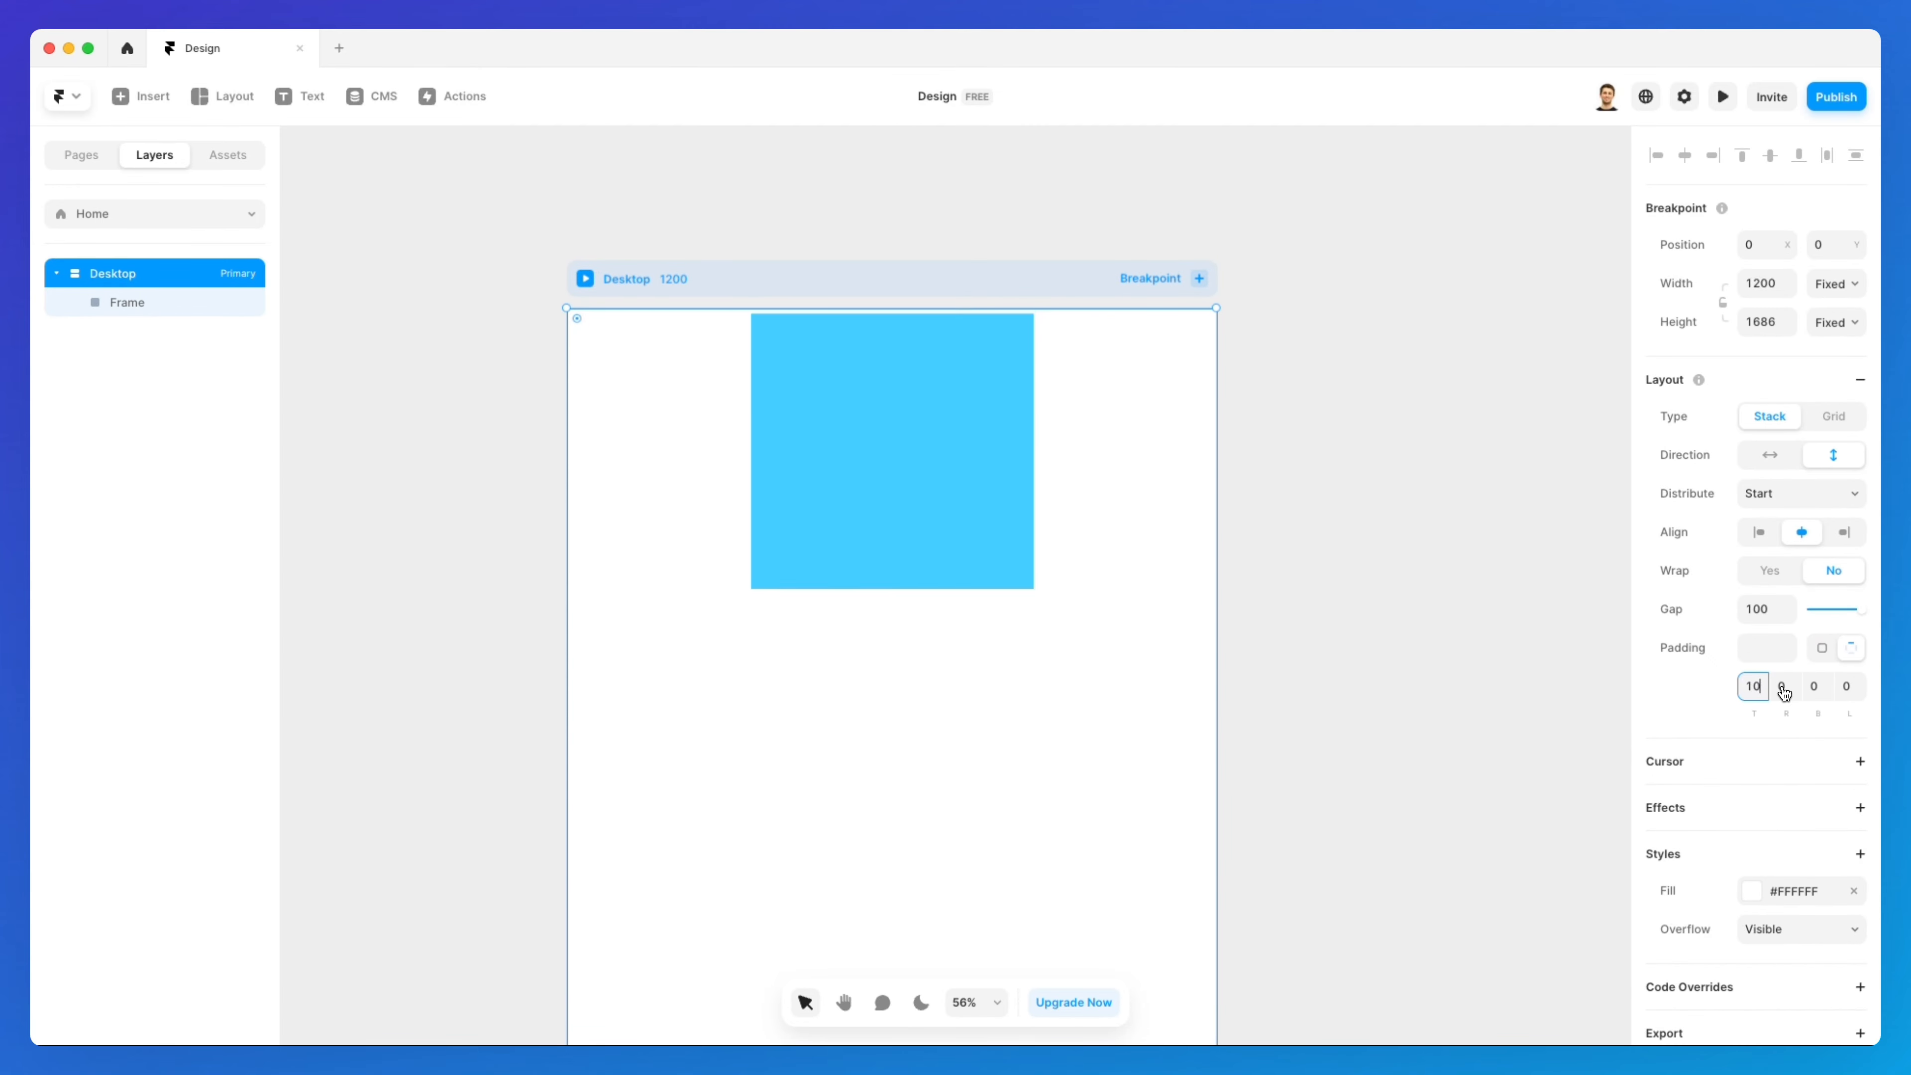
pyautogui.hotkey('shift', 'Up')
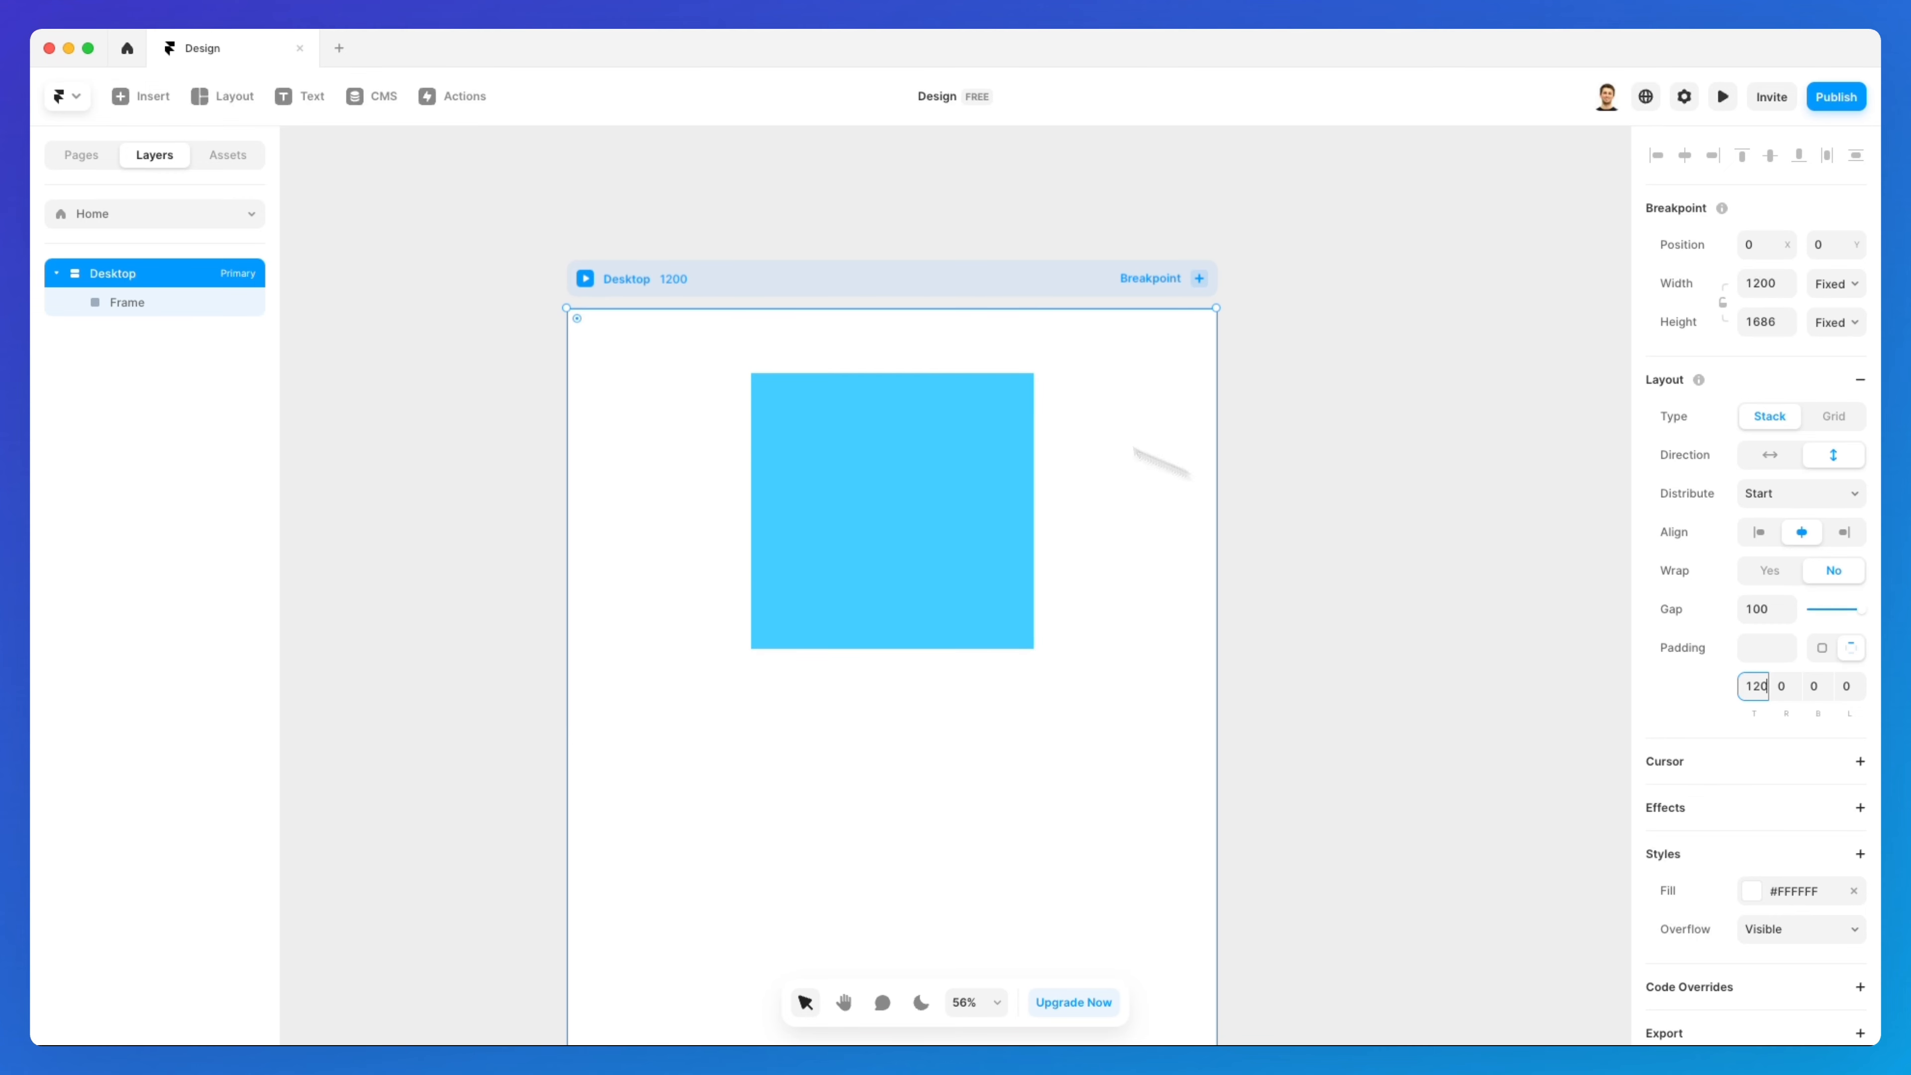
# Keep the Desktop breakpoint's overflow set to Visible and deselect the breakpoint
pyautogui.click(713, 278)
pyautogui.click(726, 240)
pyautogui.click(660, 275)
pyautogui.scroll(-1, 1769, 590)
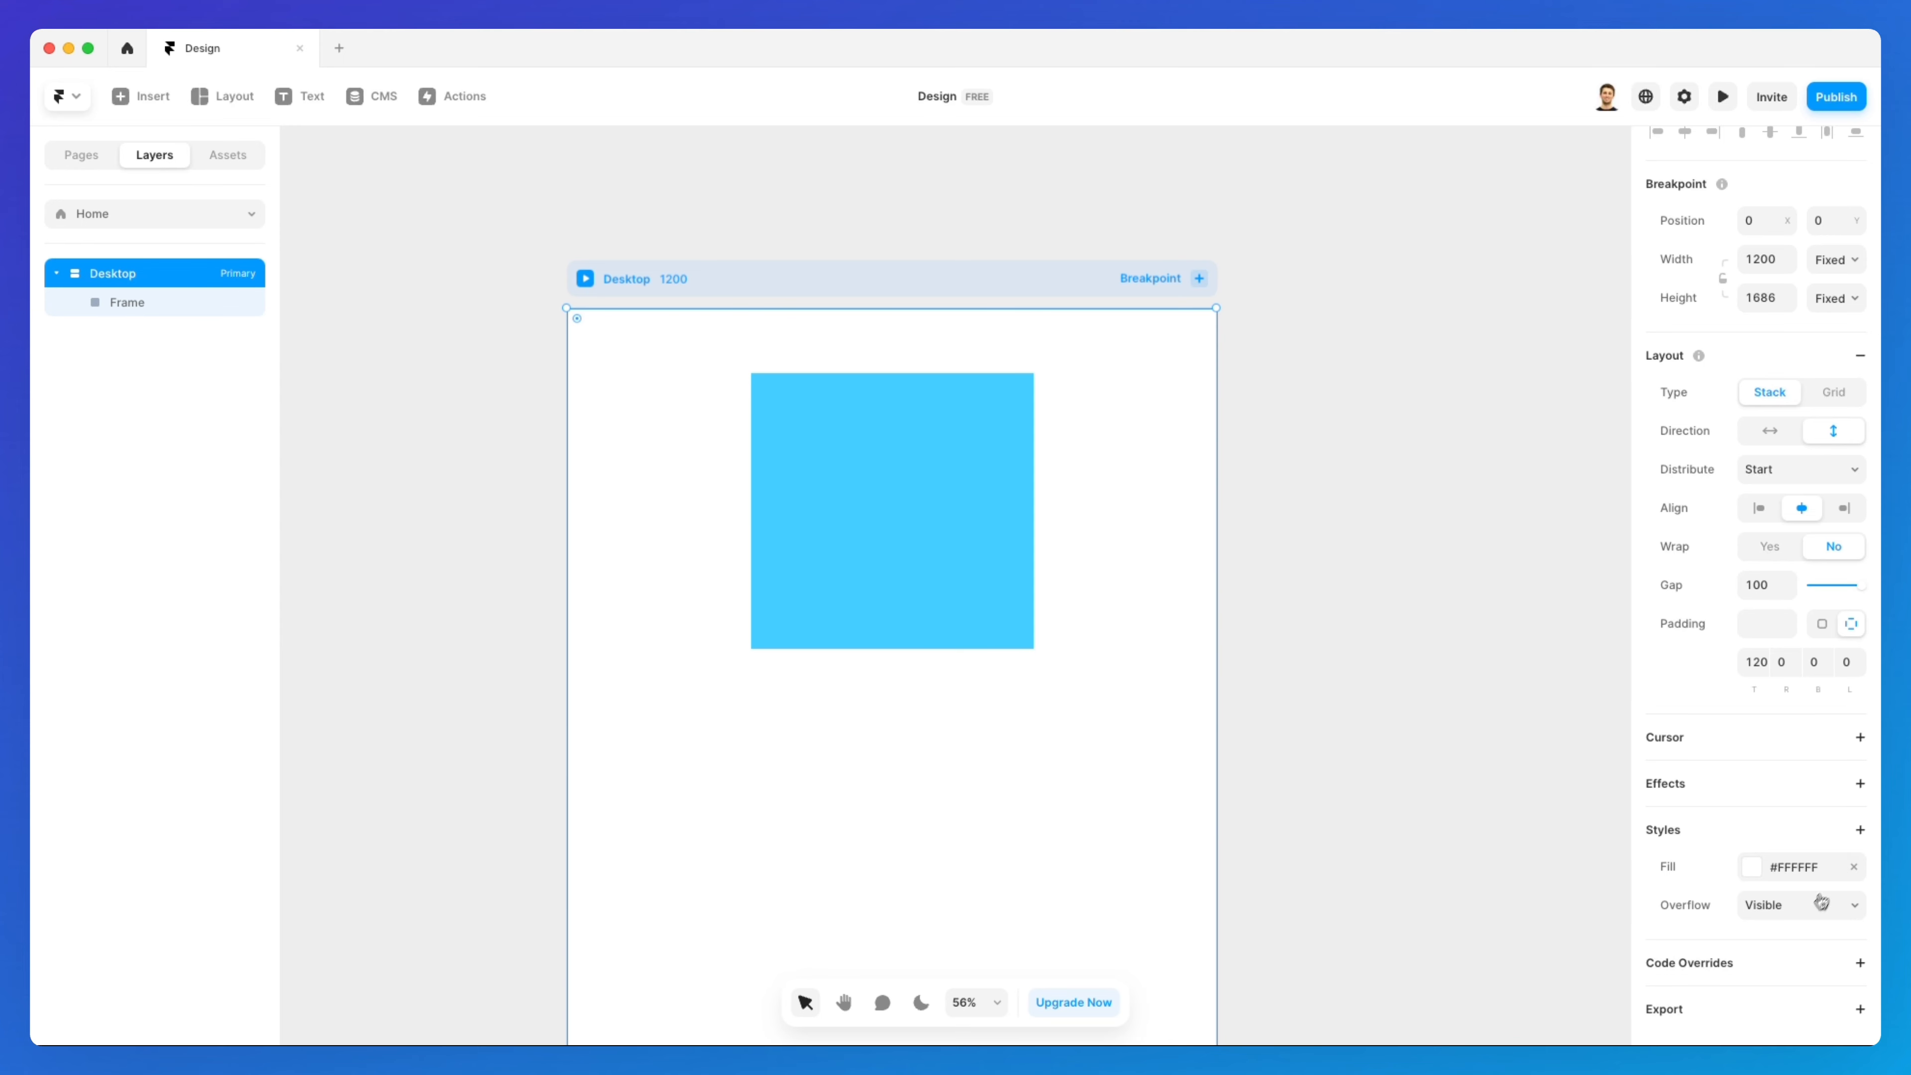
pyautogui.click(1821, 904)
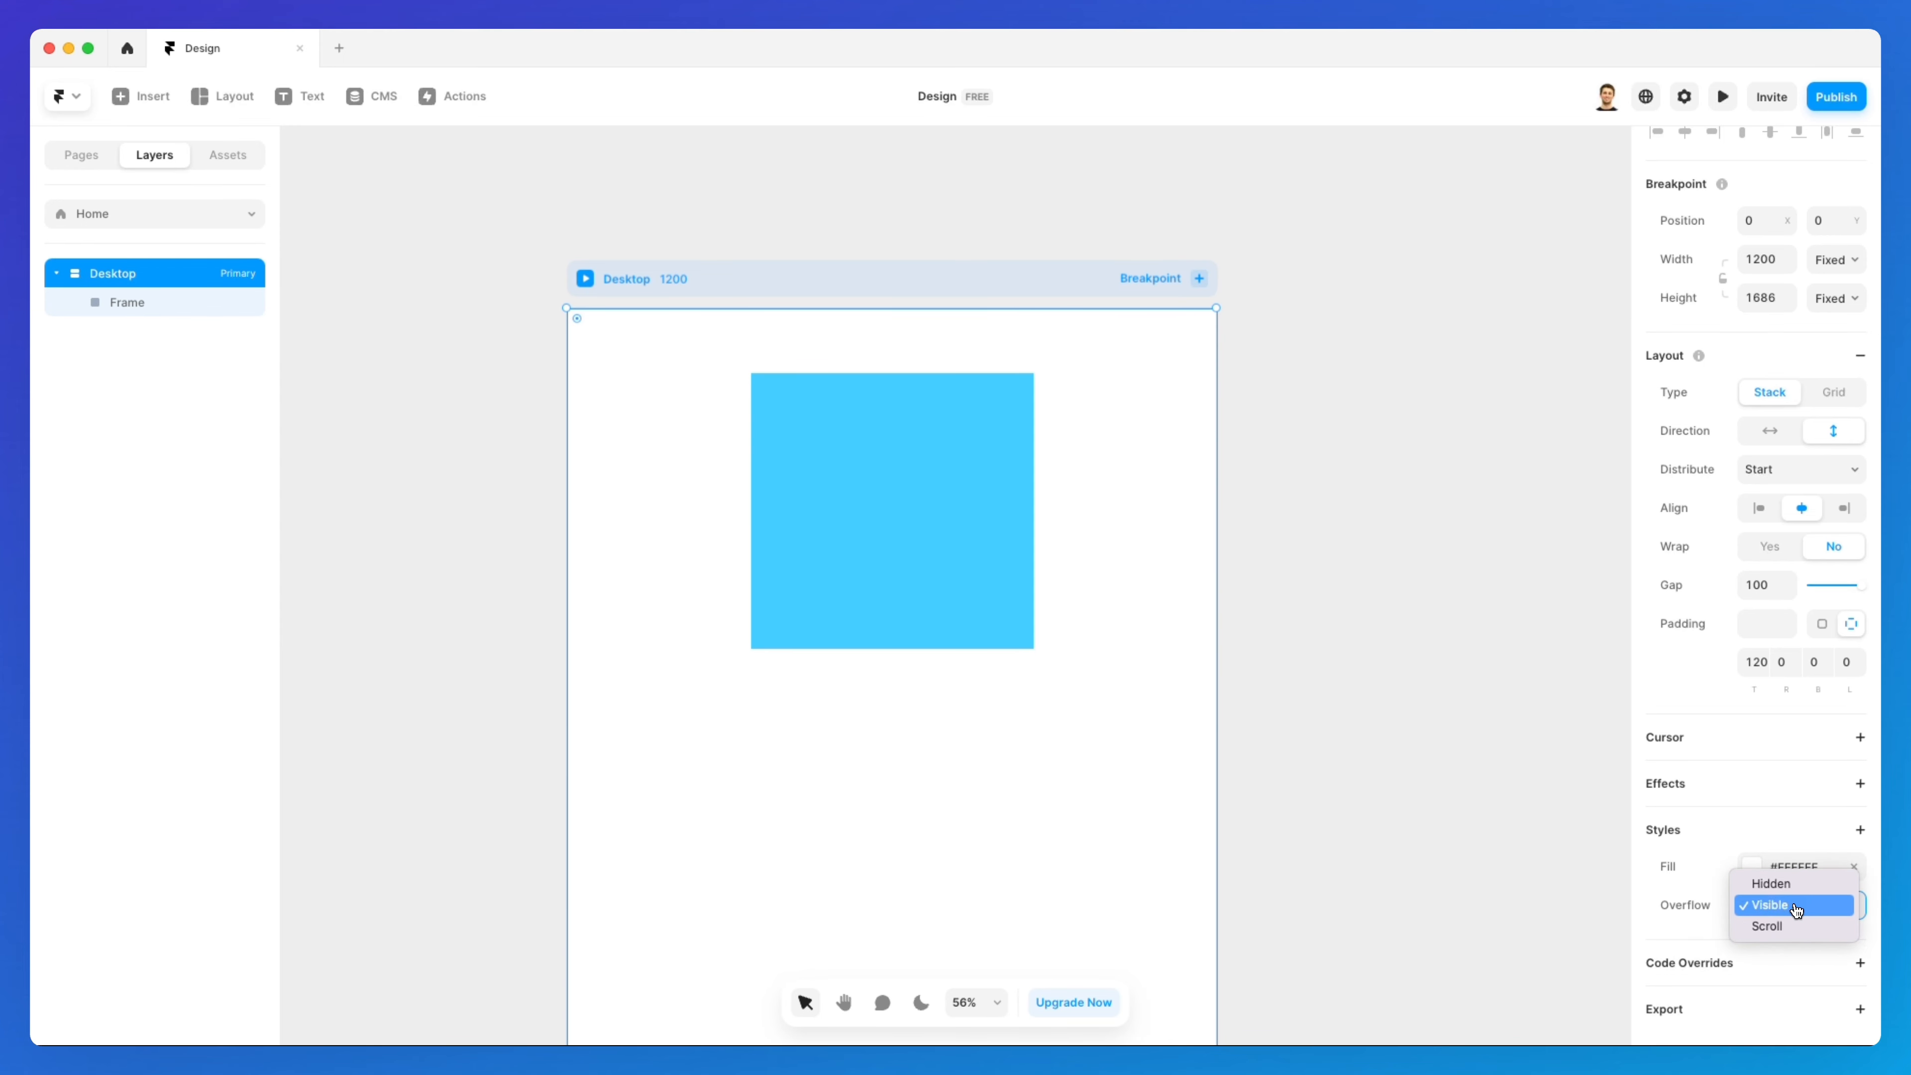
pyautogui.click(1797, 909)
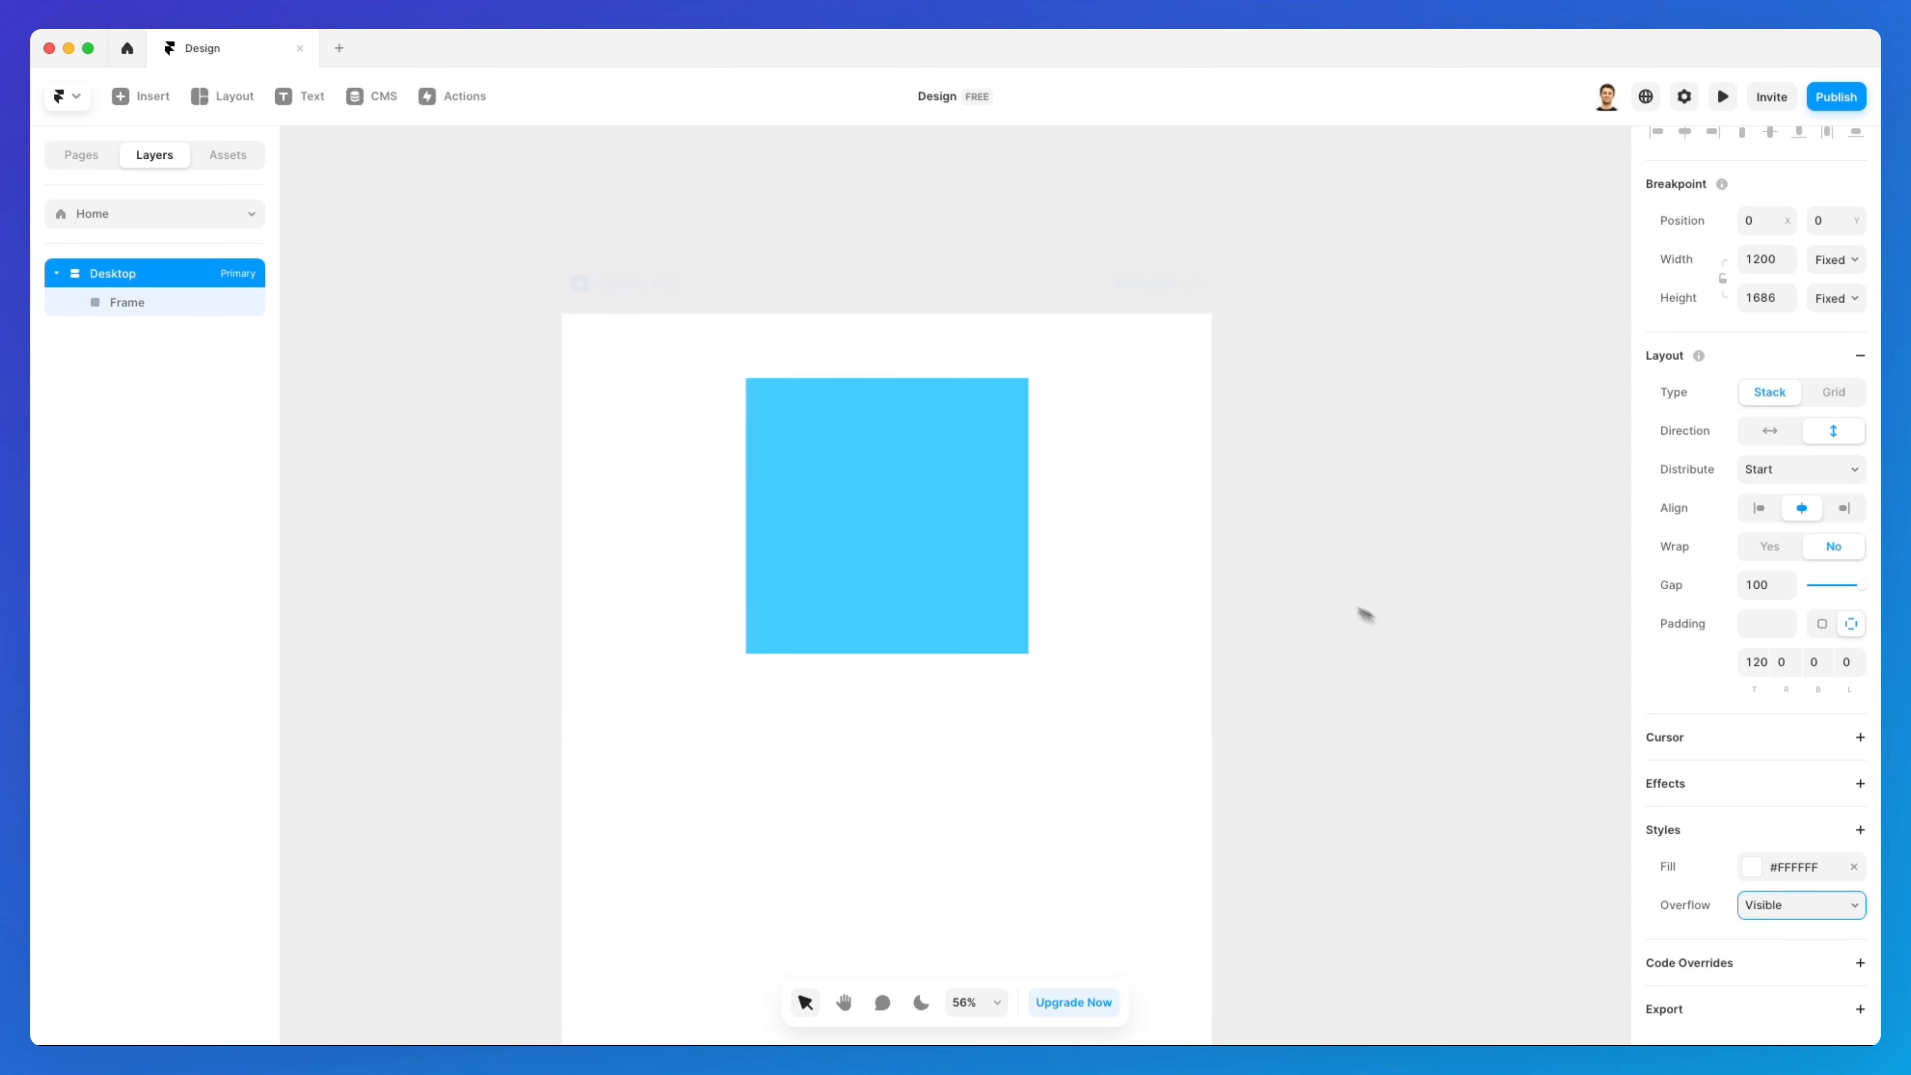
pyautogui.click(1297, 504)
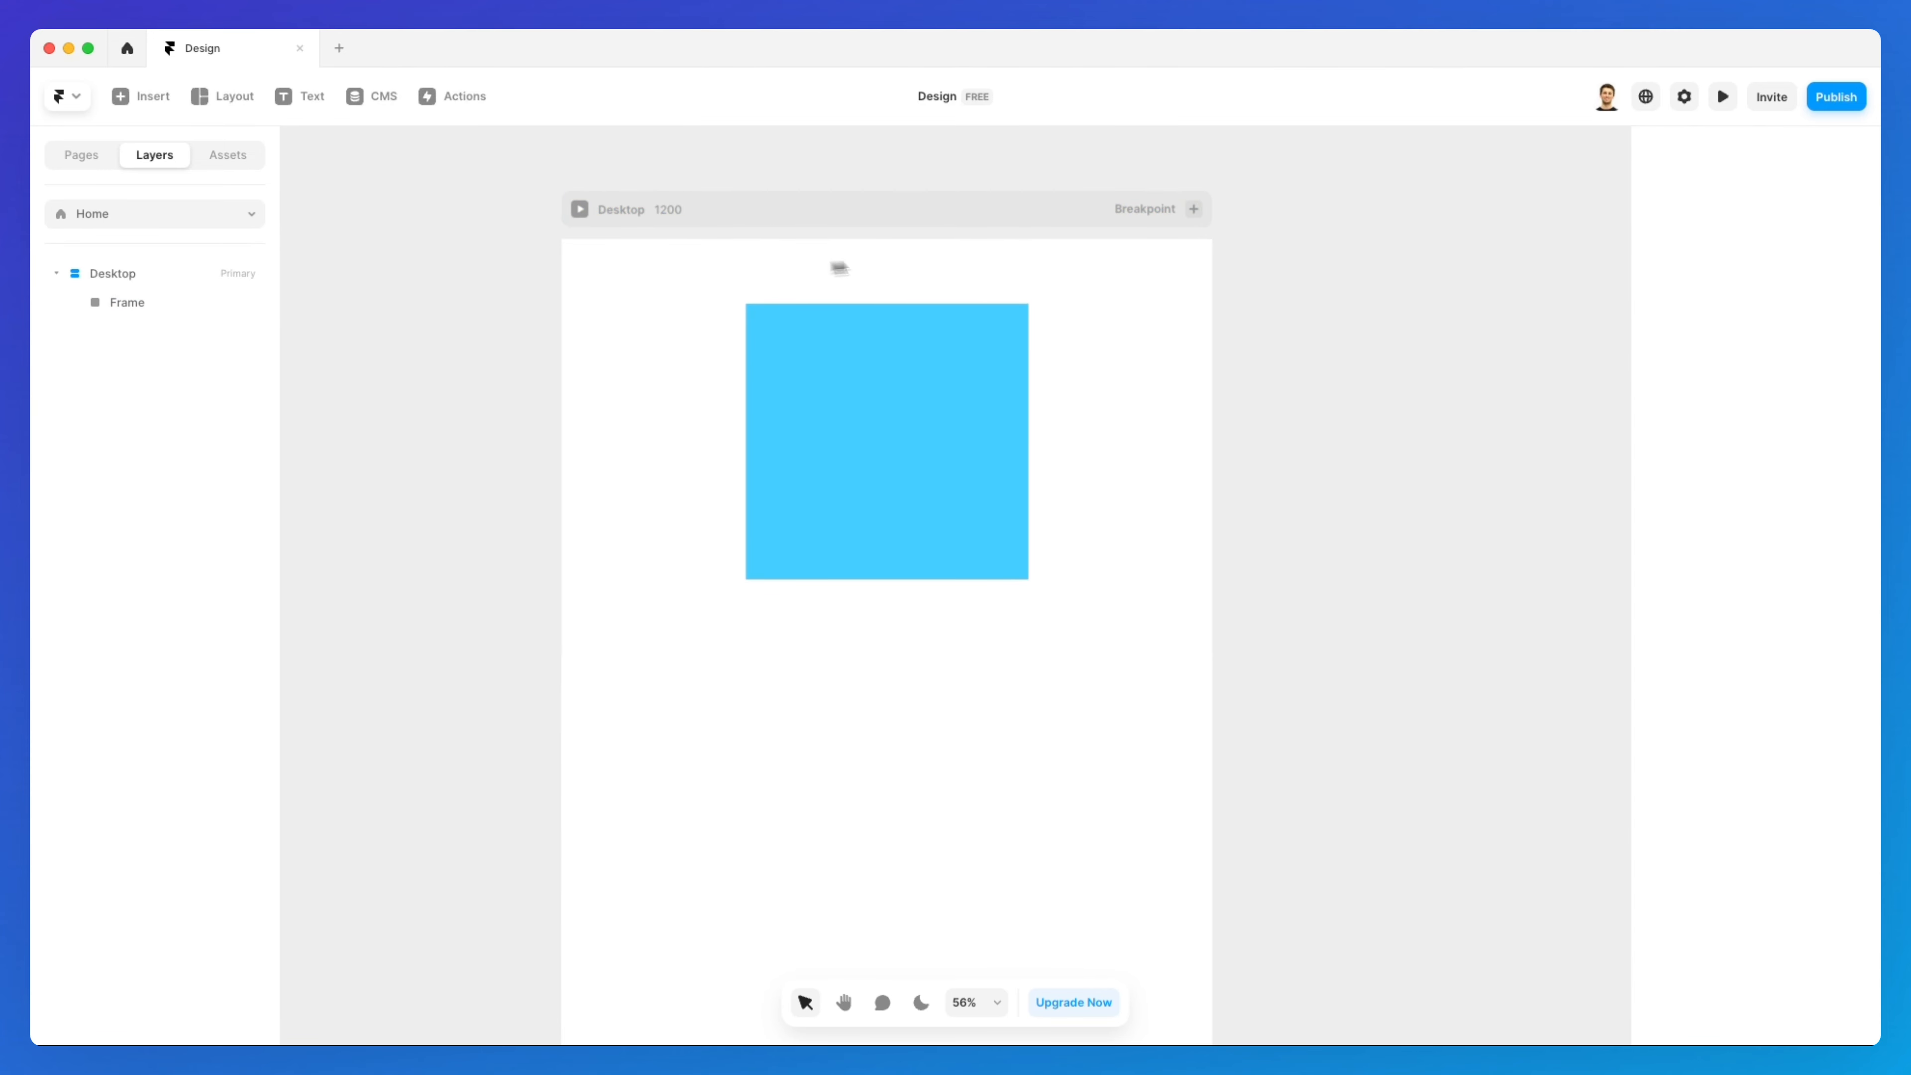
# Preview how the sticky blue frame scrolls with the top padding, and reselect the frame on the canvas
pyautogui.click(581, 211)
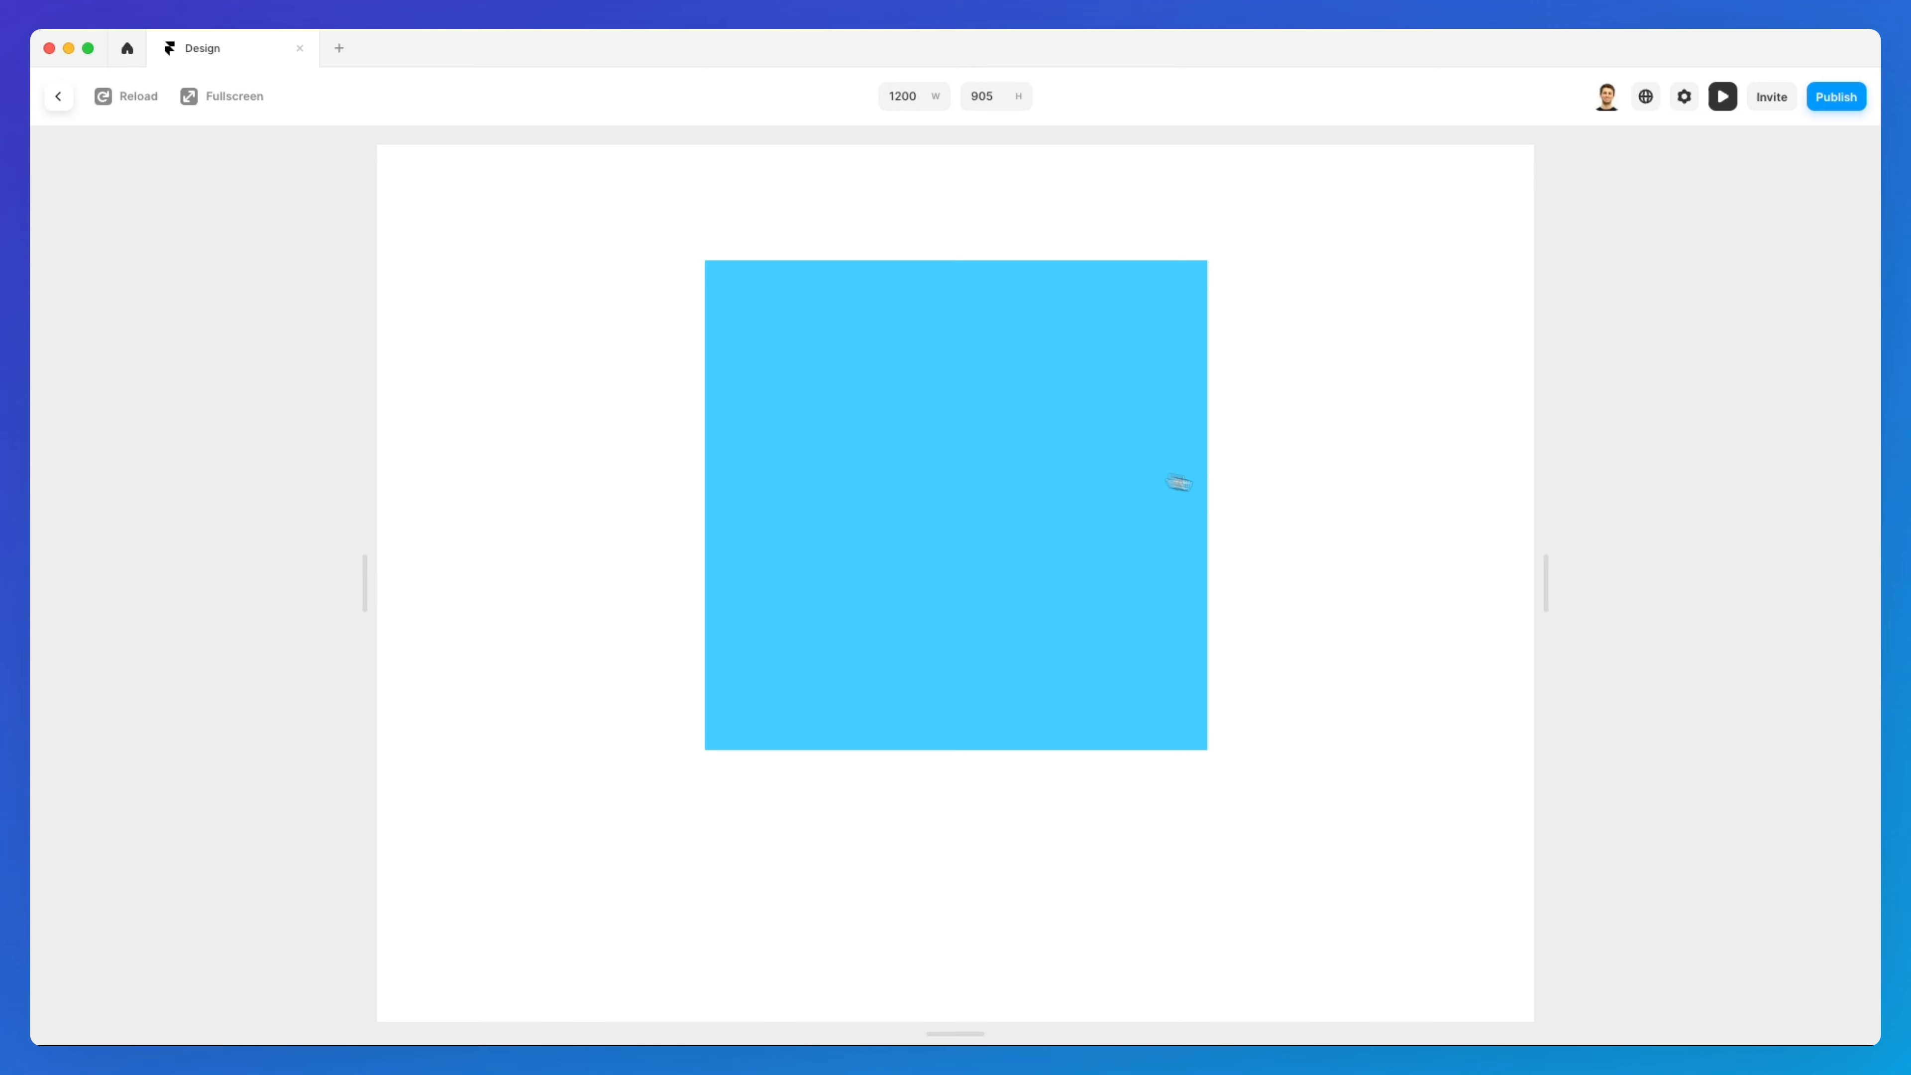
pyautogui.scroll(-3, 1305, 504)
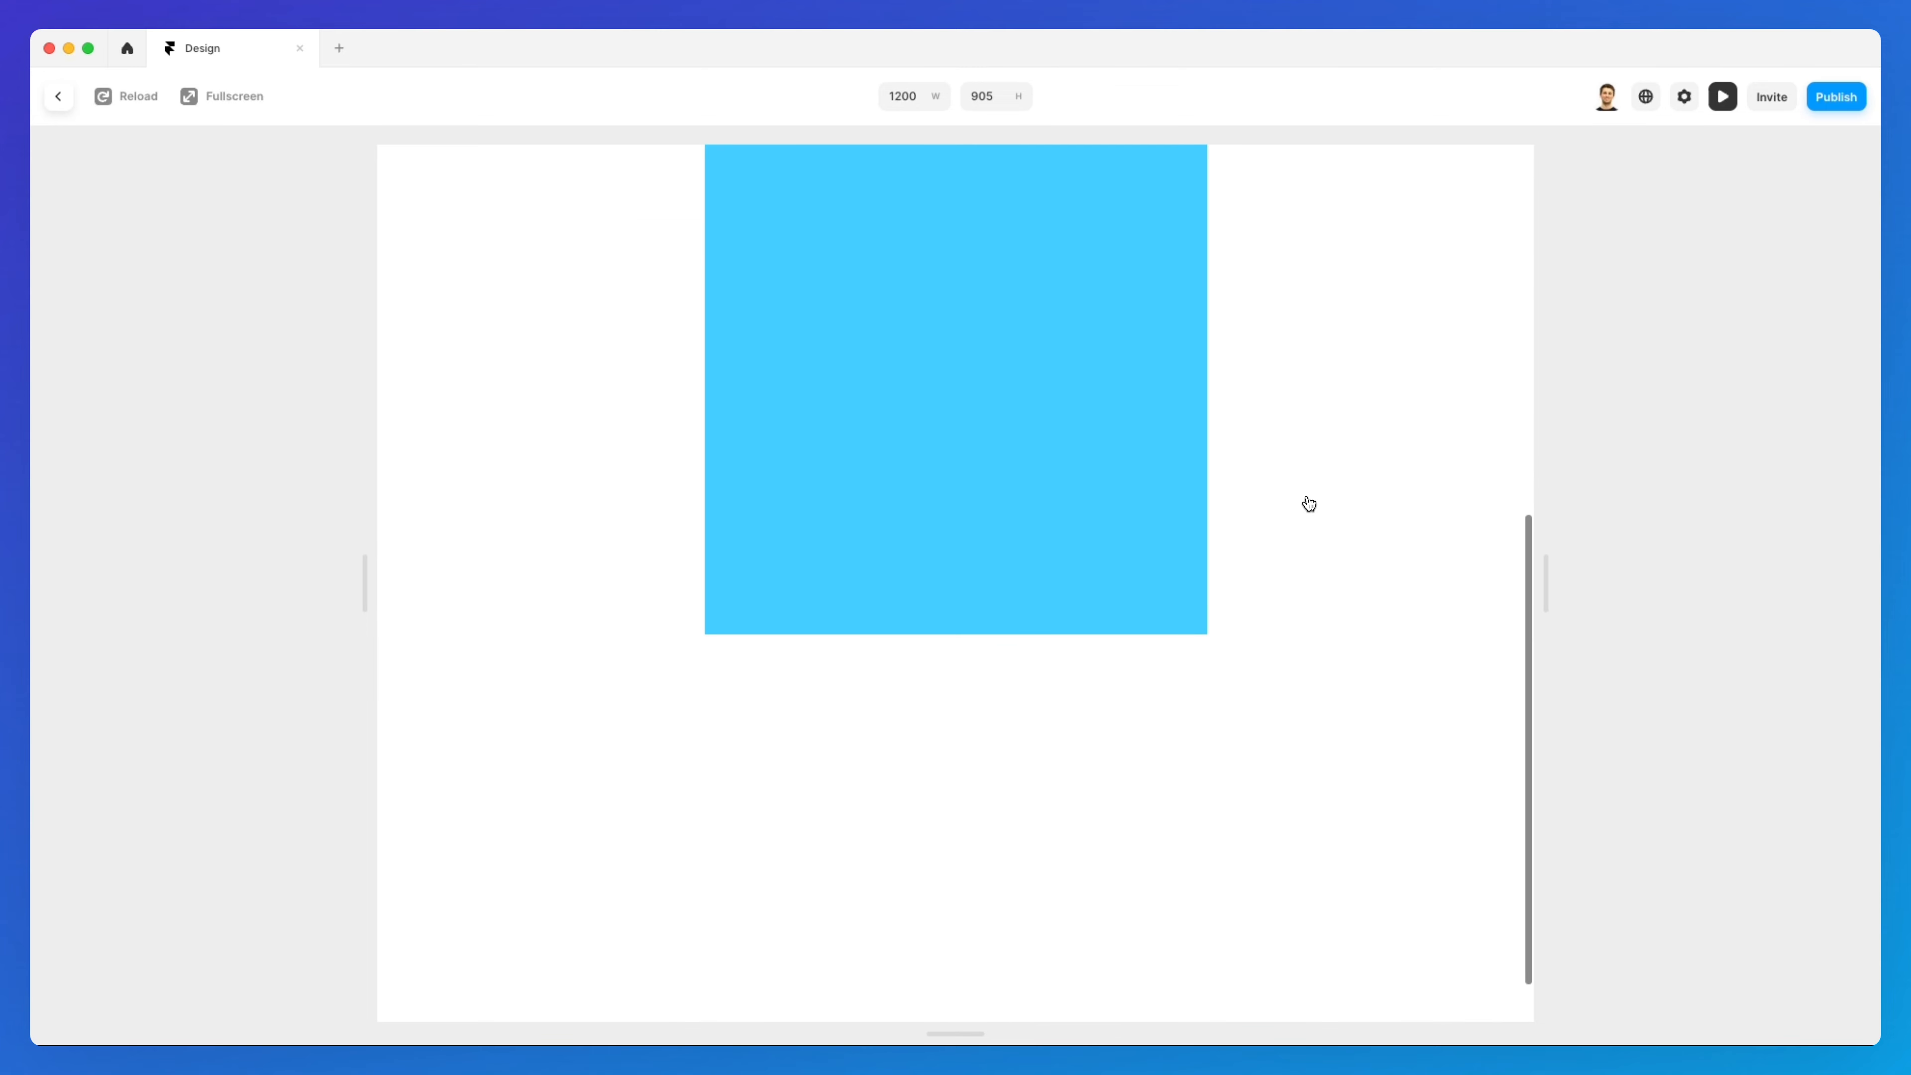
pyautogui.scroll(3, 1309, 504)
pyautogui.scroll(-3, 1351, 440)
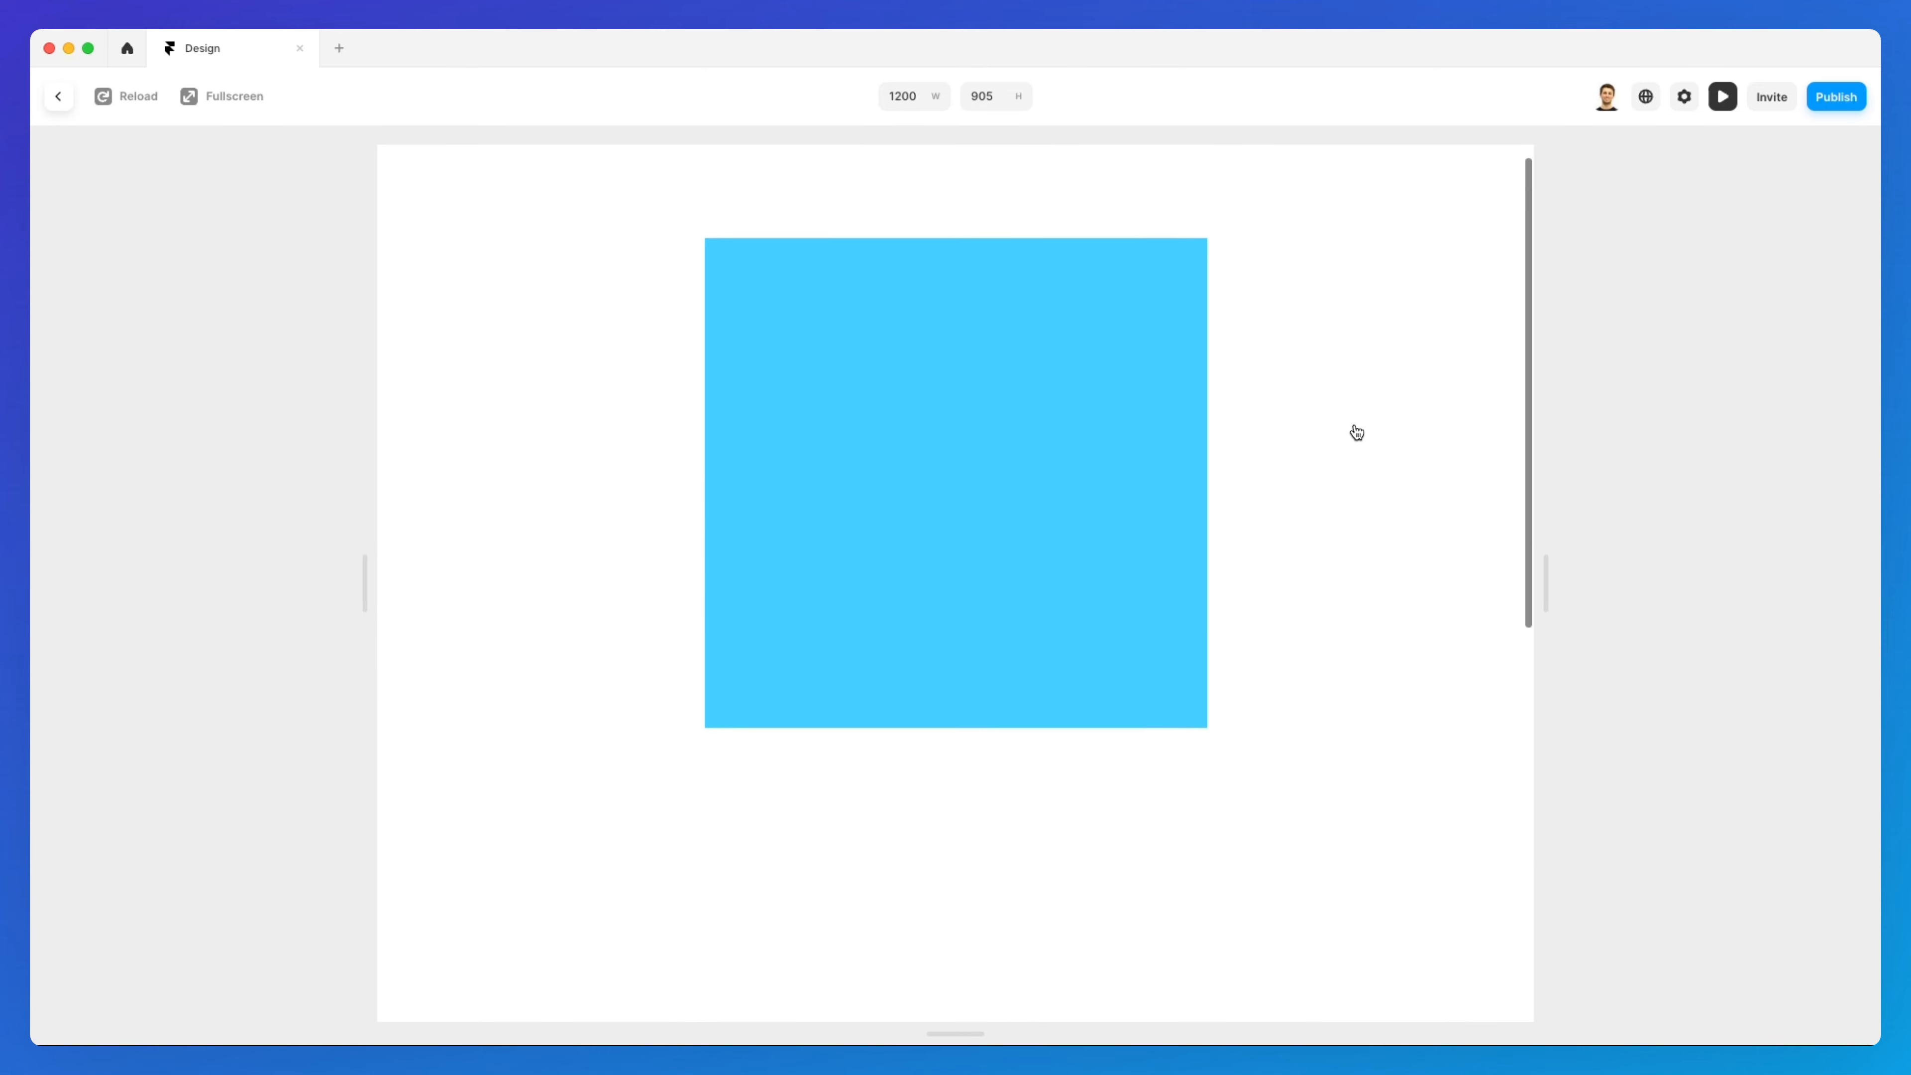
pyautogui.scroll(-5, 1360, 429)
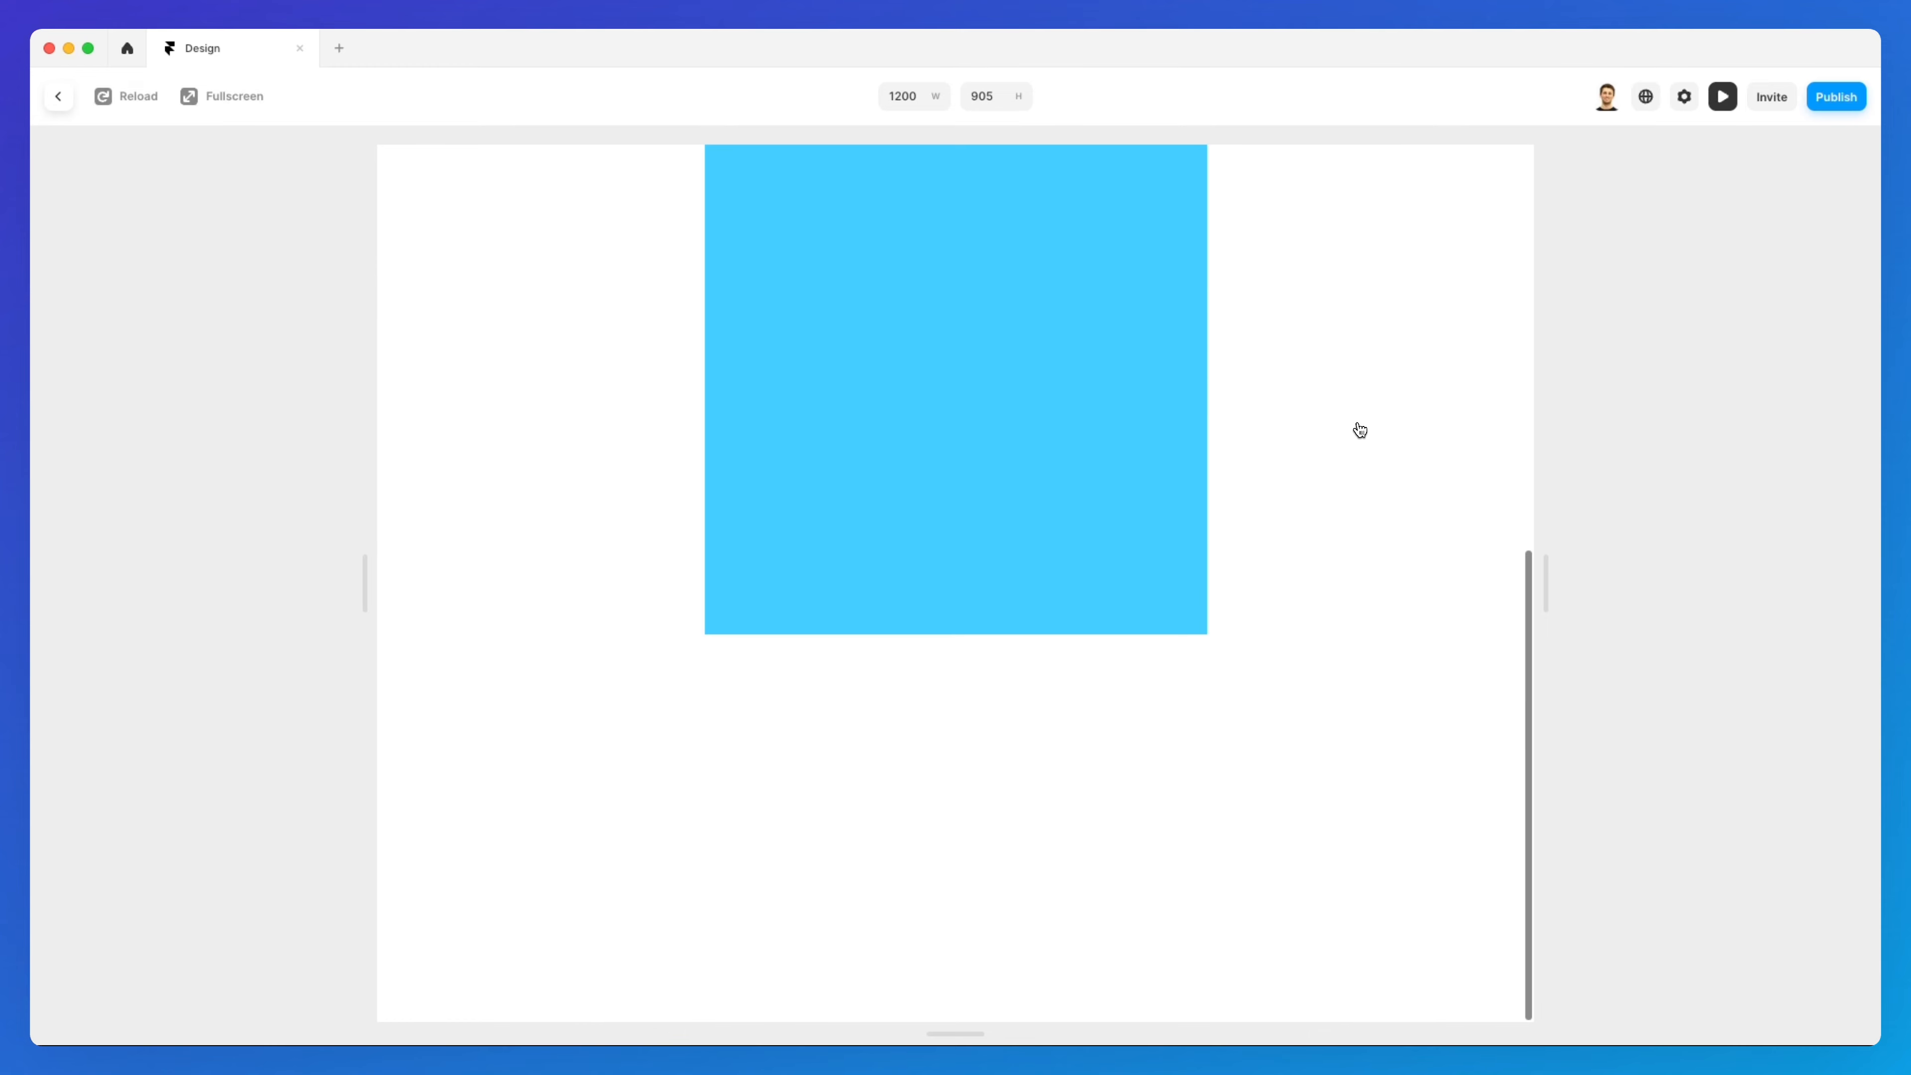
pyautogui.scroll(5, 1075, 171)
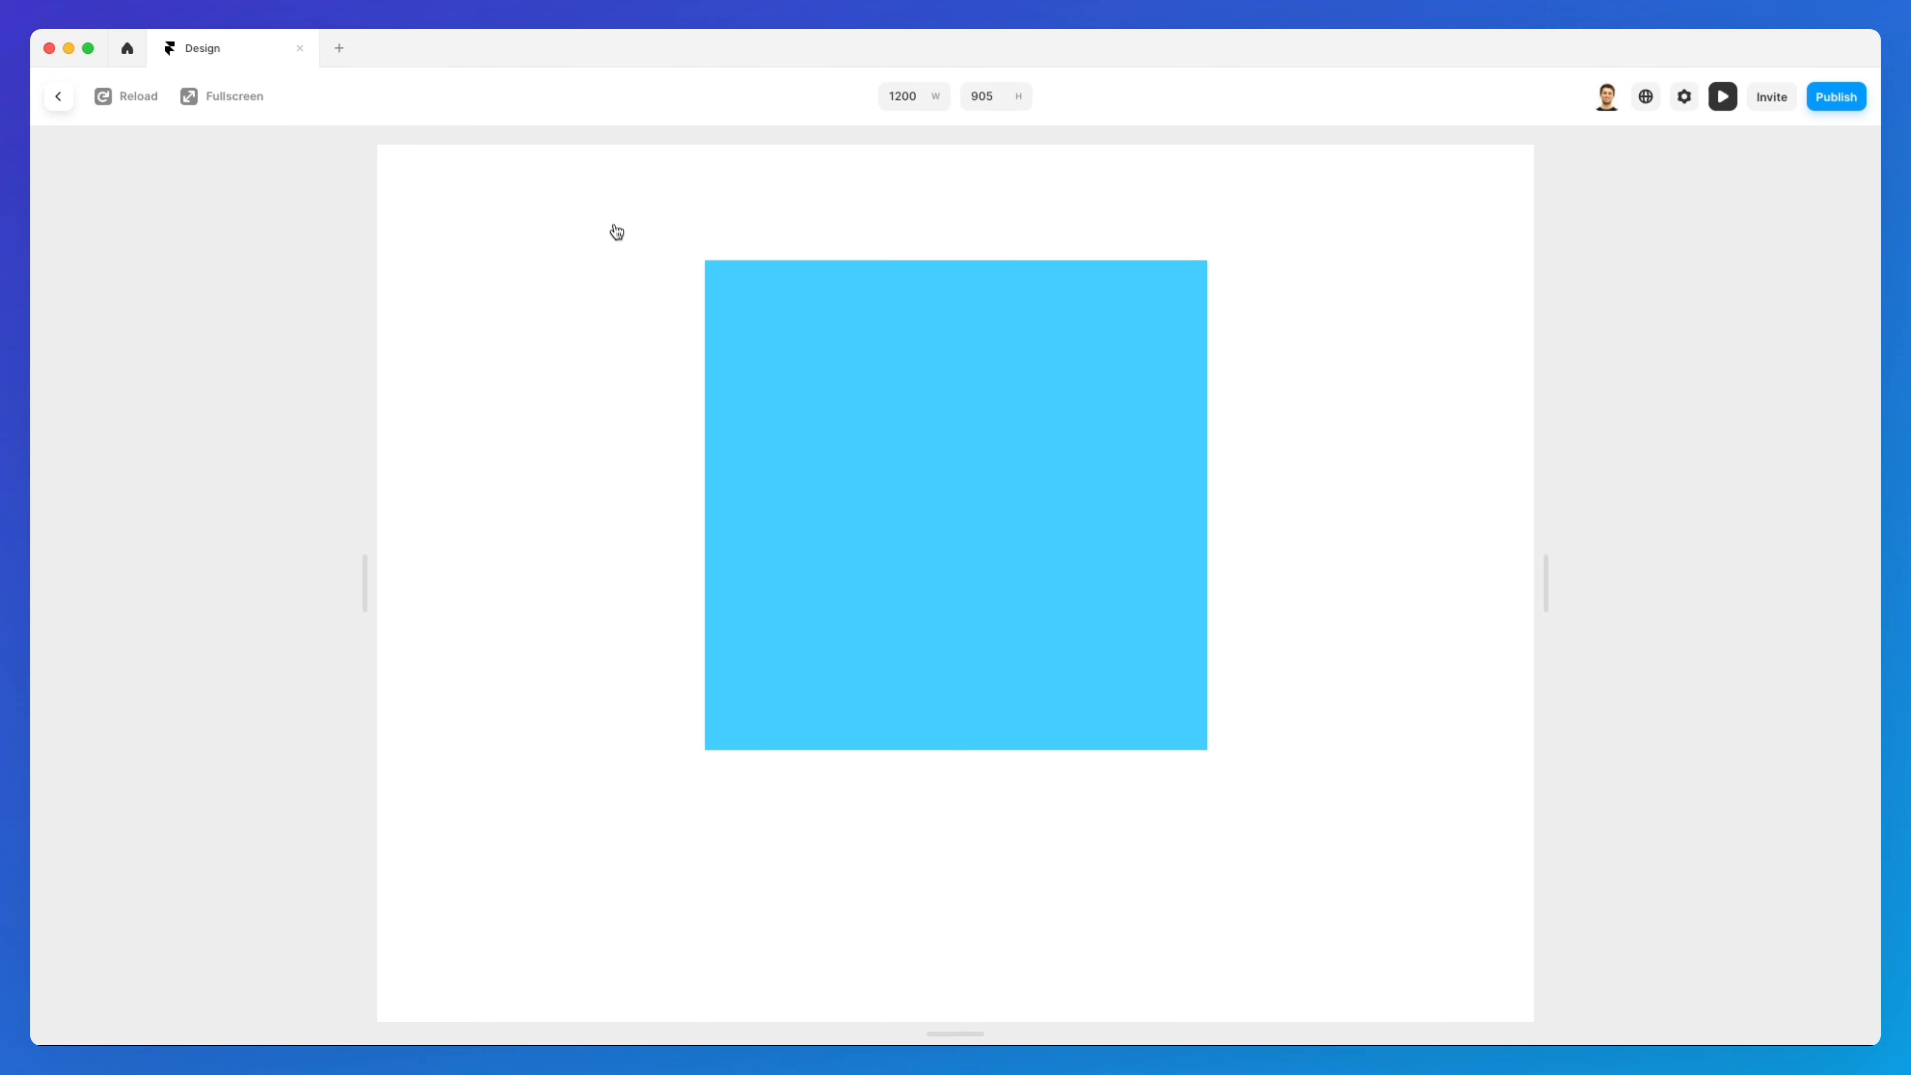
pyautogui.scroll(-3, 653, 217)
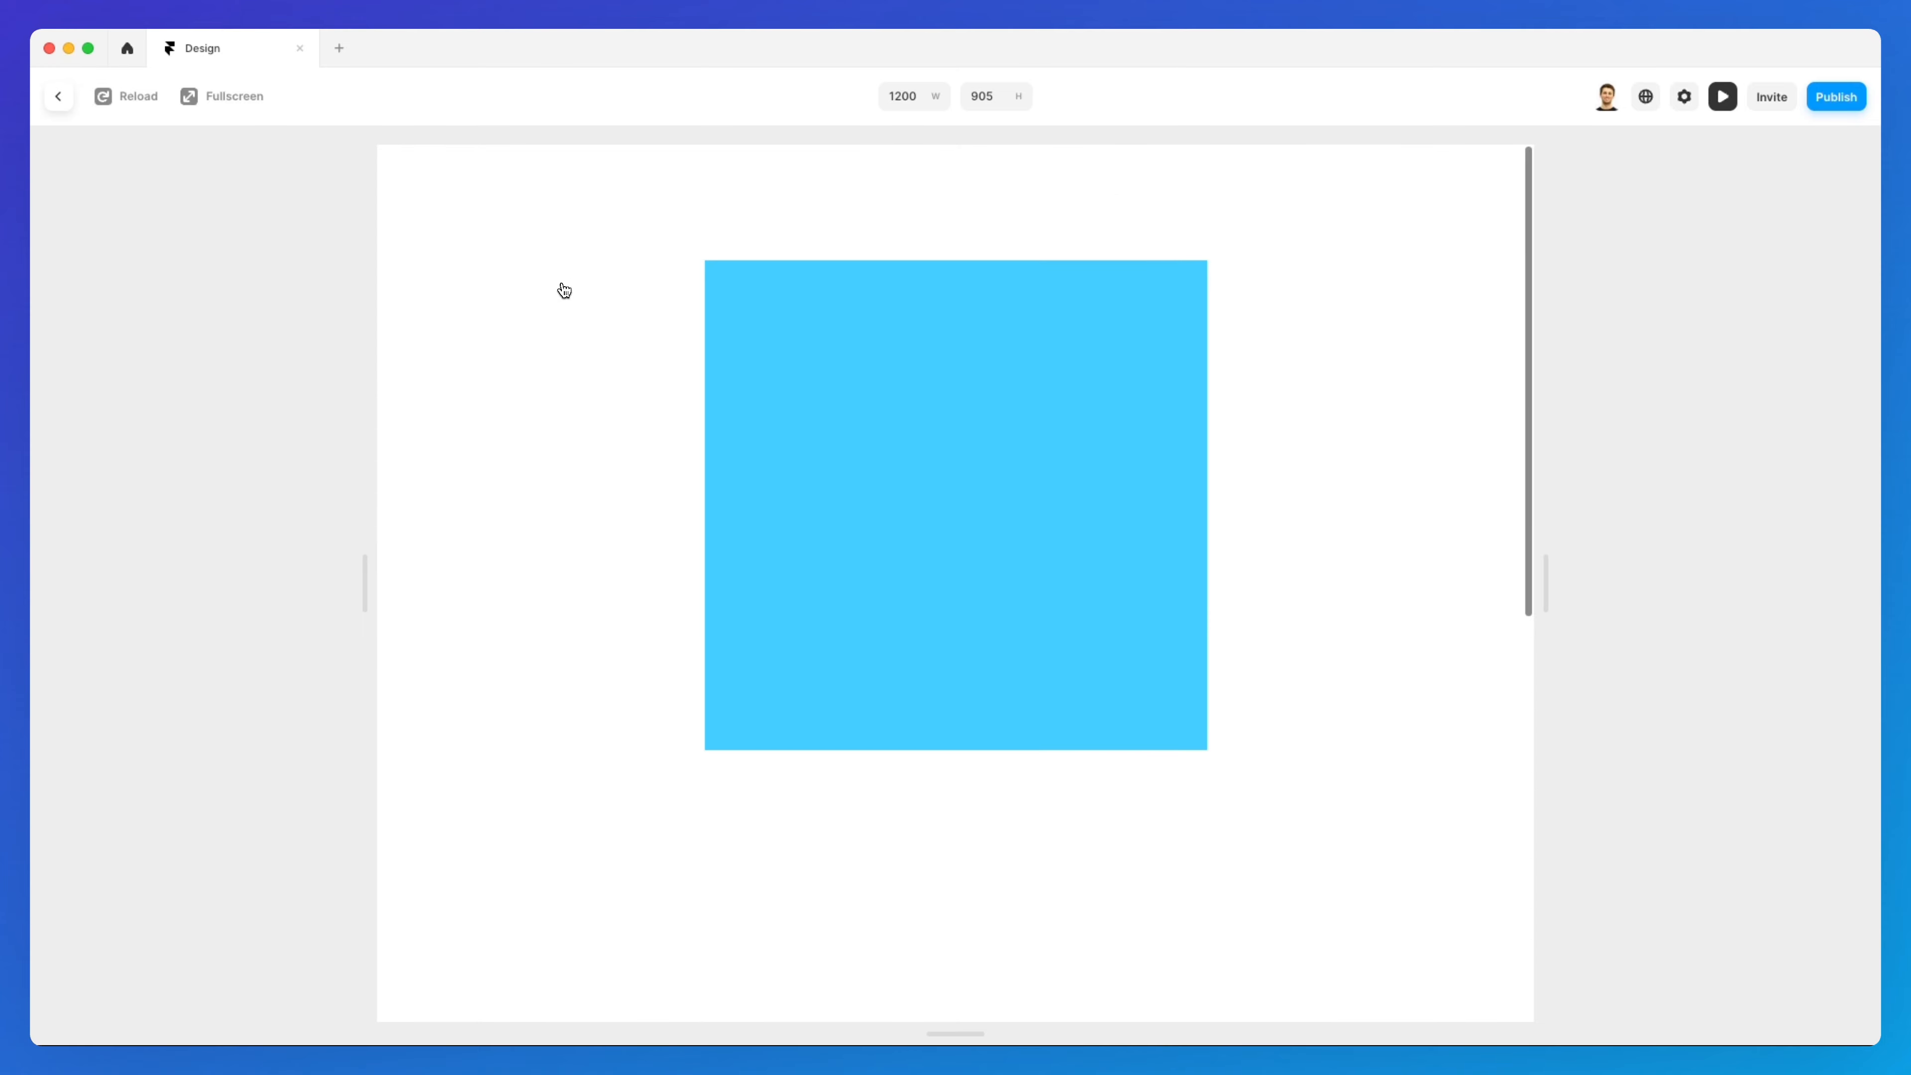
pyautogui.click(57, 95)
pyautogui.click(1008, 404)
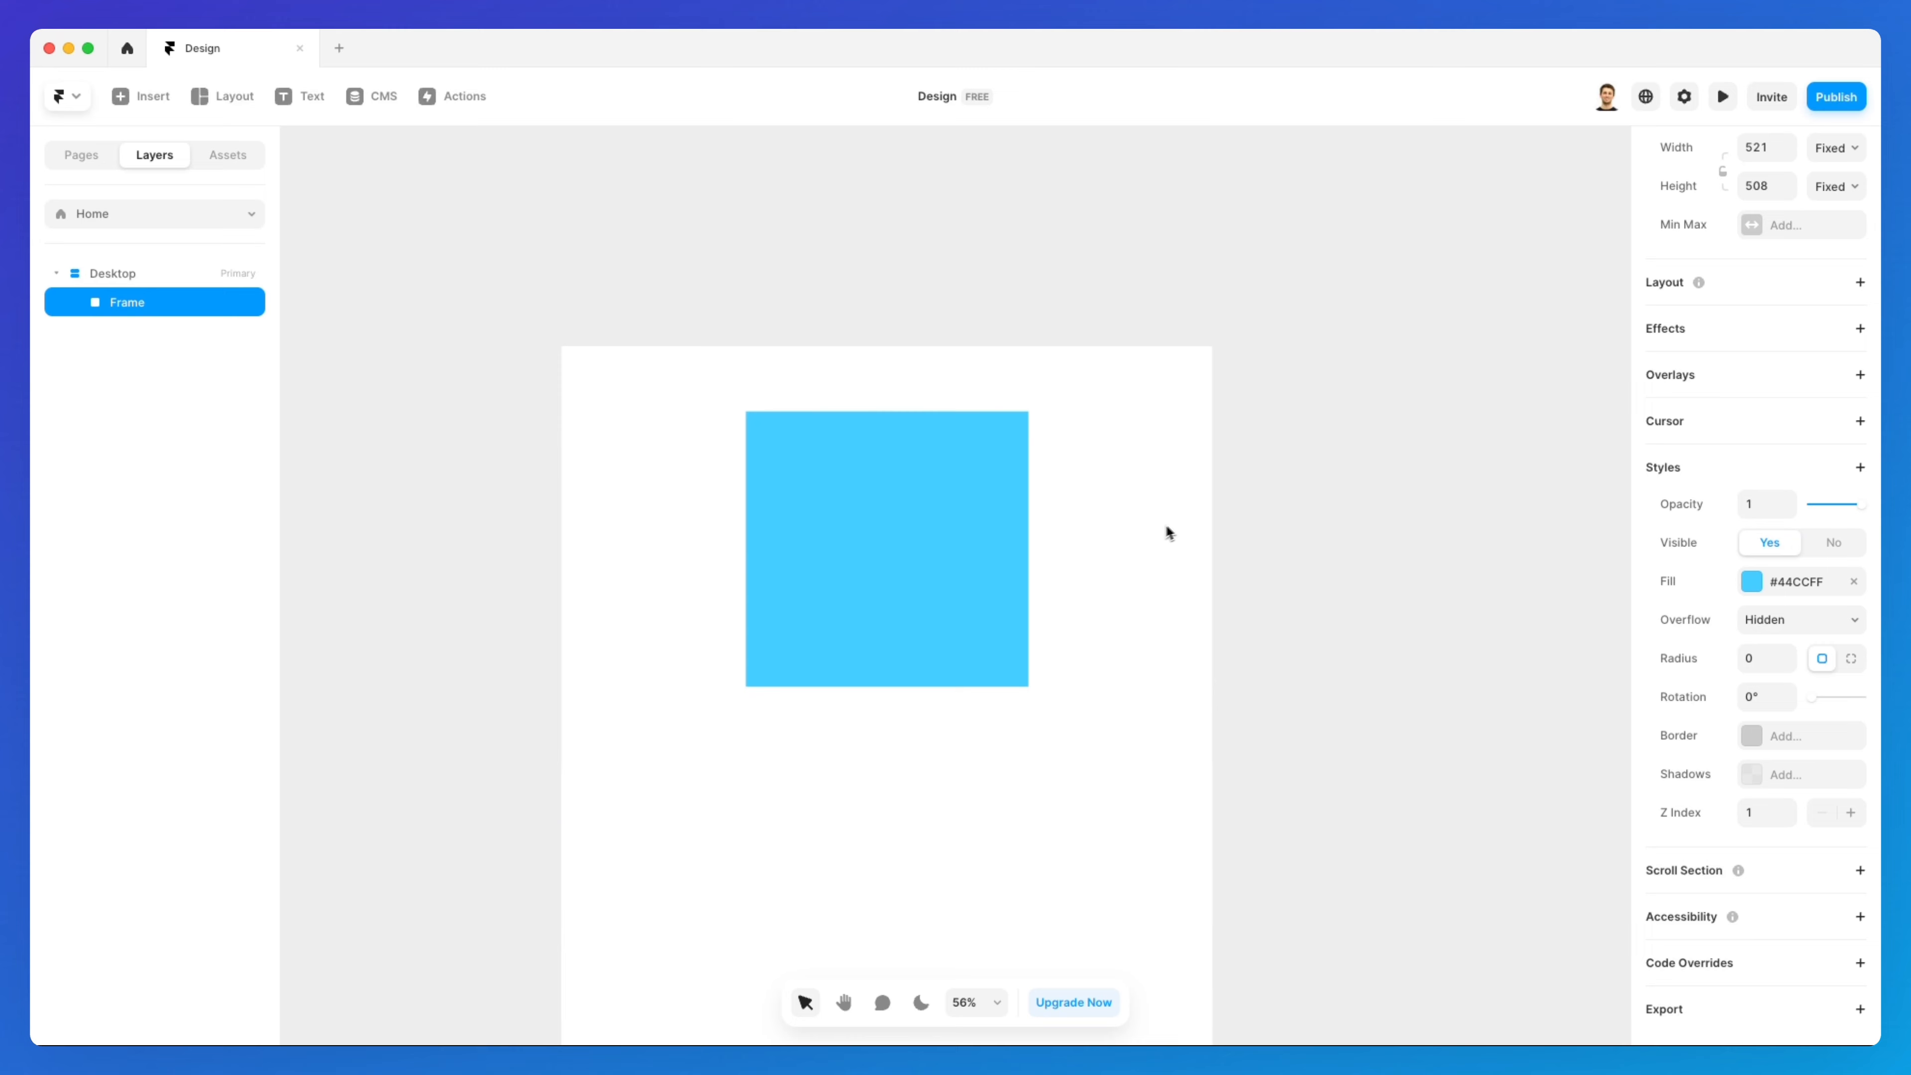
# Set the blue frame's position type to Relative and try to move it freely within the Desktop breakpoint
pyautogui.scroll(4, 1770, 364)
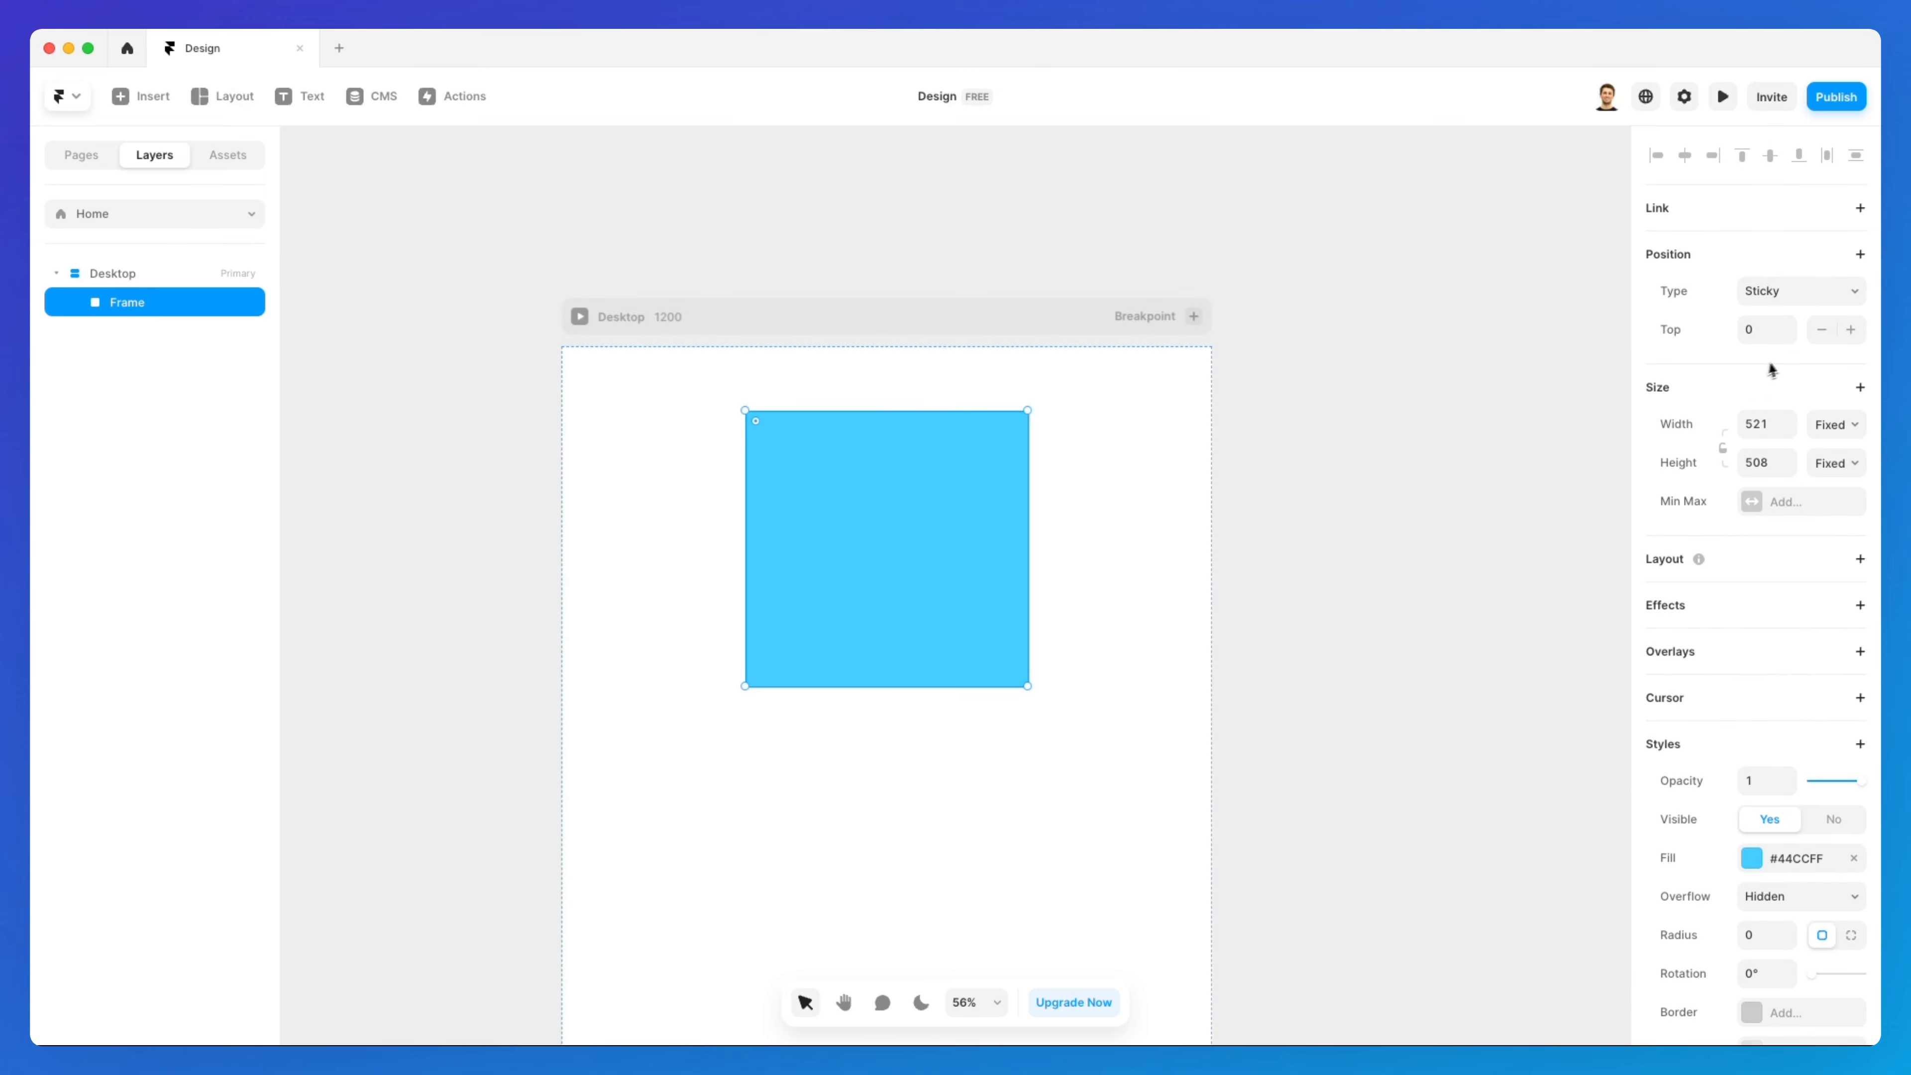
pyautogui.click(1804, 300)
pyautogui.click(1765, 248)
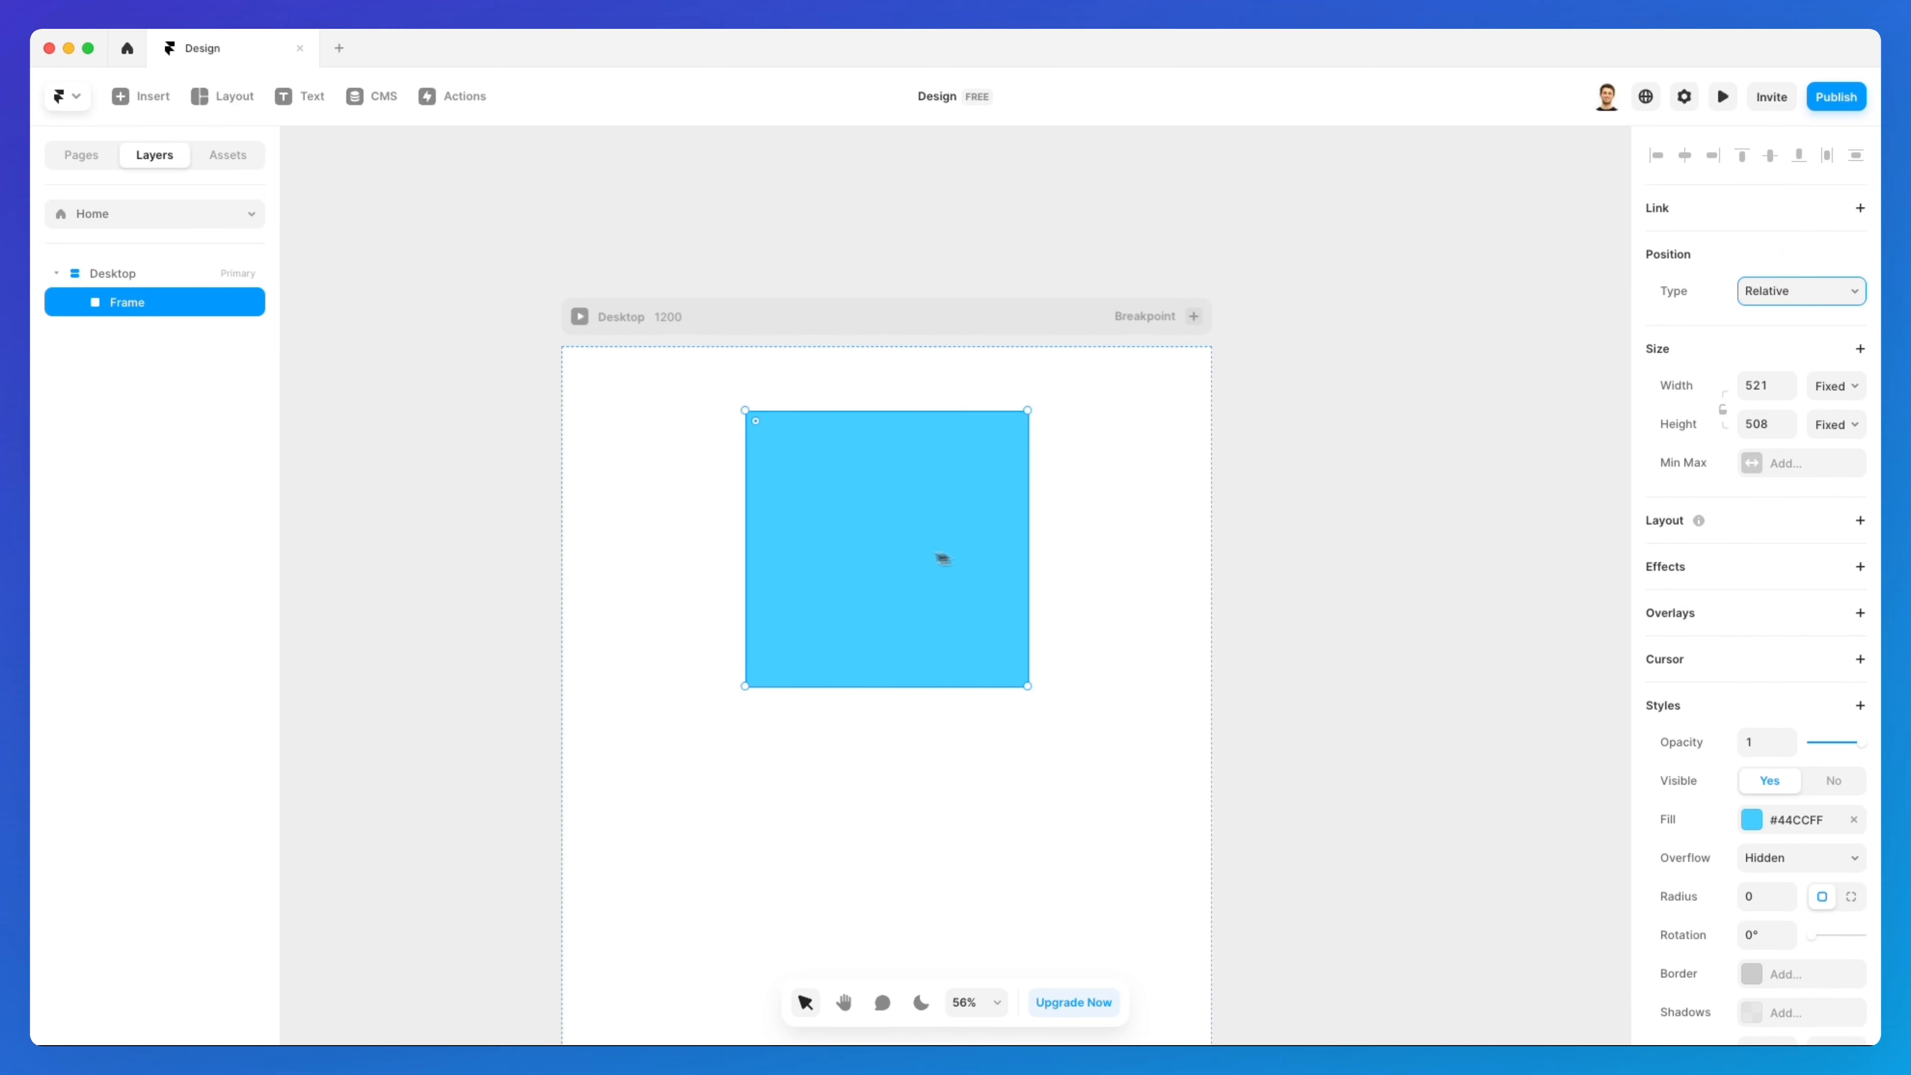
pyautogui.moveTo(908, 548); pyautogui.dragTo(1037, 529)
# Try aligning the Desktop breakpoint's stack content to the left and to the right
pyautogui.click(123, 277)
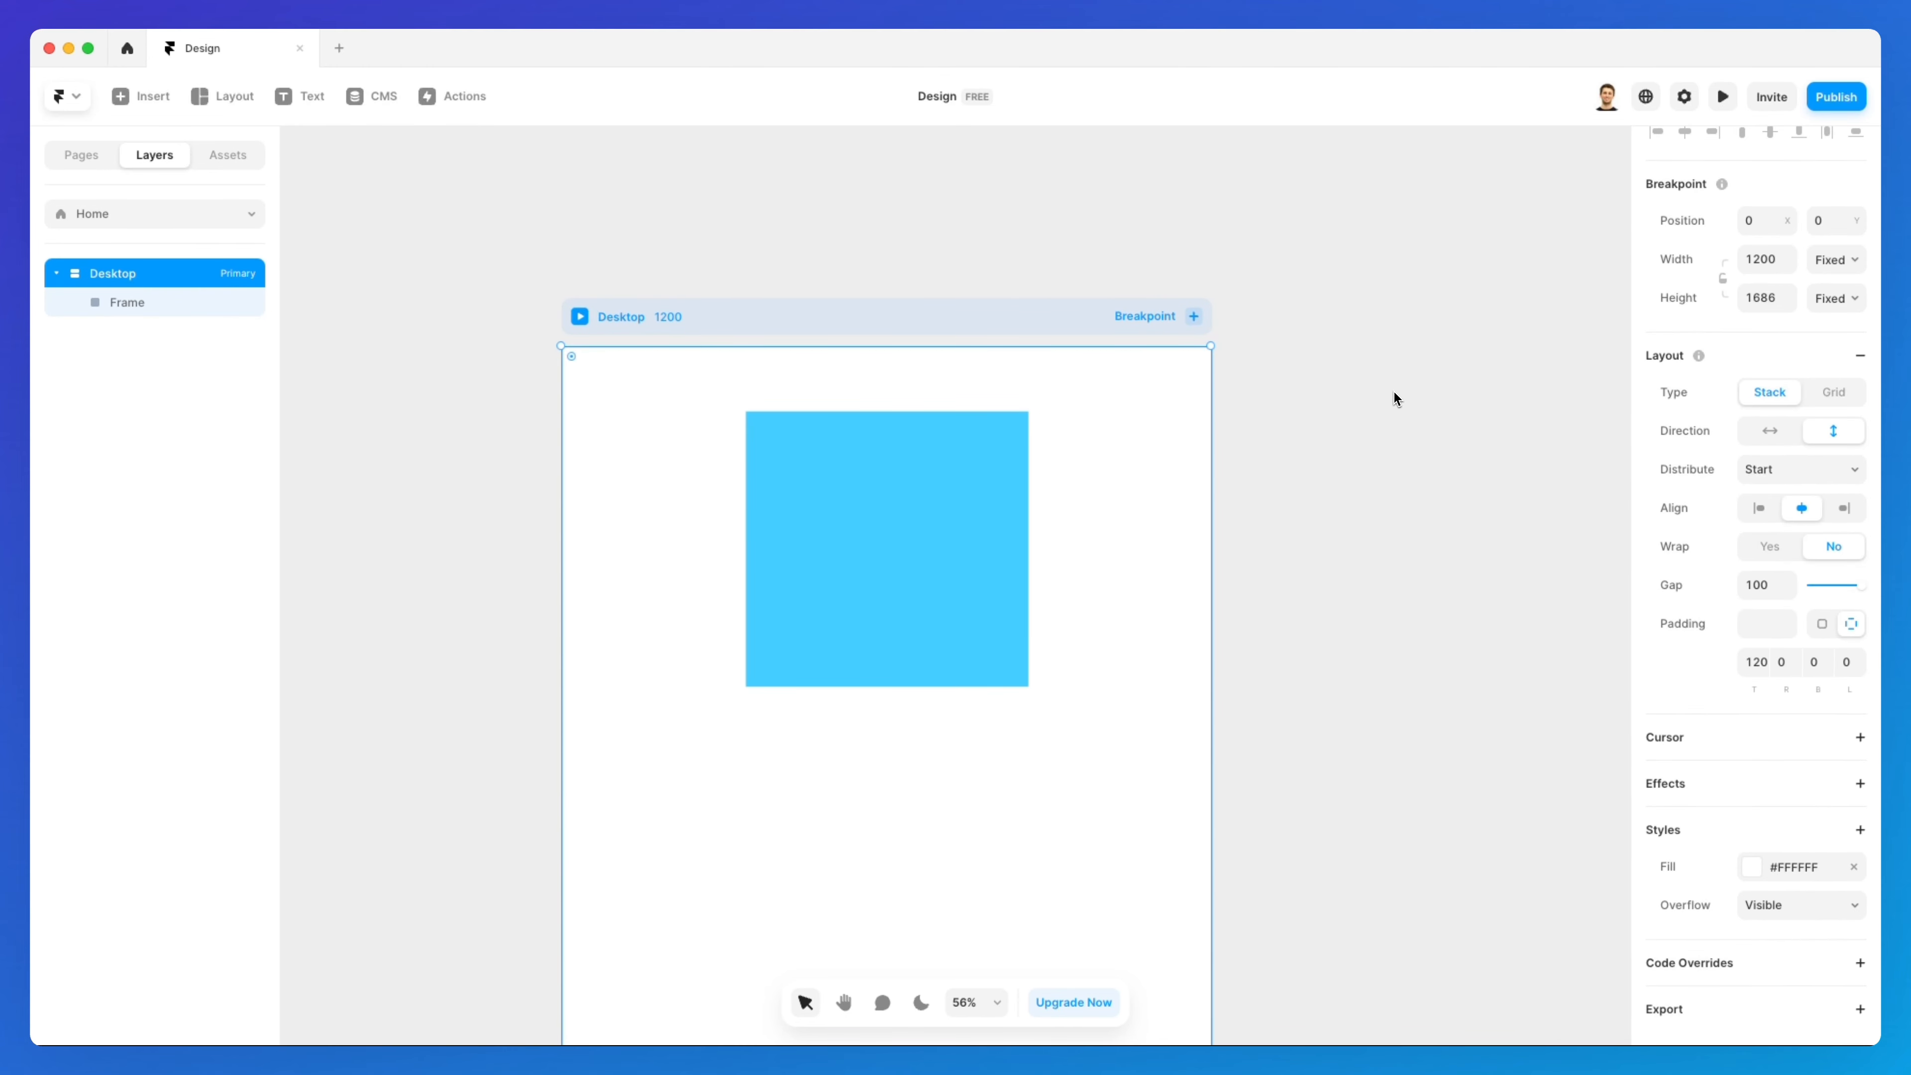
pyautogui.click(1758, 510)
pyautogui.click(1842, 510)
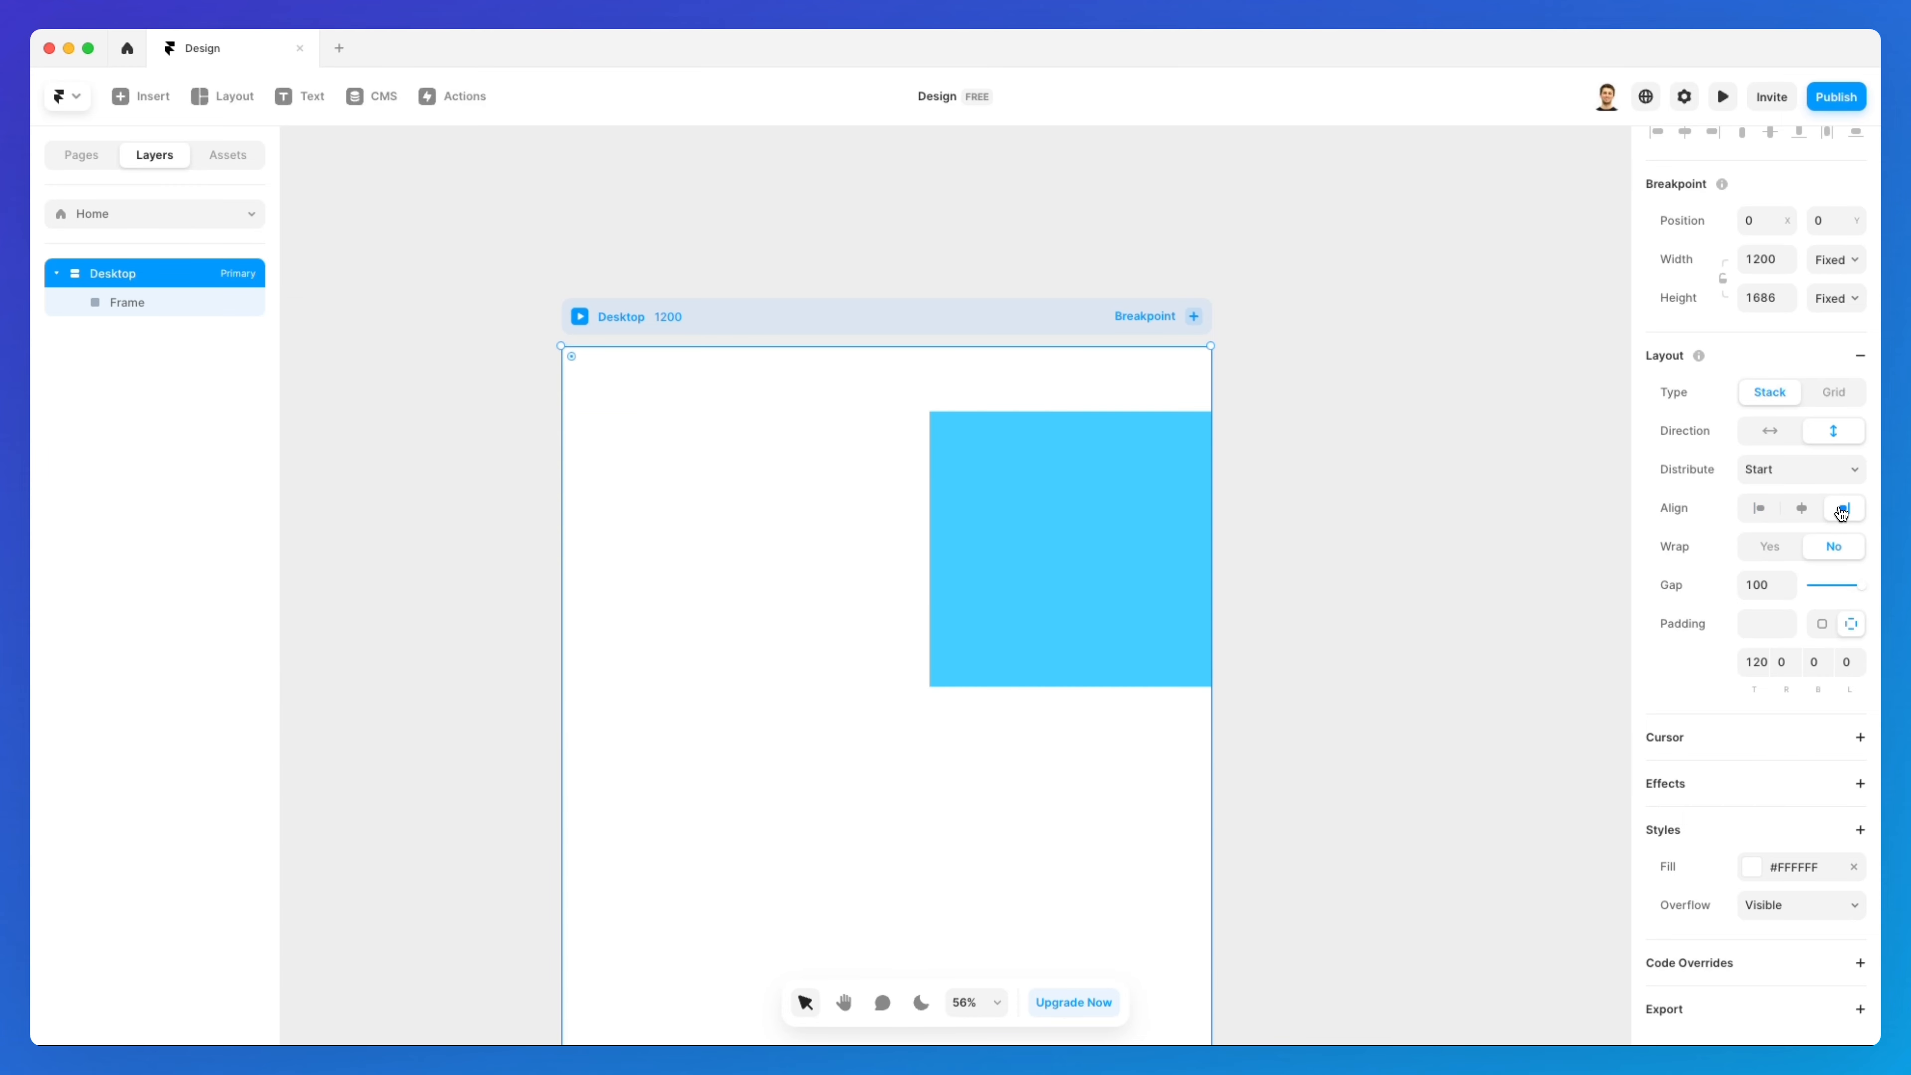
# Try the Center and End distribution options on the Desktop breakpoint's stack
pyautogui.click(1794, 475)
pyautogui.click(1787, 492)
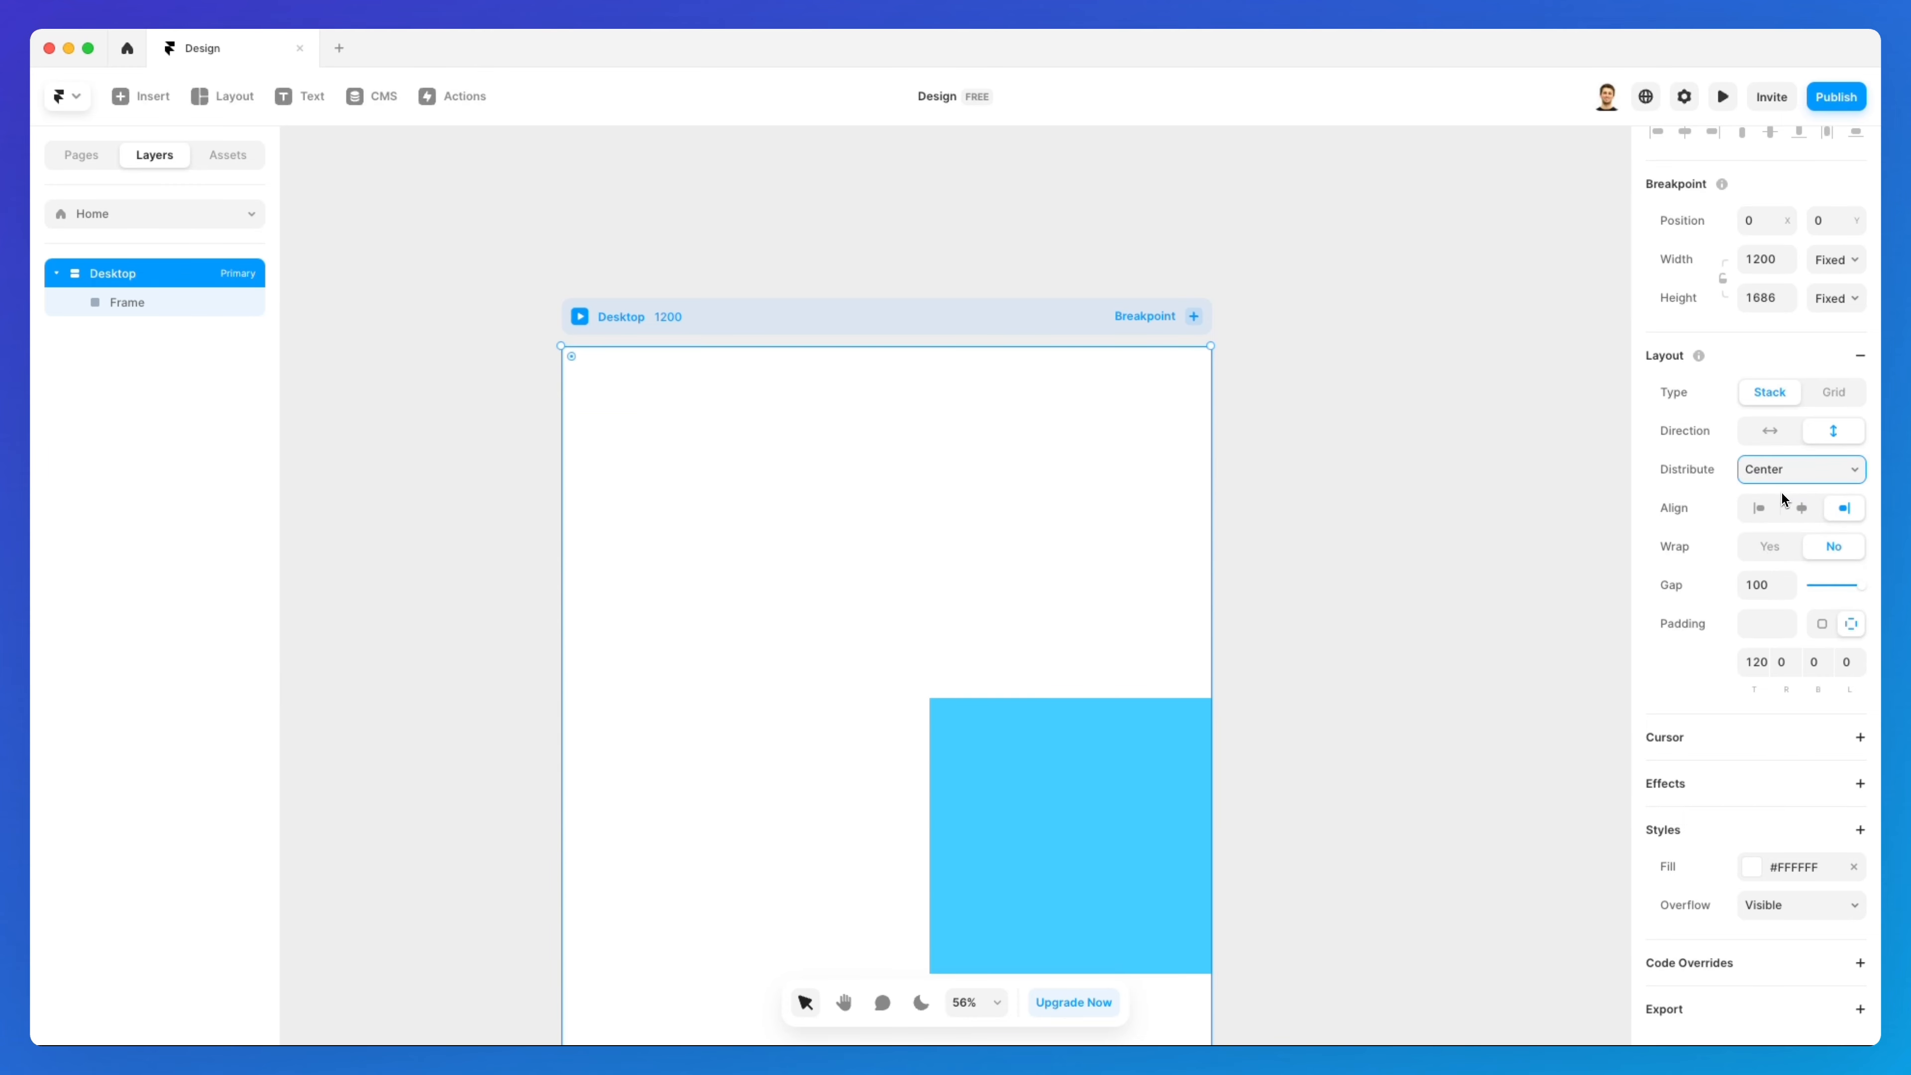
pyautogui.click(1792, 482)
pyautogui.click(1791, 490)
# Restore the Desktop breakpoint's stack distribution to Start and its alignment to center
pyautogui.click(1796, 474)
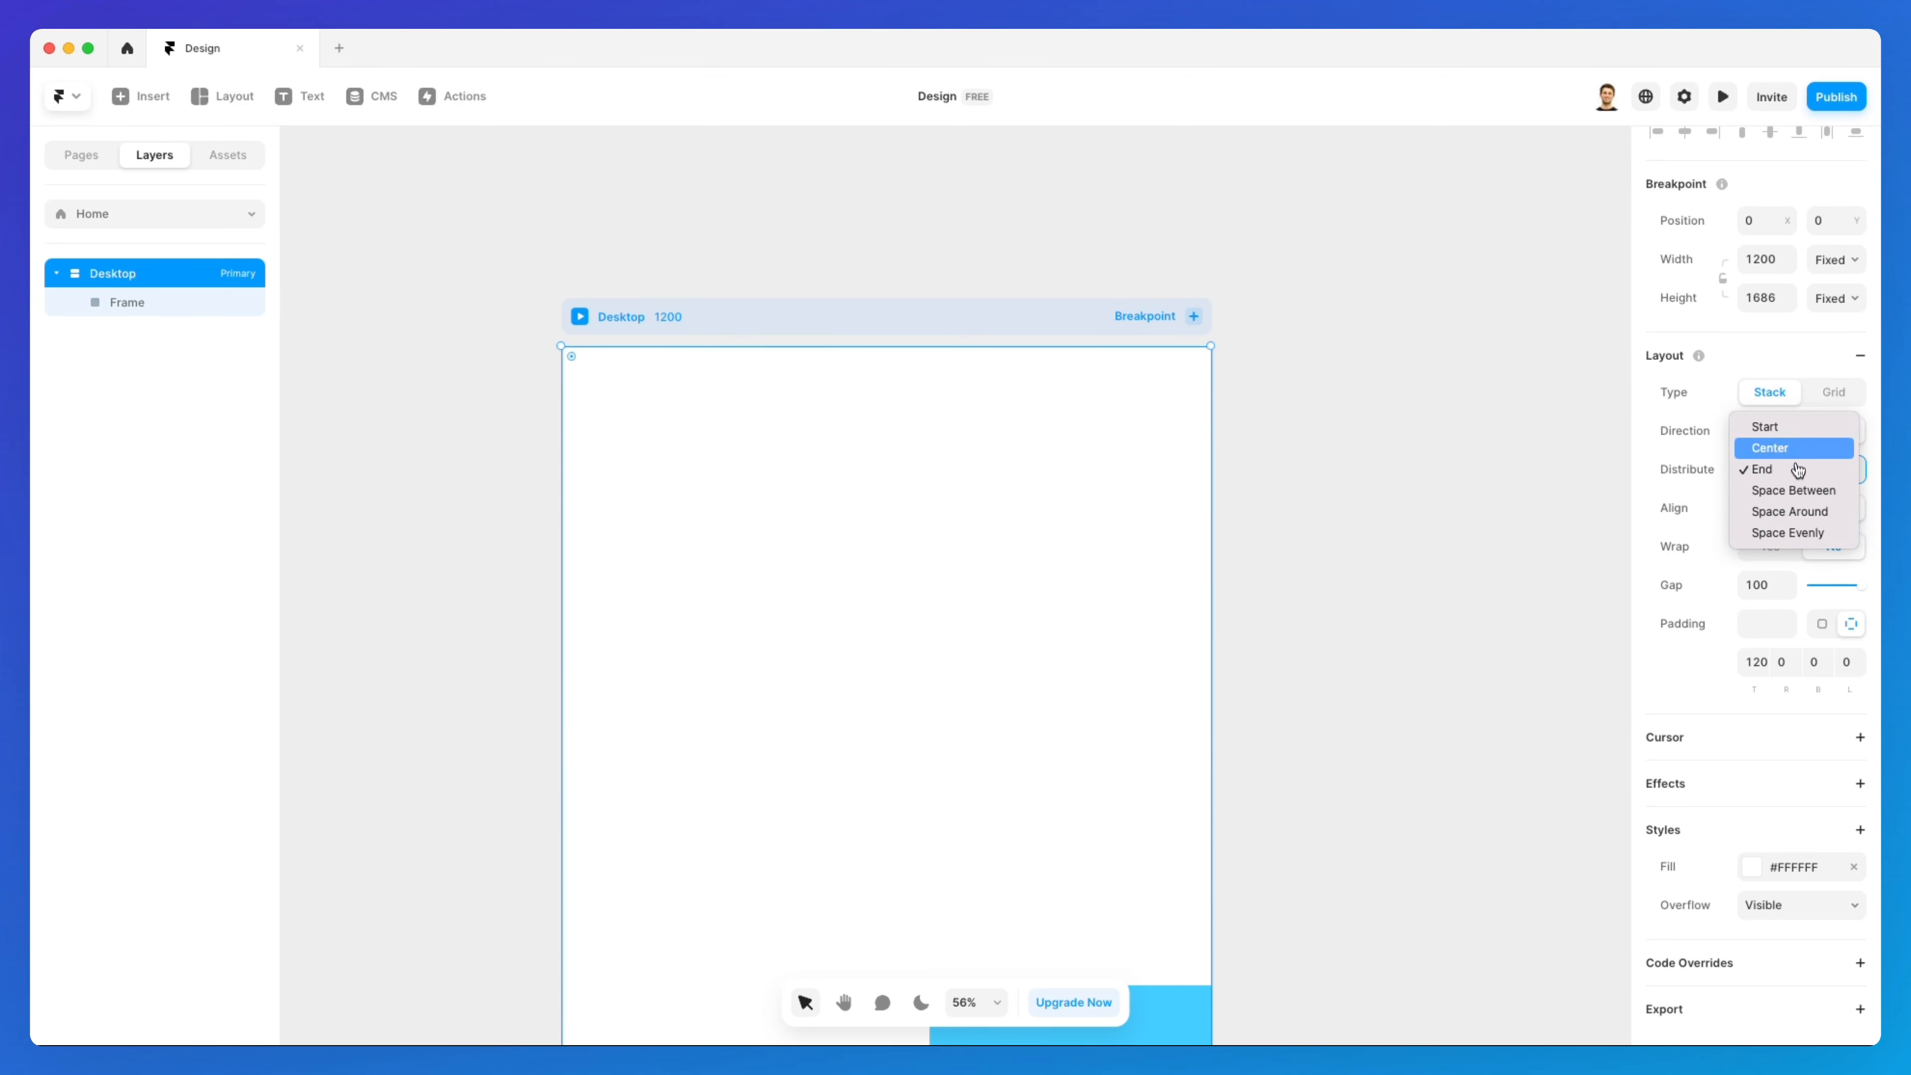
pyautogui.click(1799, 435)
pyautogui.click(1803, 509)
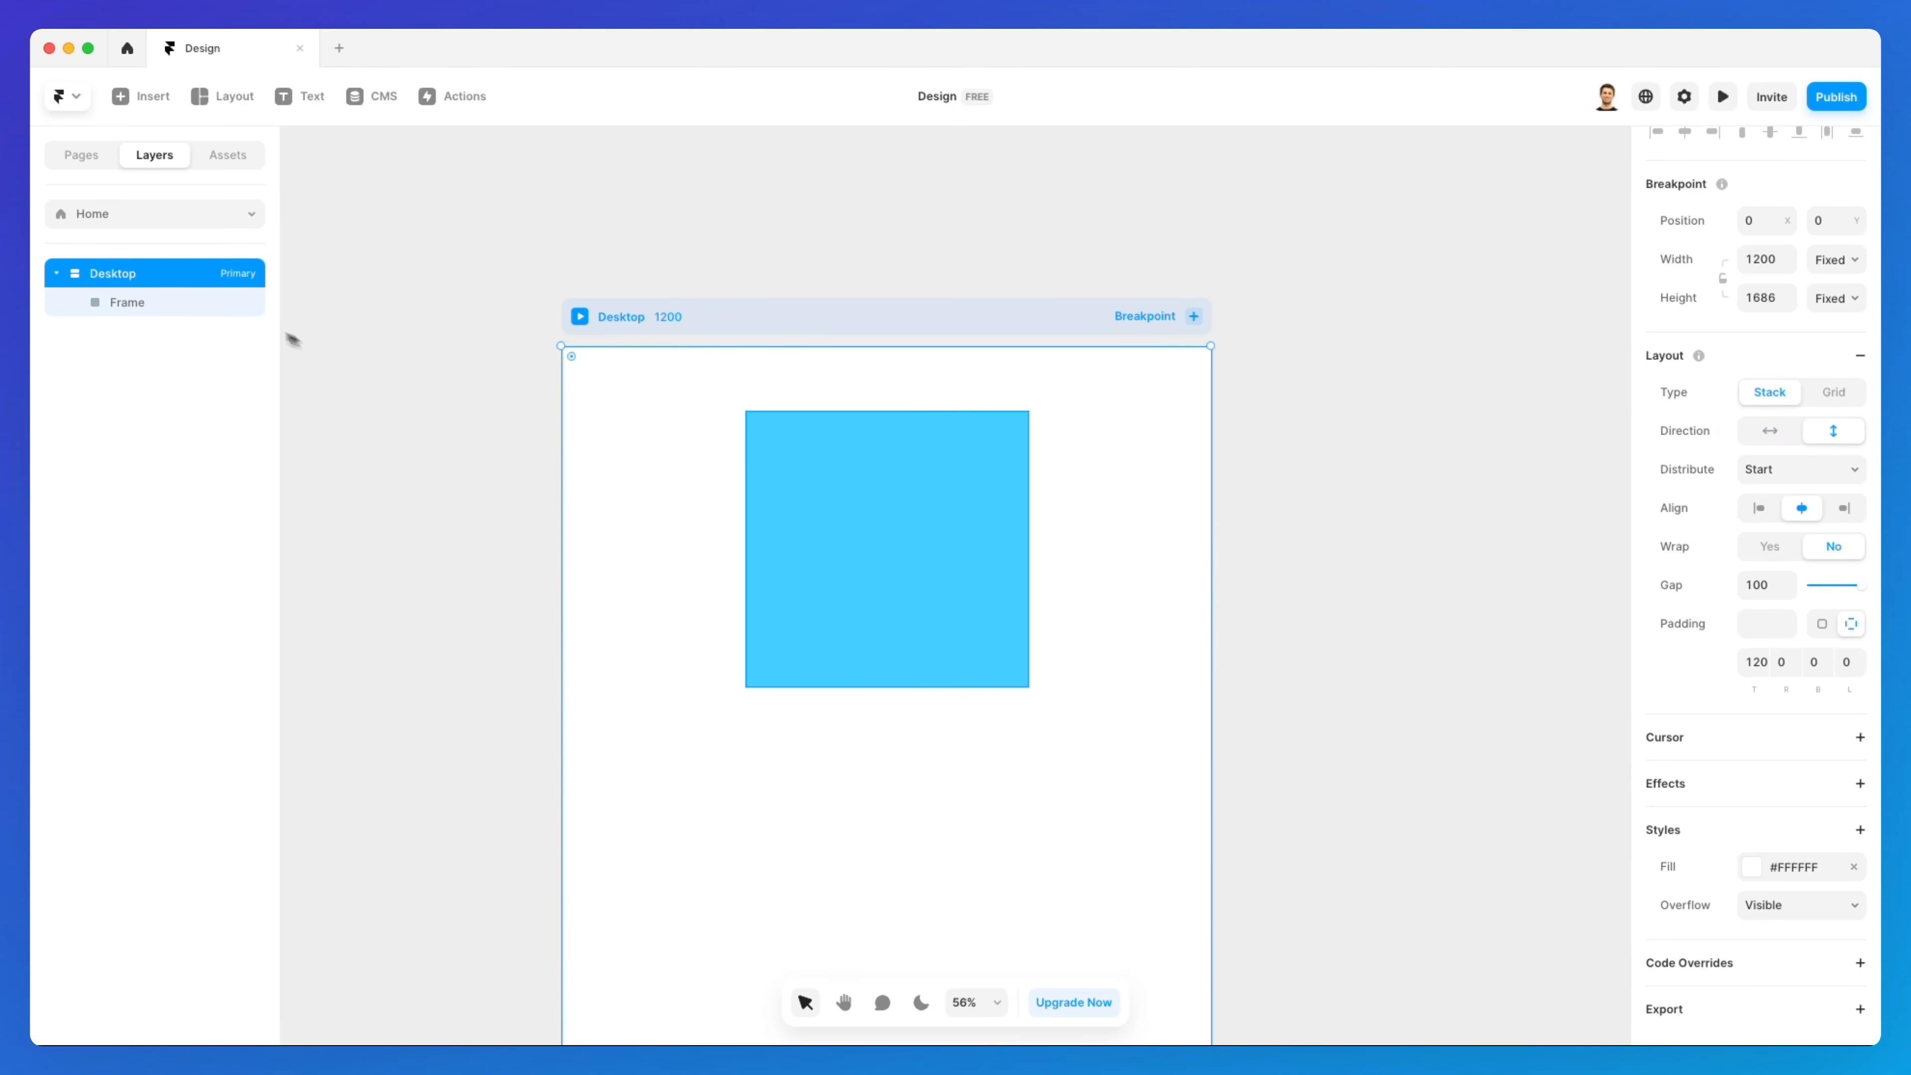
# Set the blue frame's position type to Absolute, place it near the breakpoint's left edge and shrink it to about 279 by 294
pyautogui.click(200, 305)
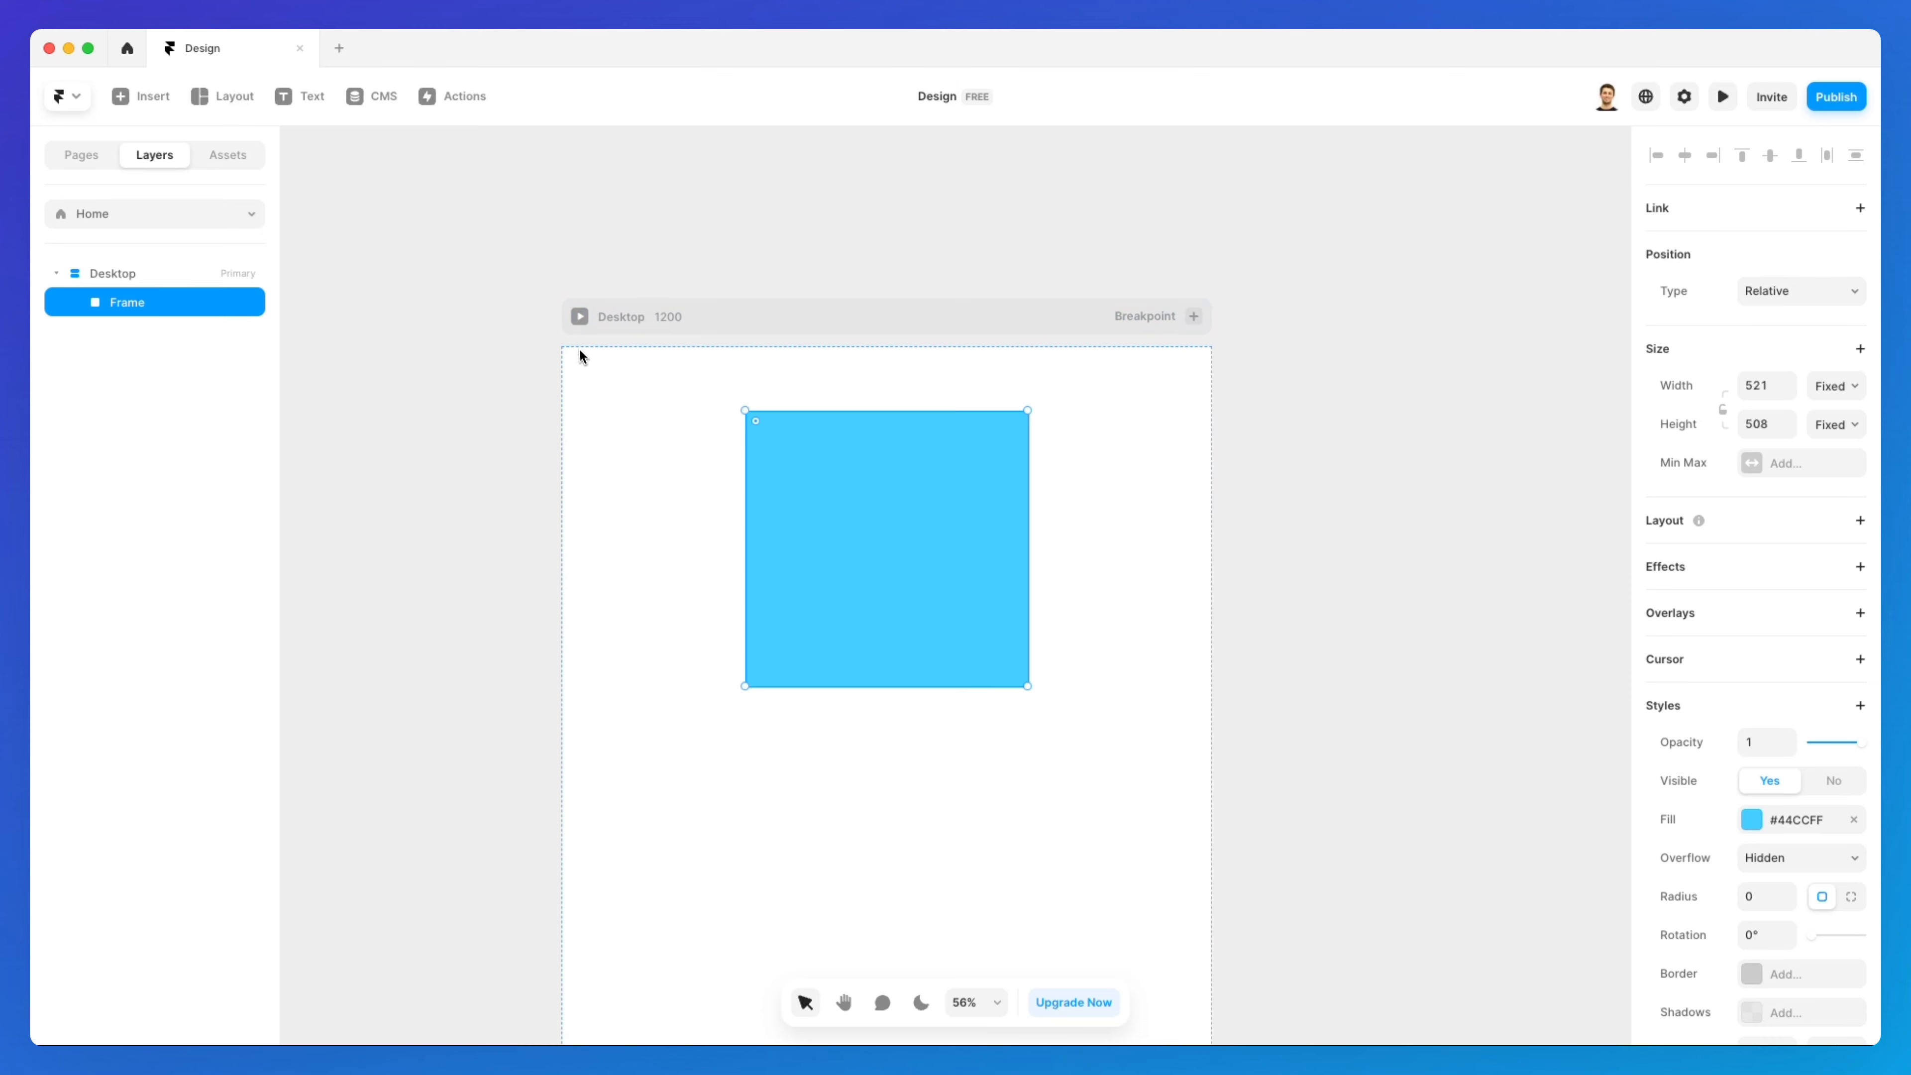
pyautogui.click(1794, 290)
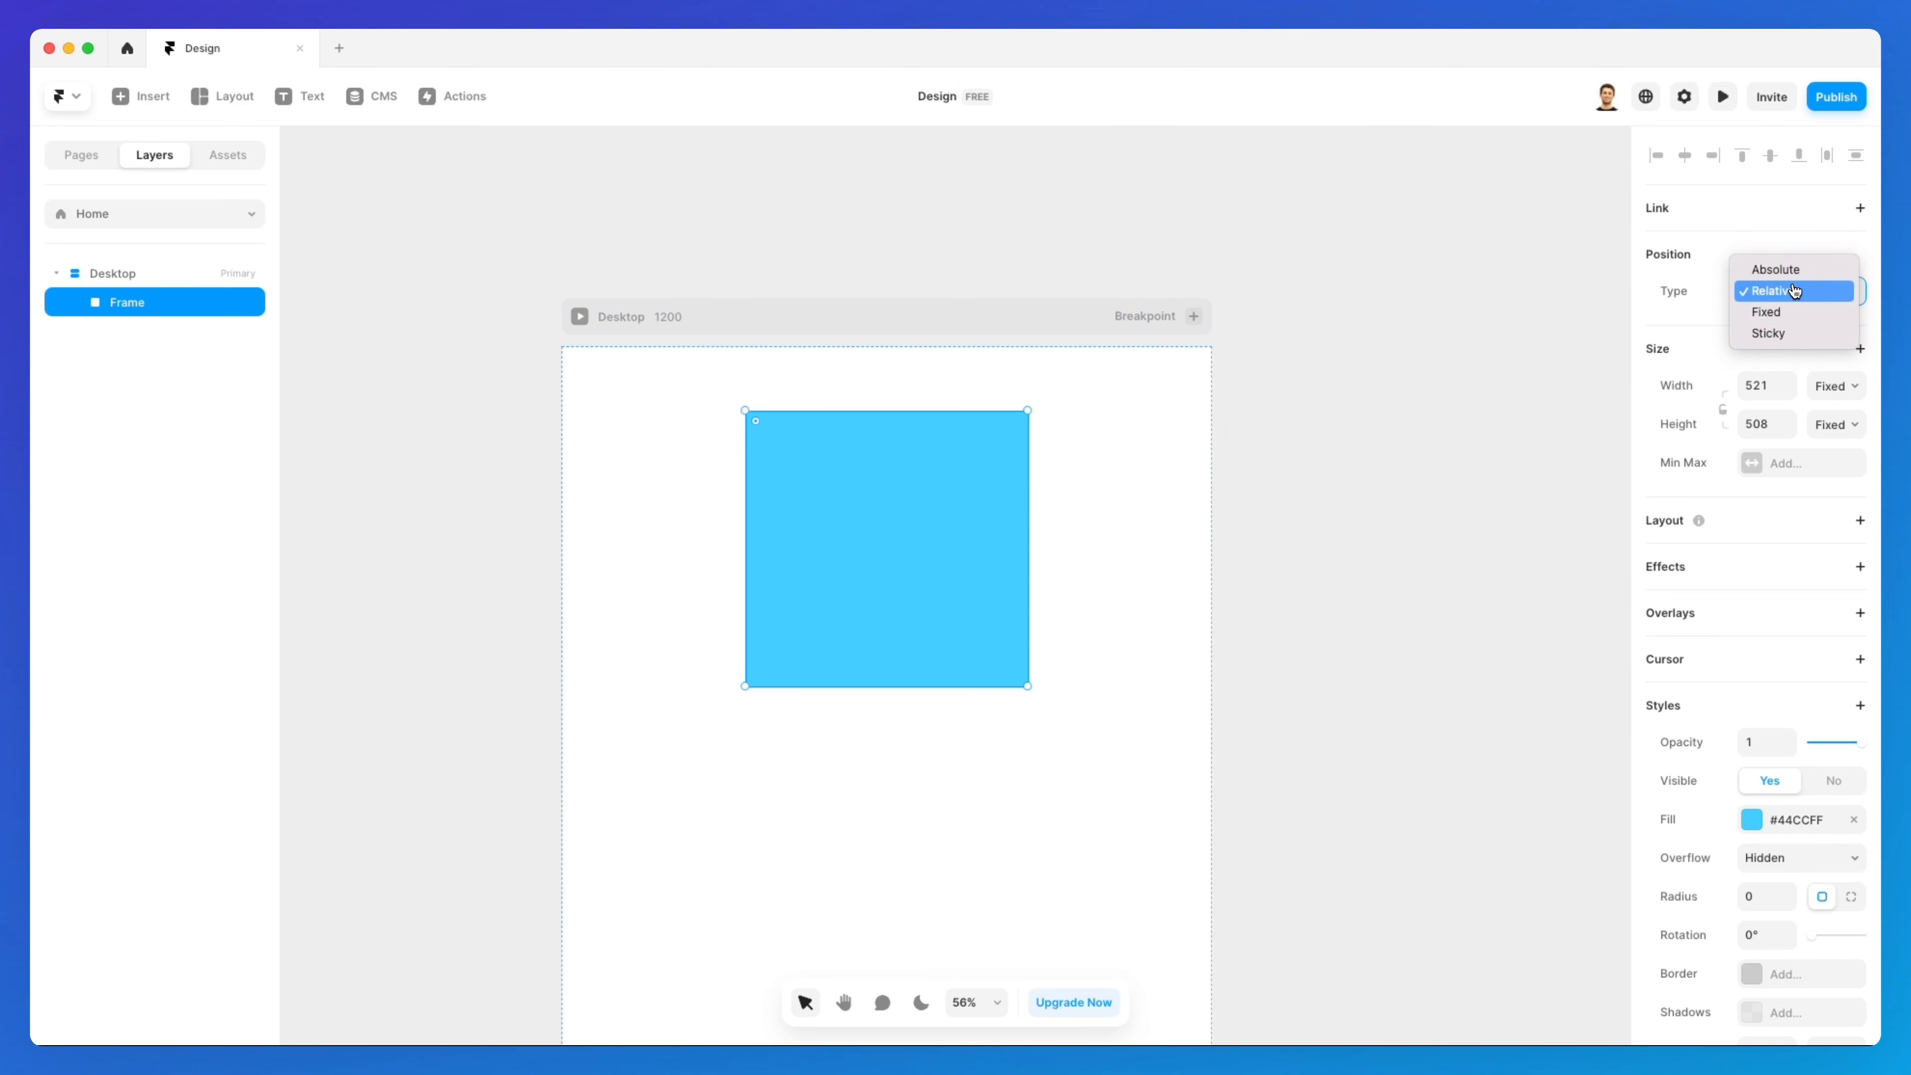
pyautogui.click(1782, 280)
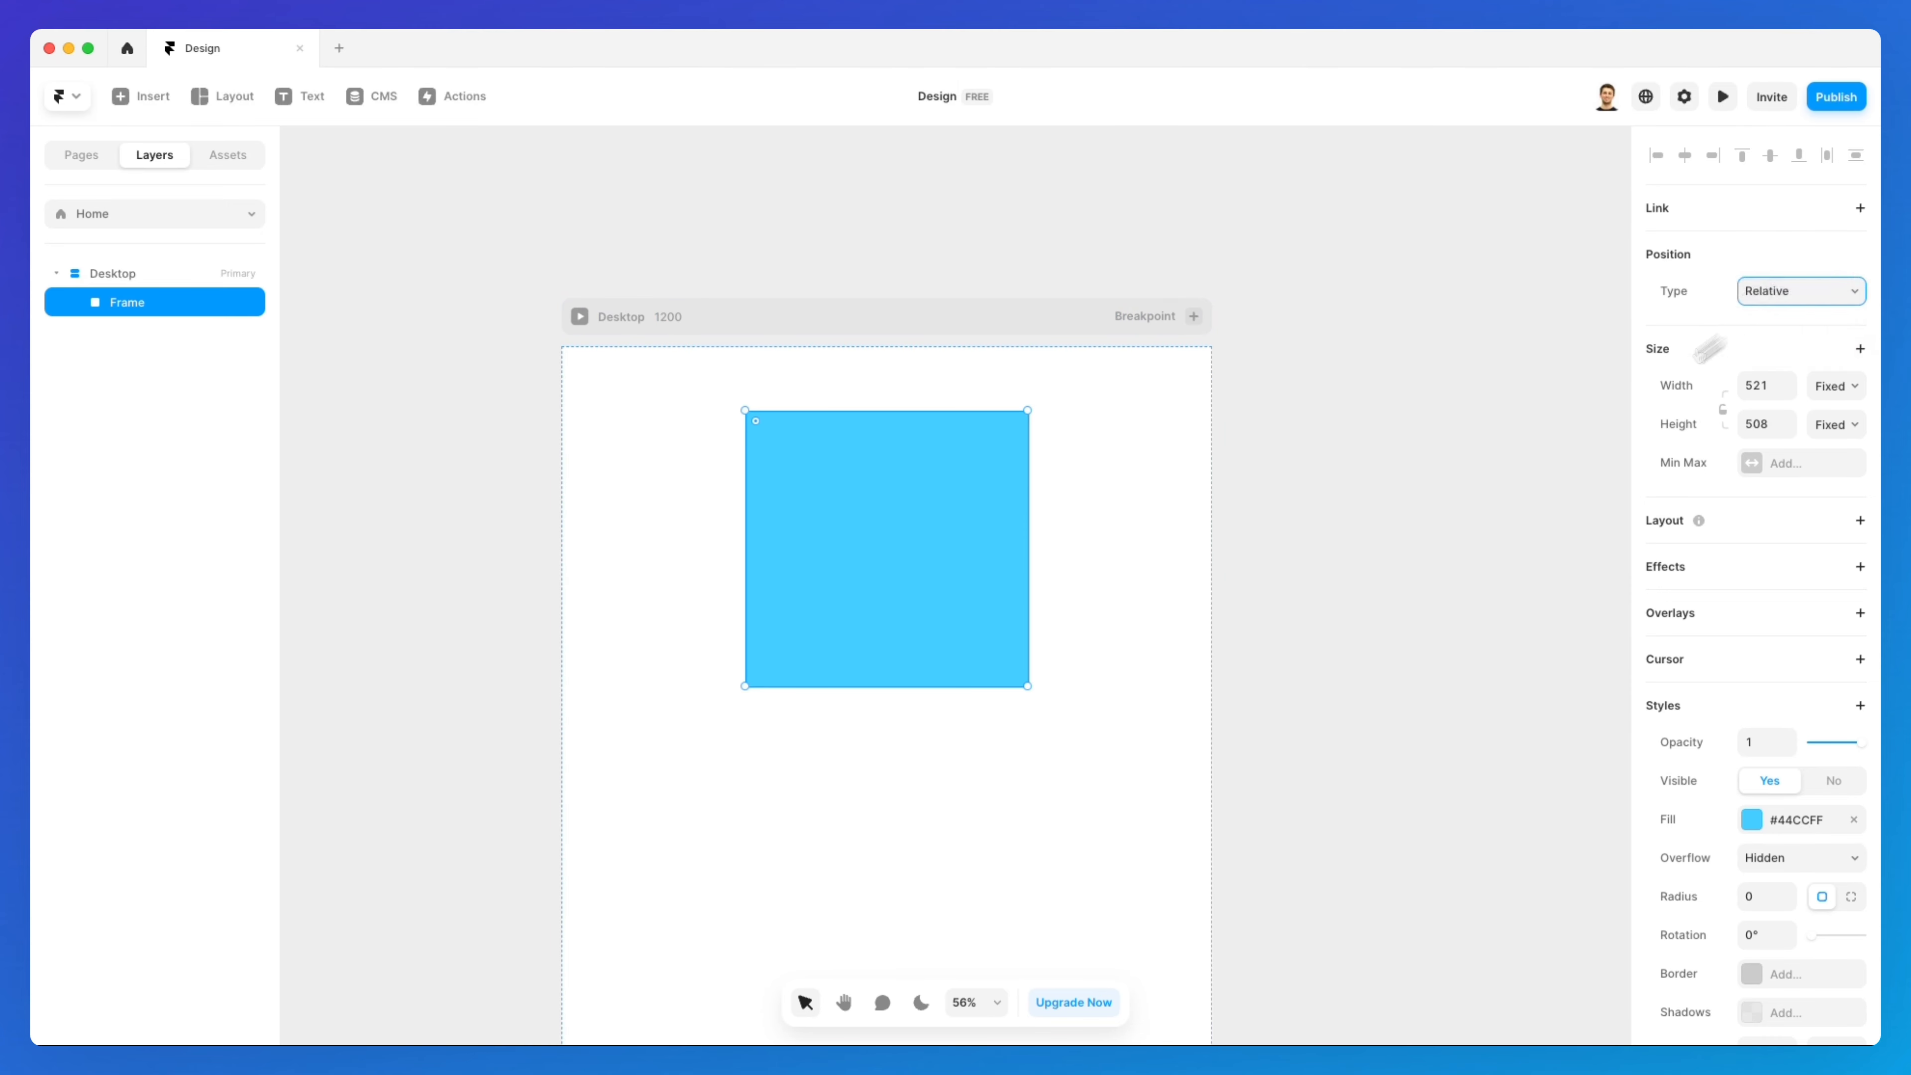
pyautogui.moveTo(978, 588); pyautogui.dragTo(779, 708)
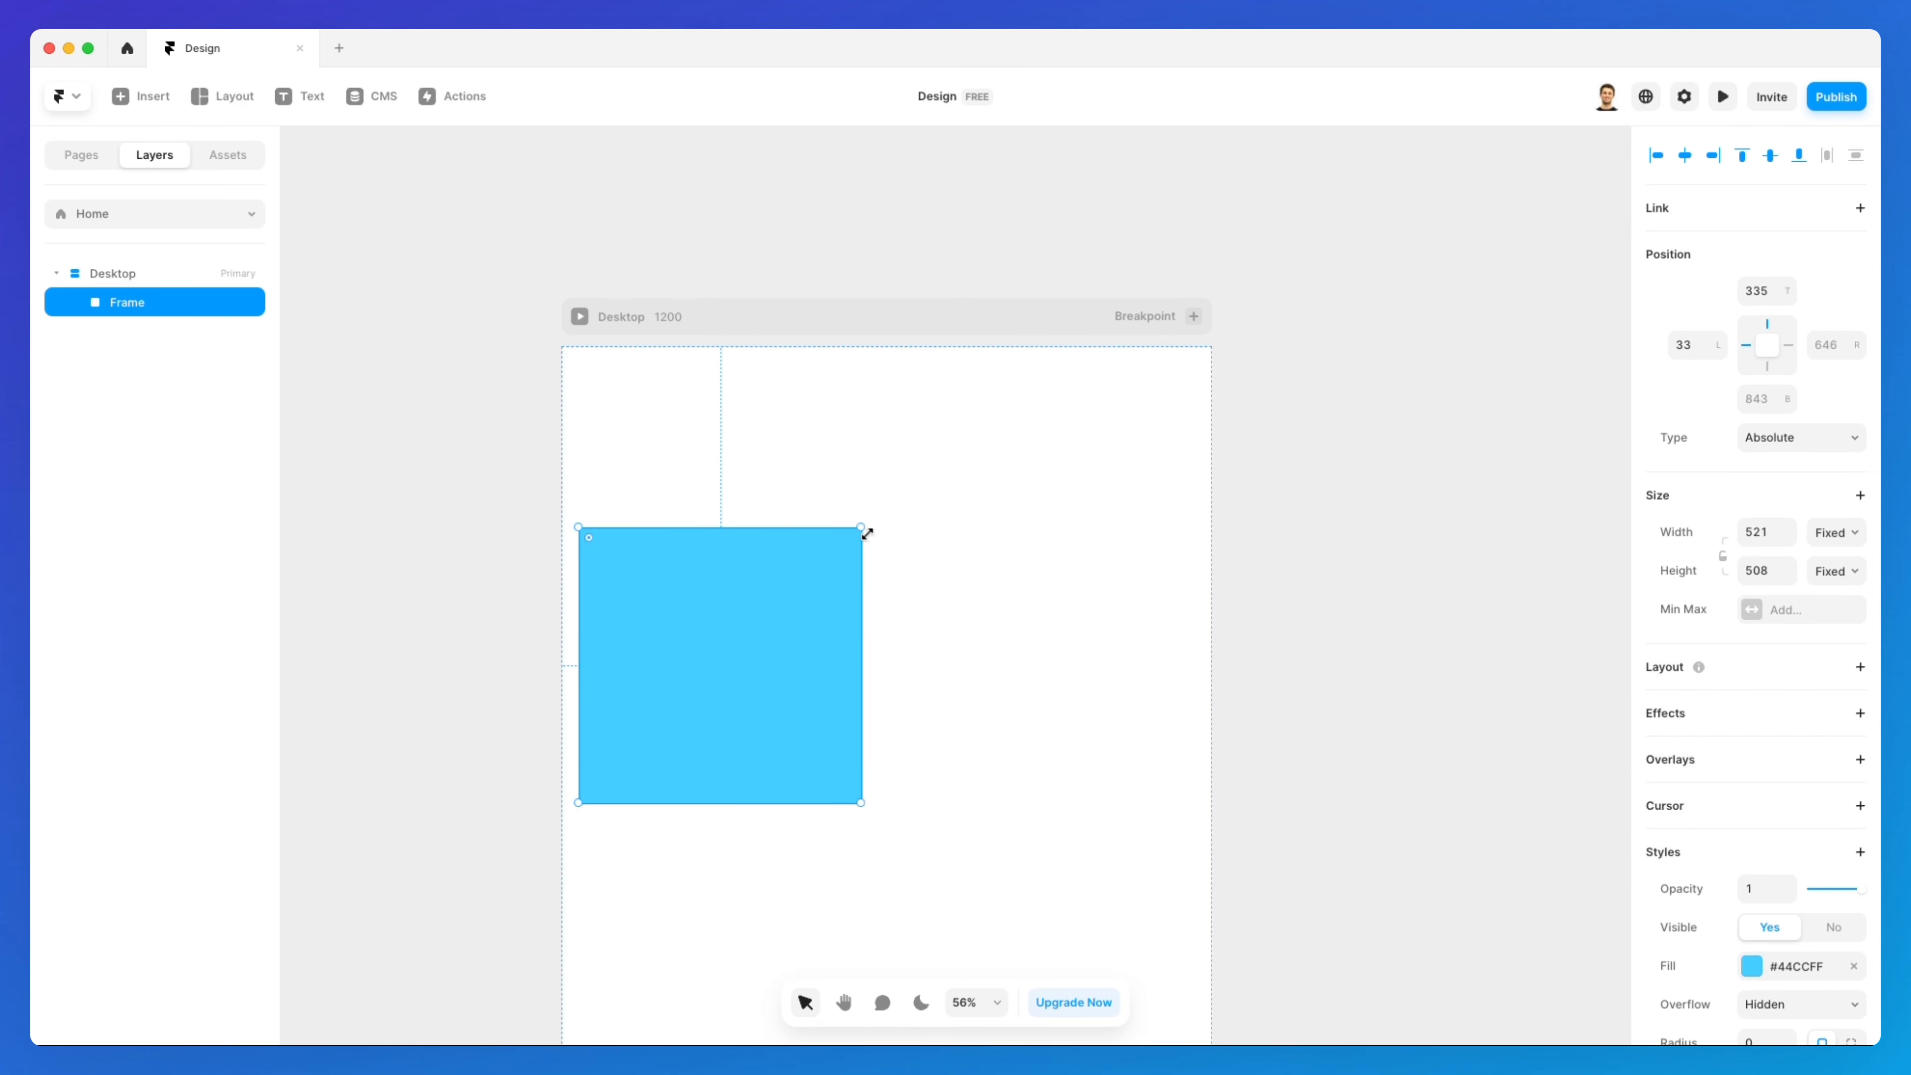
pyautogui.moveTo(867, 533); pyautogui.dragTo(726, 688)
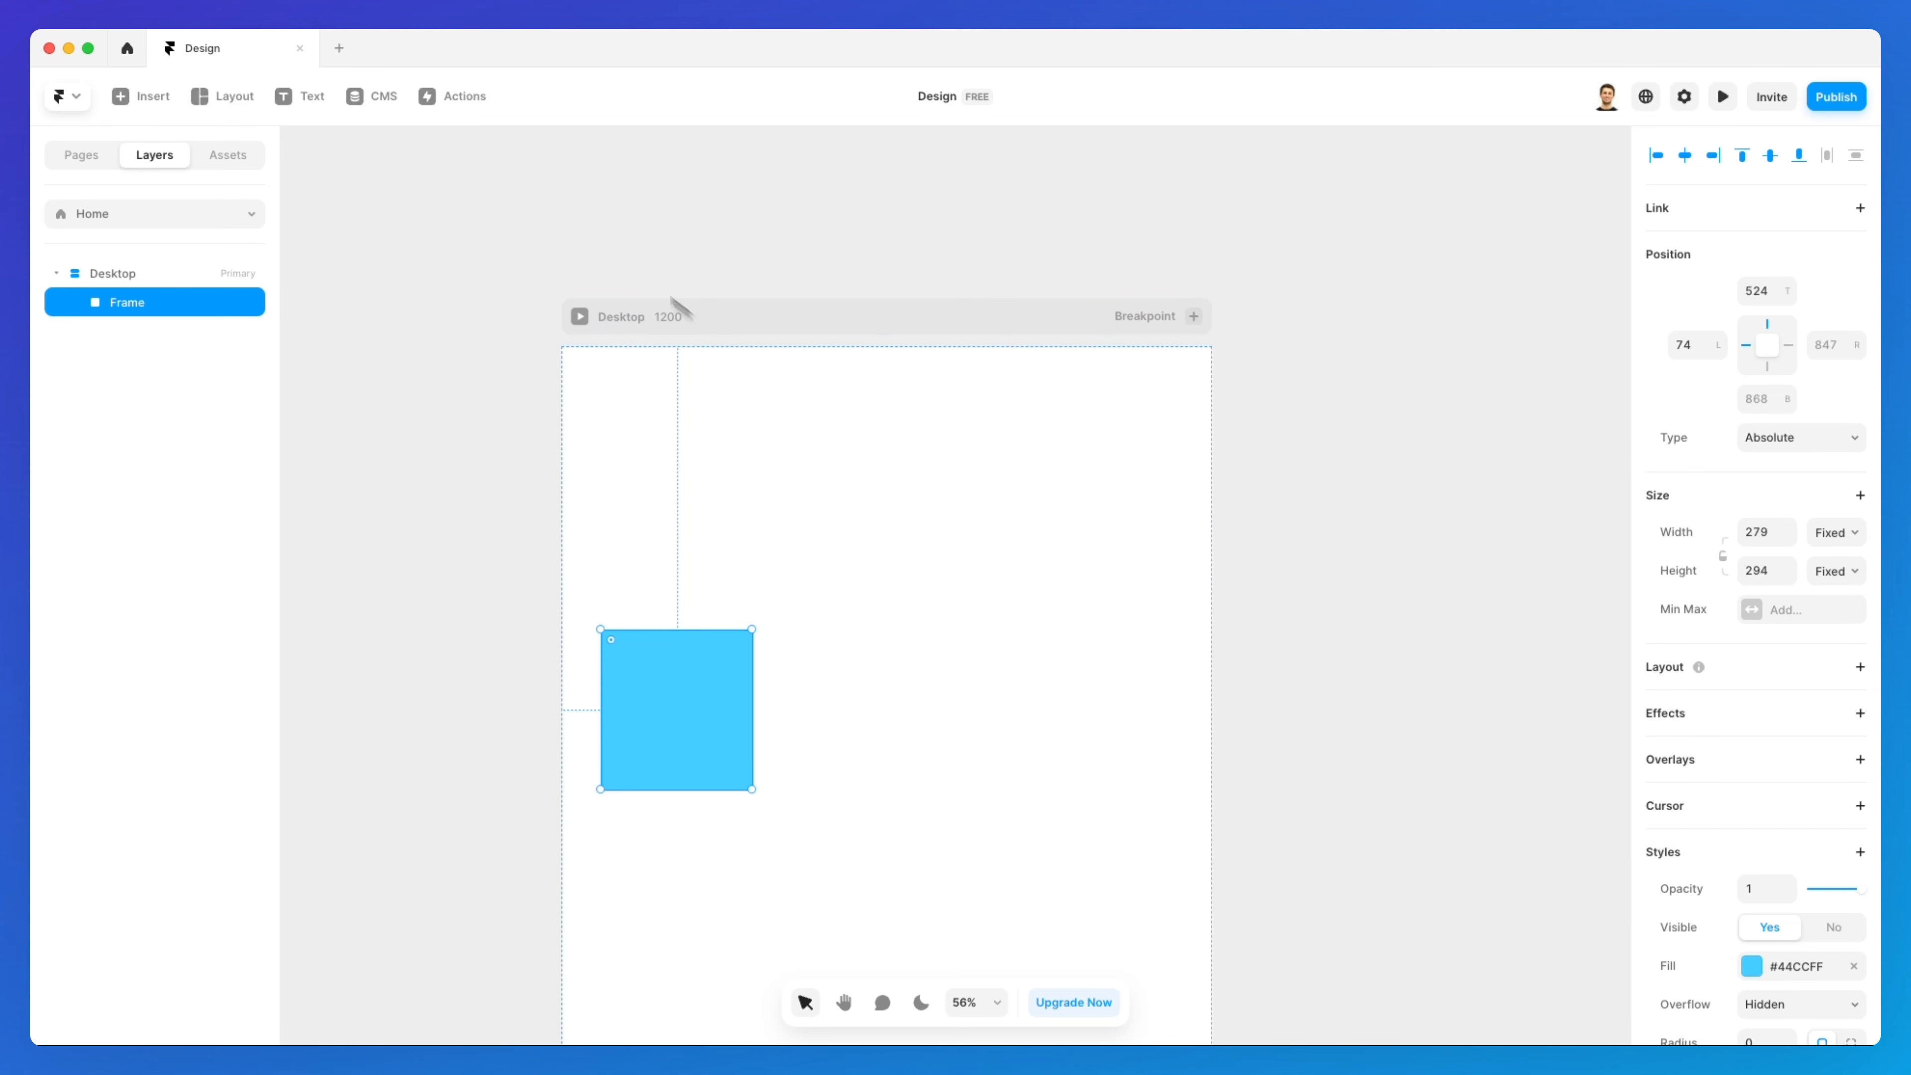
# Preview the Desktop breakpoint, check how the absolute blue frame behaves when the page scrolls, and return to the canvas
pyautogui.click(580, 320)
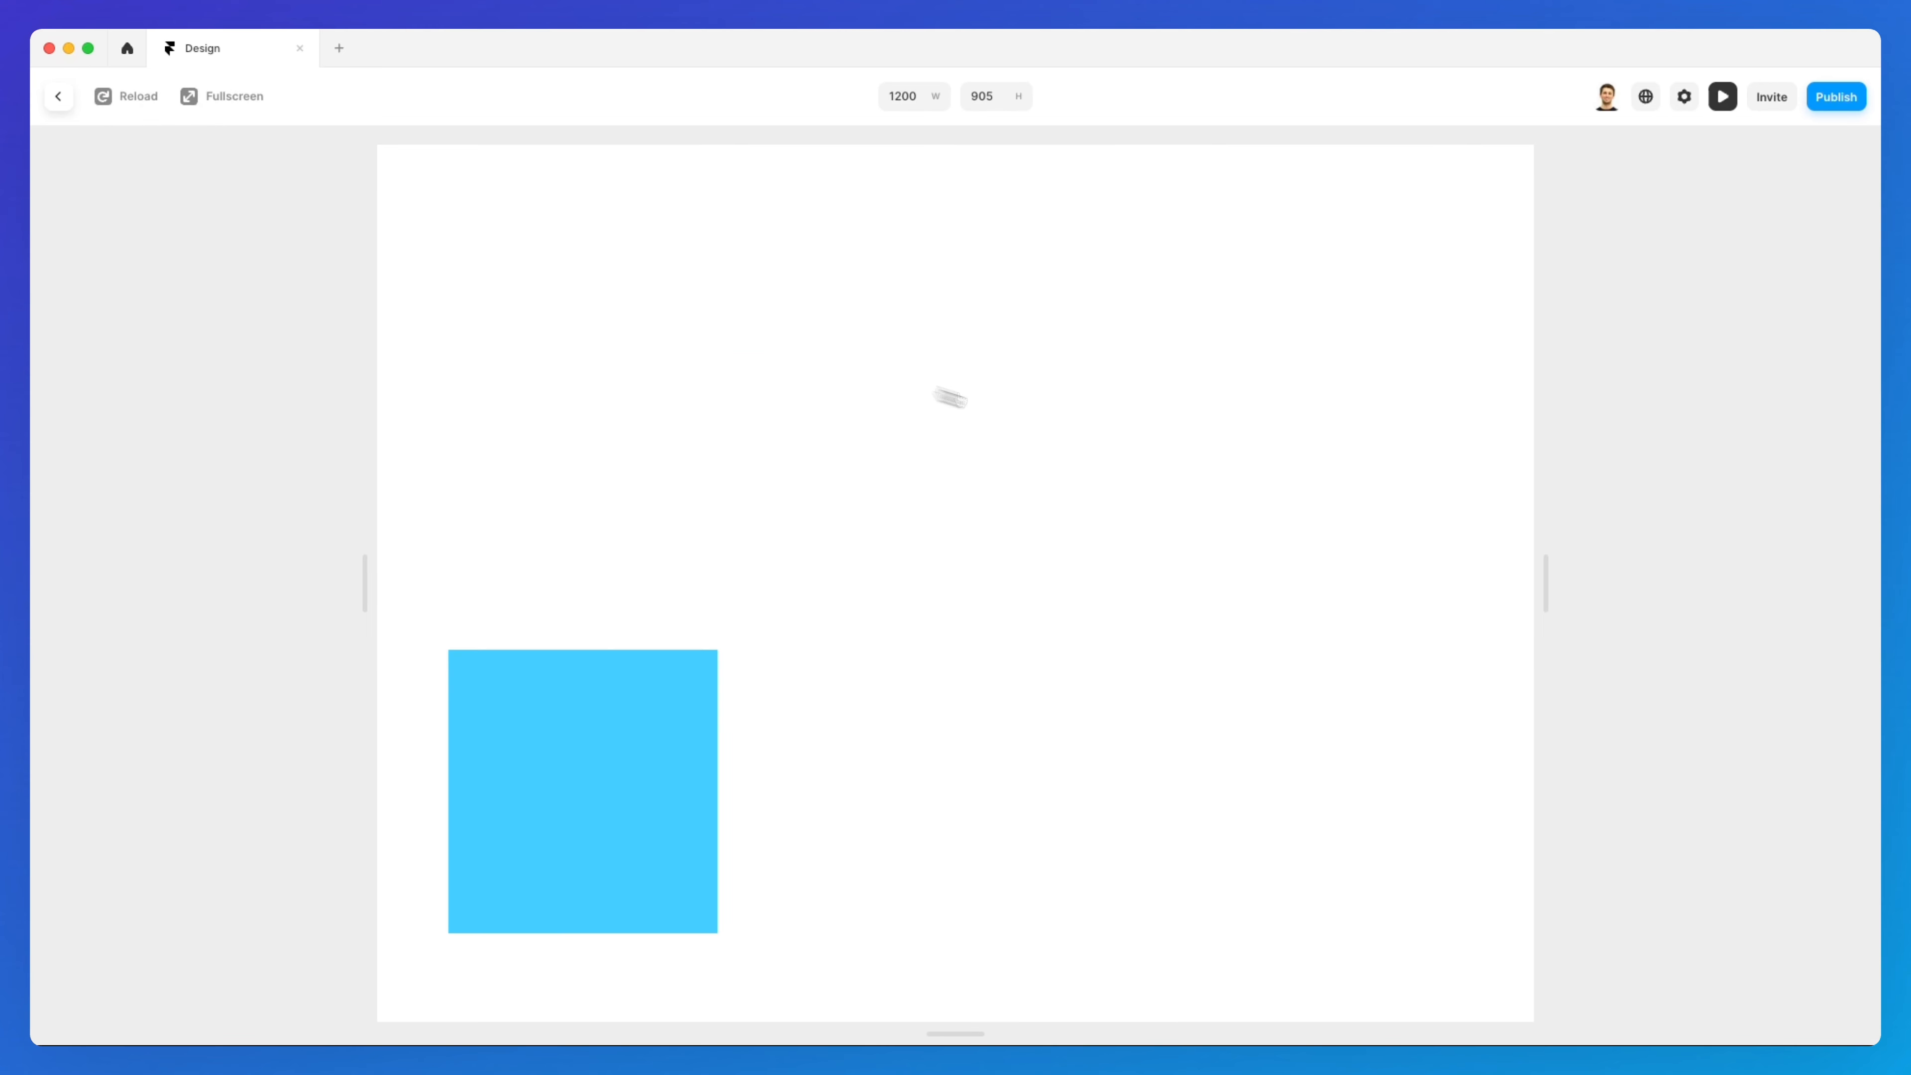
pyautogui.scroll(-10, 1095, 465)
pyautogui.scroll(10, 1097, 465)
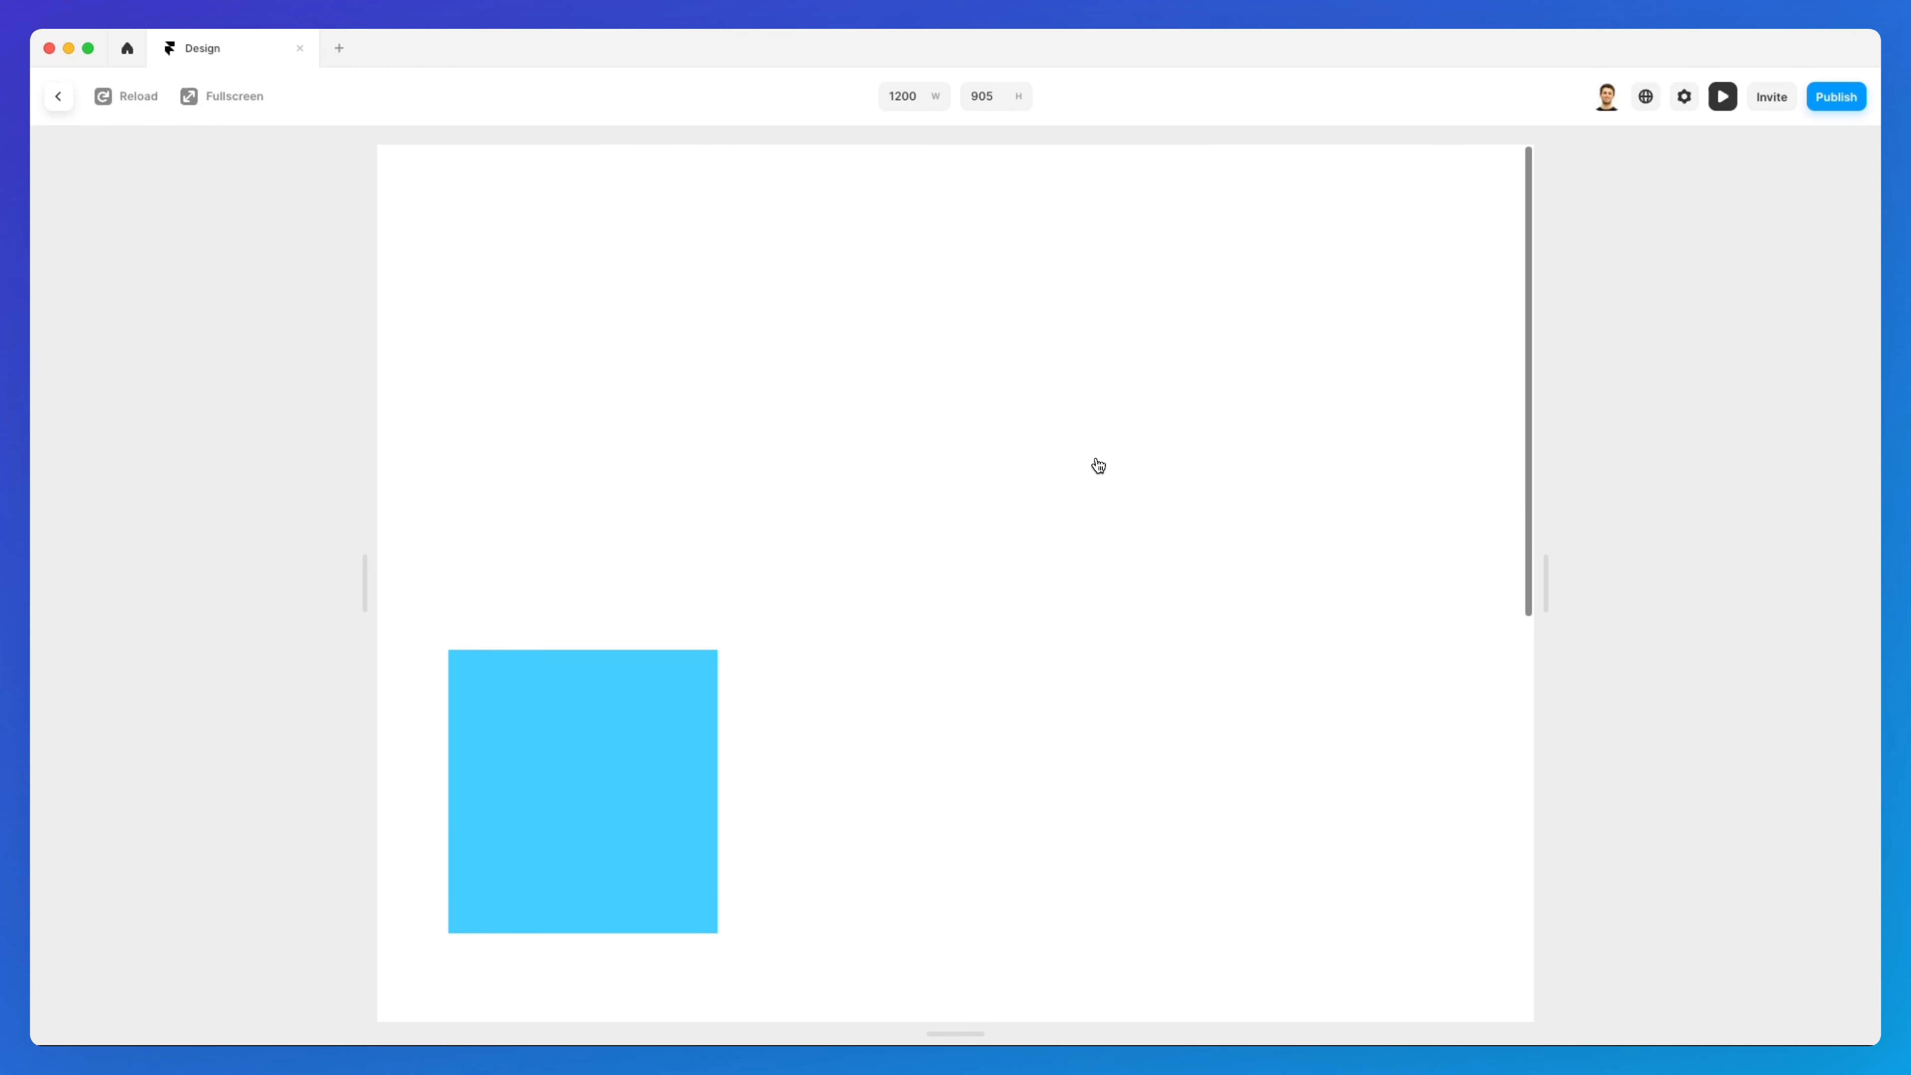
pyautogui.scroll(-6, 1088, 478)
pyautogui.scroll(5, 835, 553)
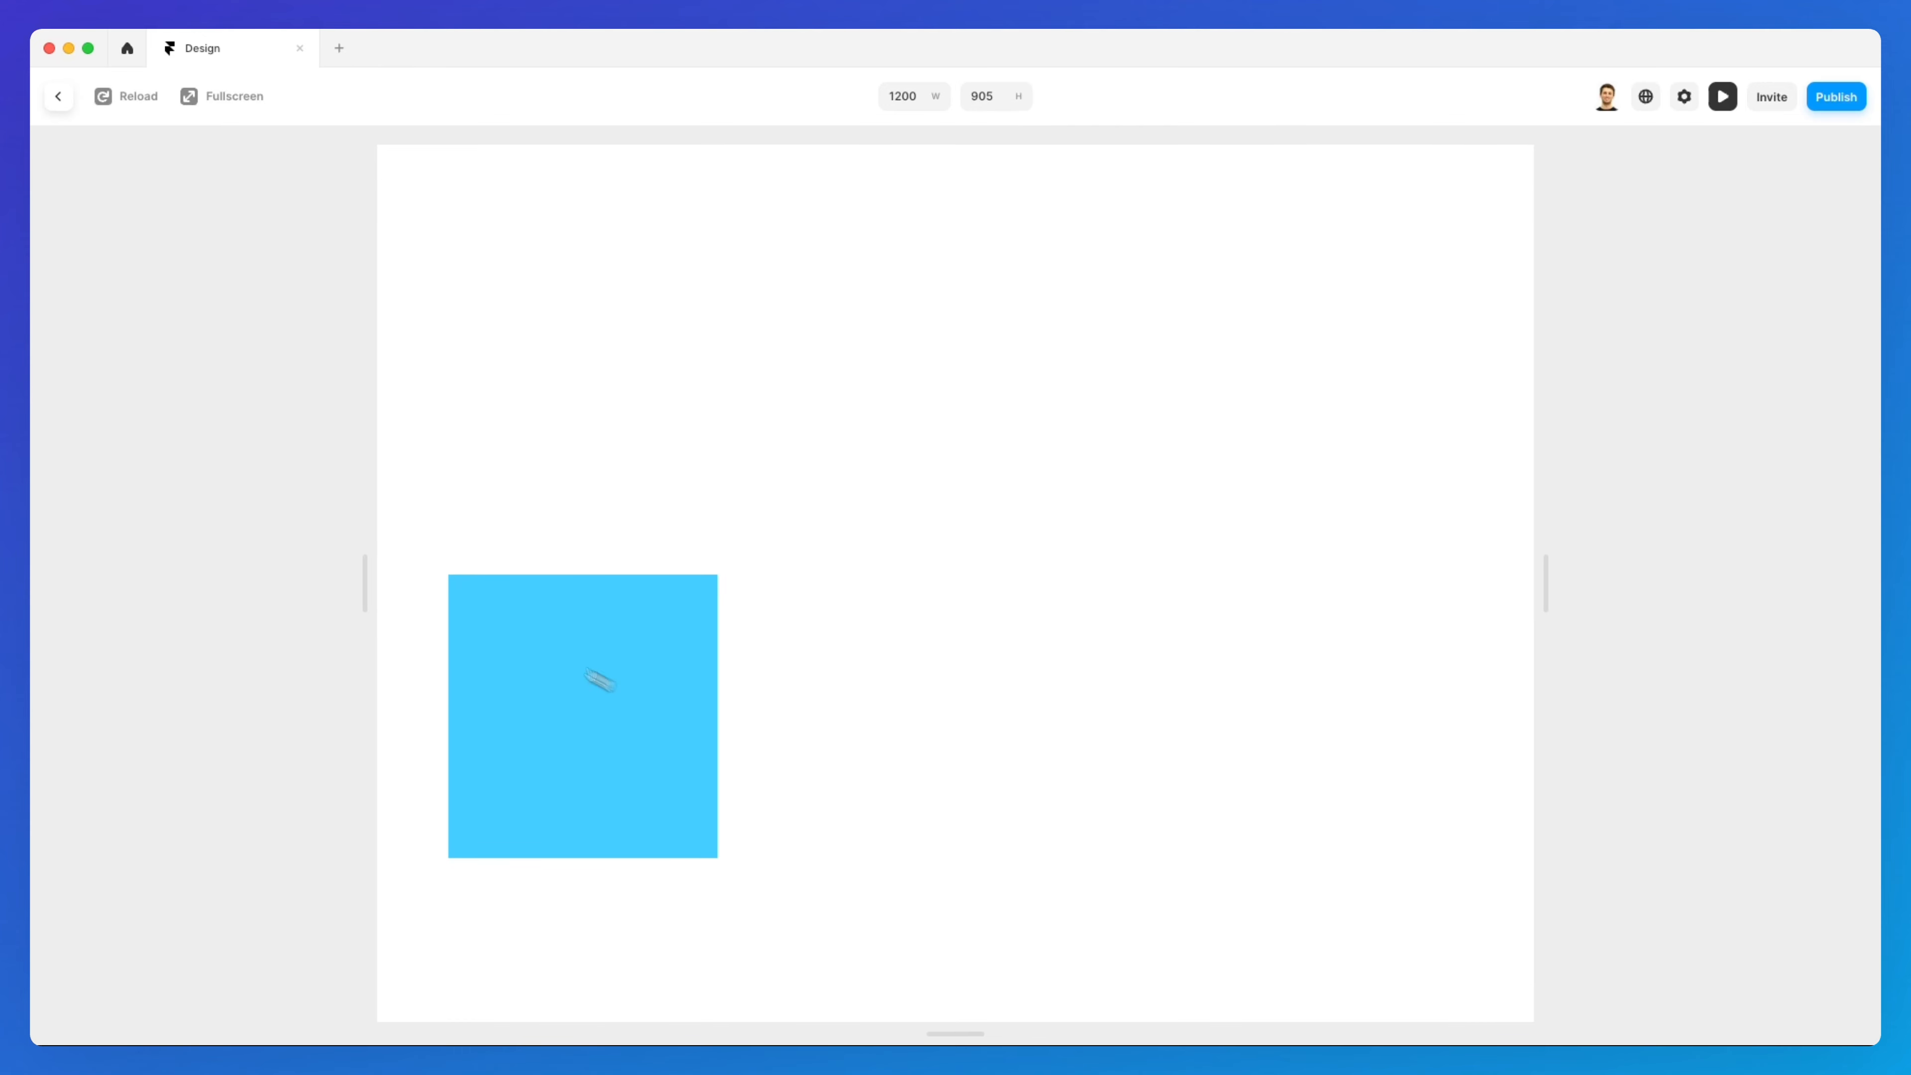
pyautogui.scroll(2, 832, 543)
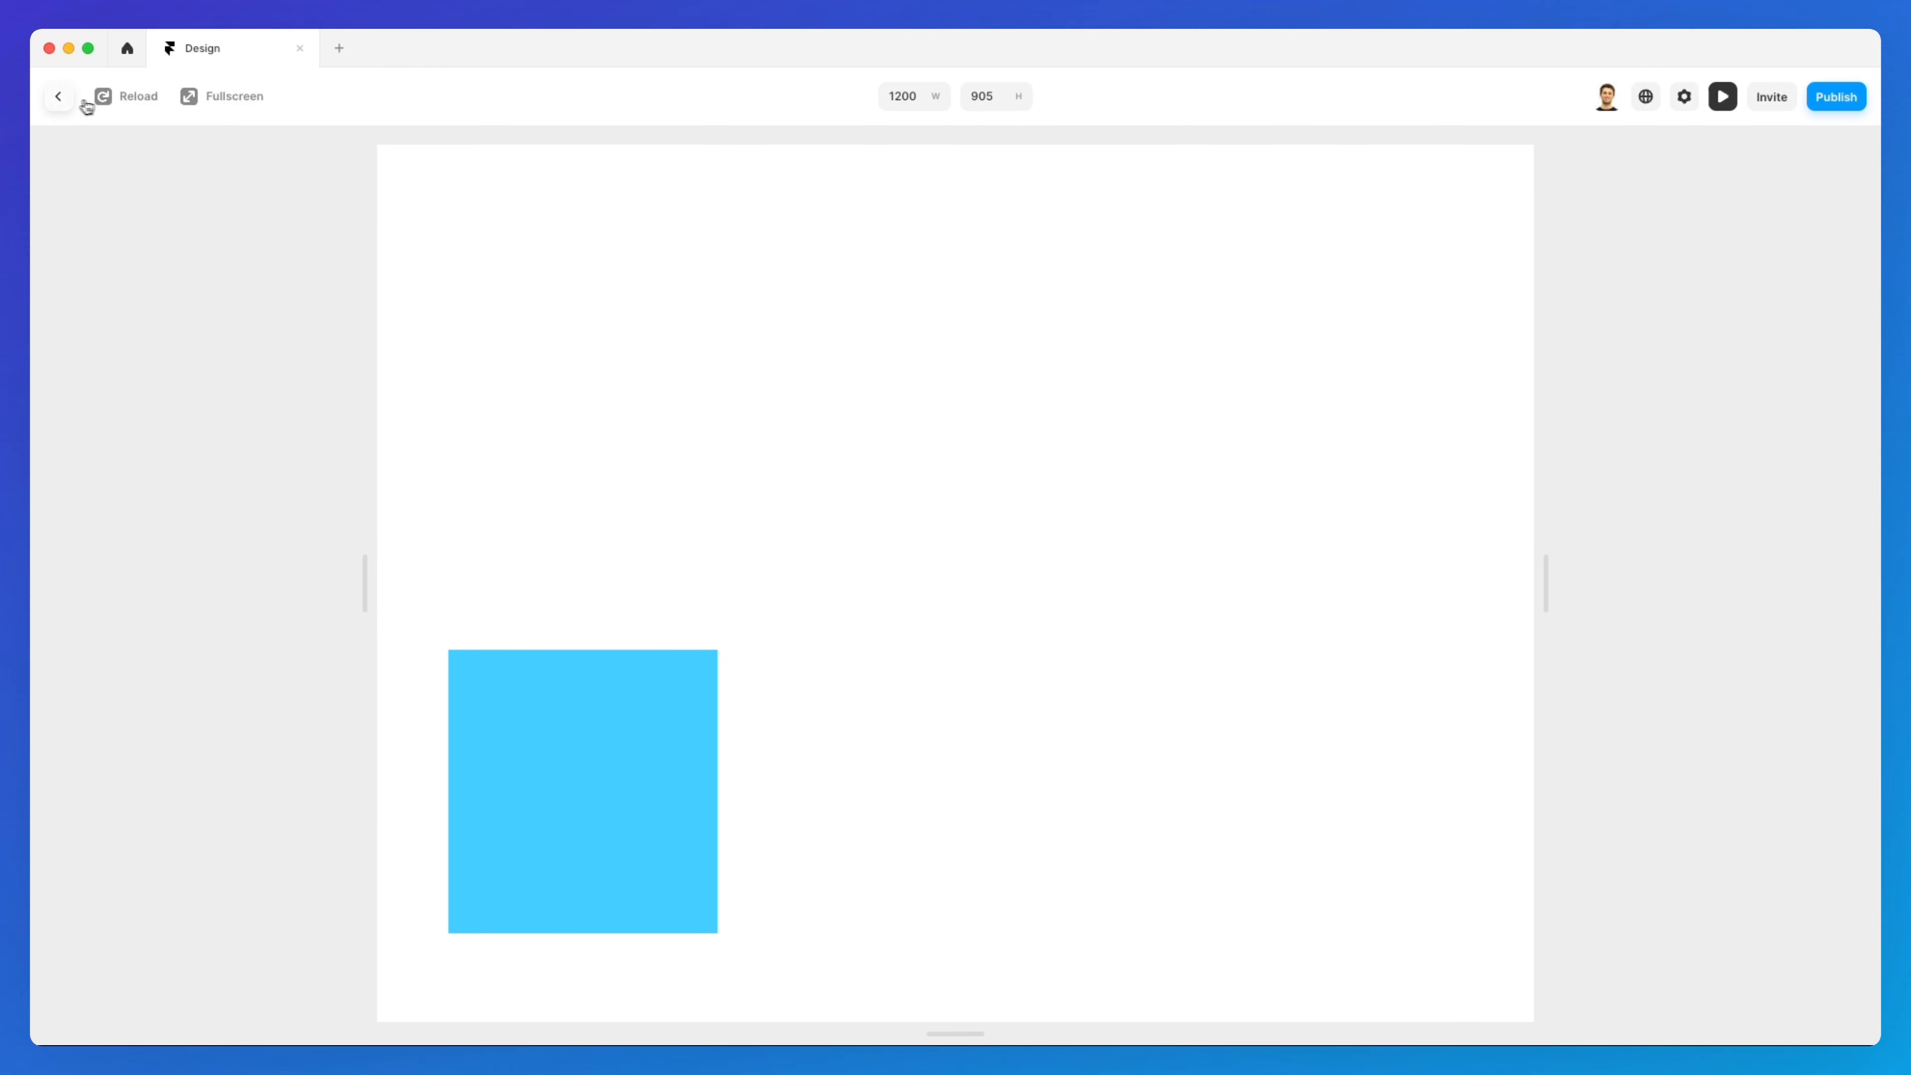
pyautogui.click(58, 95)
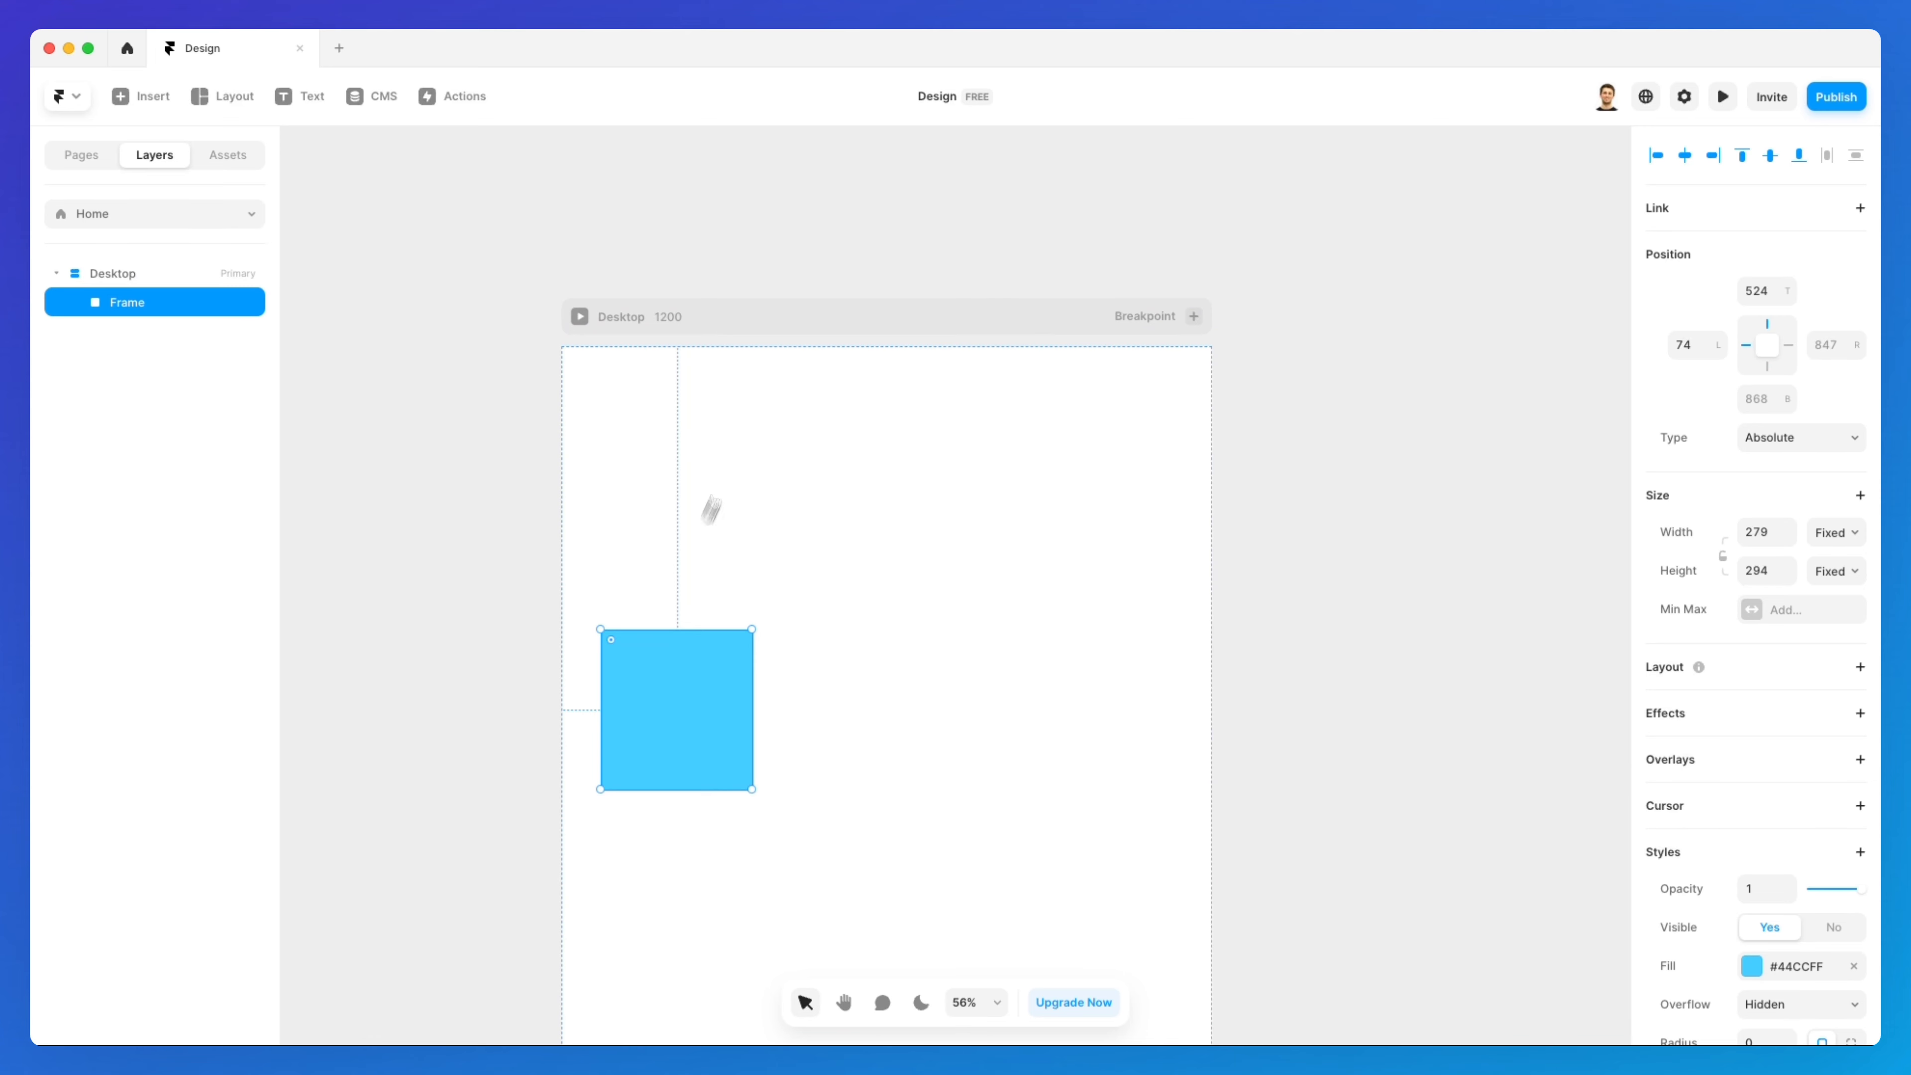
# Review the absolute blue frame's placement and position offsets on the breakpoint, and deselect it
pyautogui.scroll(3, 944, 455)
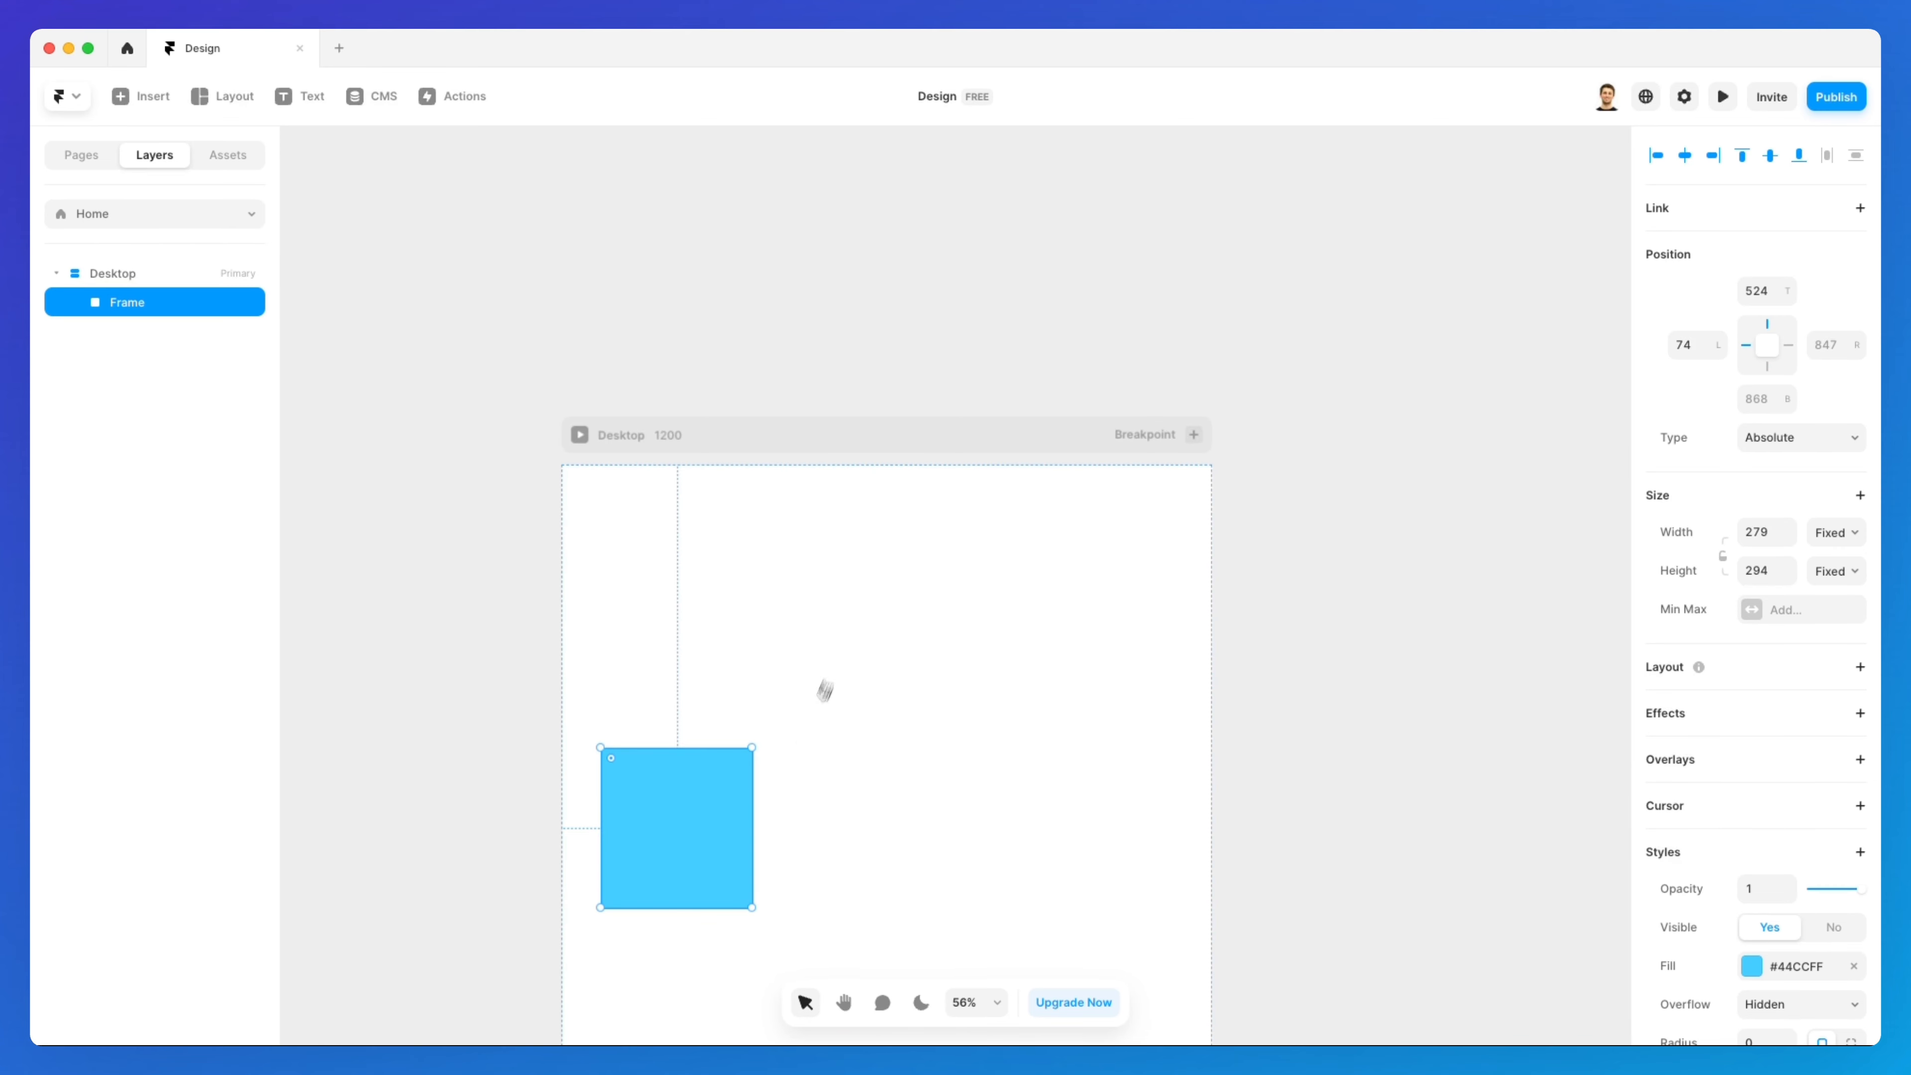
pyautogui.scroll(-5, 1057, 591)
pyautogui.scroll(1, 1060, 586)
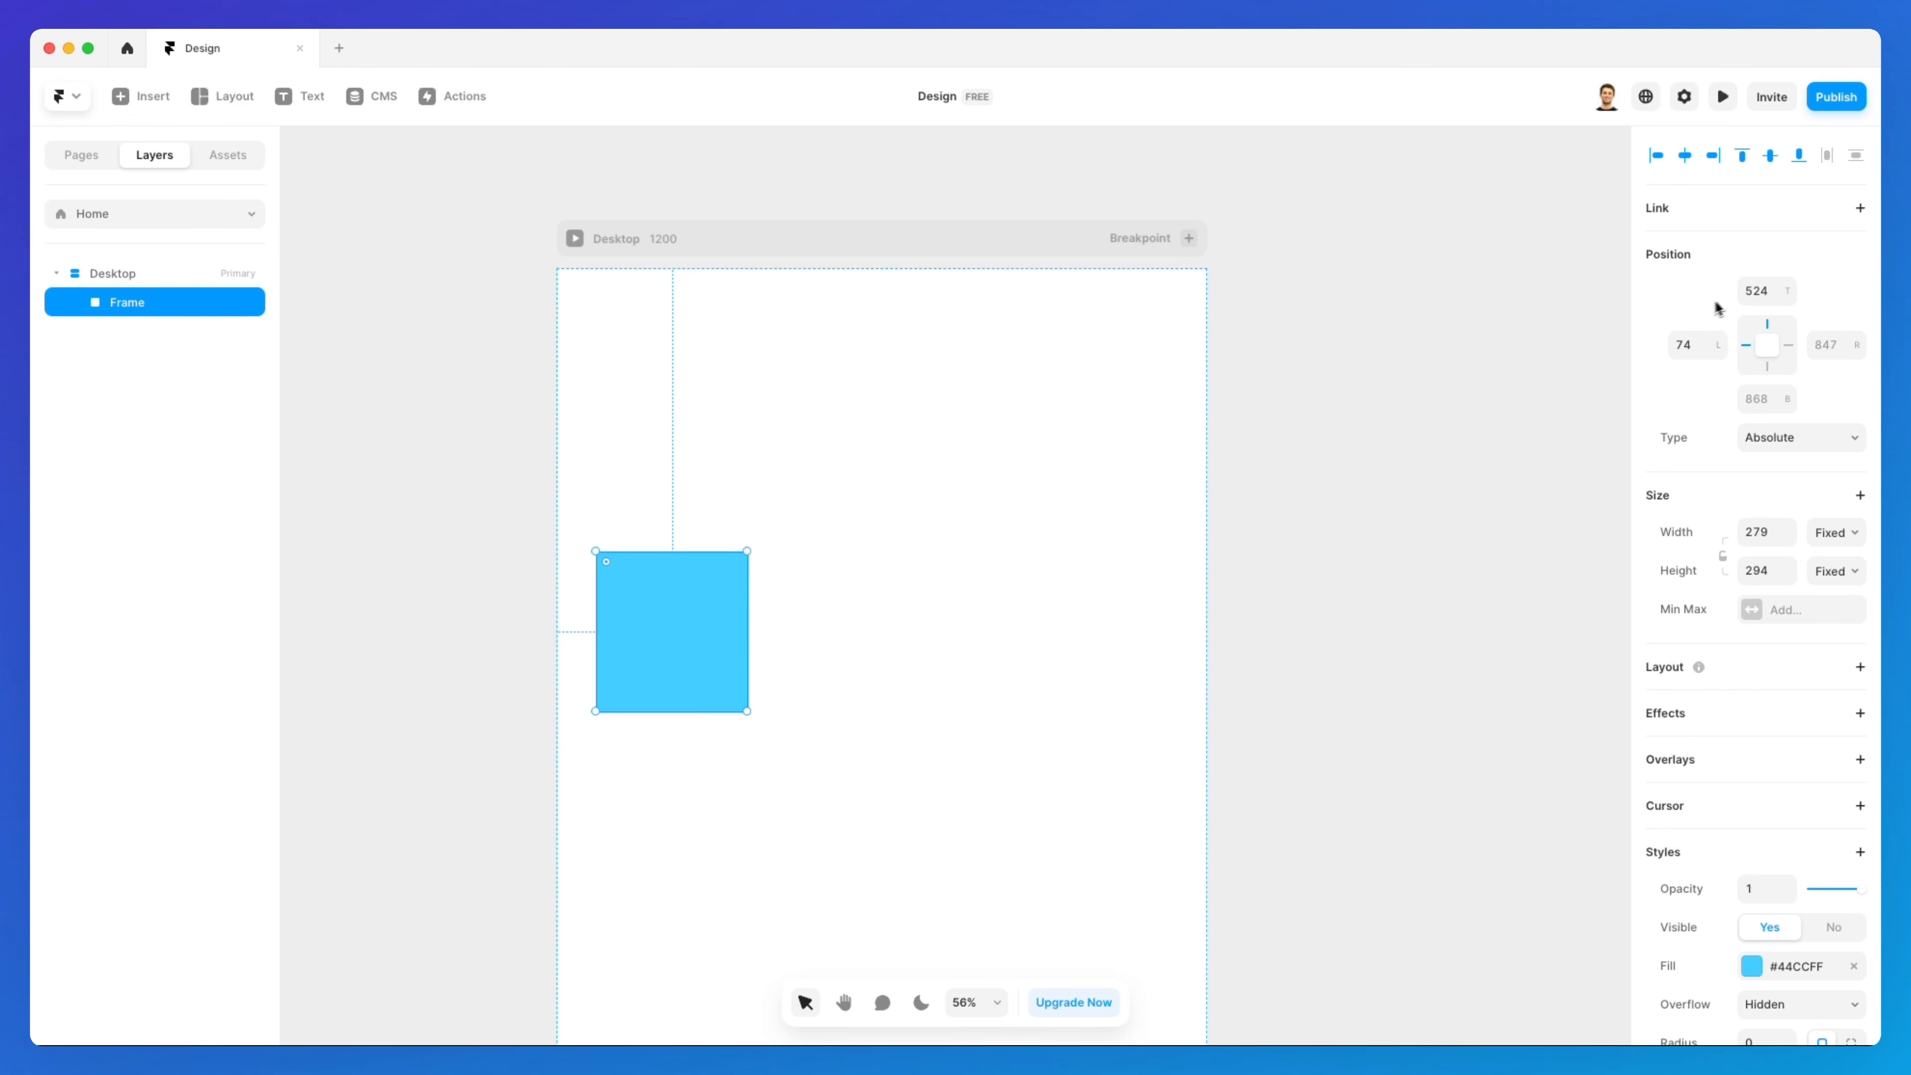
pyautogui.click(1378, 430)
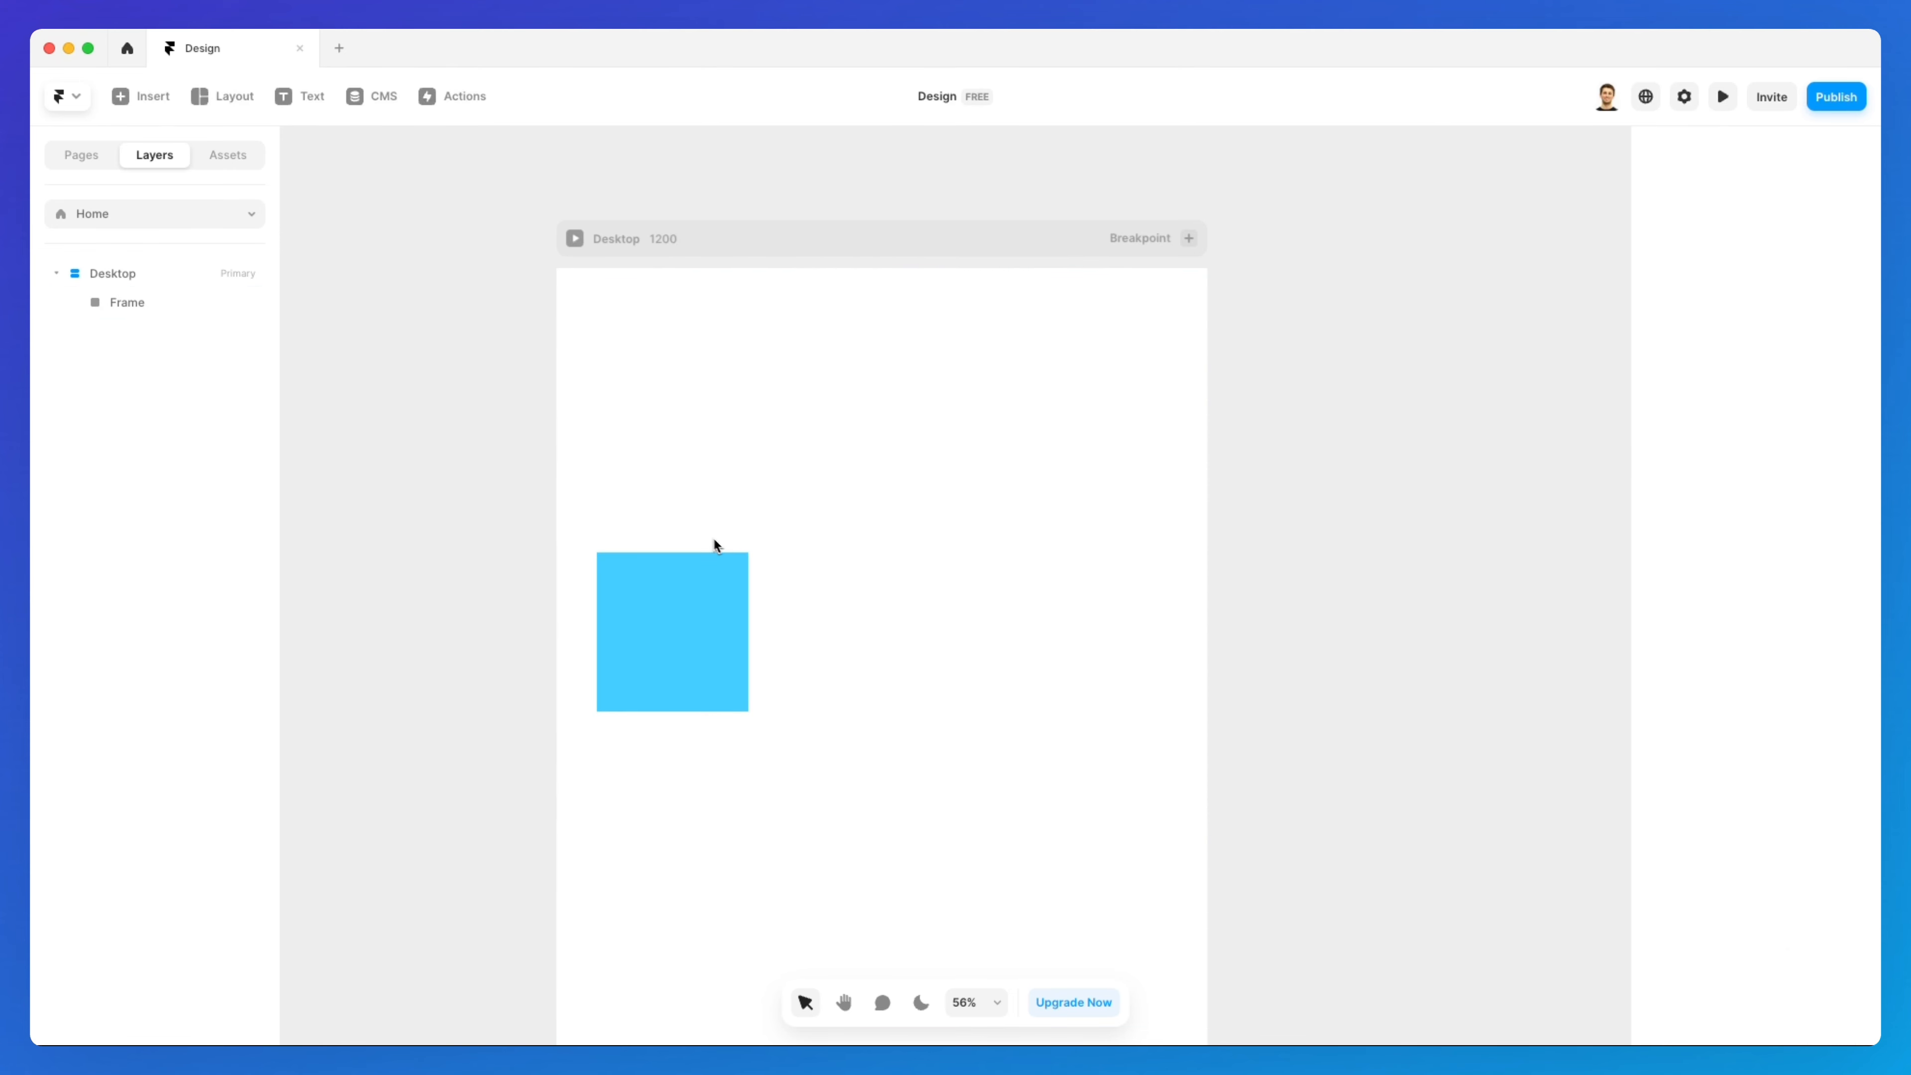
pyautogui.click(728, 565)
pyautogui.click(882, 431)
pyautogui.hscroll(-3, 1330, 470)
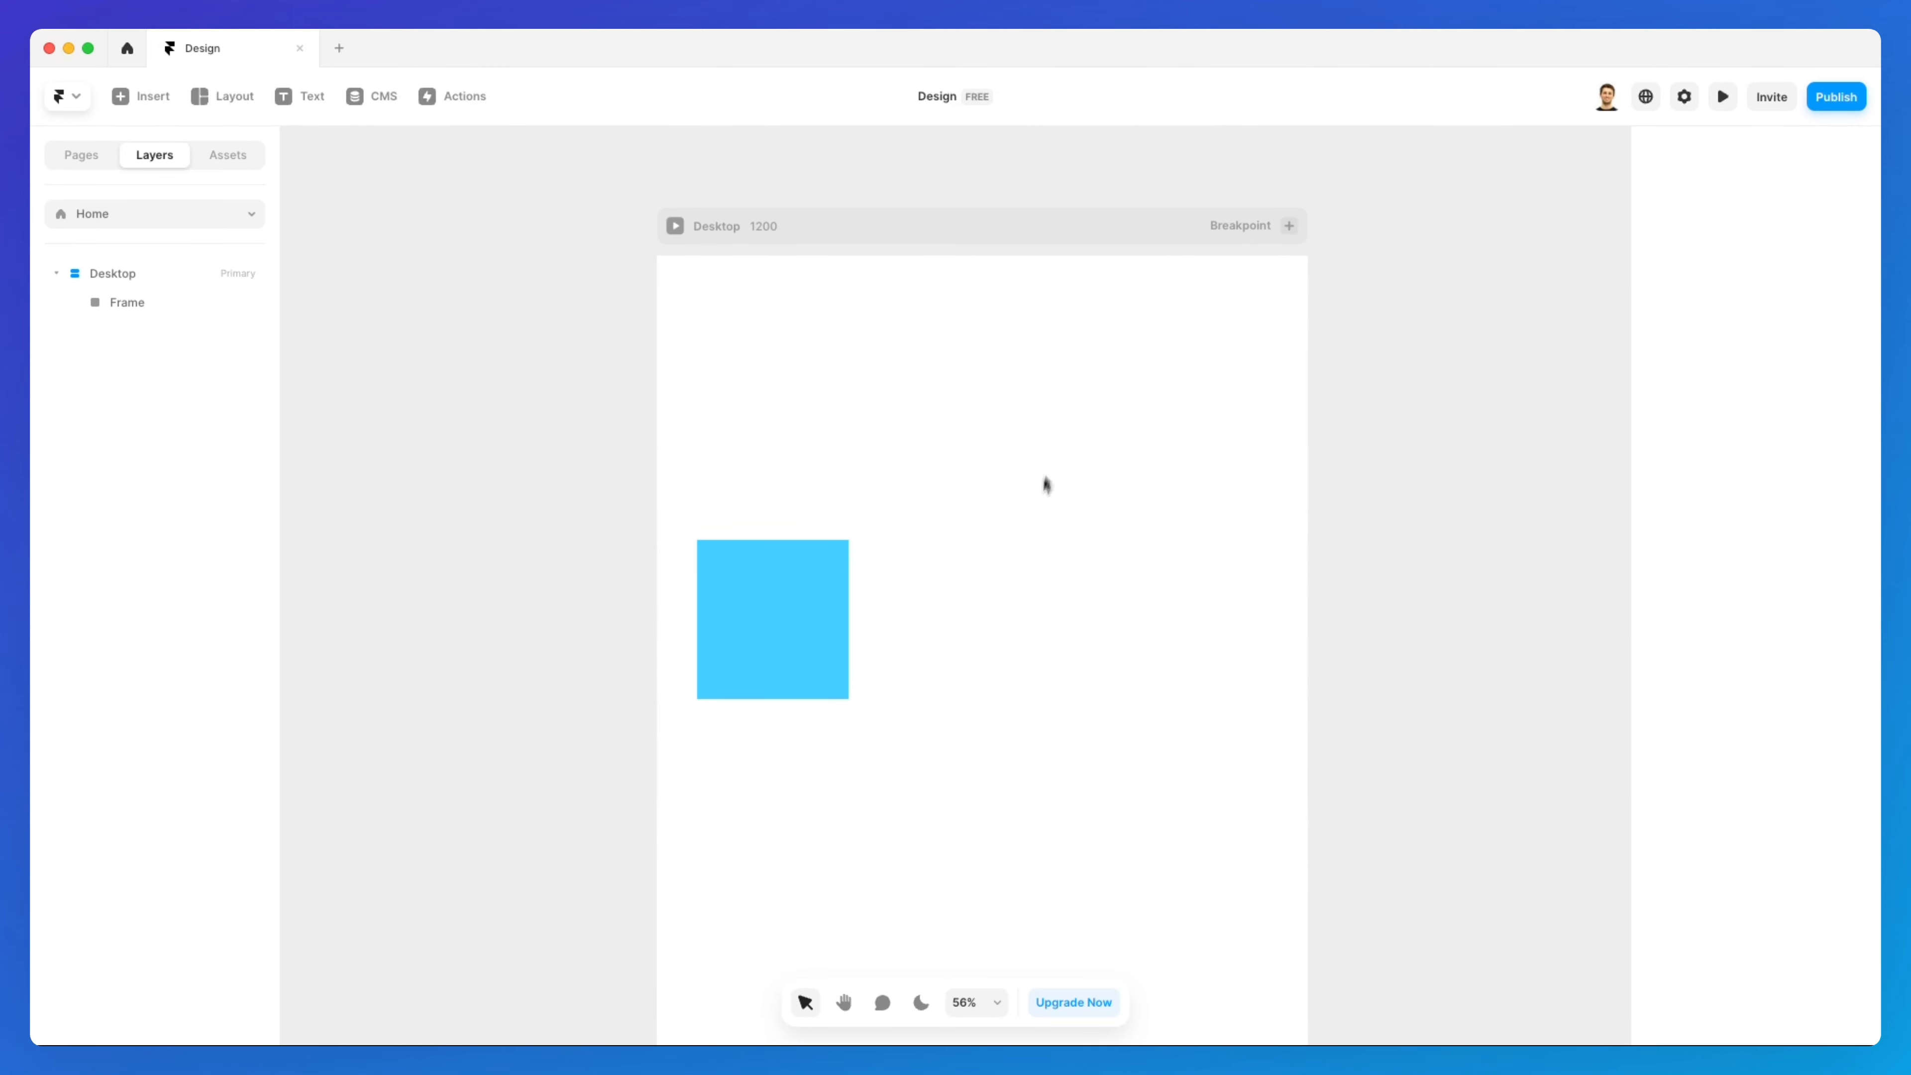
pyautogui.scroll(-2, 1014, 463)
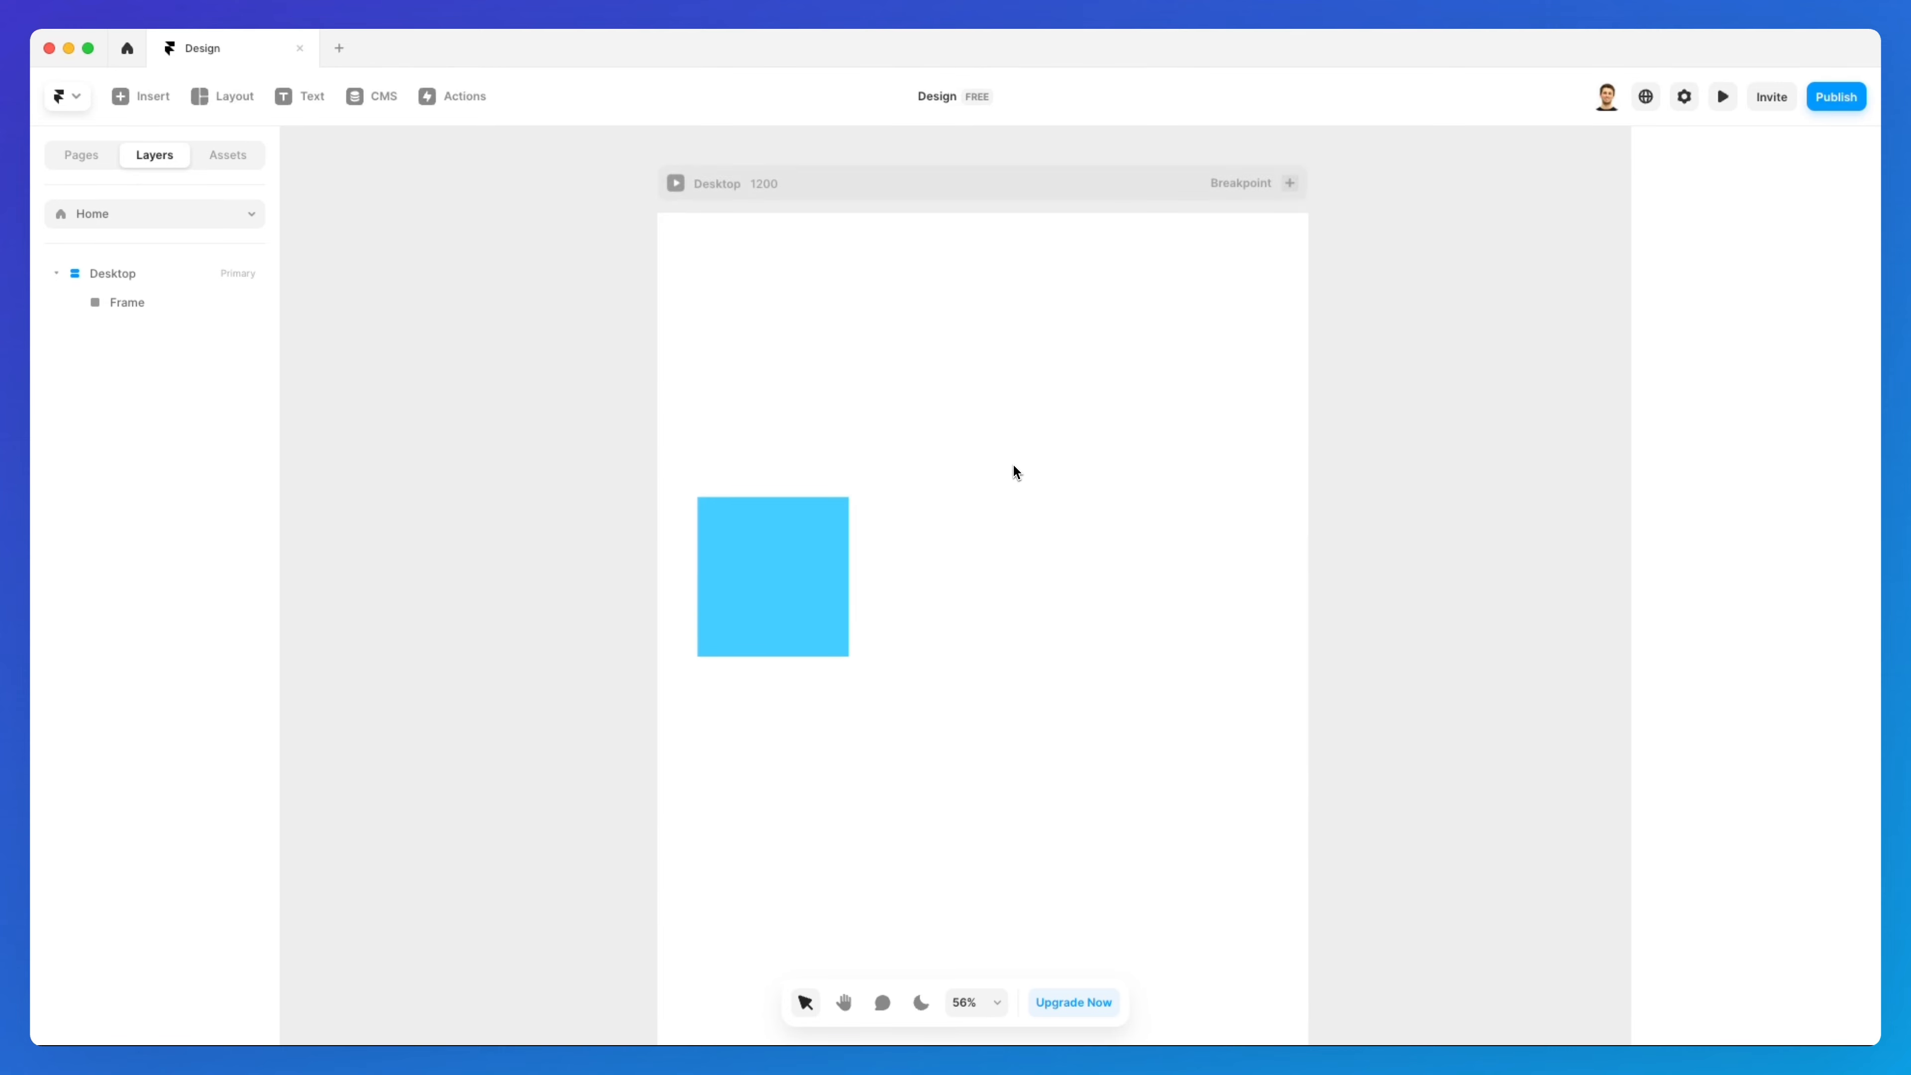
pyautogui.scroll(2, 1013, 466)
pyautogui.scroll(2, 1013, 466)
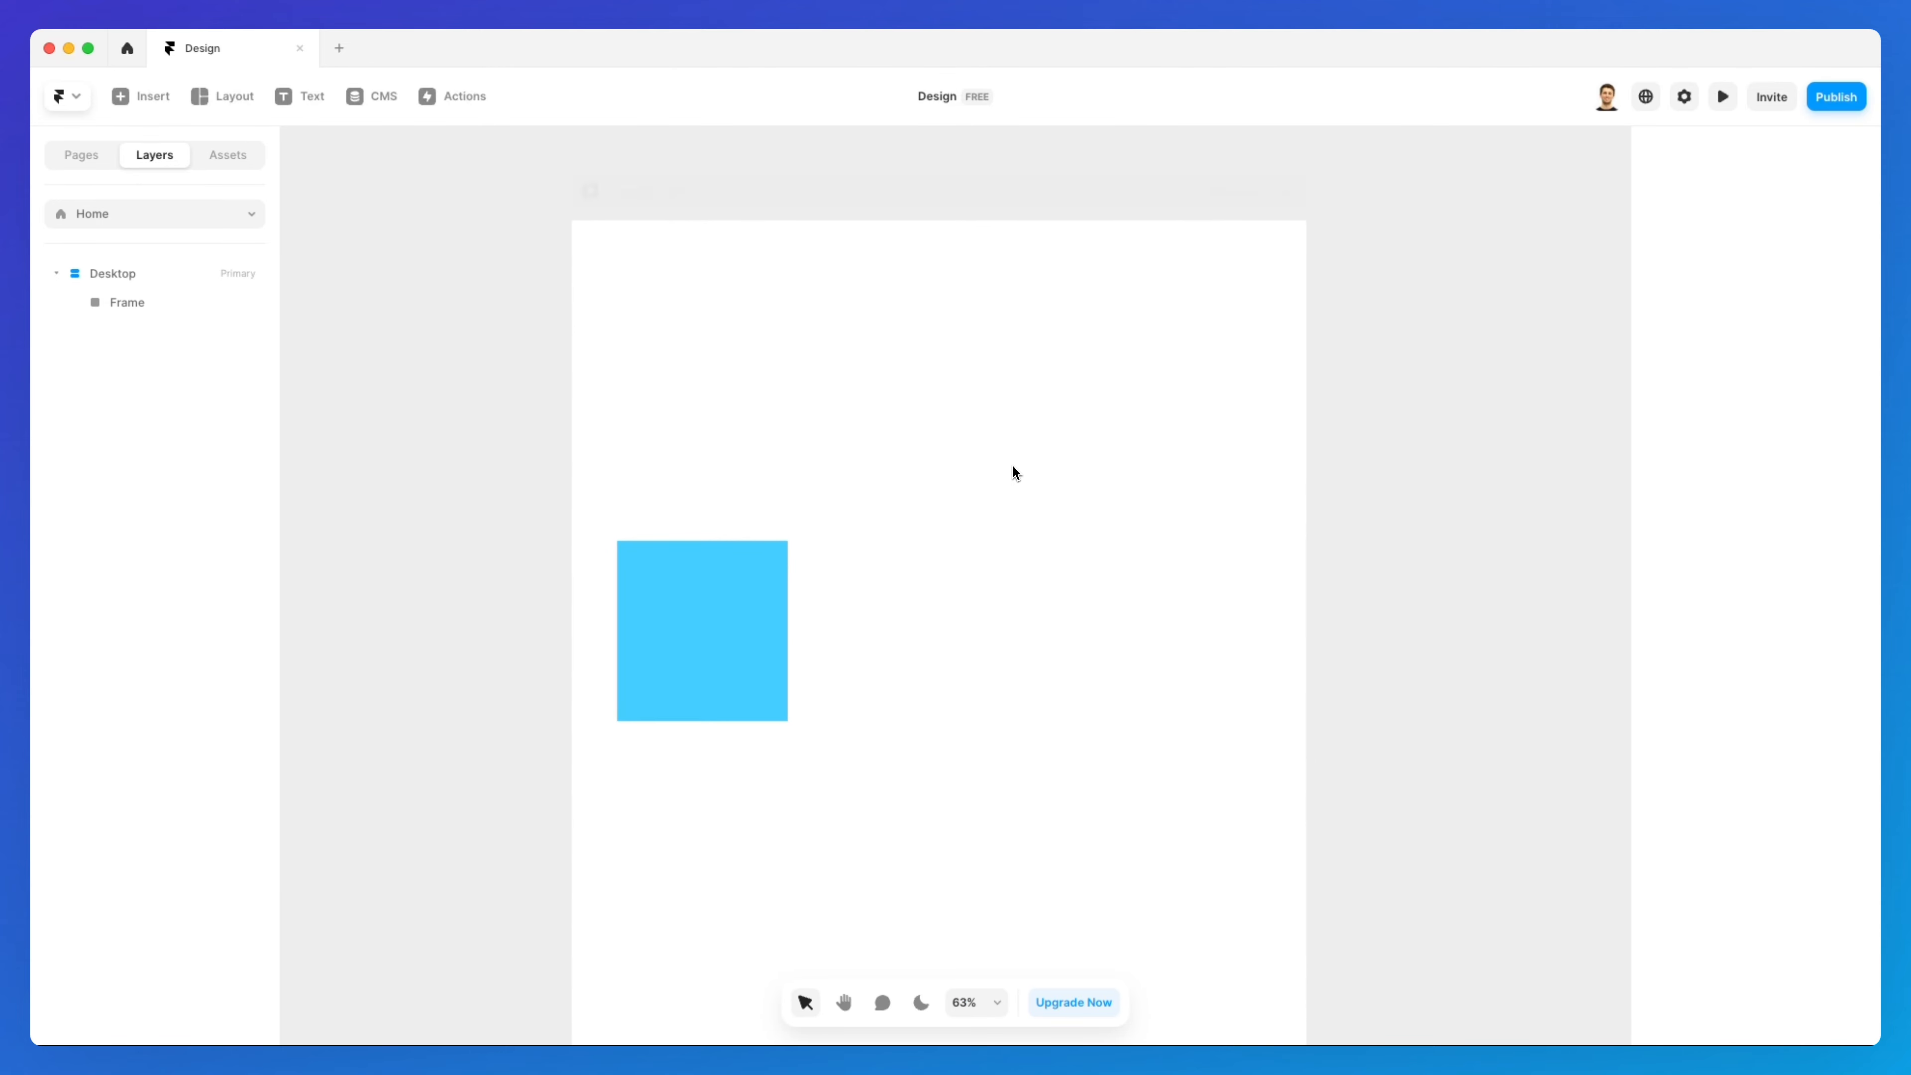
pyautogui.scroll(1, 1013, 467)
pyautogui.scroll(-1, 1012, 466)
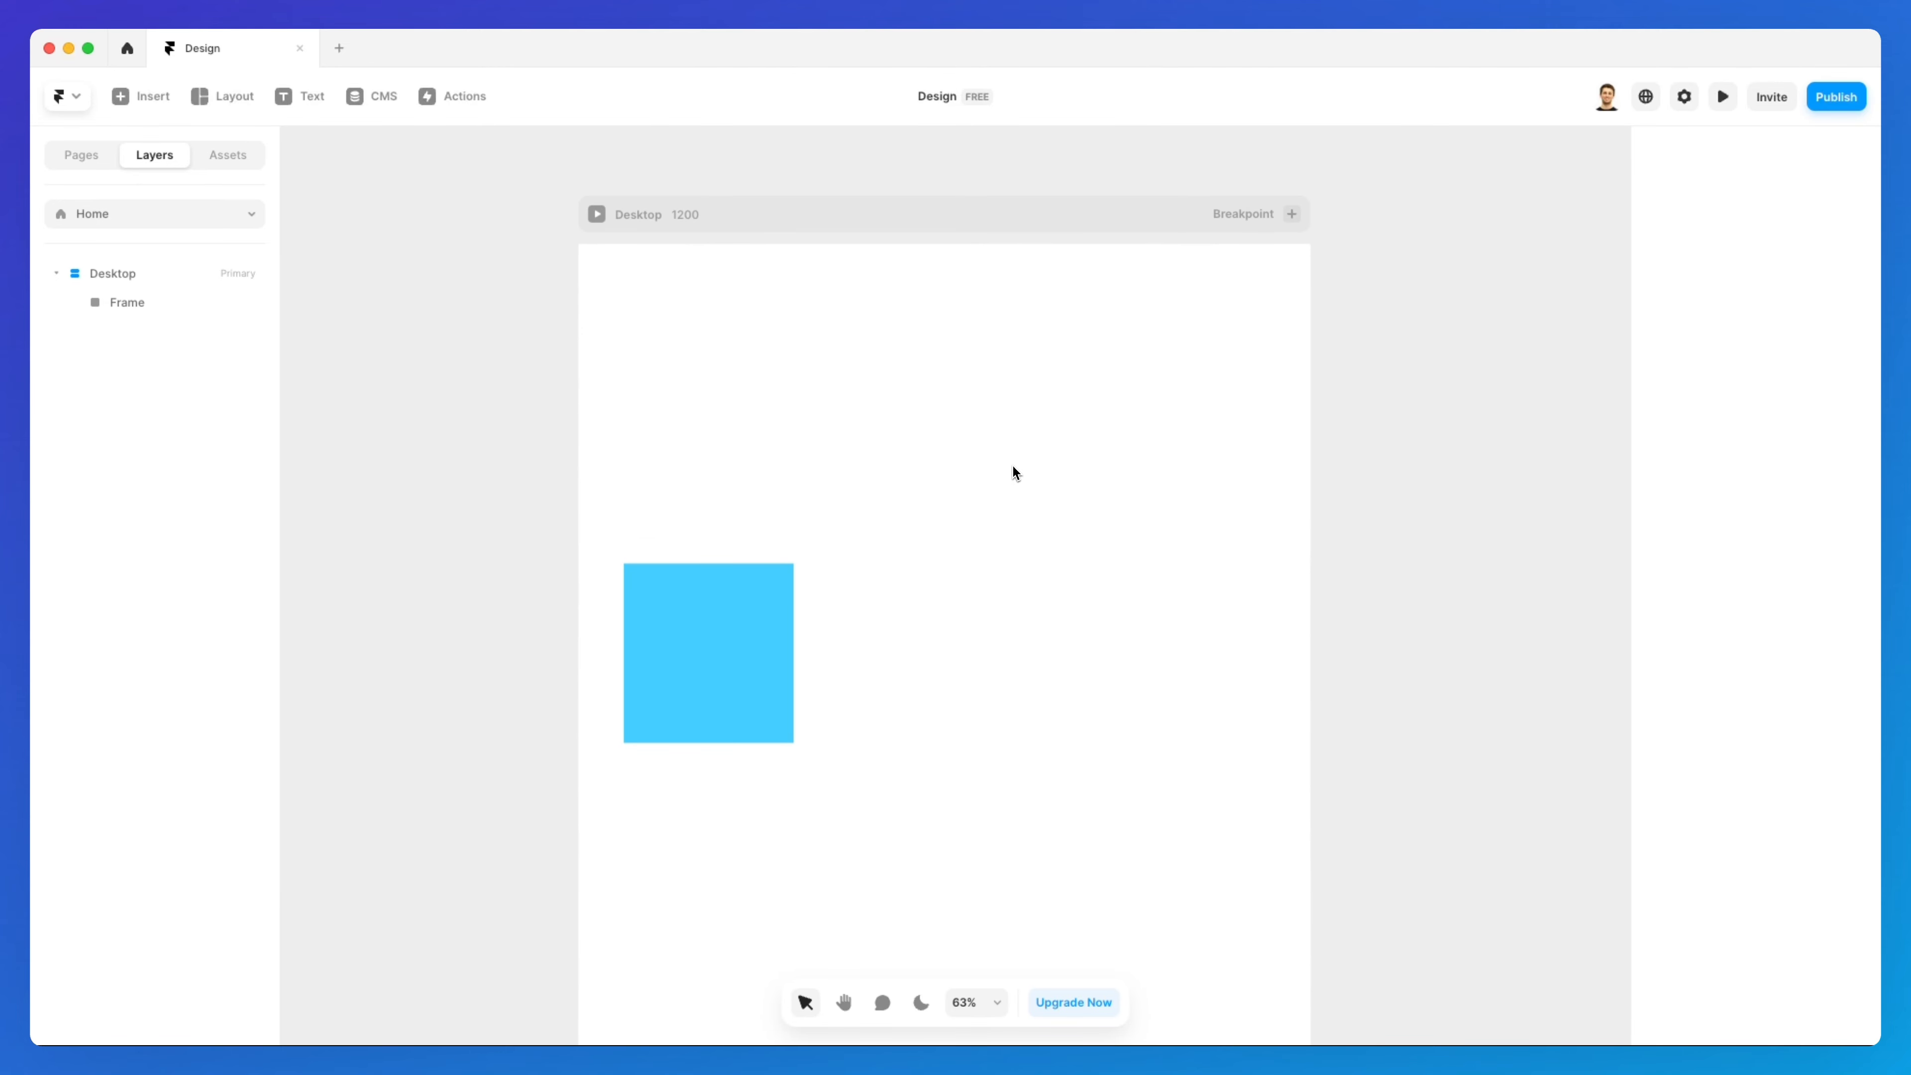